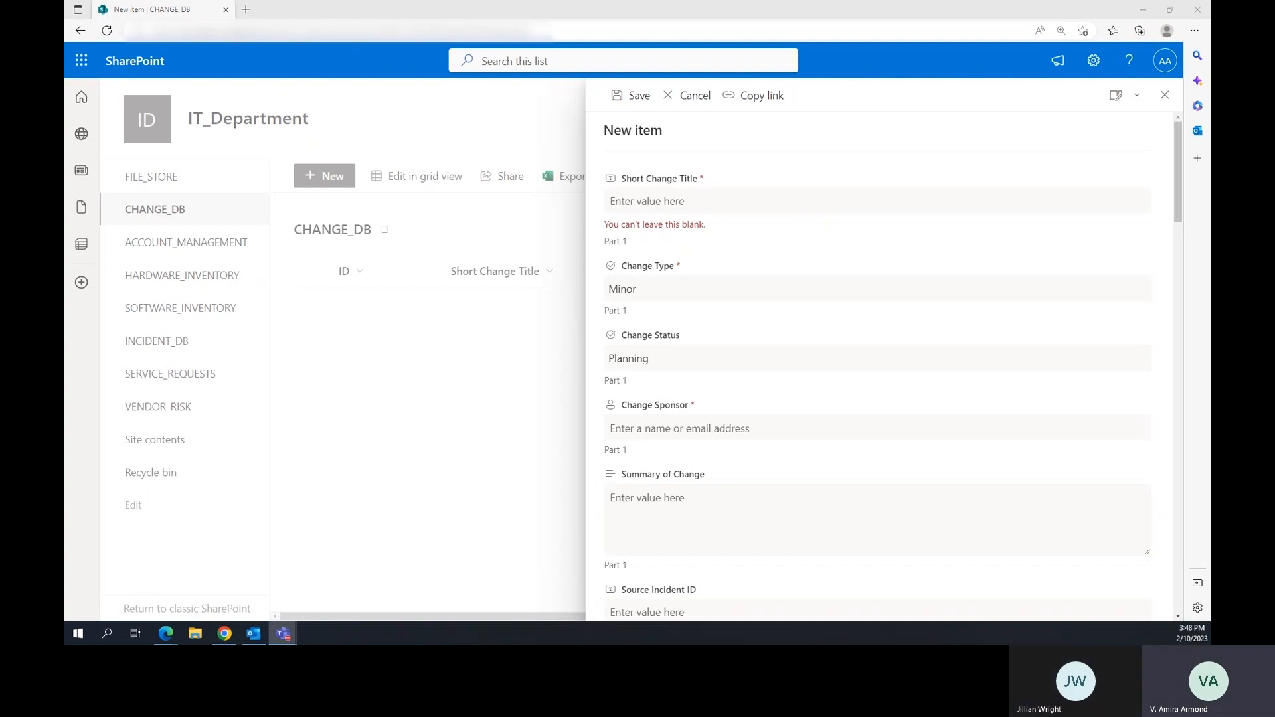
Cancel the open entry form and start a fresh new item in the CHANGE_DB list.
left_click(355, 56)
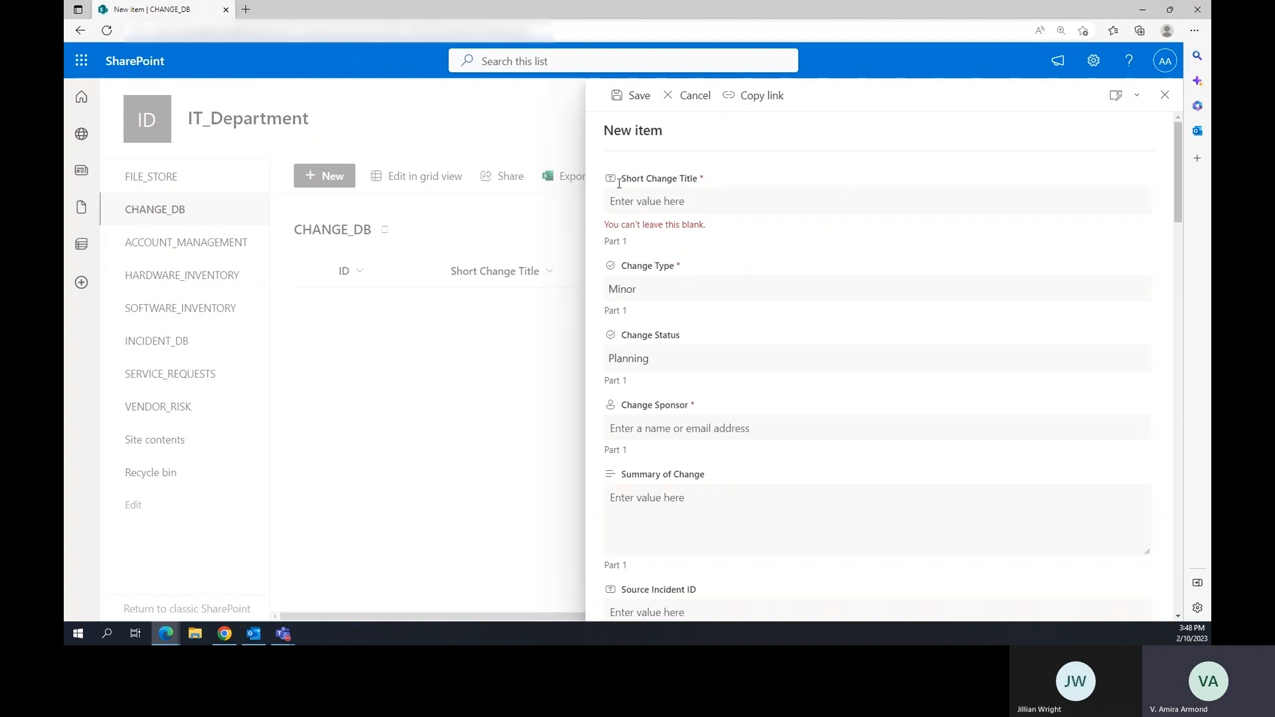
left_click(695, 96)
left_click(331, 176)
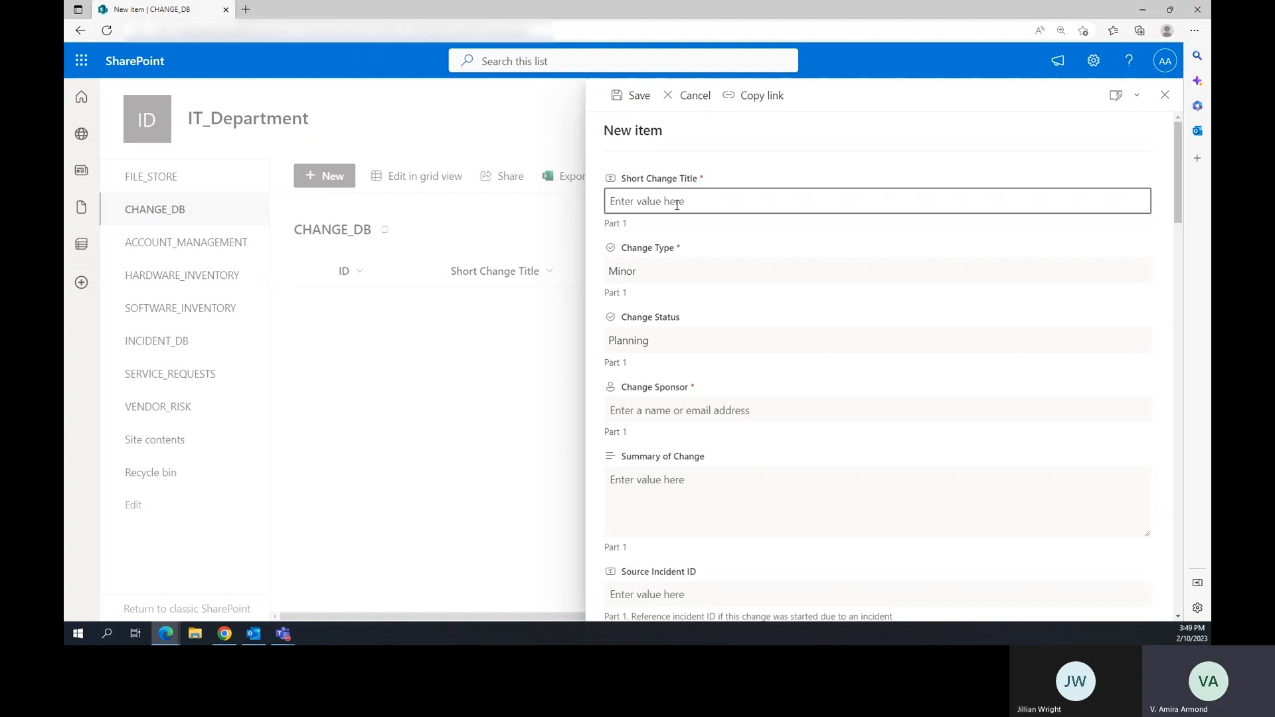
Review the available choices for Change Type and Change Status in the new item form.
left_click(651, 274)
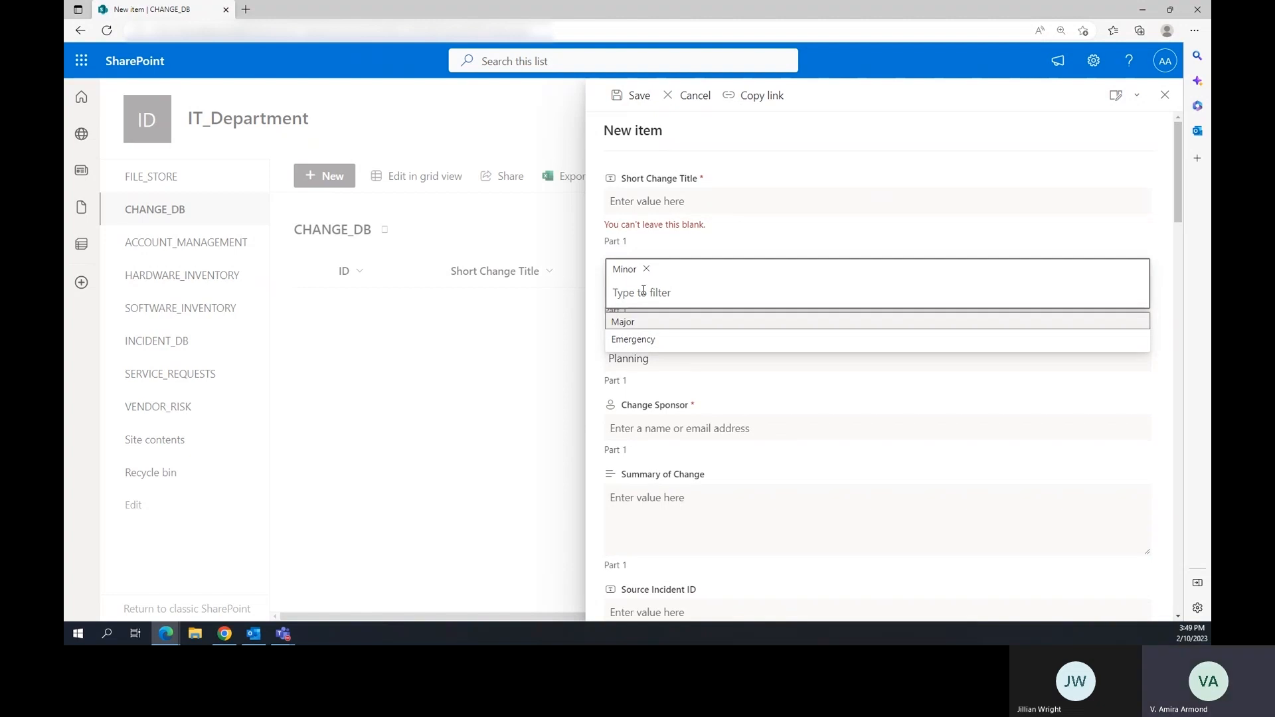
left_click(667, 256)
left_click(676, 362)
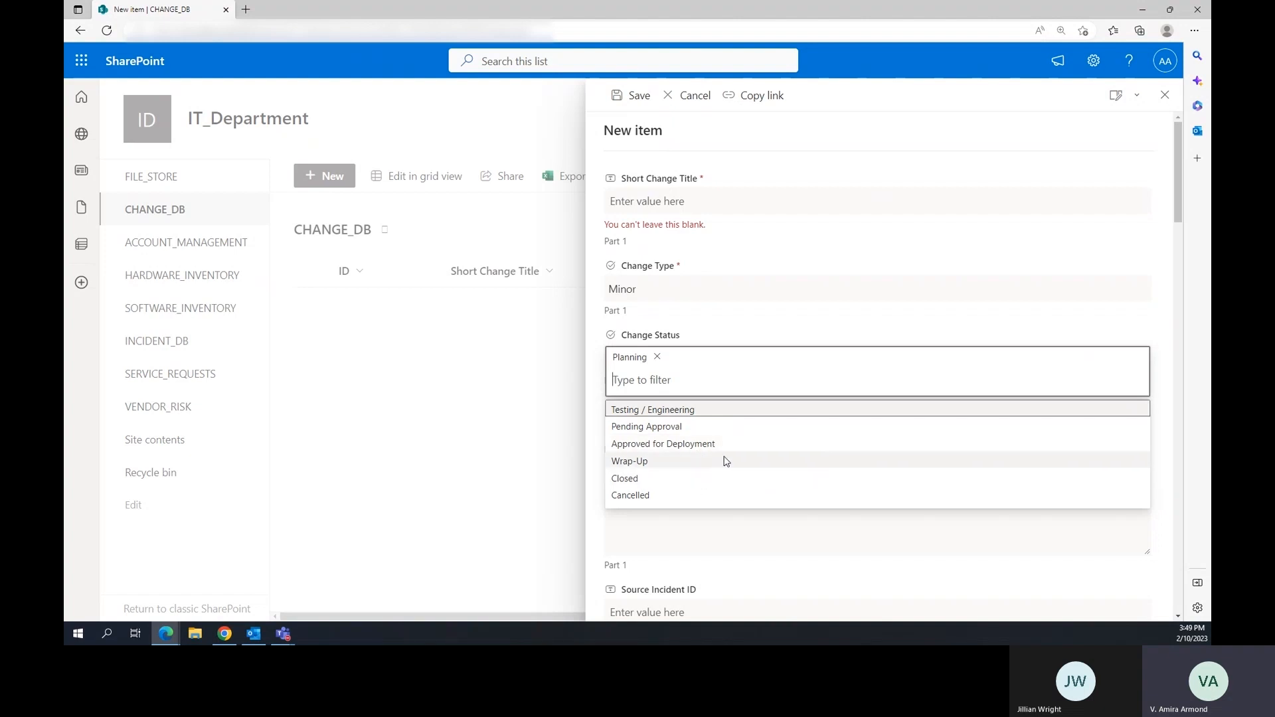
left_click(680, 338)
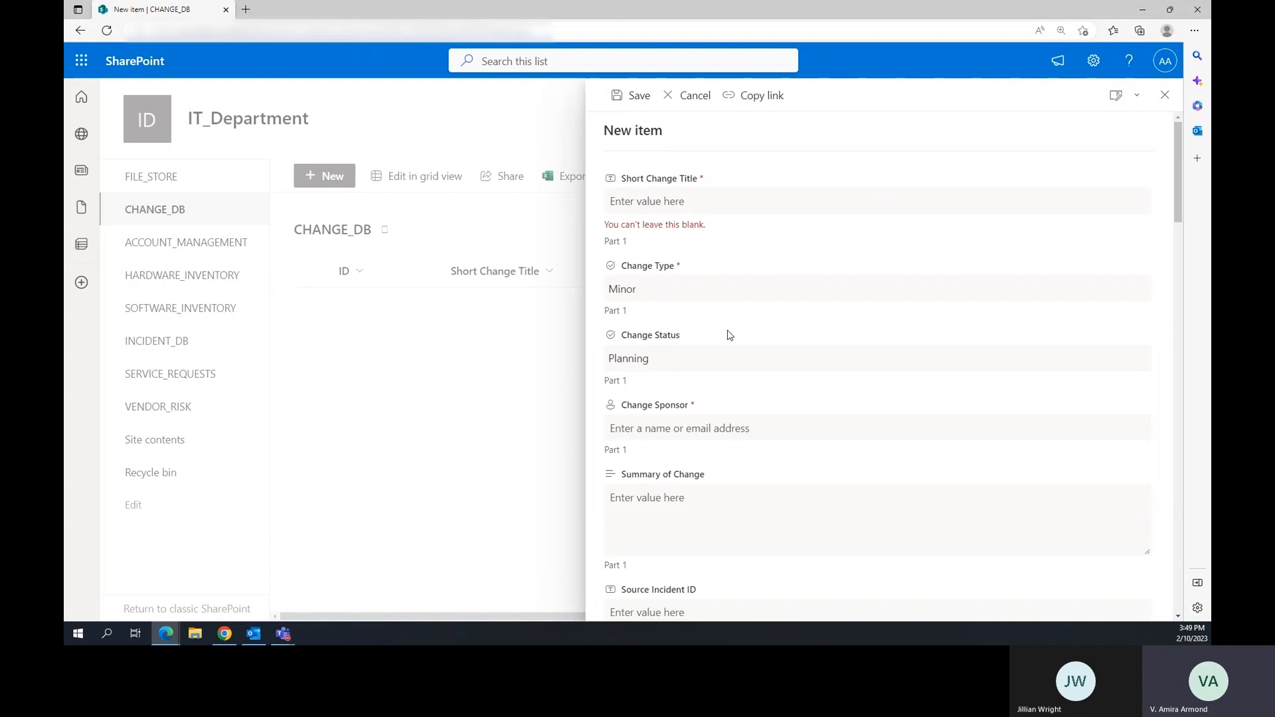
Examine the form's fields from Change Sponsor through Source Incident ID, the Activity Log and the planning questions.
scroll(681, 404, "down", 1)
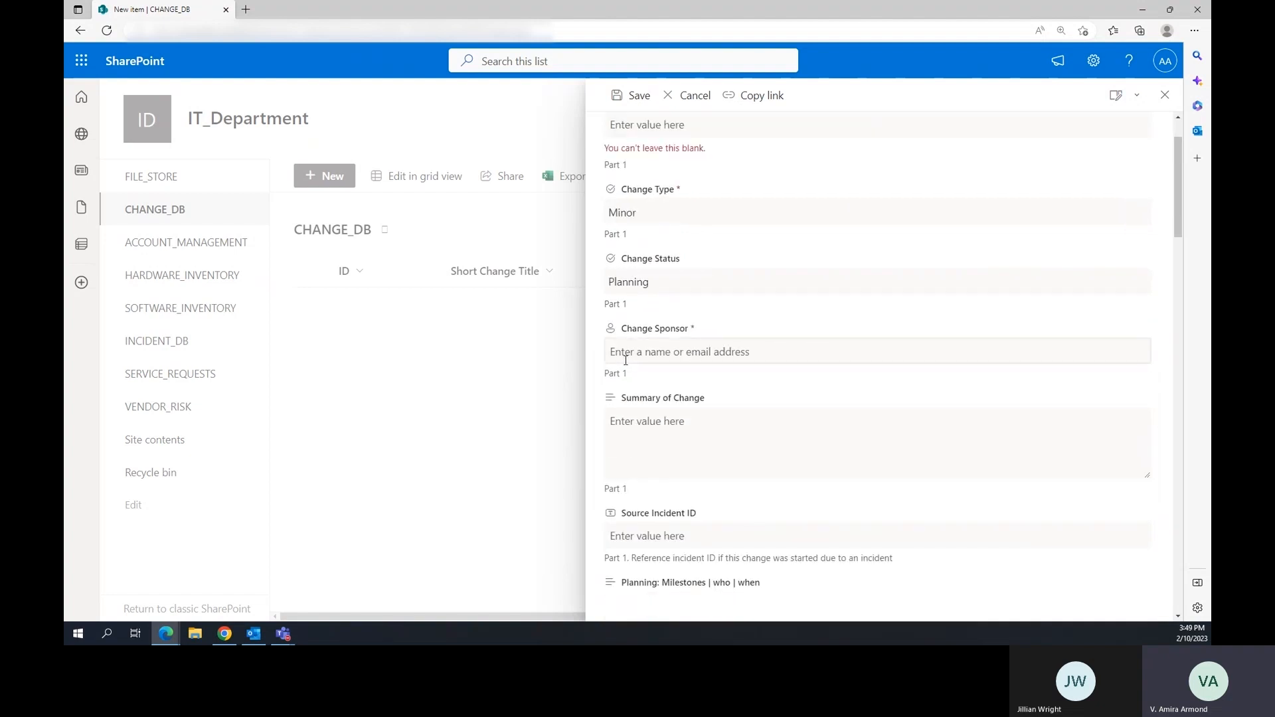
scroll(665, 352, "down", 1)
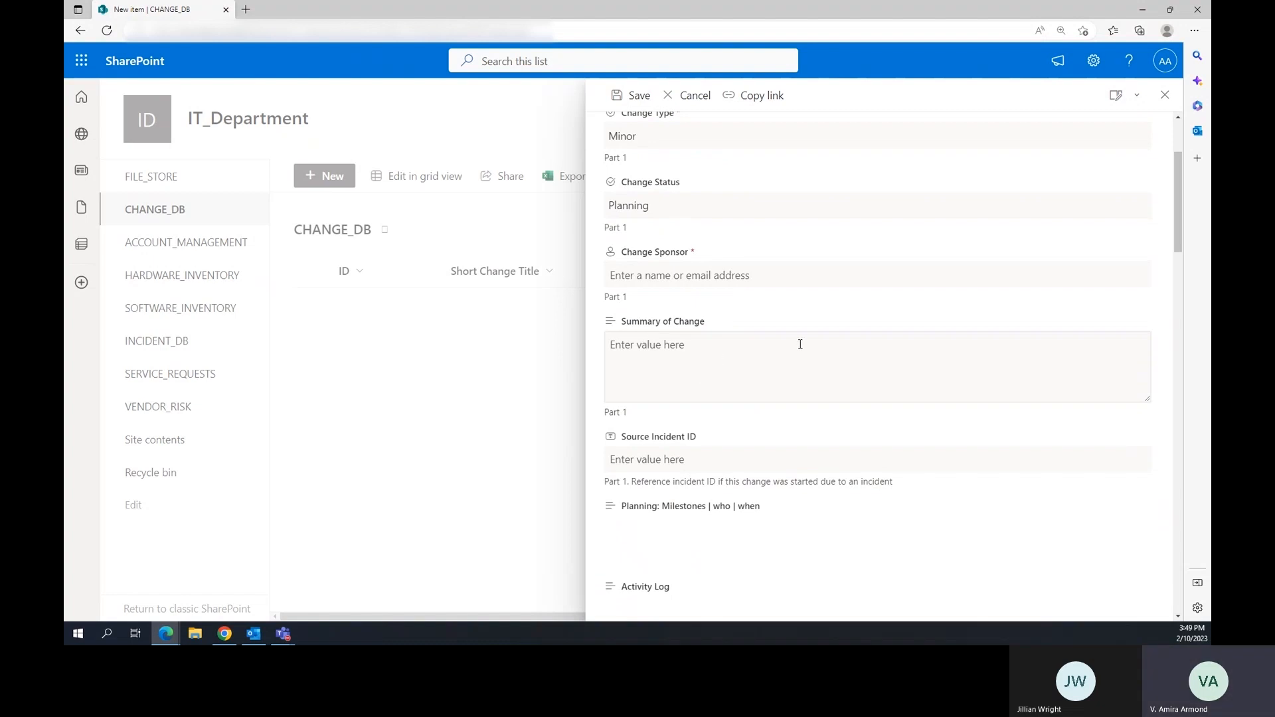
scroll(837, 340, "down", 1)
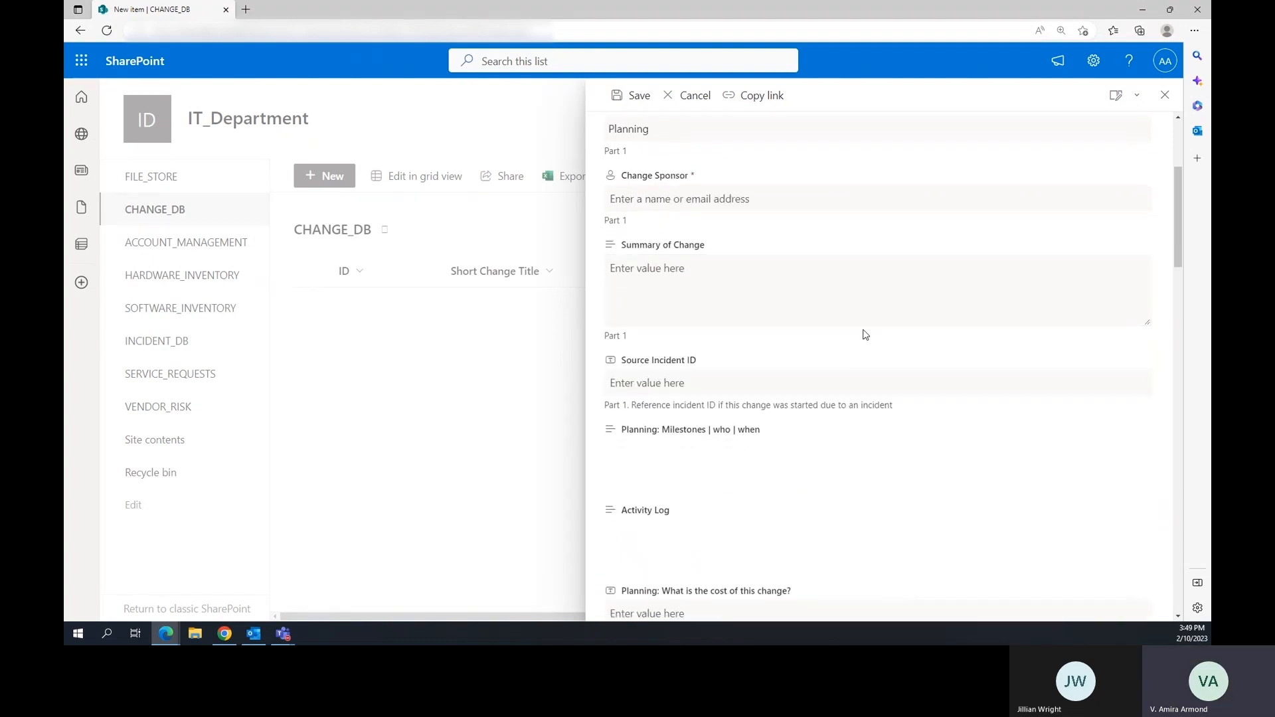
scroll(840, 318, "up", 2)
scroll(840, 320, "down", 2)
scroll(653, 291, "down", 1)
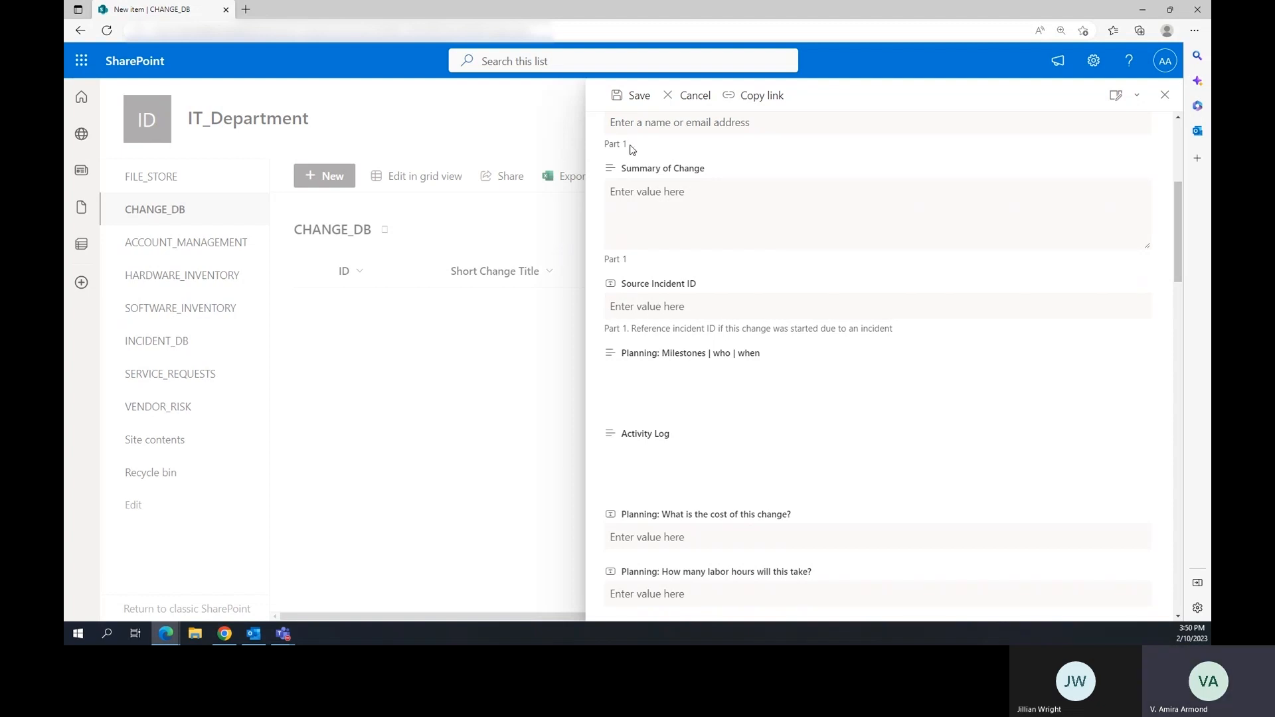
left_click(641, 306)
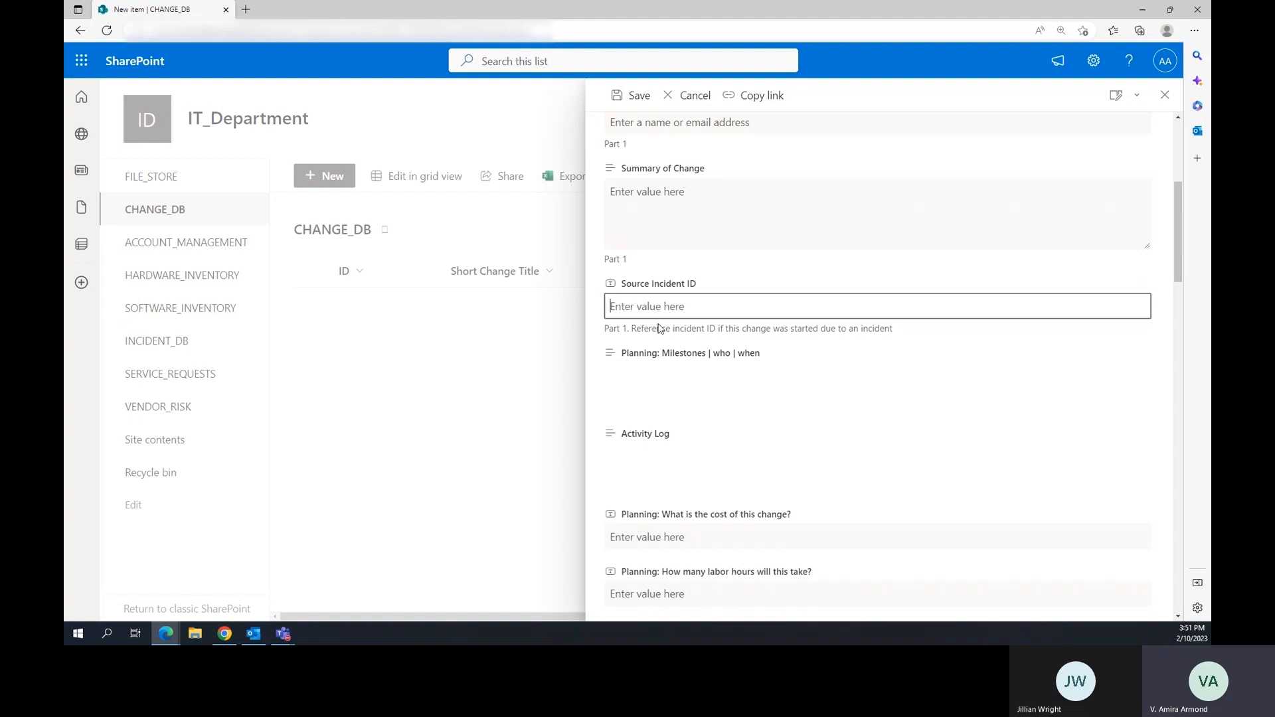
scroll(664, 325, "down", 1)
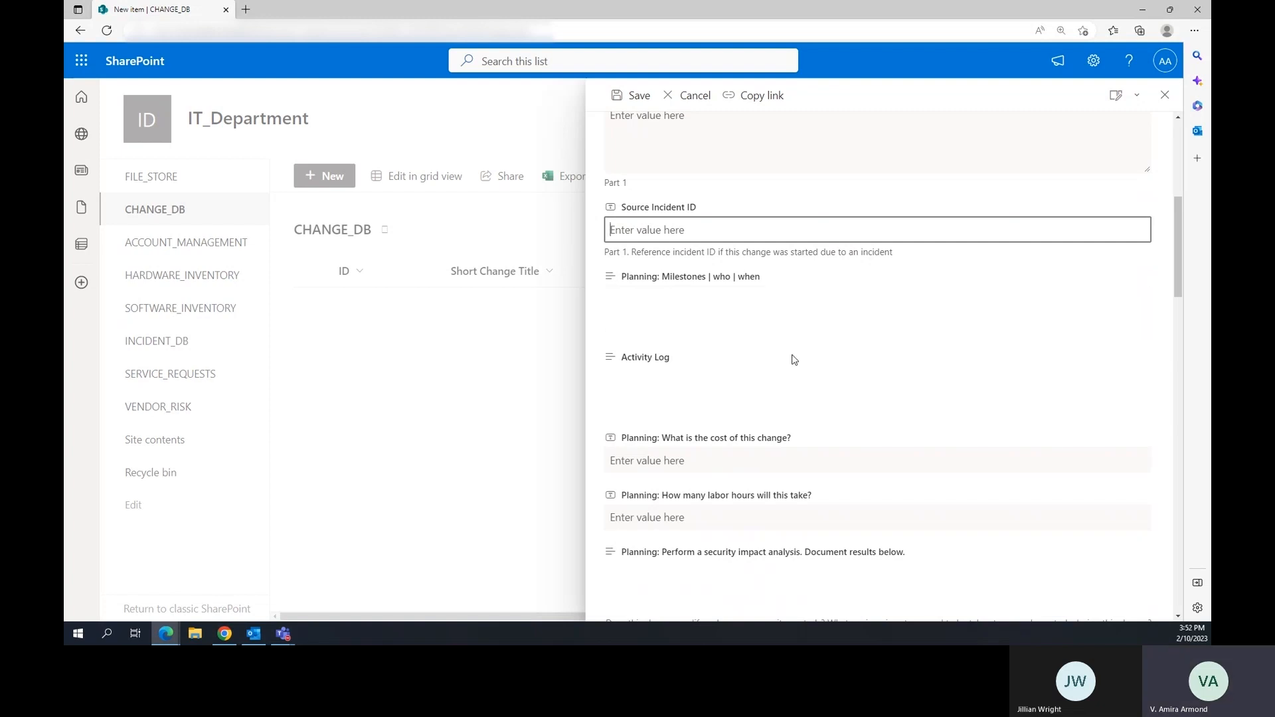
scroll(684, 312, "down", 1)
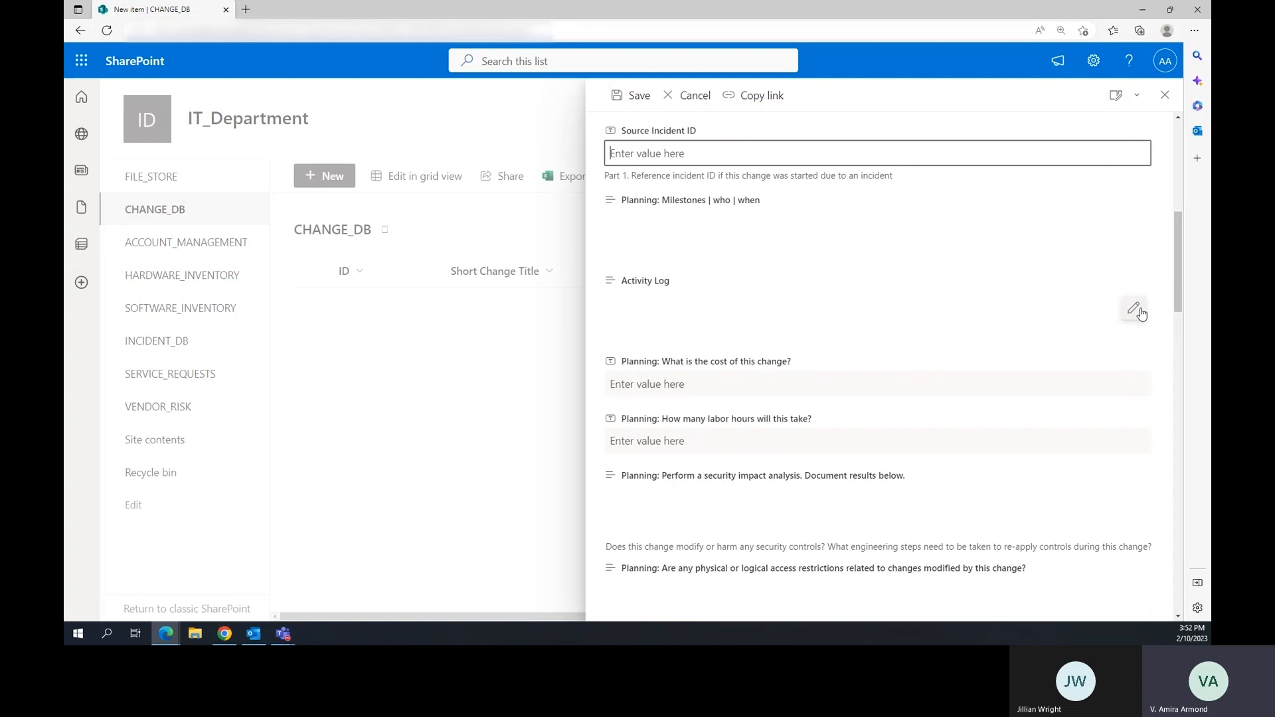
scroll(711, 320, "down", 1)
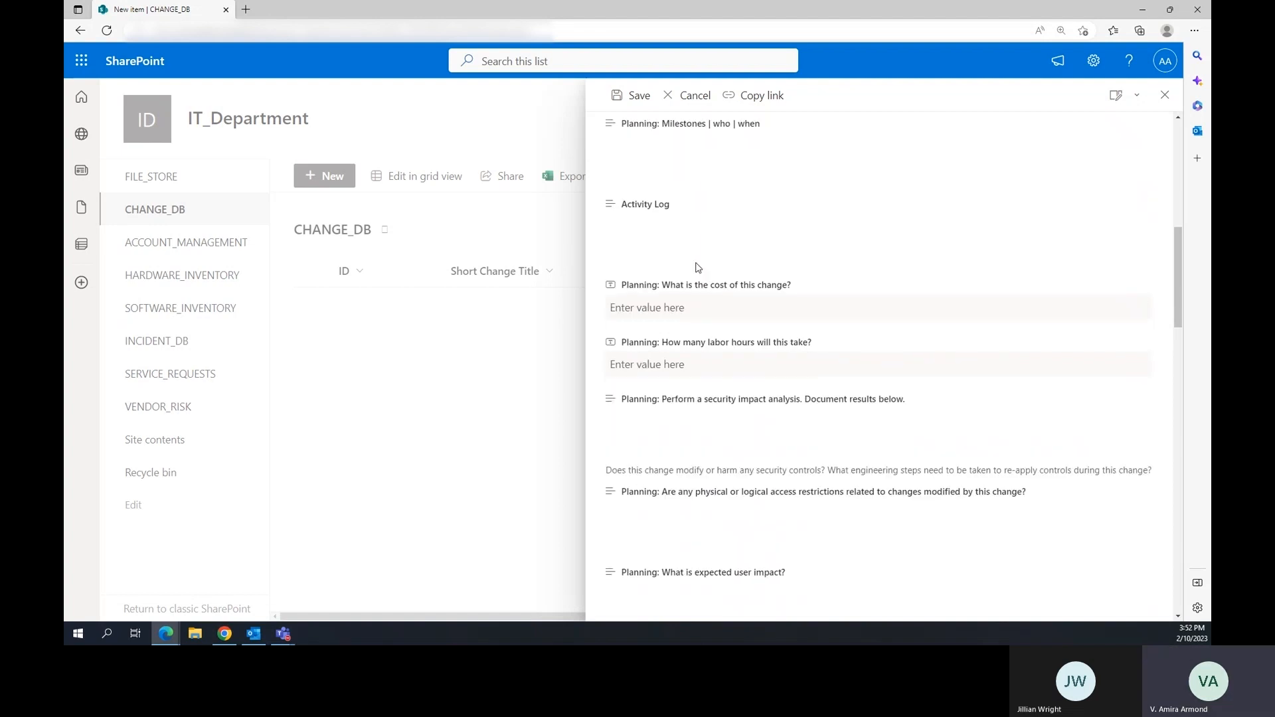
Enter "Install Cisco switch to replace broken Linksys switch" as the Short Change Title.
scroll(680, 258, "up", 1)
scroll(840, 305, "up", 1)
scroll(910, 299, "up", 2)
left_click_drag(1181, 195, 1180, 133)
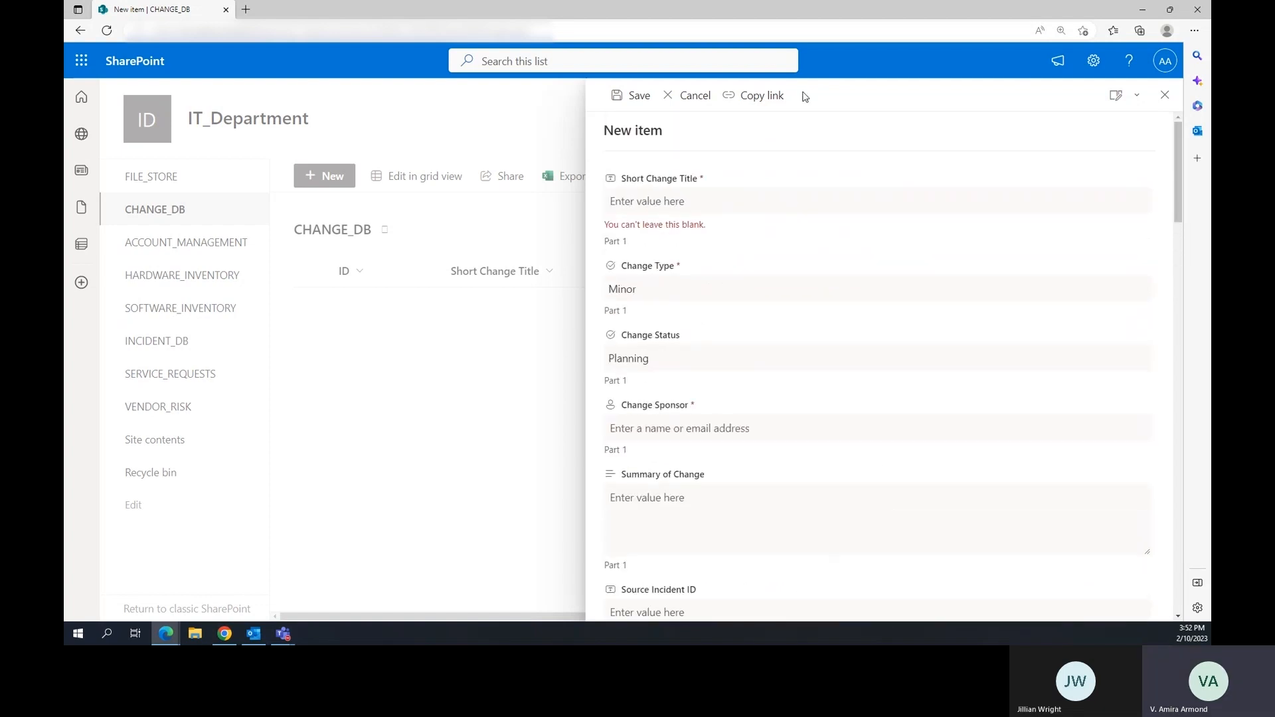
left_click(708, 207)
type("Install C")
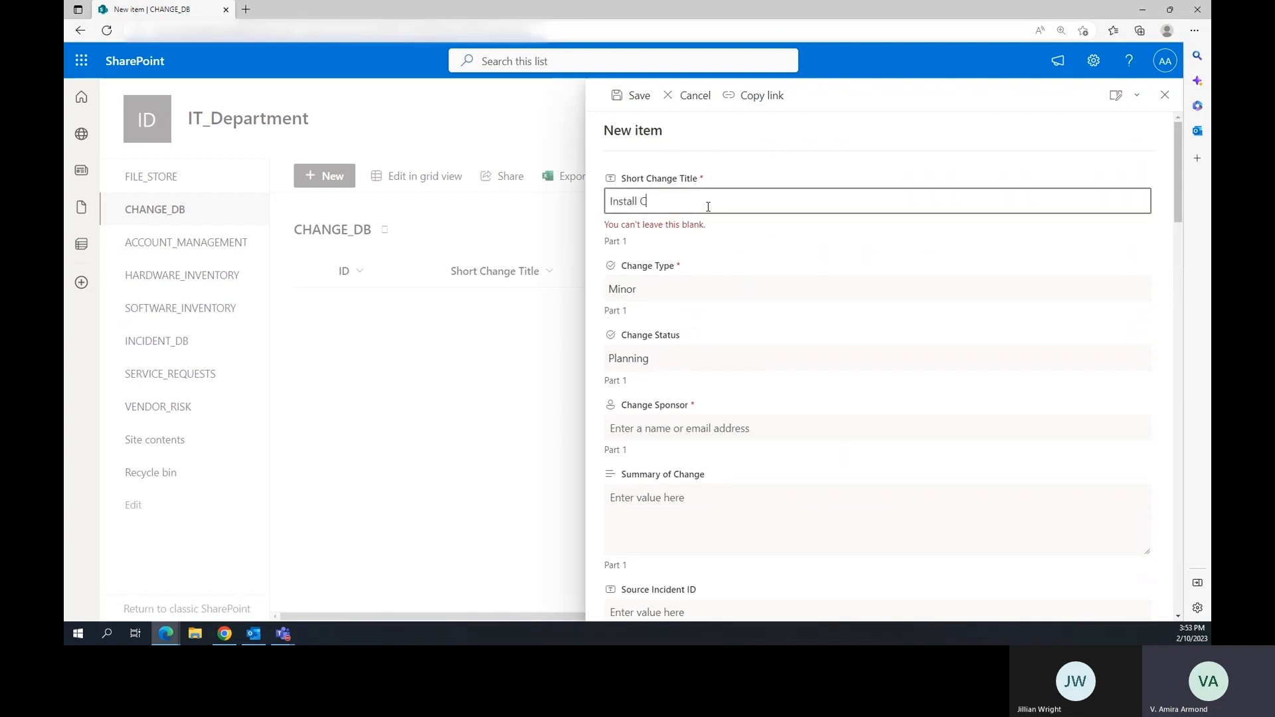
type("isco switch to replace broken Linksys switch")
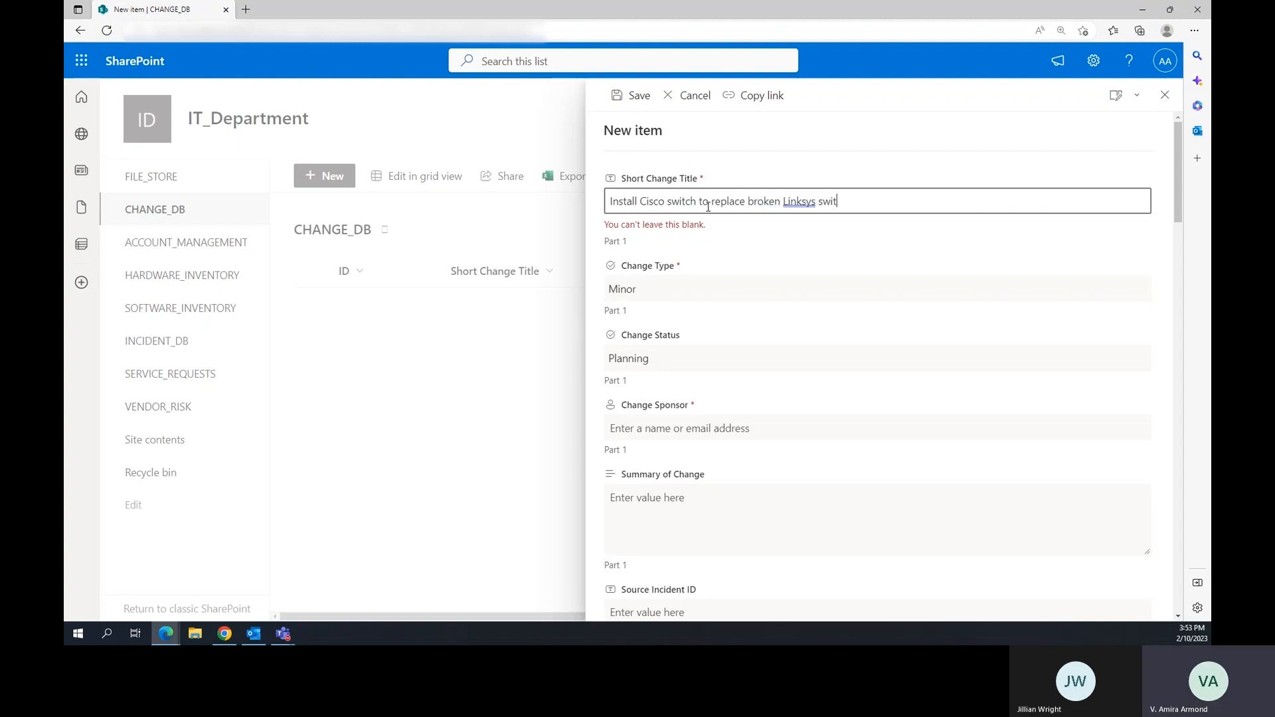
left_click(712, 241)
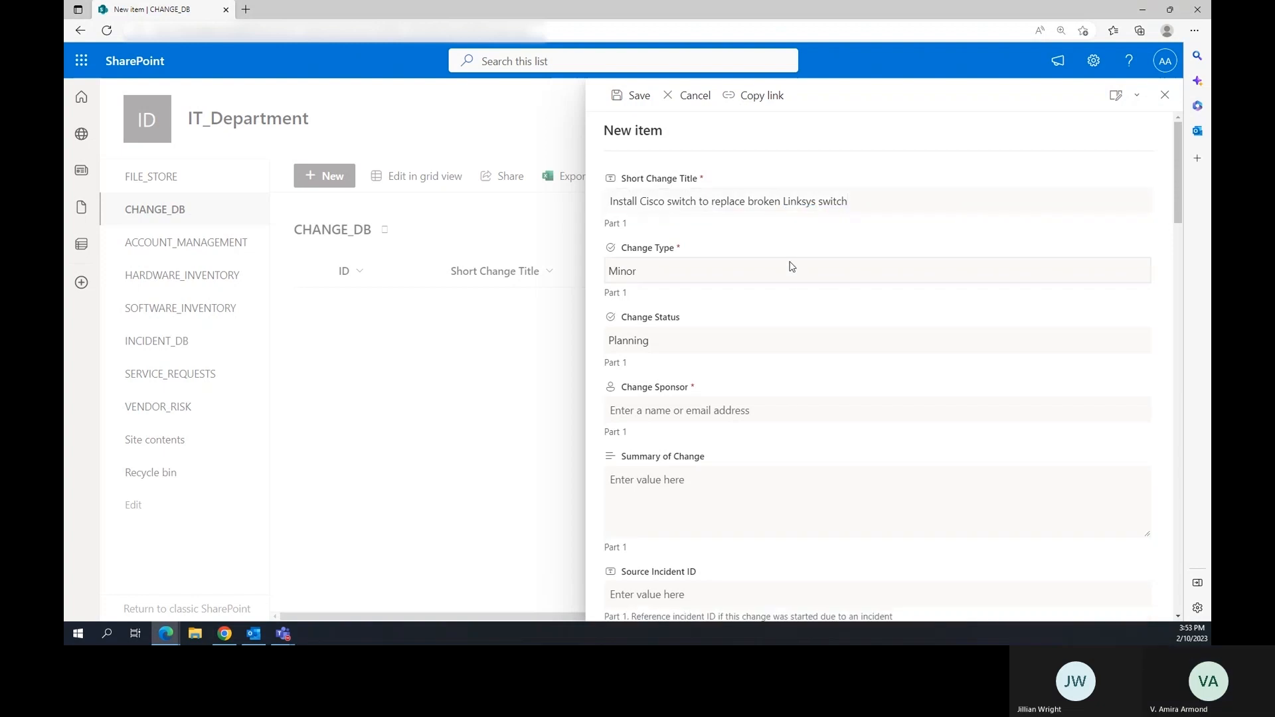
Set the Change Type of the new item to Emergency.
scroll(791, 265, "down", 1)
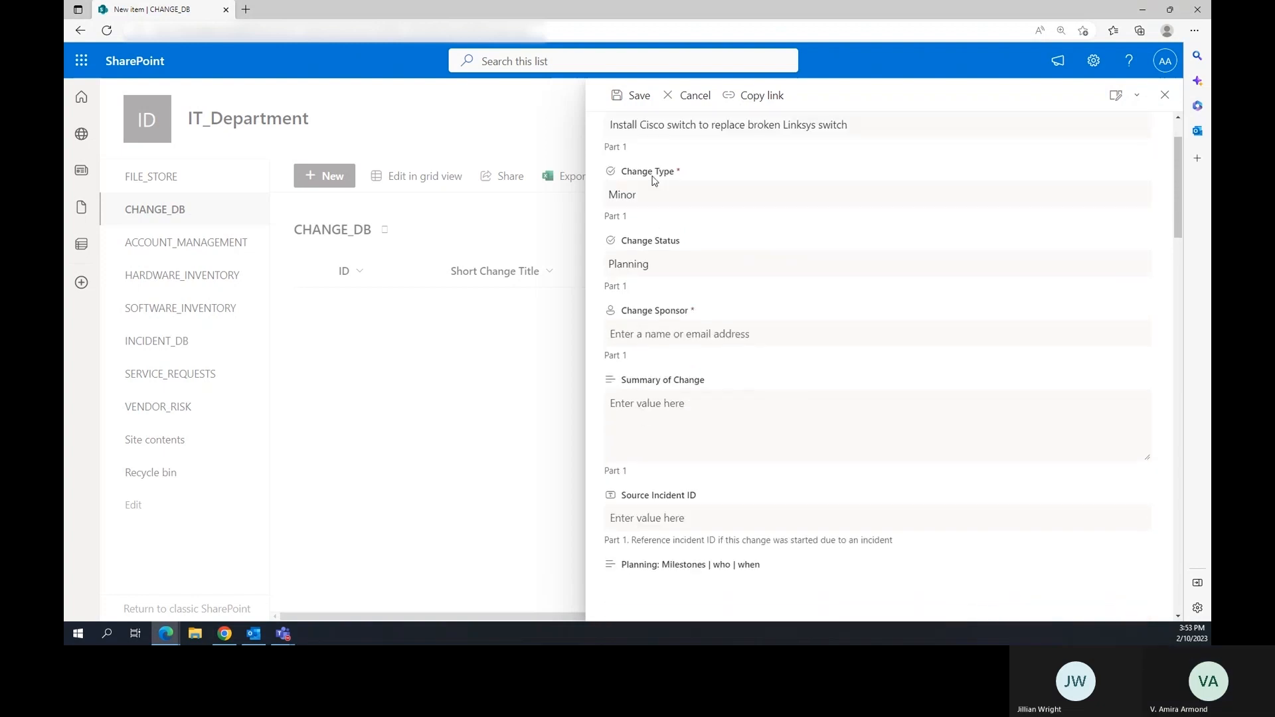
triple_click(775, 128)
left_click(777, 136)
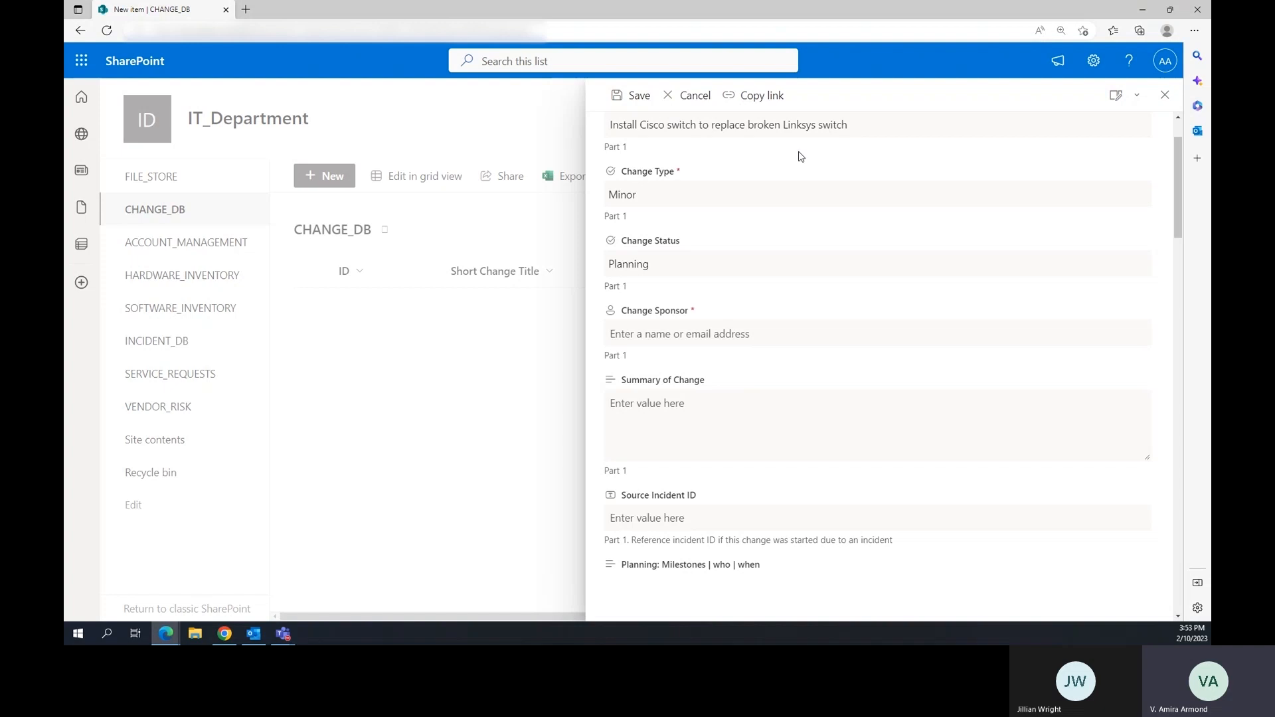
left_click(694, 193)
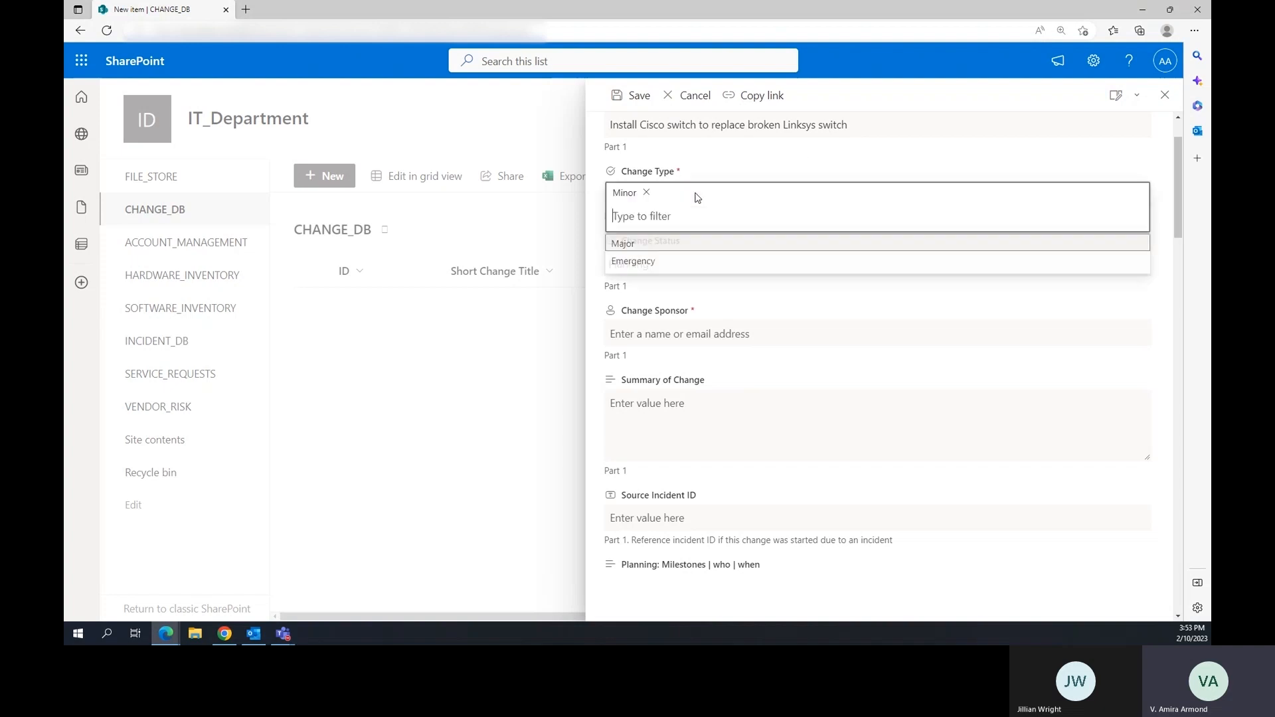
left_click(630, 266)
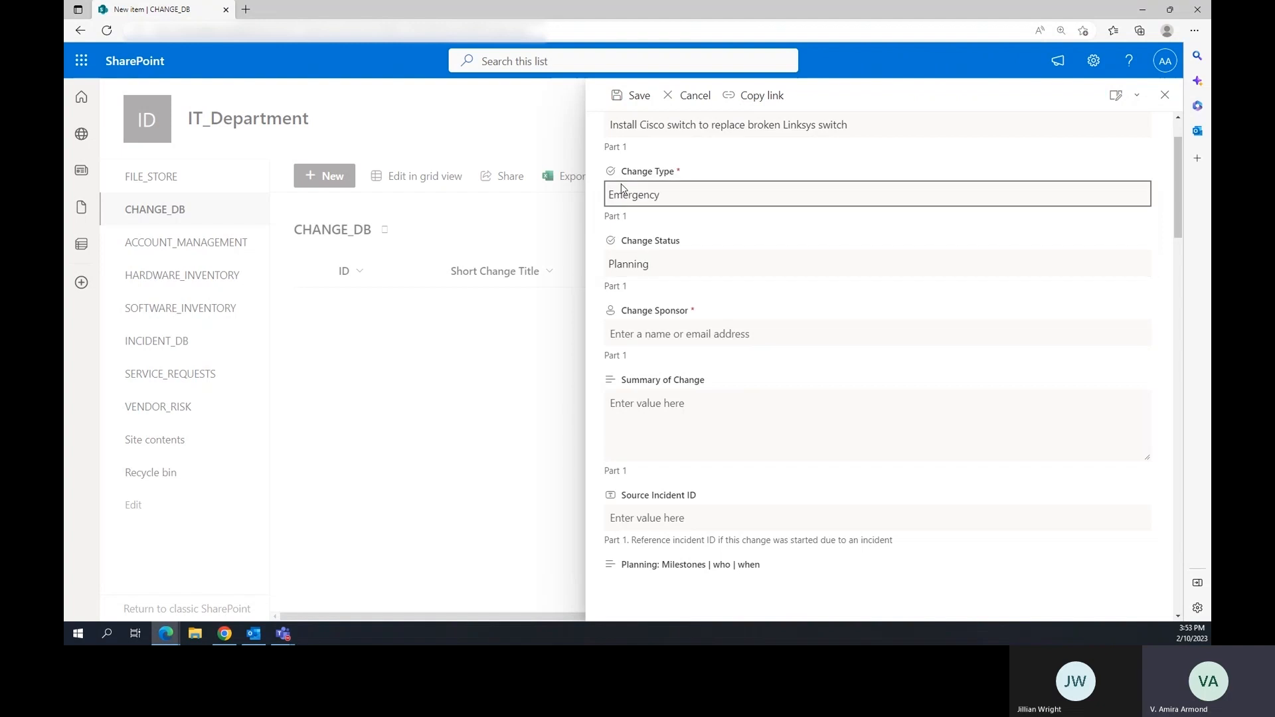
Enter 33 as the Source Incident ID for the change.
scroll(647, 192, "down", 1)
scroll(648, 191, "down", 2)
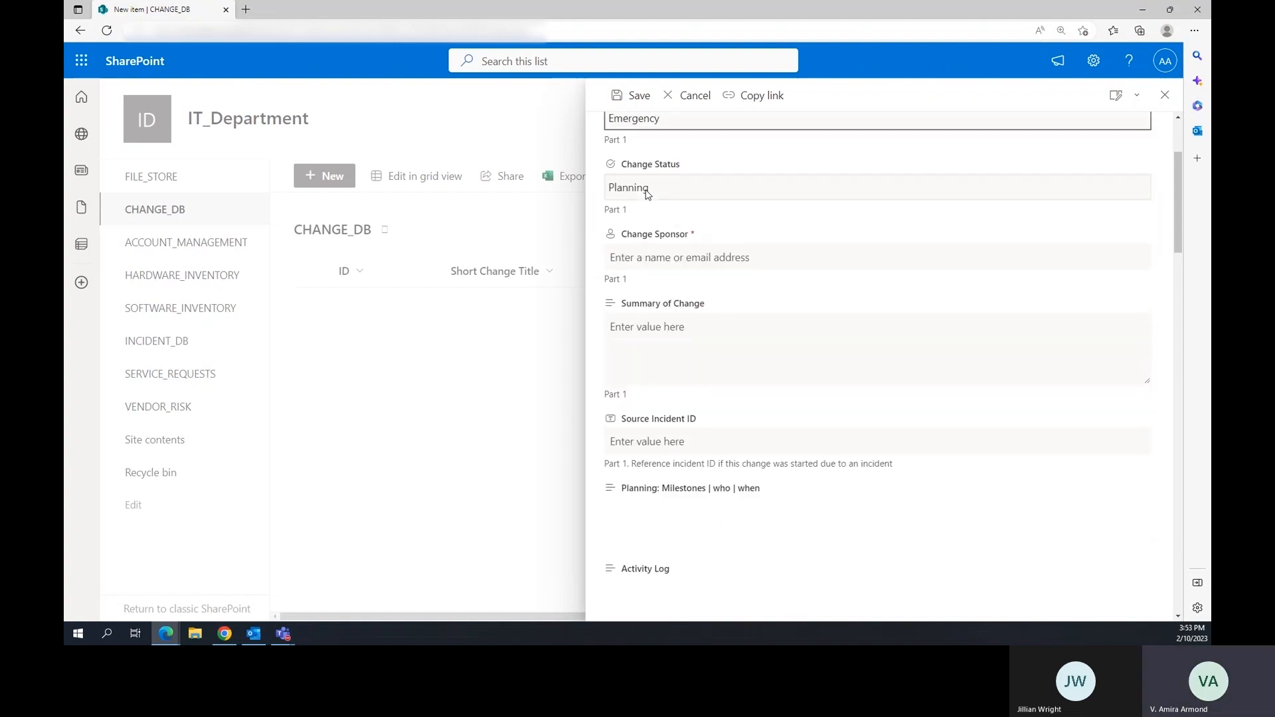
left_click(645, 443)
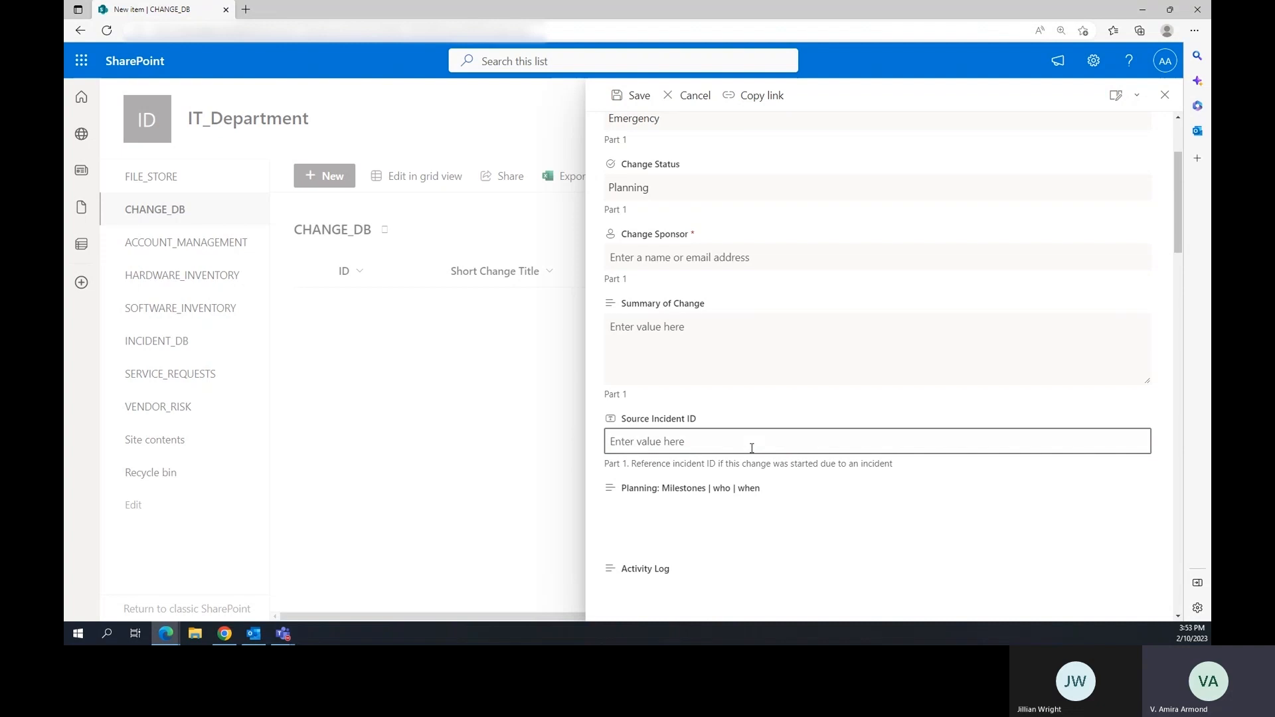
type("33")
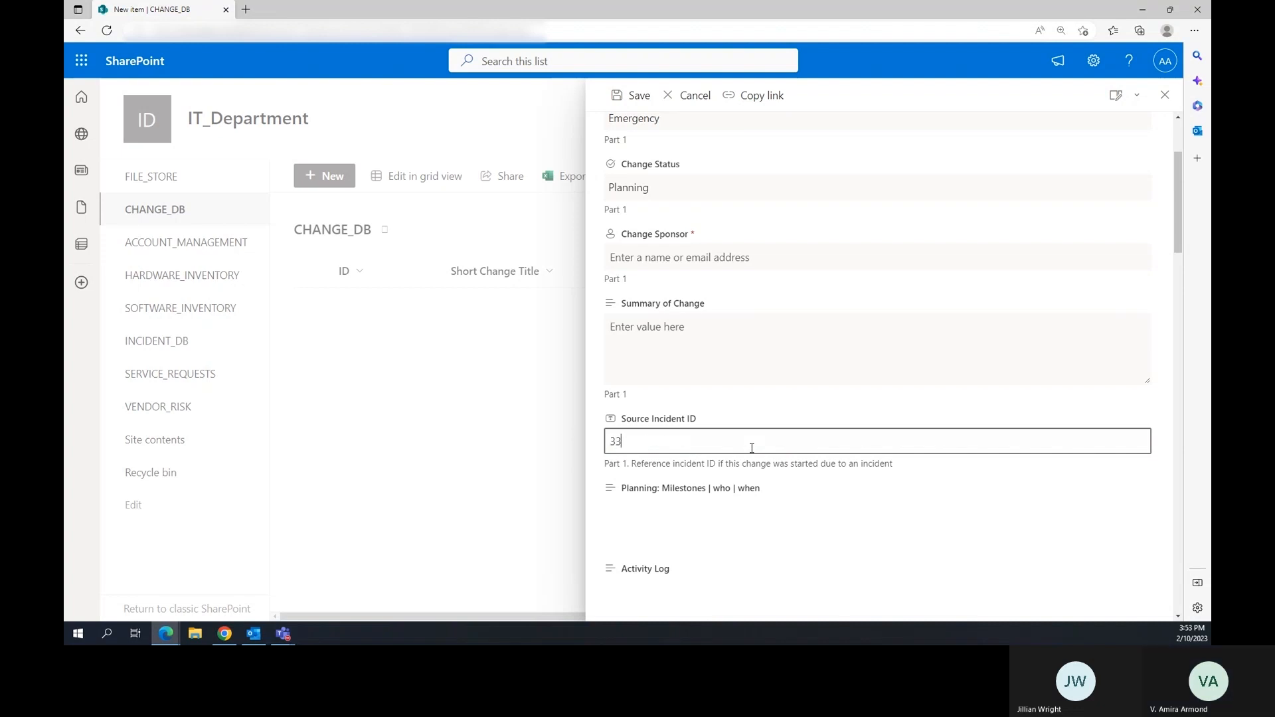
left_click(716, 416)
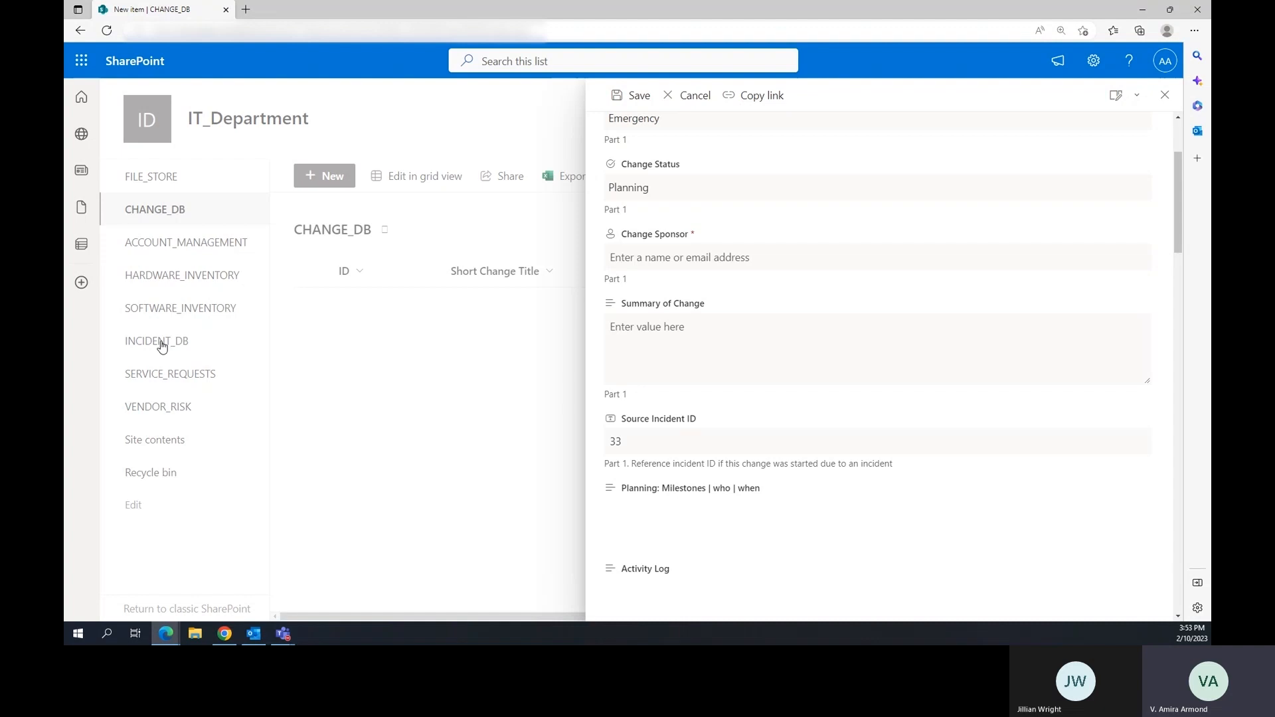
Review the alternative Change Type choices, keeping Emergency selected.
scroll(651, 443, "up", 2)
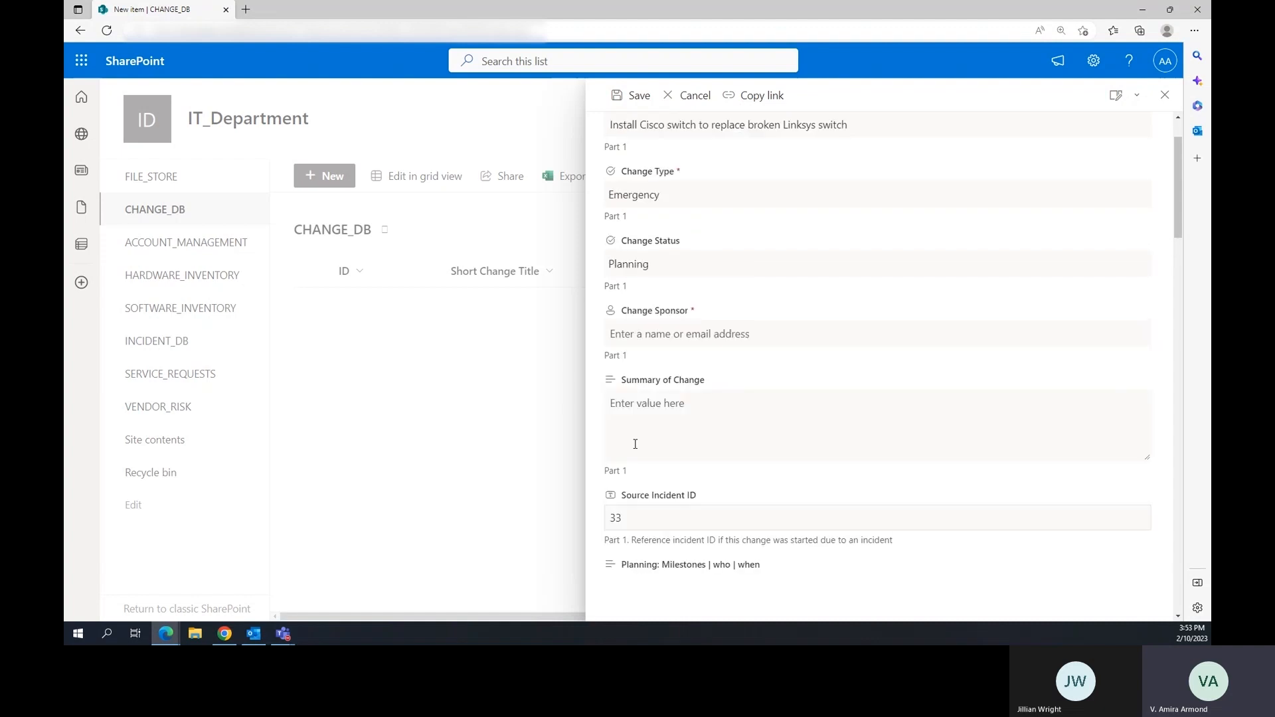
scroll(689, 192, "up", 1)
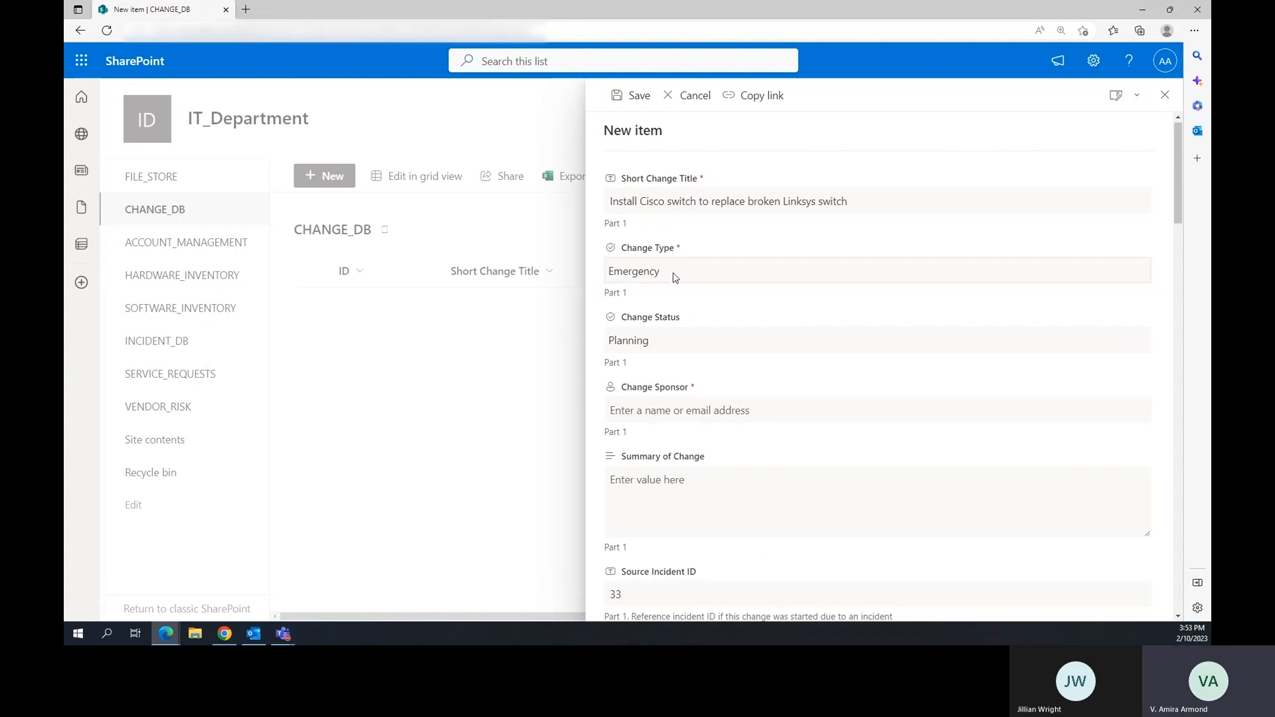
left_click(674, 278)
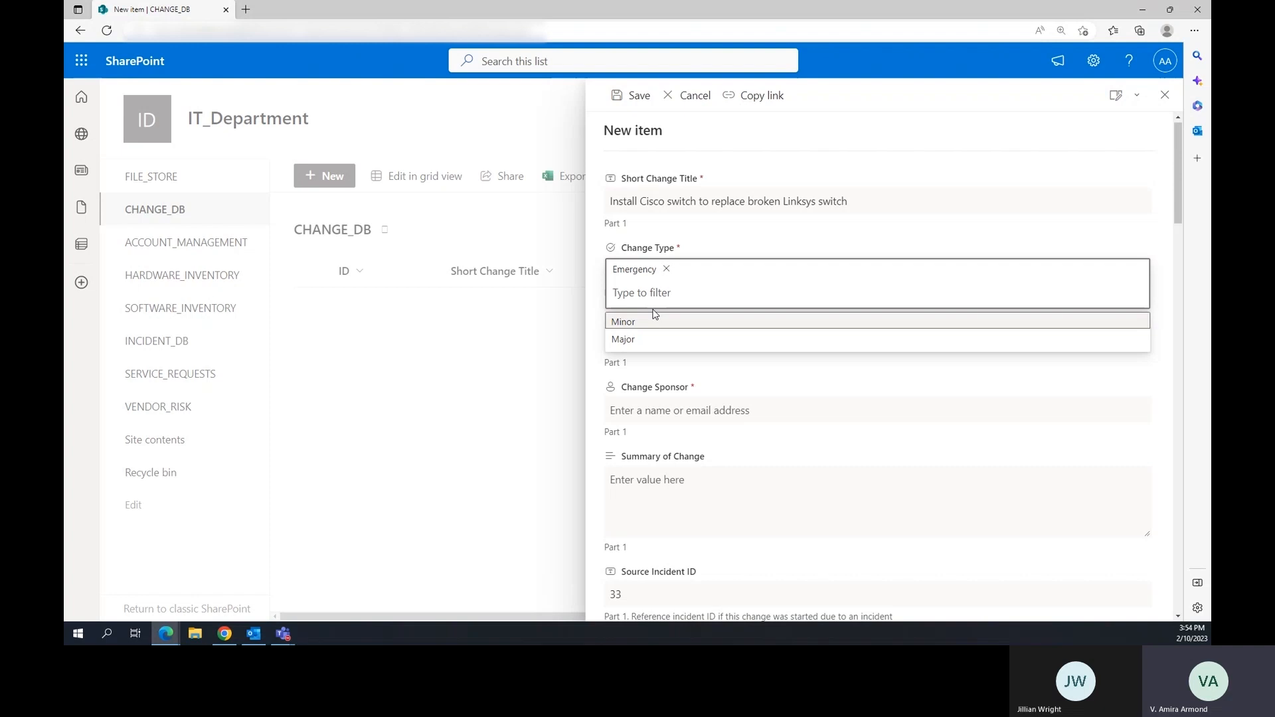
left_click(671, 255)
left_click(653, 273)
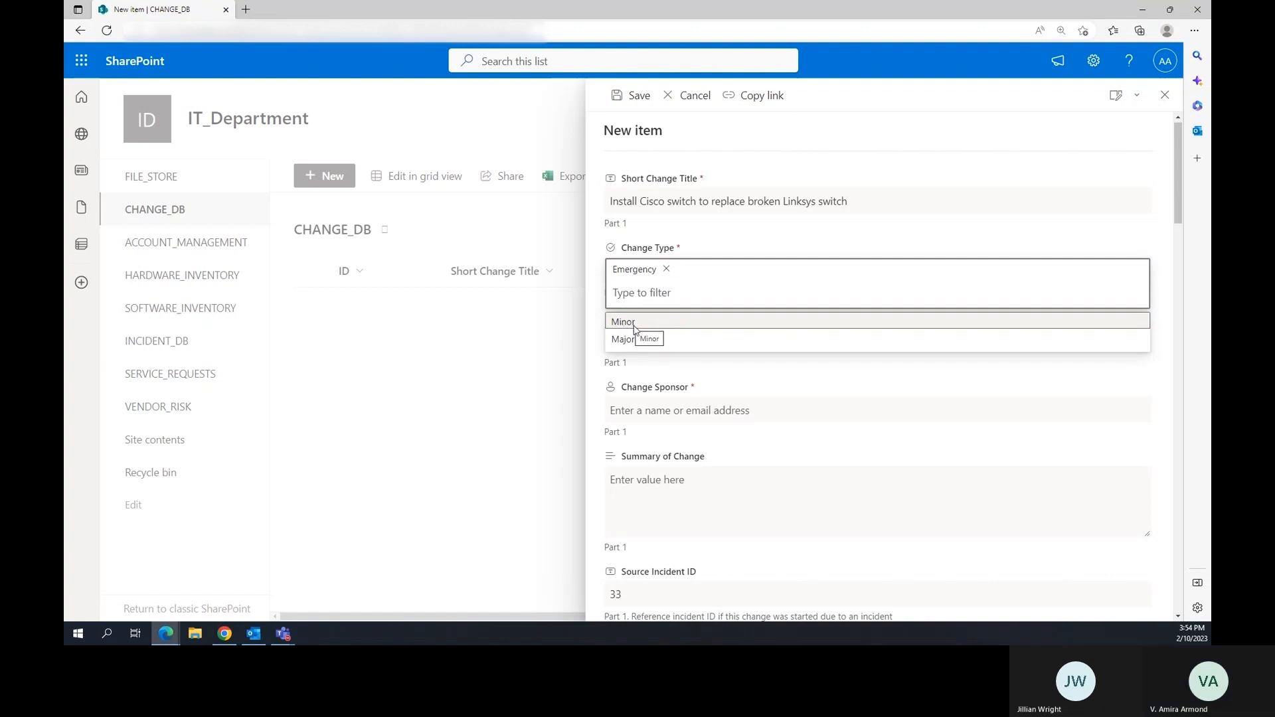
left_click(648, 255)
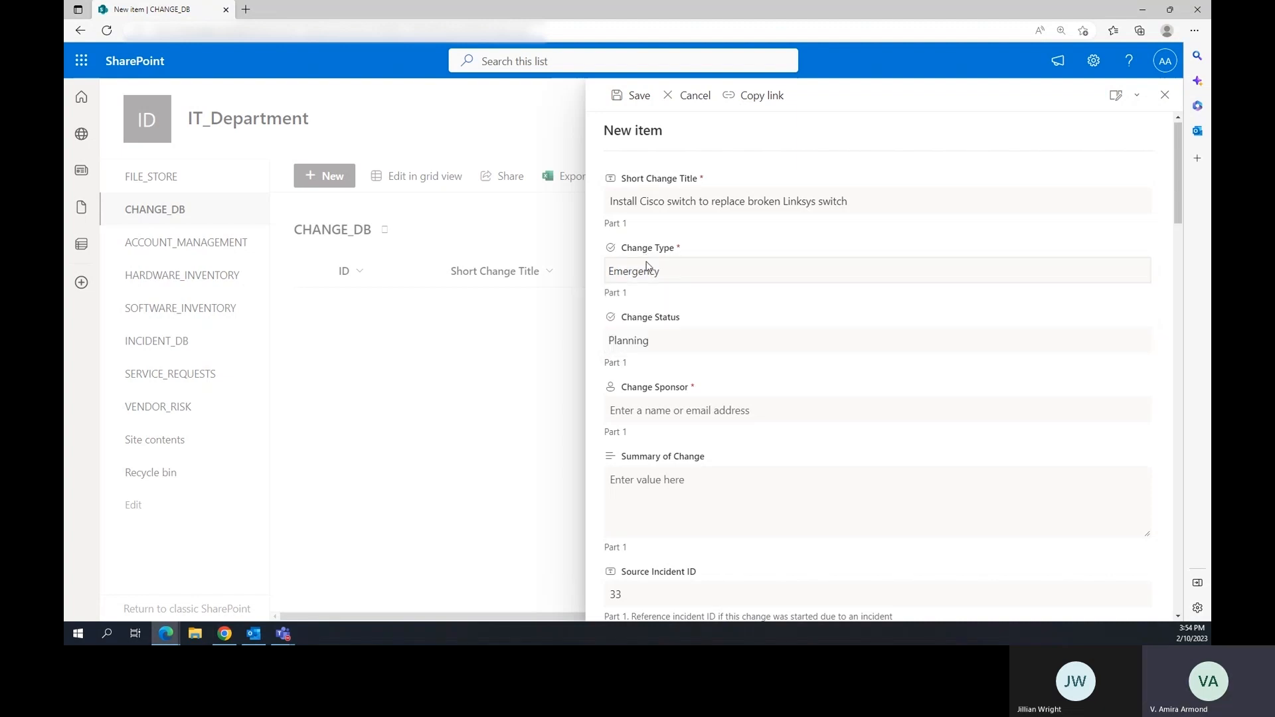
left_click(680, 262)
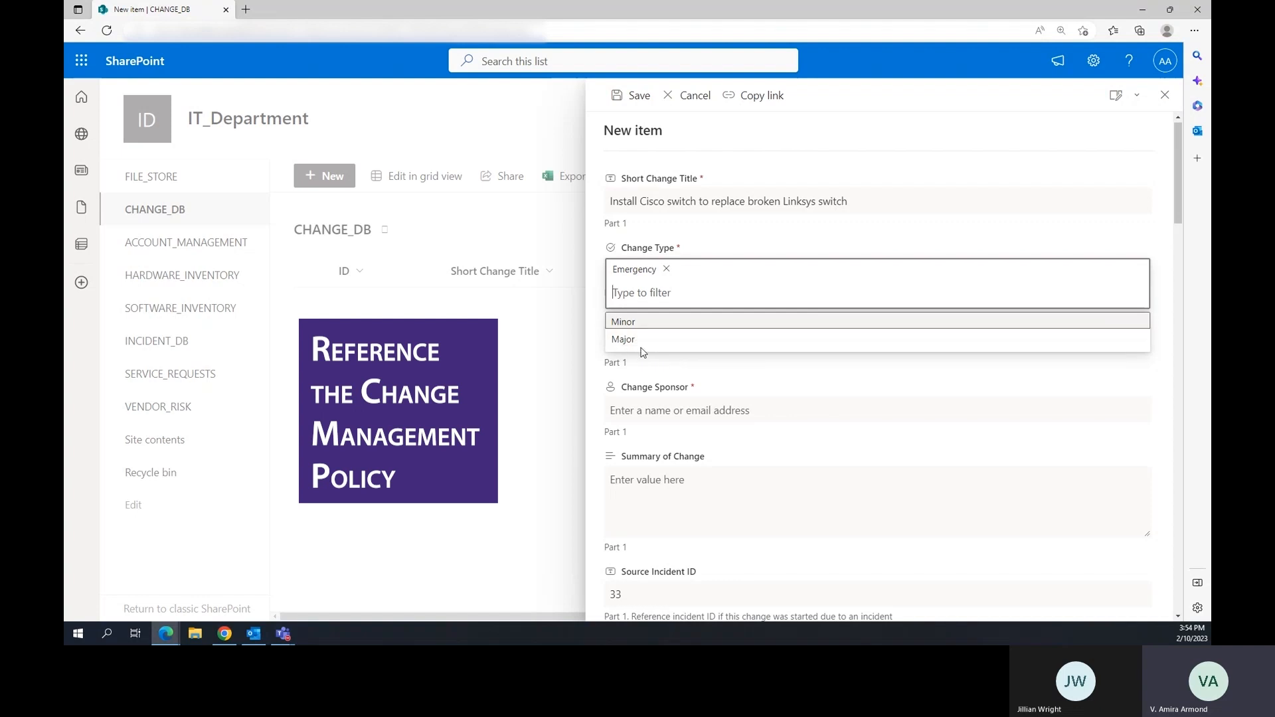
left_click(645, 250)
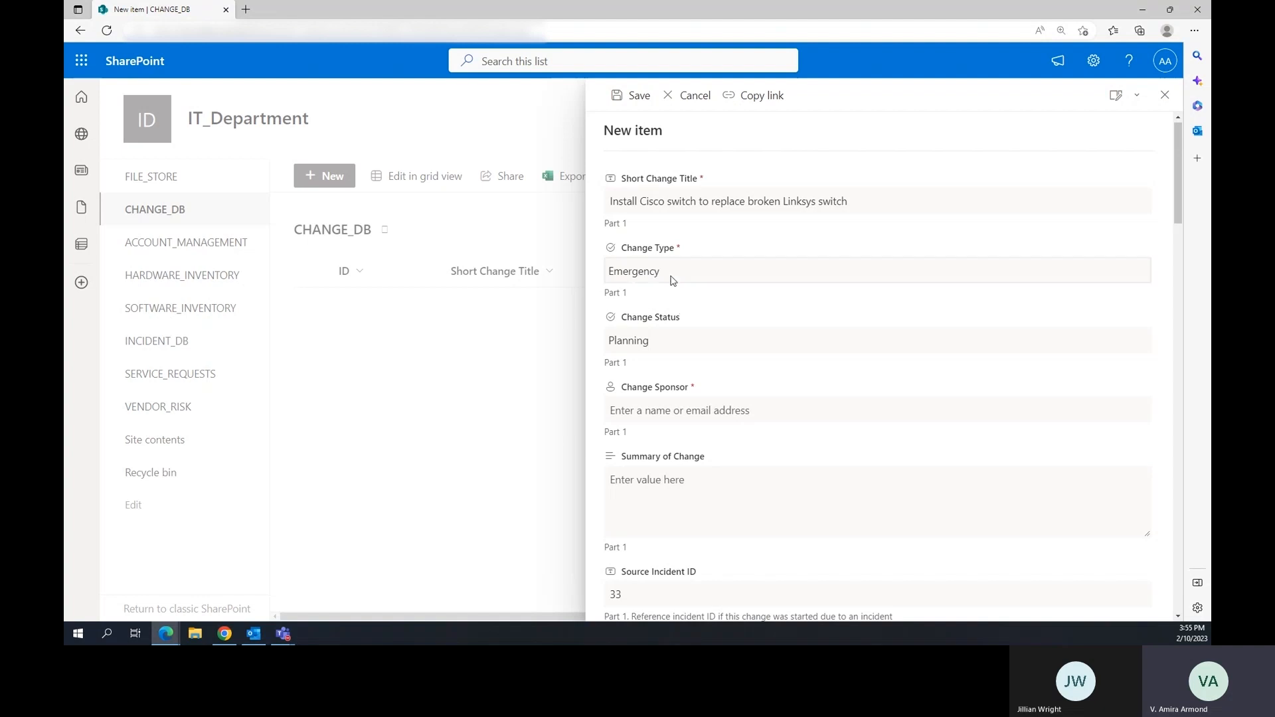
Review the available Change Status stages, keeping Planning selected.
scroll(678, 249, "down", 1)
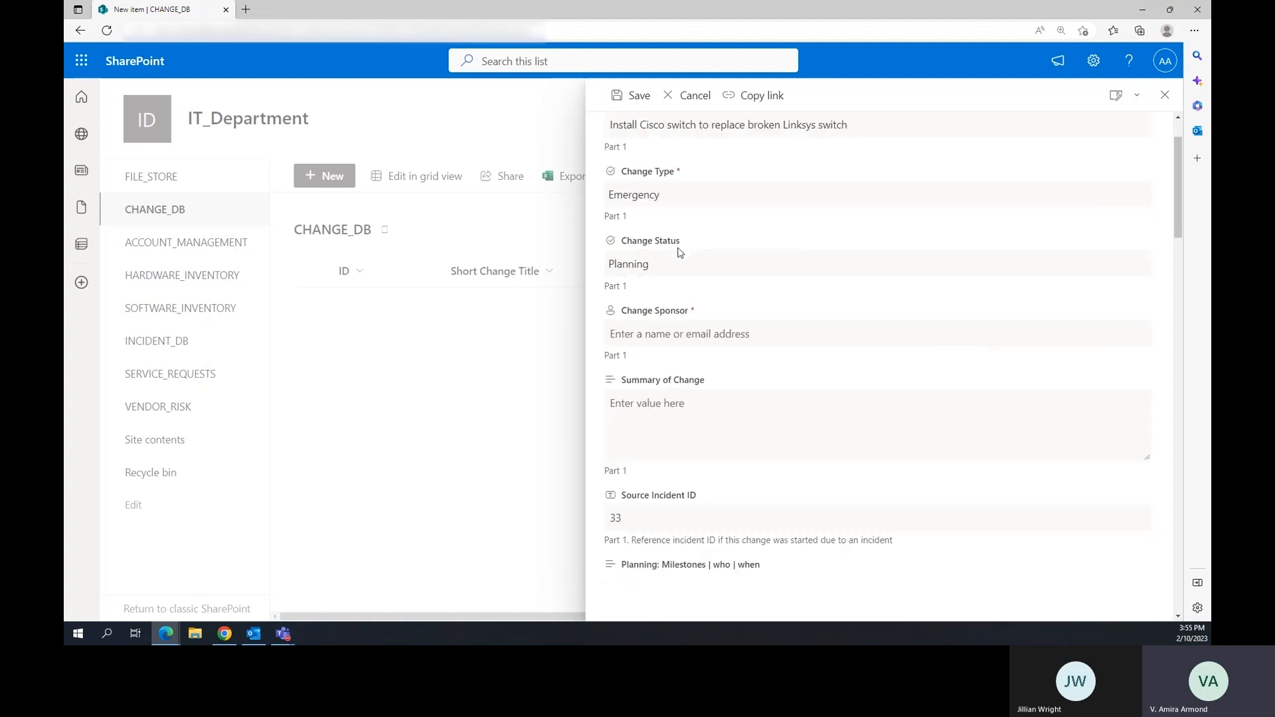
left_click(636, 269)
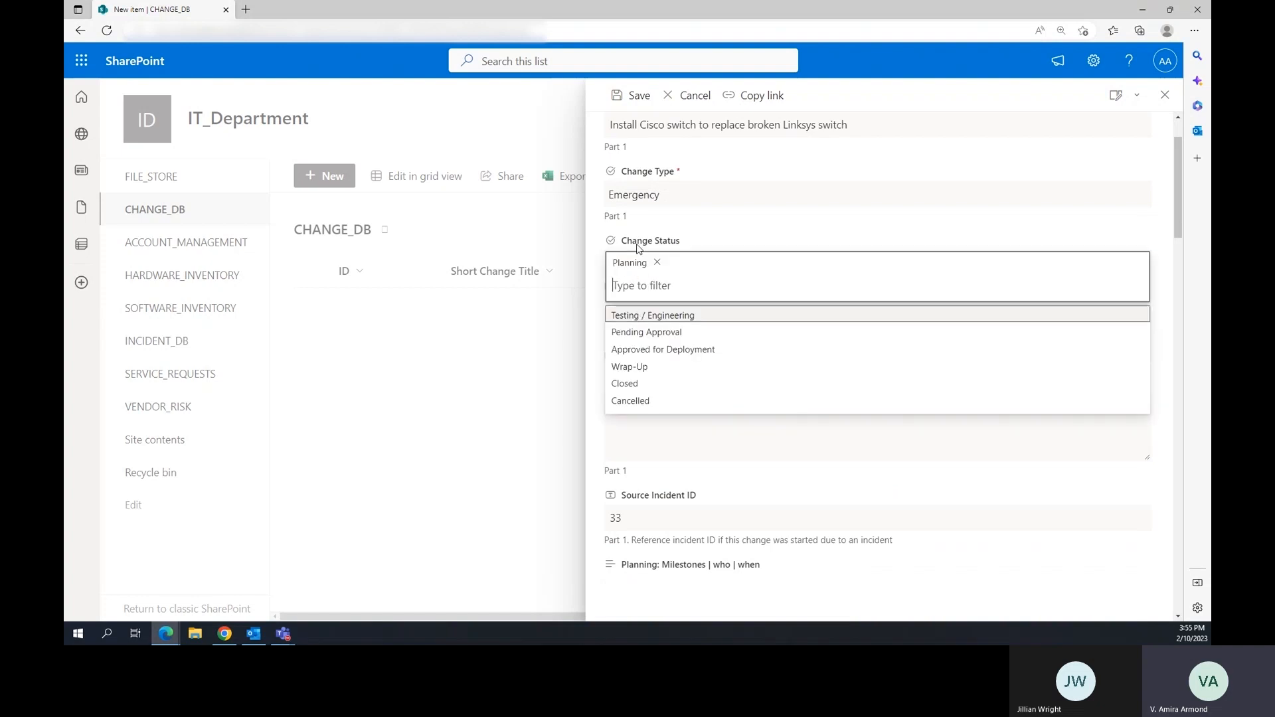
left_click(639, 248)
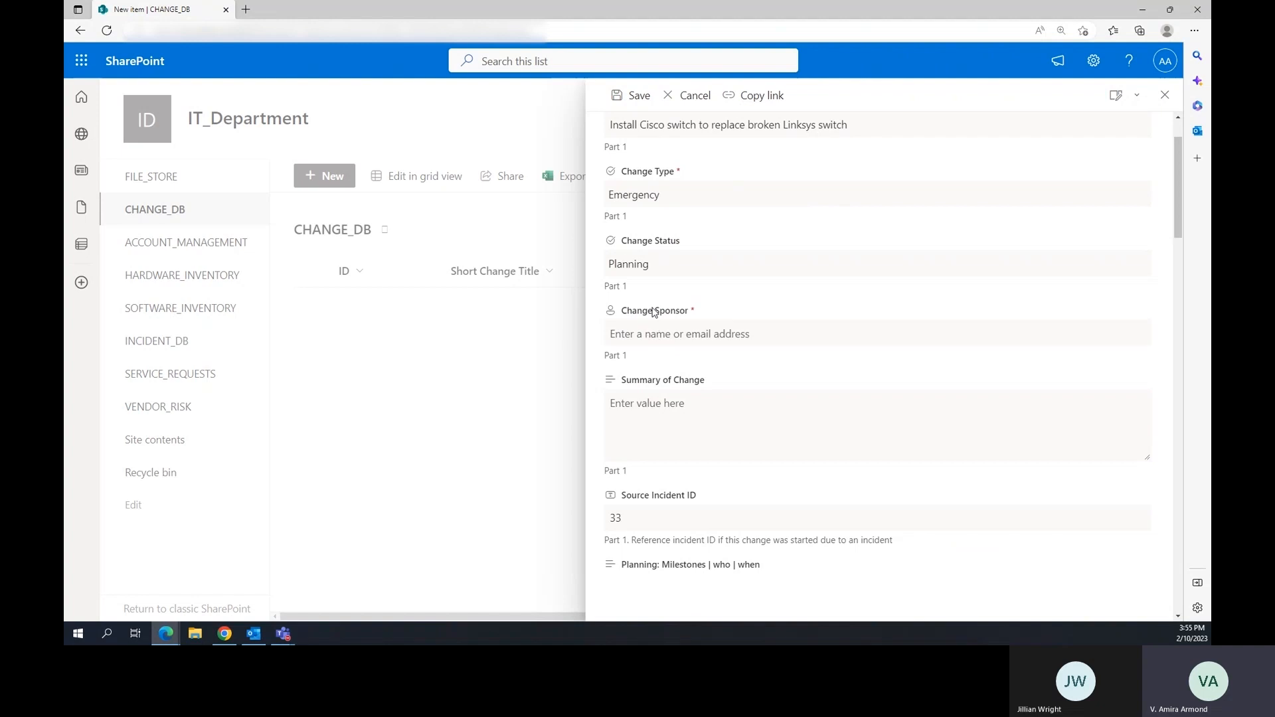
Set the Change Sponsor to the president's regular directory account, not the PRIV one.
left_click(673, 336)
type("amira")
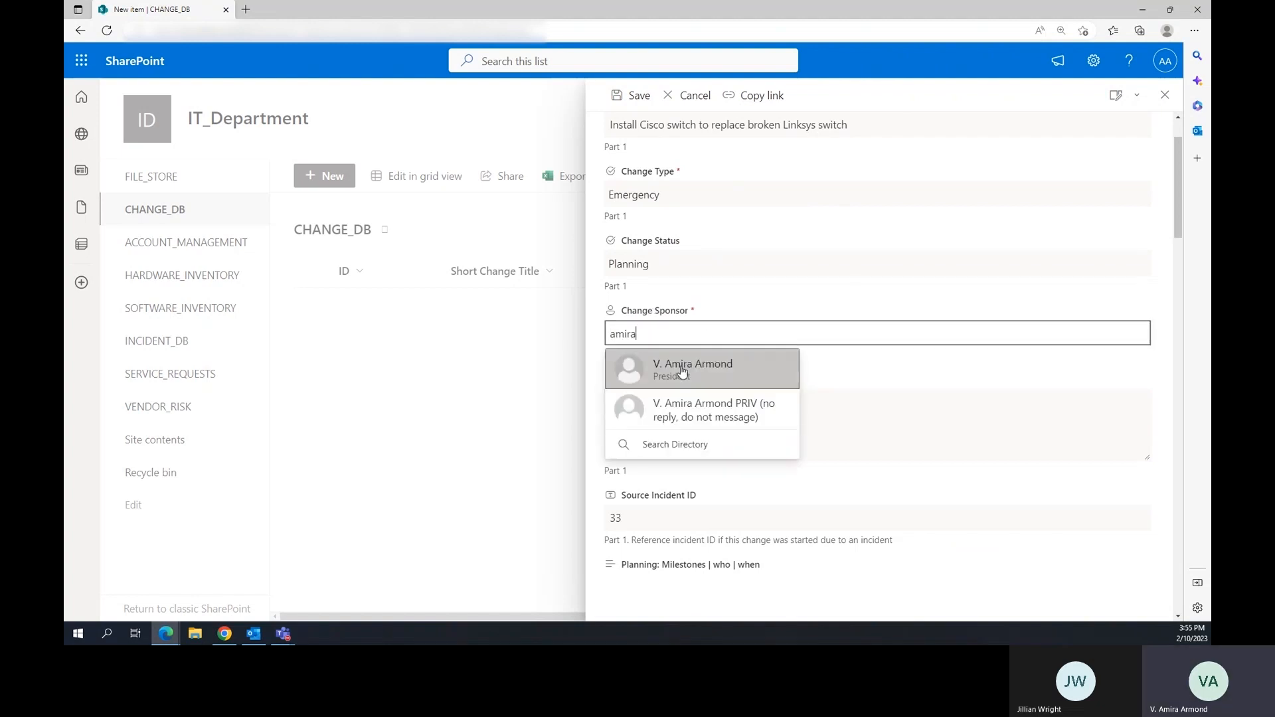
left_click(675, 372)
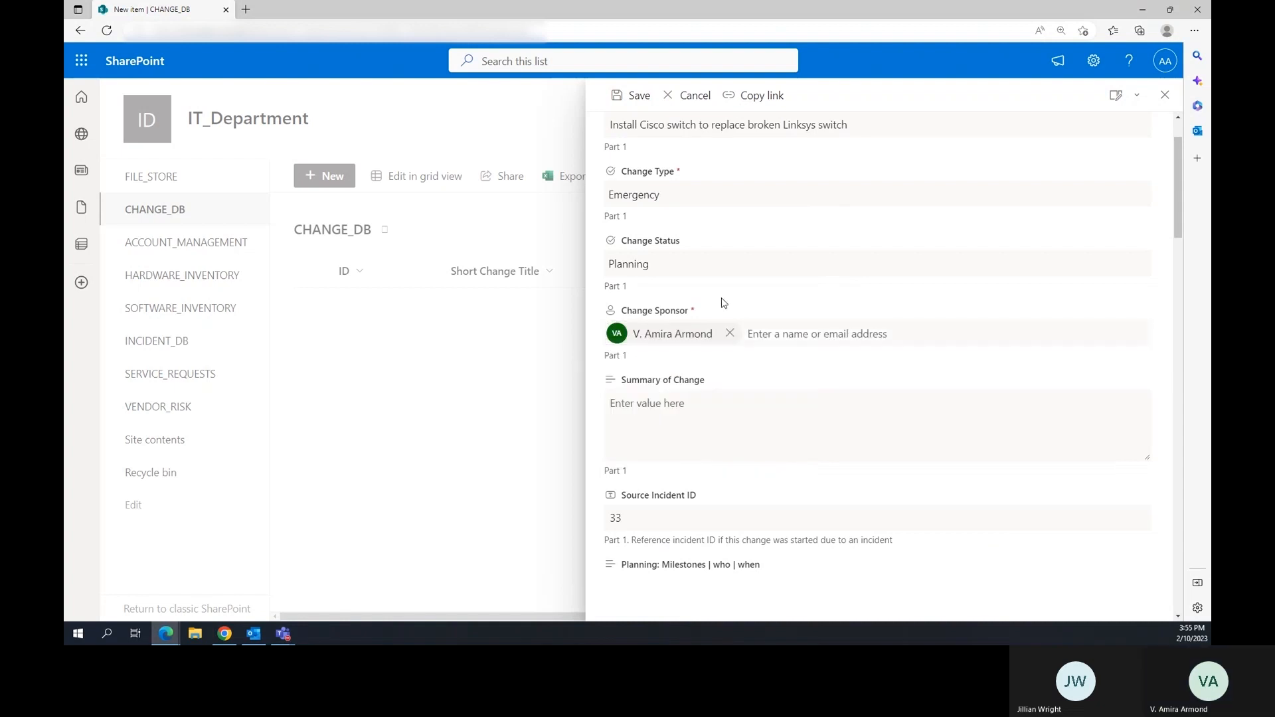
Enter the Summary of Change: "The linksys switch in building 2 is faulty, crashing every hour. Need to replace it urgently.".
scroll(697, 226, "down", 3)
scroll(698, 224, "up", 2)
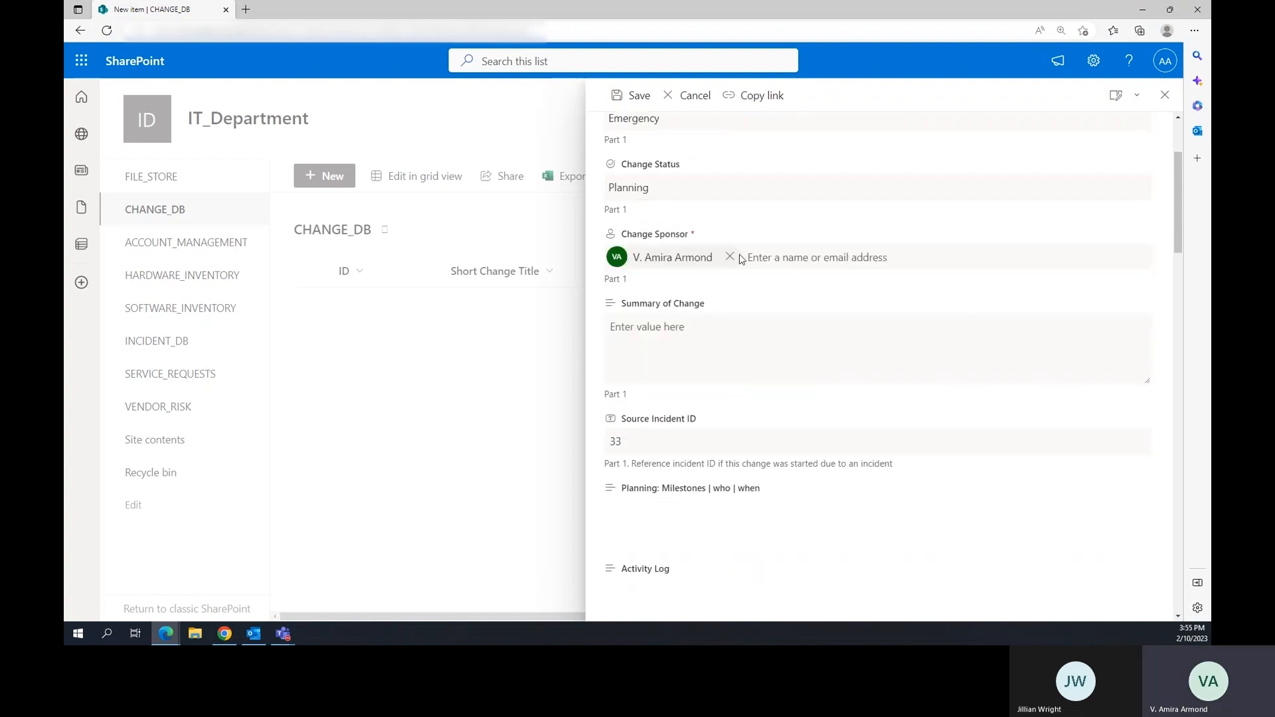
left_click(696, 334)
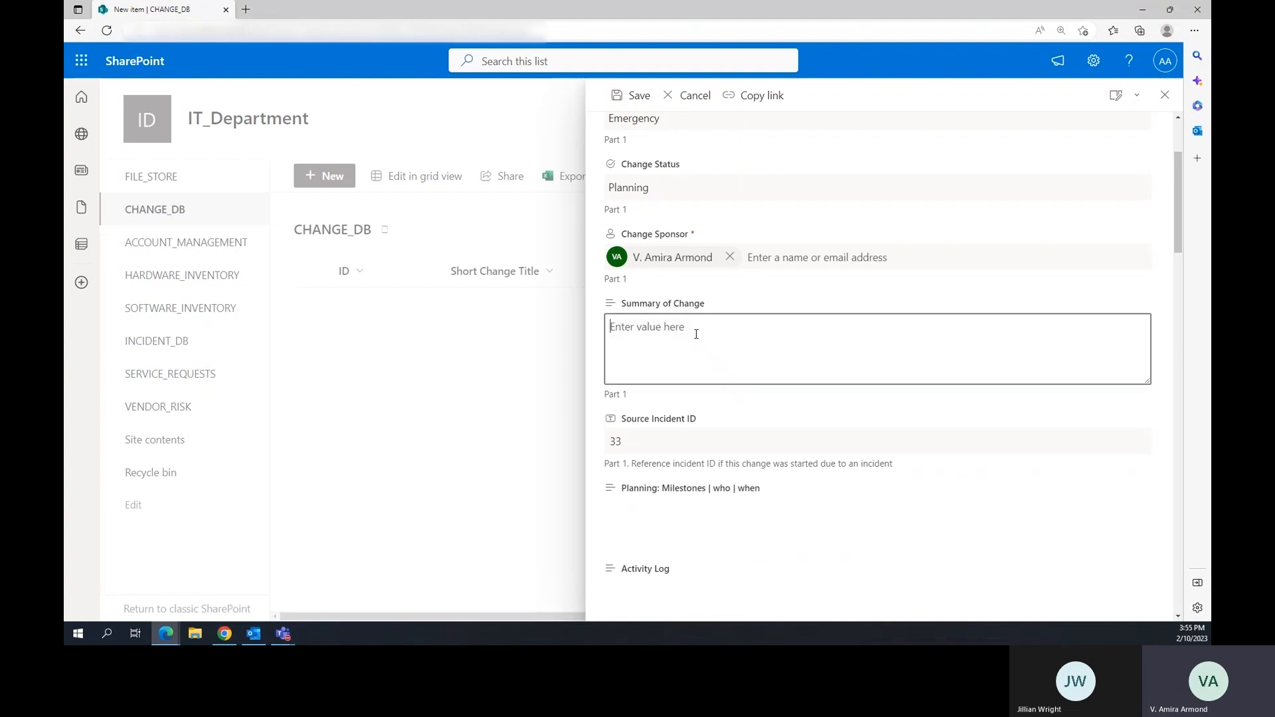
type("The linksys switch in building 2 is faulty, crashing every hour. Nee")
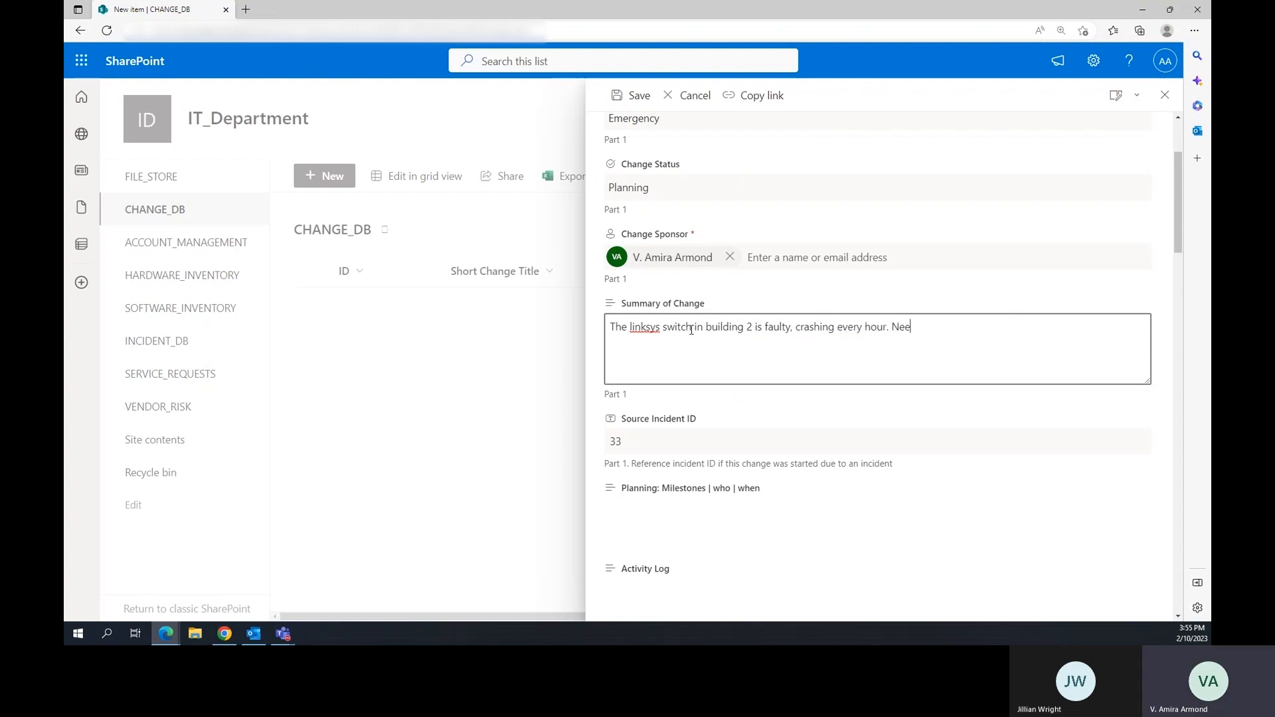
type("d to replace it urgently.")
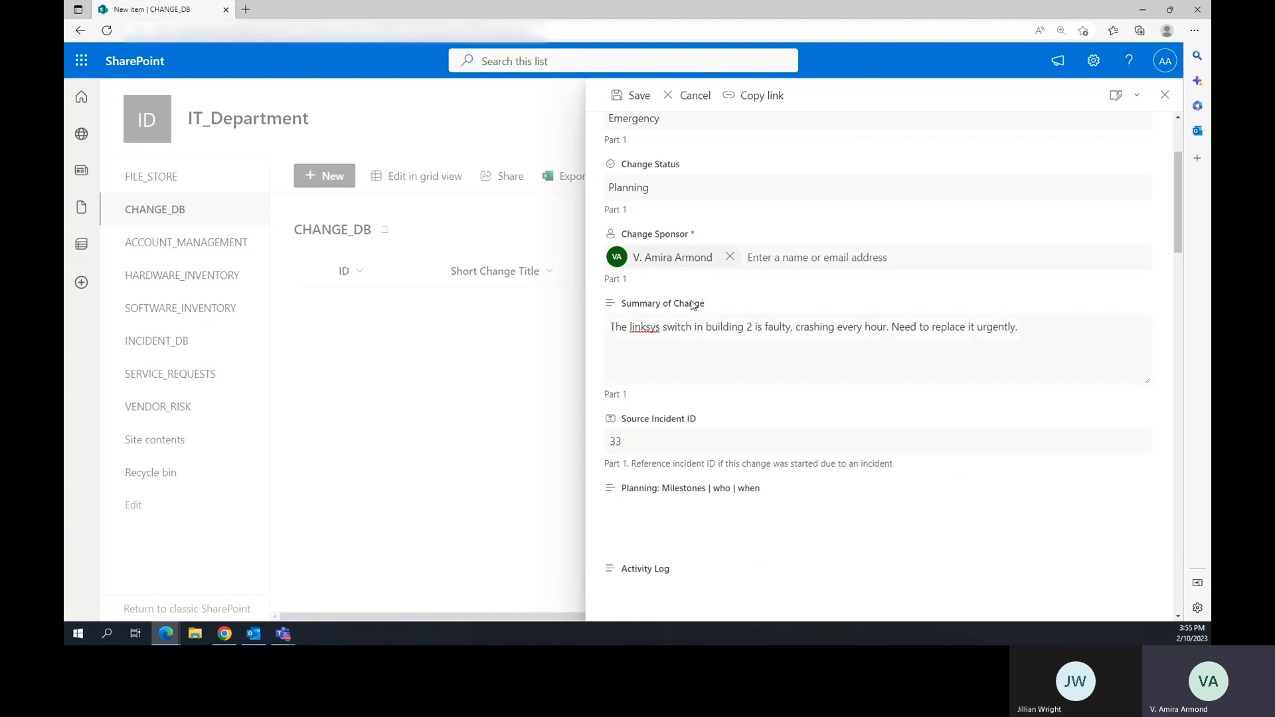
Add the planning milestone "Obtain new switch" with the responsible person's first name and 2/10/2023, separated by vertical bars, and clear its grammar flags.
scroll(820, 277, "down", 1)
scroll(820, 277, "down", 2)
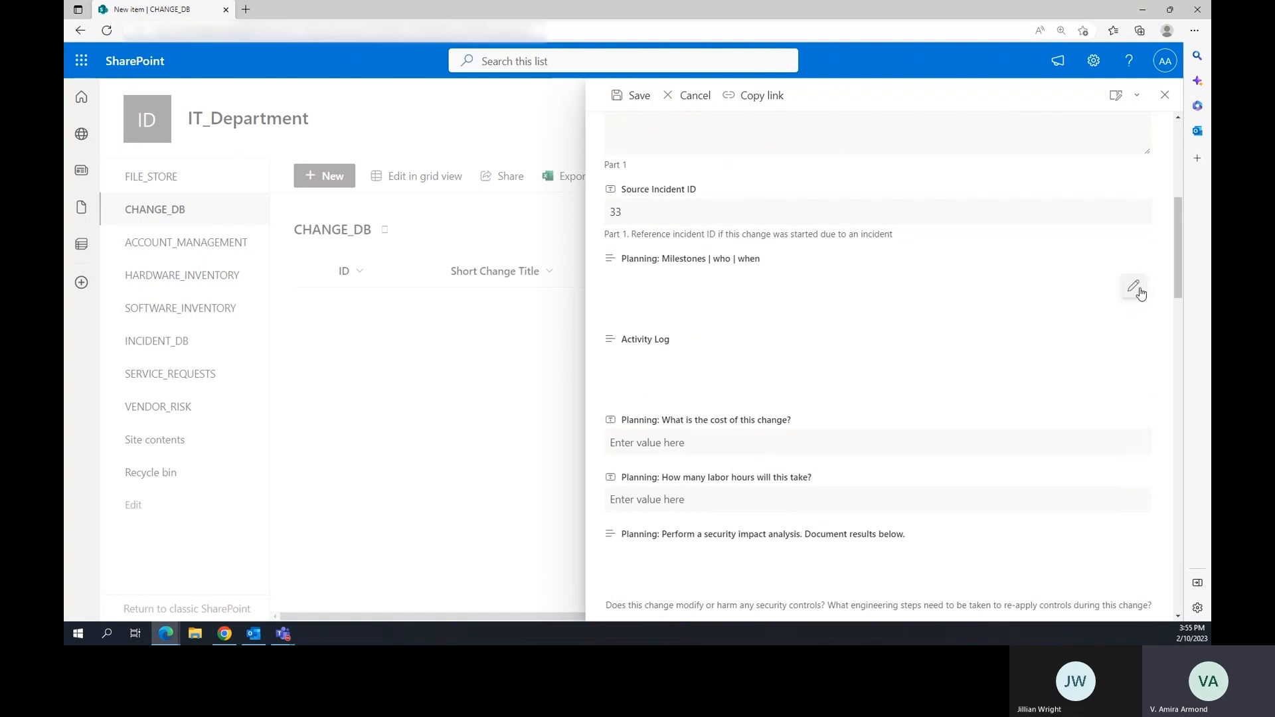
left_click(1134, 286)
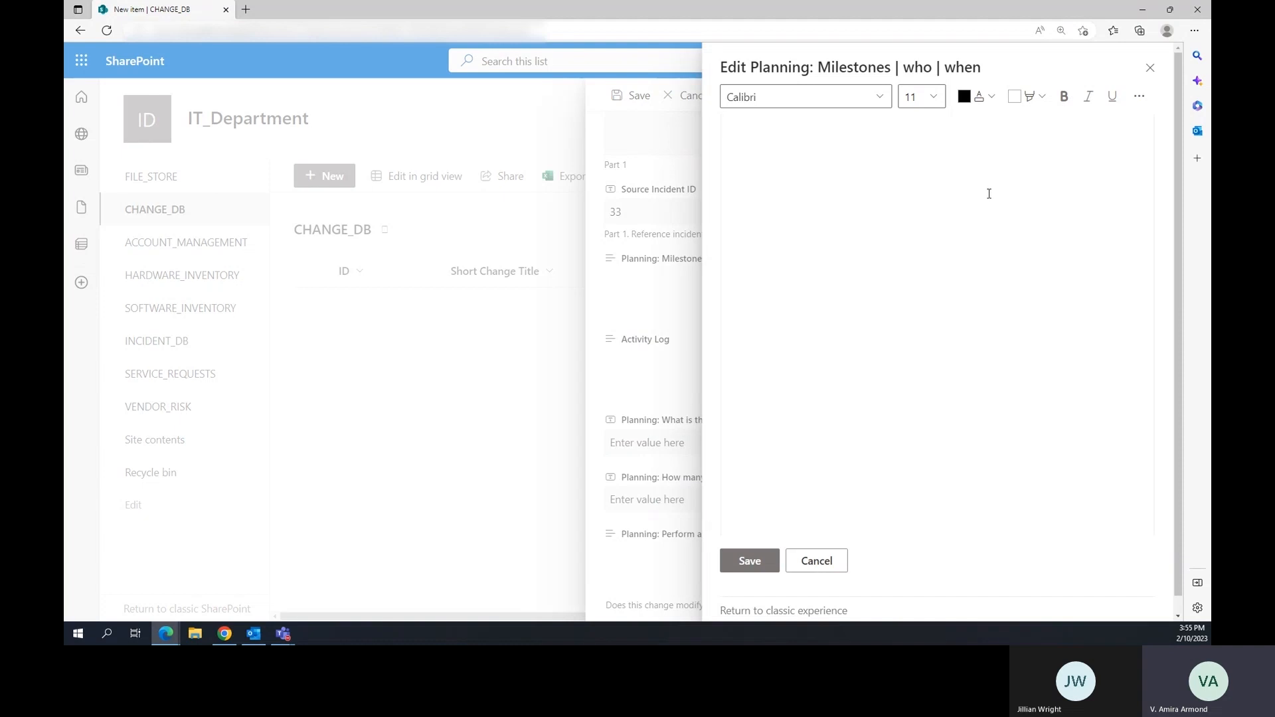
type("Obtain new switch | Amira | 2/10")
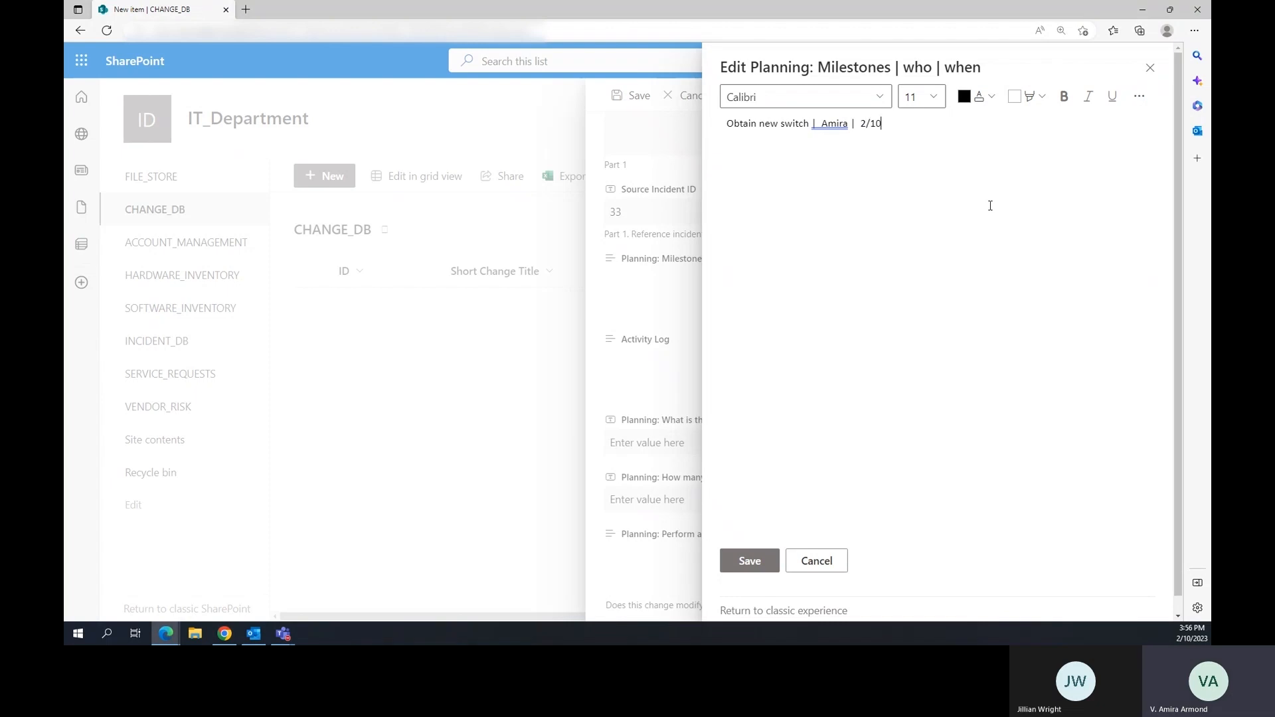
type("/2023")
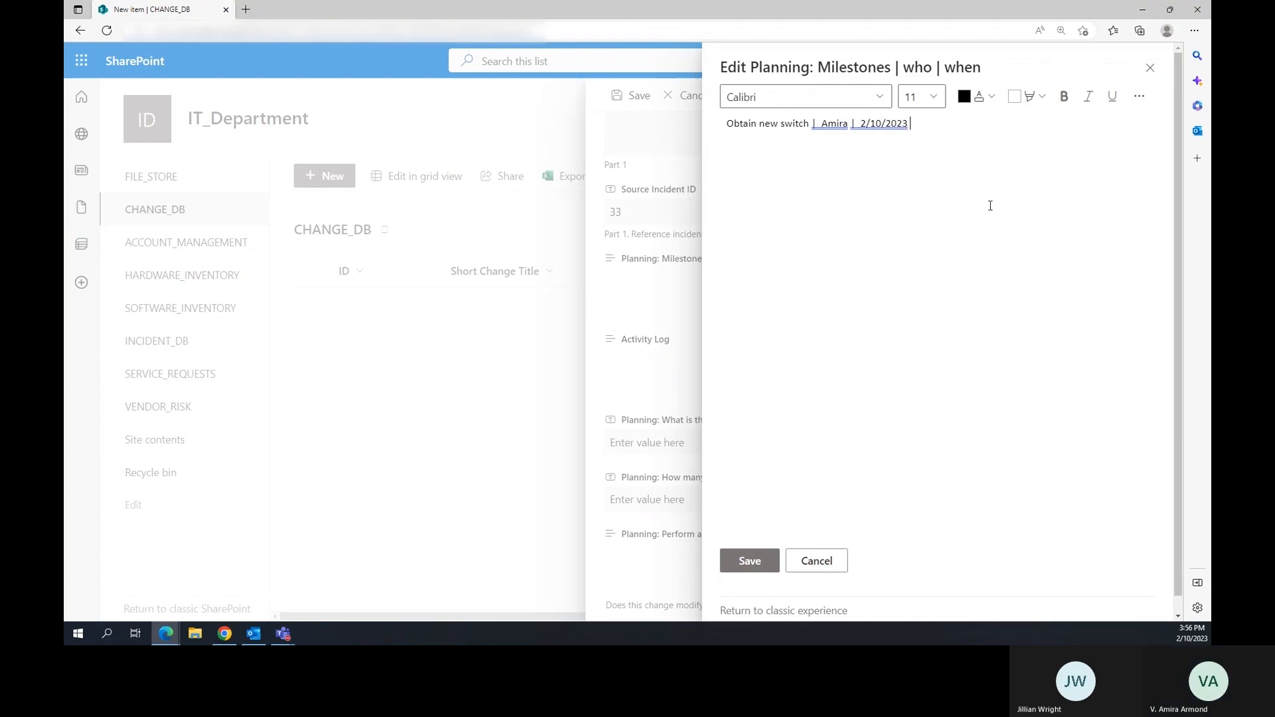
key("Return")
left_click(861, 123)
left_click(938, 173)
left_click(830, 124)
left_click(834, 172)
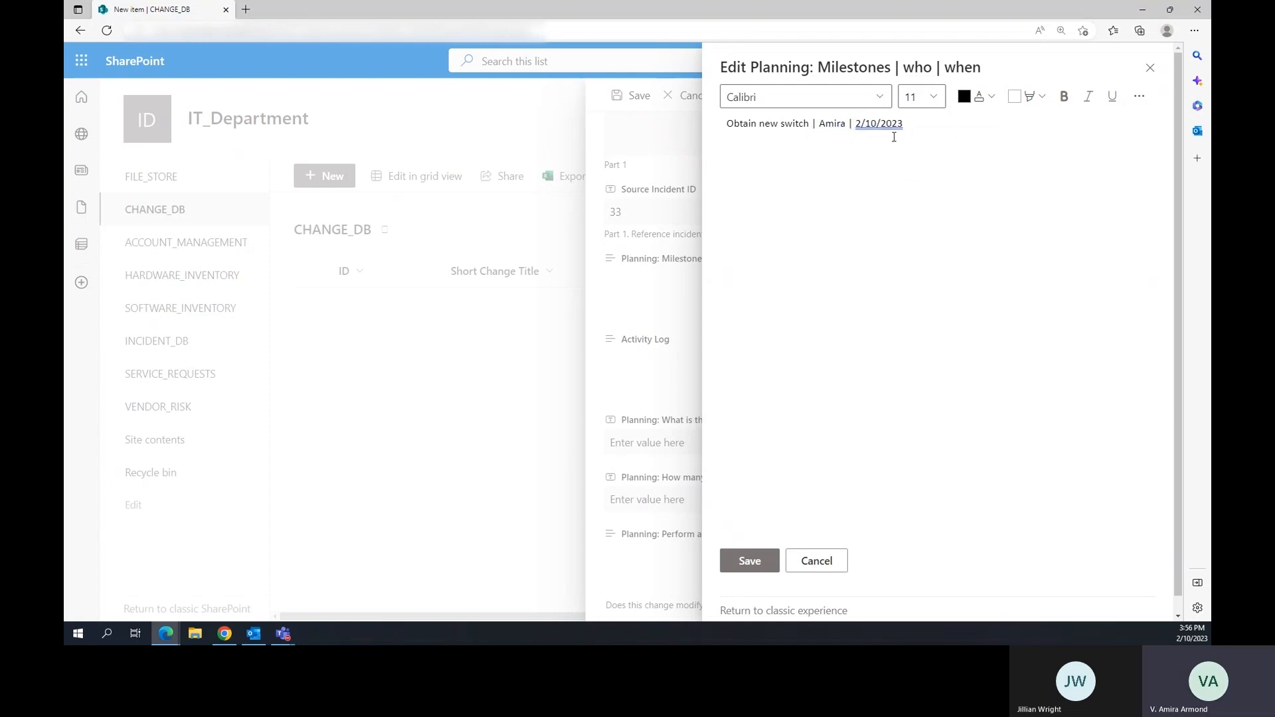
Add a second milestone line "Install new switch" with the responsible person's first name and the date 2/11/2023.
left_click(737, 149)
type("Install new switch |")
key("Tab")
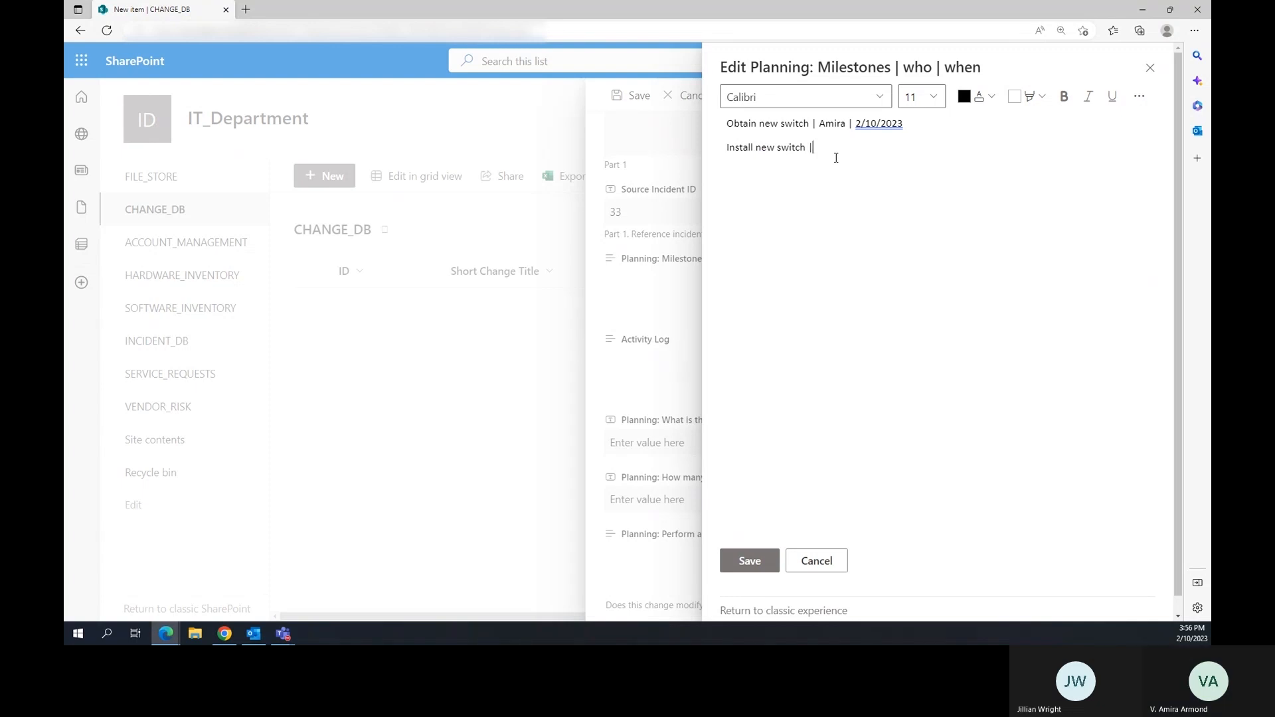
type("Amira | 2/11/2")
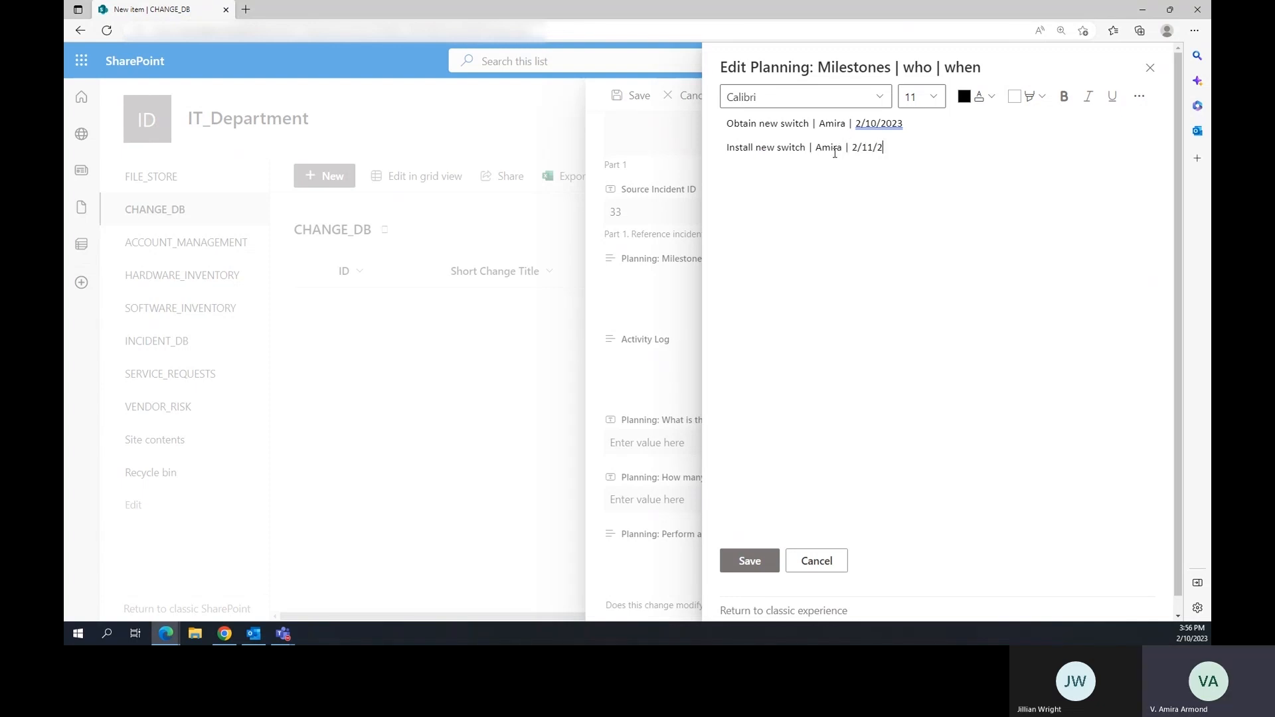
type("023")
key("Return")
left_click(758, 169)
key("Return")
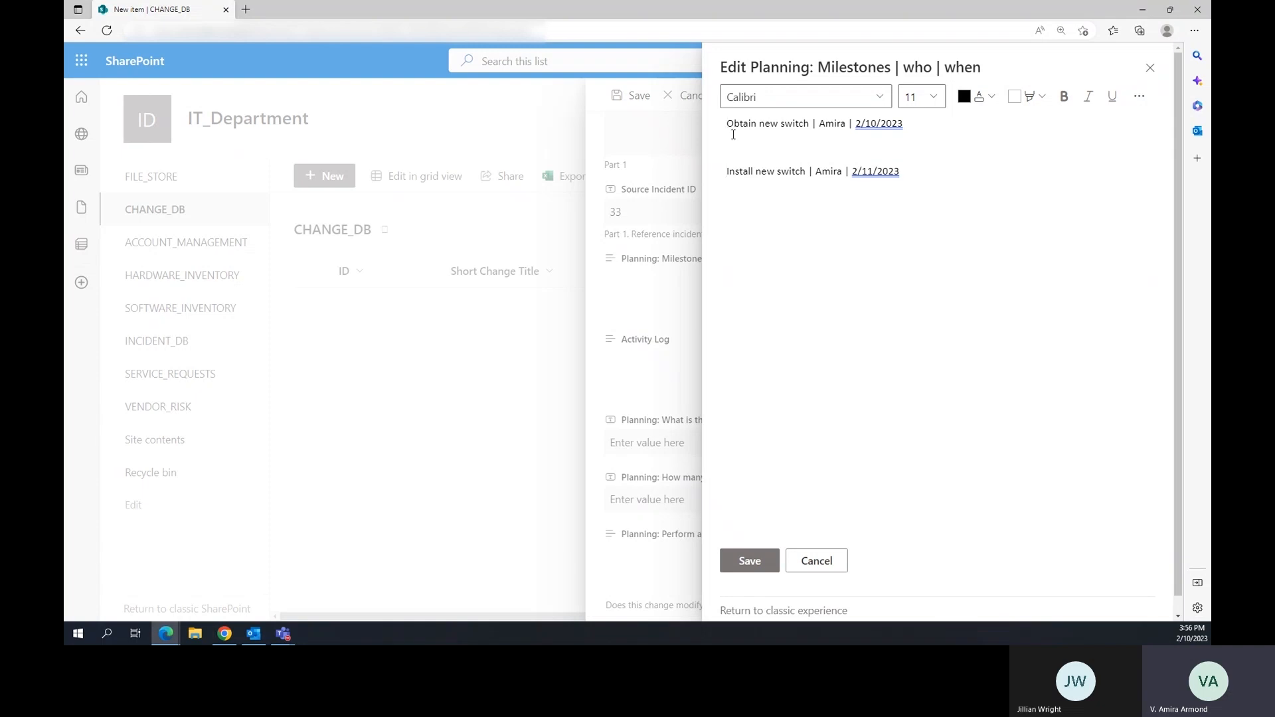
type("Test new switch in isolate")
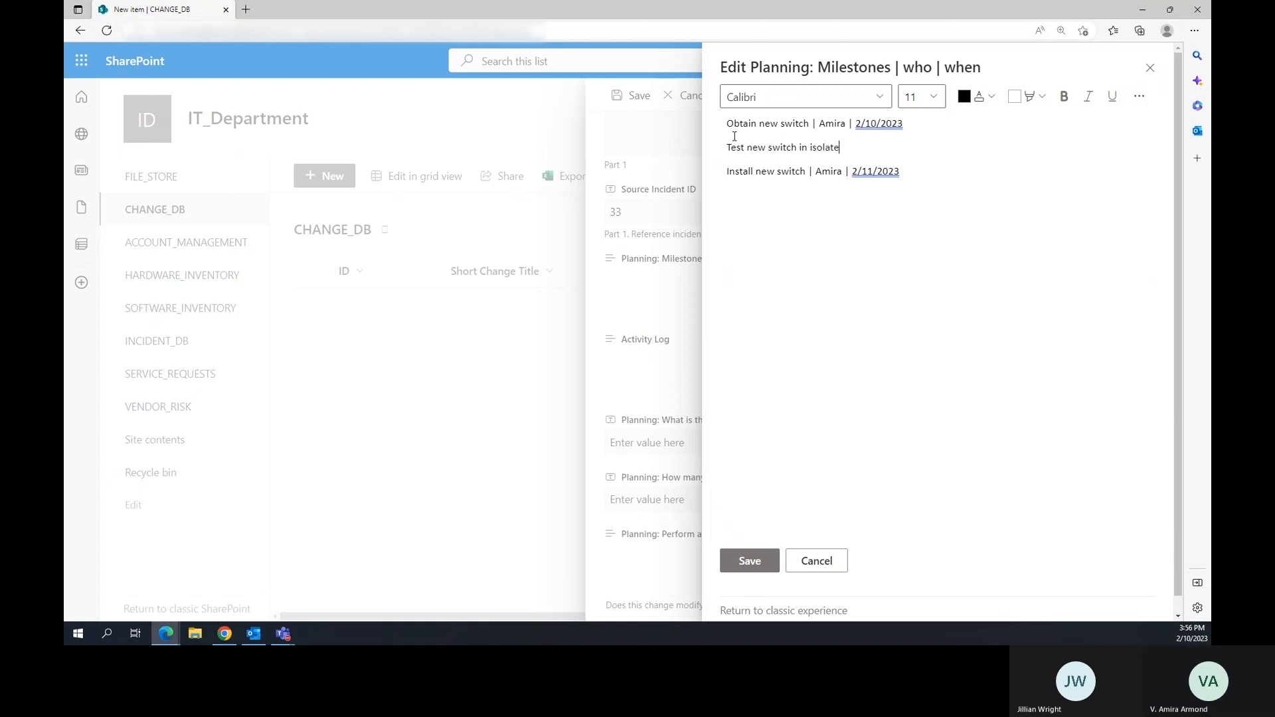
type("d network | Amira | 2/10/2023")
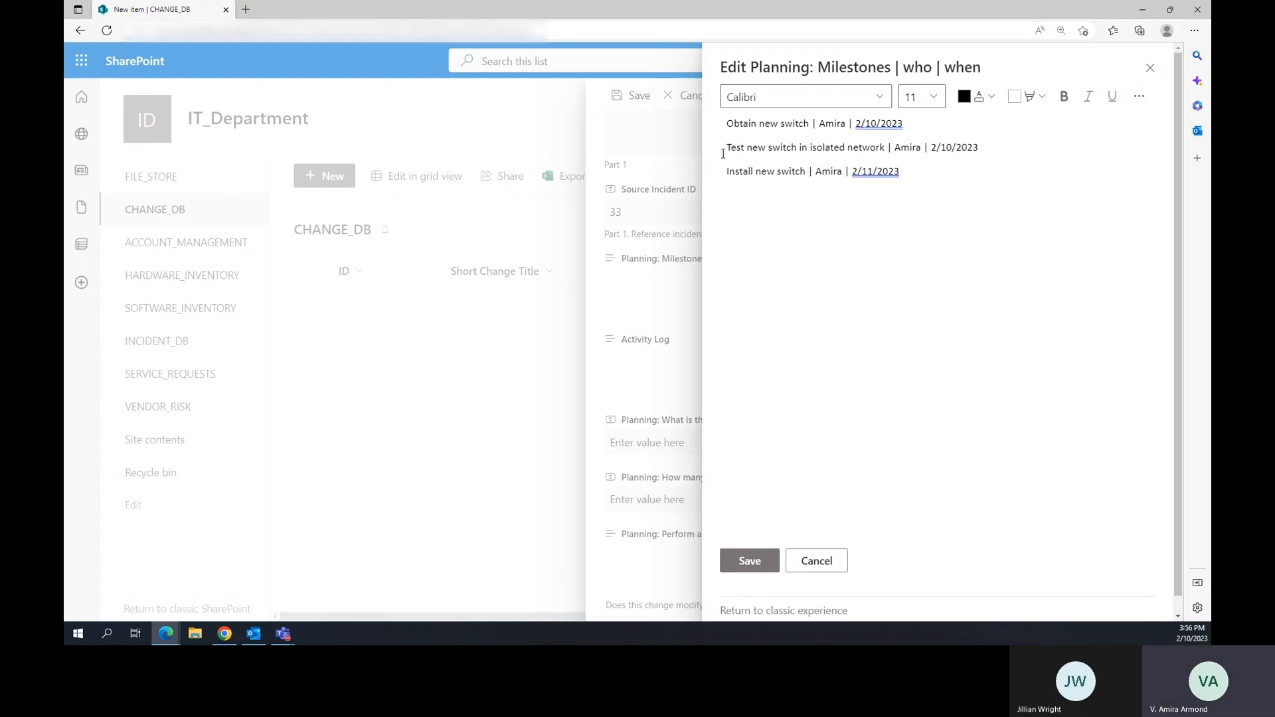
left_click(735, 186)
left_click(955, 305)
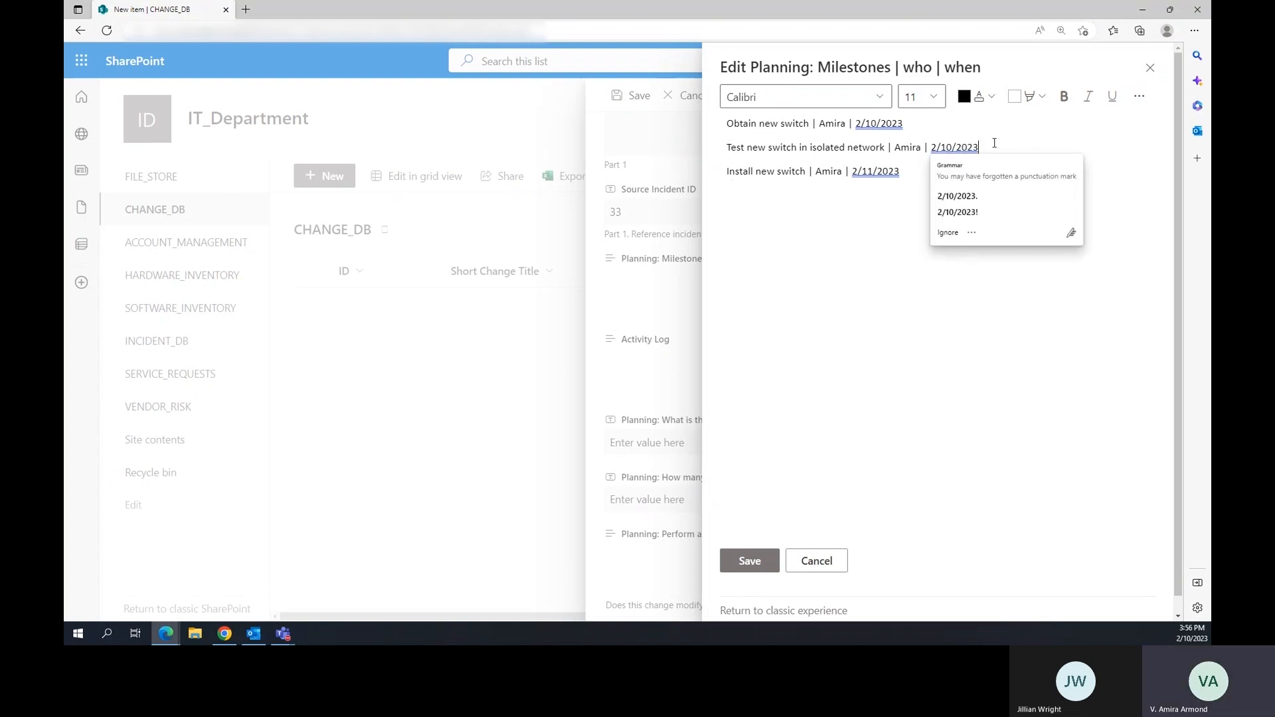
left_click_drag(989, 147, 725, 147)
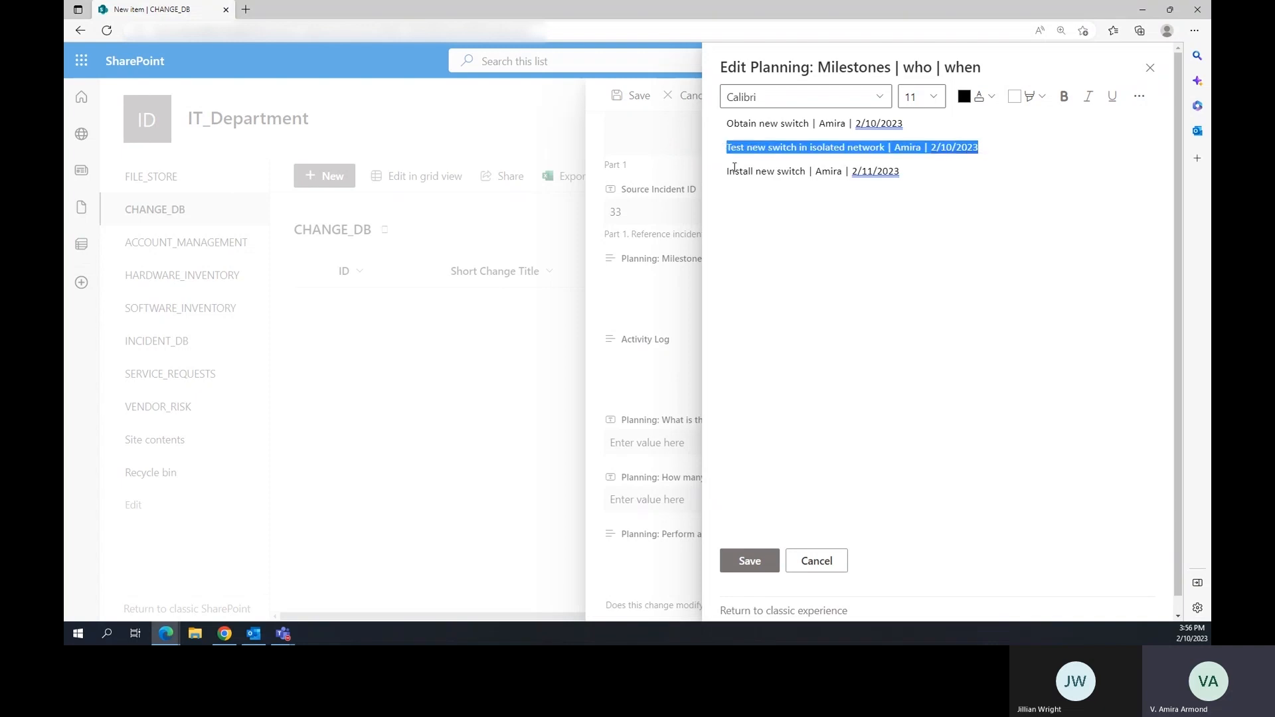
key("BackSpace")
key("BackSpace")
Save the planning milestones and enter $3000 as the cost of this change.
left_click(748, 560)
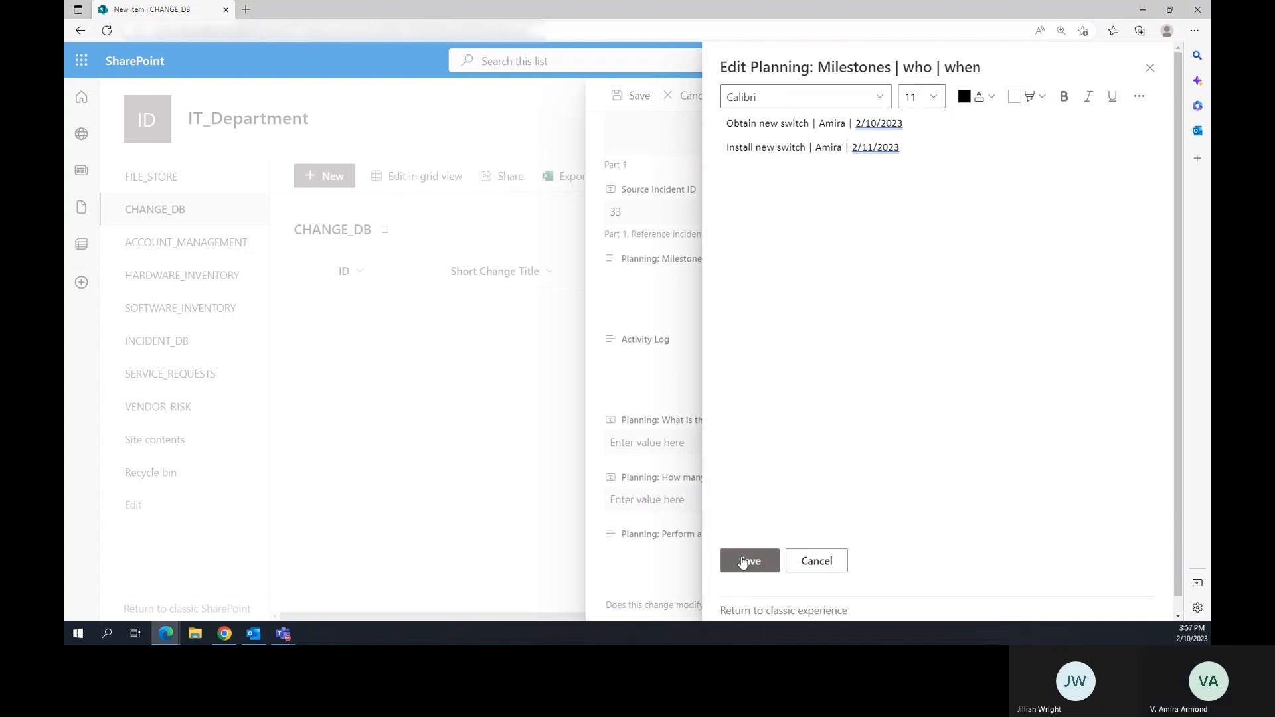
scroll(830, 372, "down", 1)
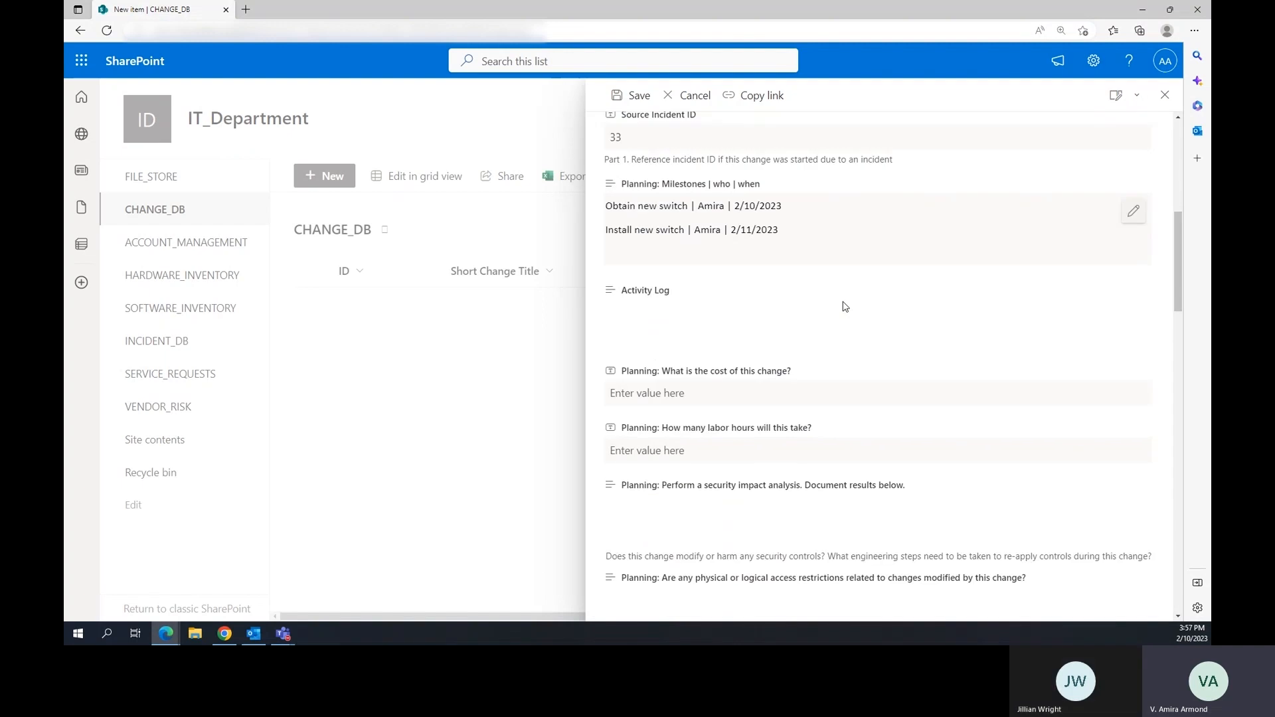
scroll(844, 306, "down", 1)
scroll(760, 232, "down", 1)
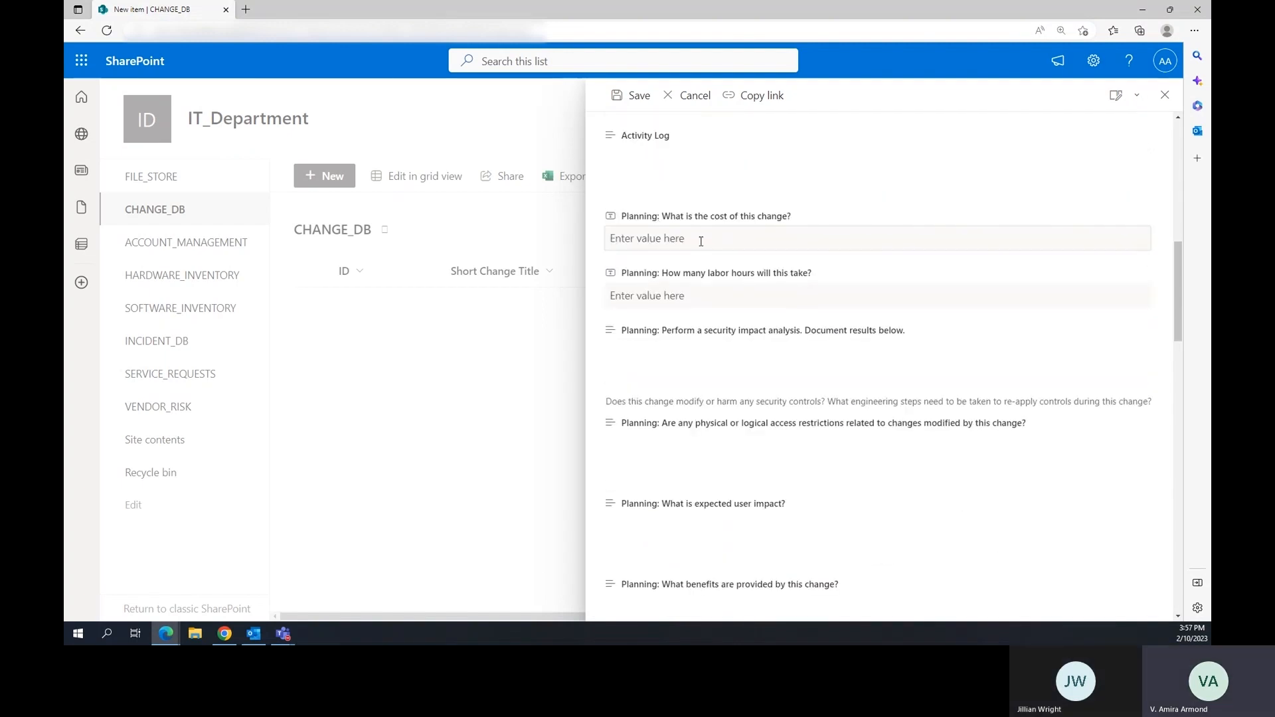
left_click(663, 240)
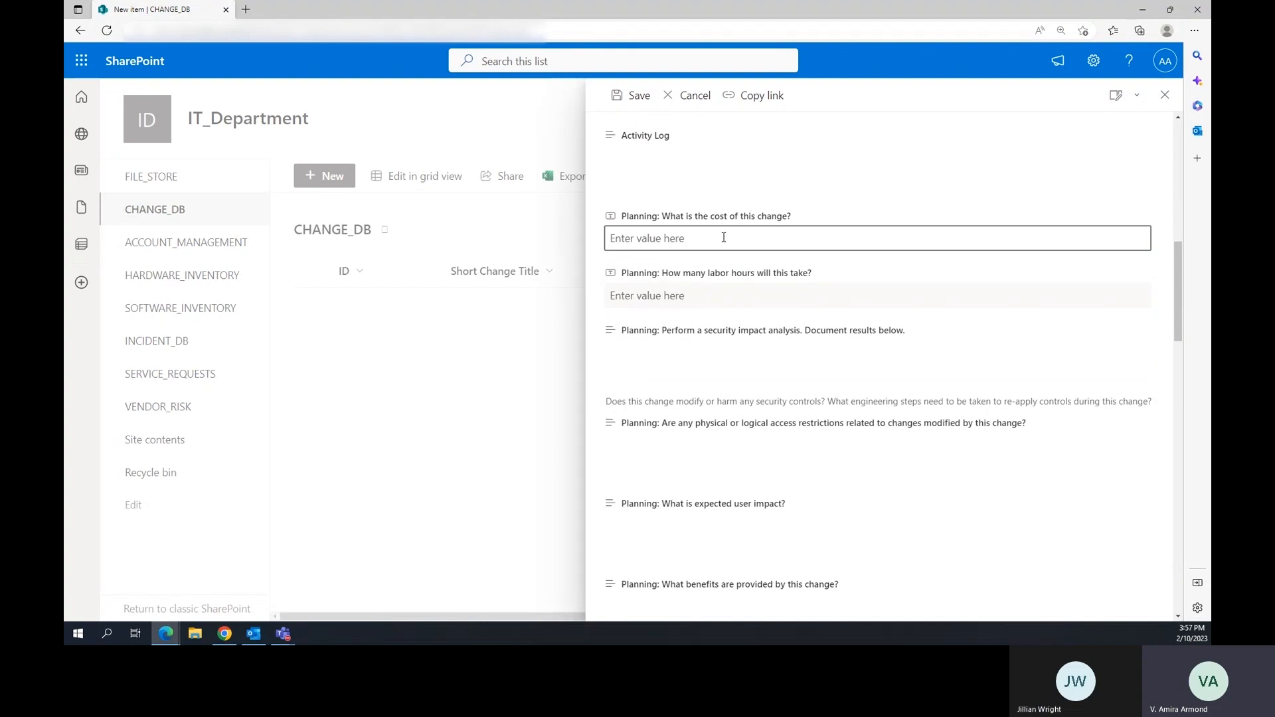
type("$3000")
Enter "8 hours" as the labor time the change will take.
left_click(726, 299)
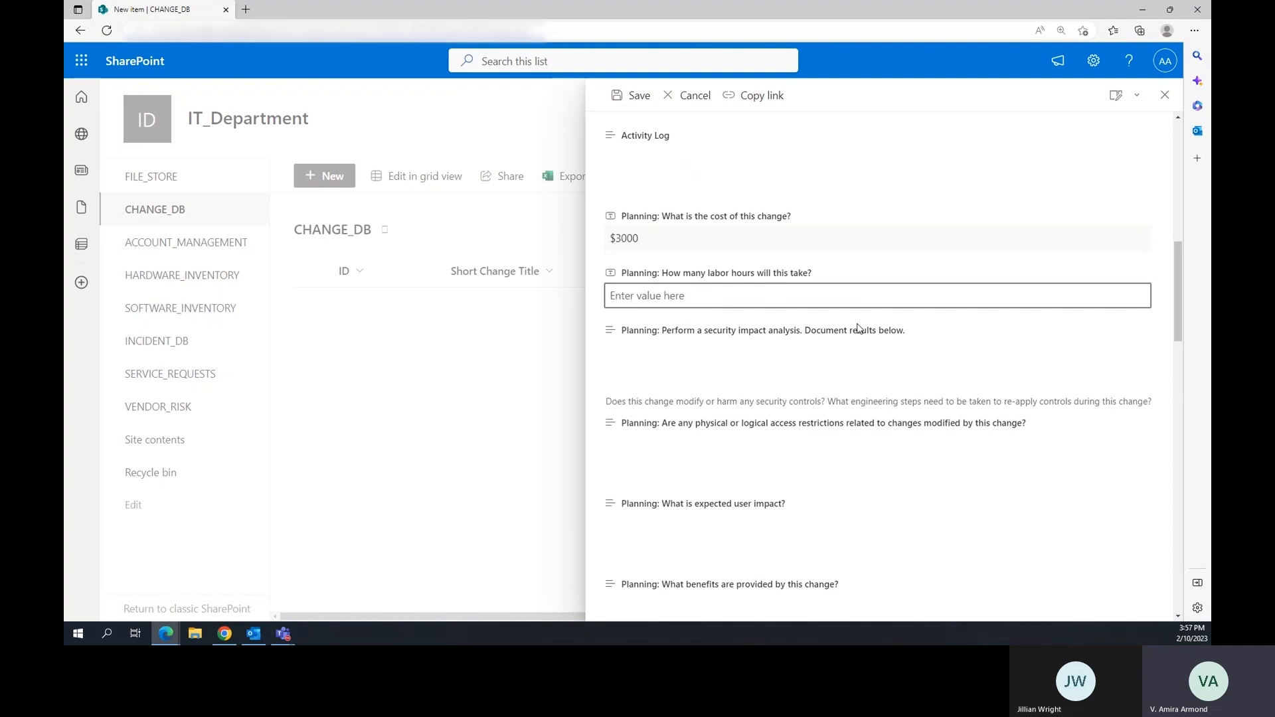
type("8 hours")
left_click(756, 274)
left_click(709, 297)
left_click(714, 298)
triple_click(700, 298)
left_click(703, 300)
left_click(773, 335)
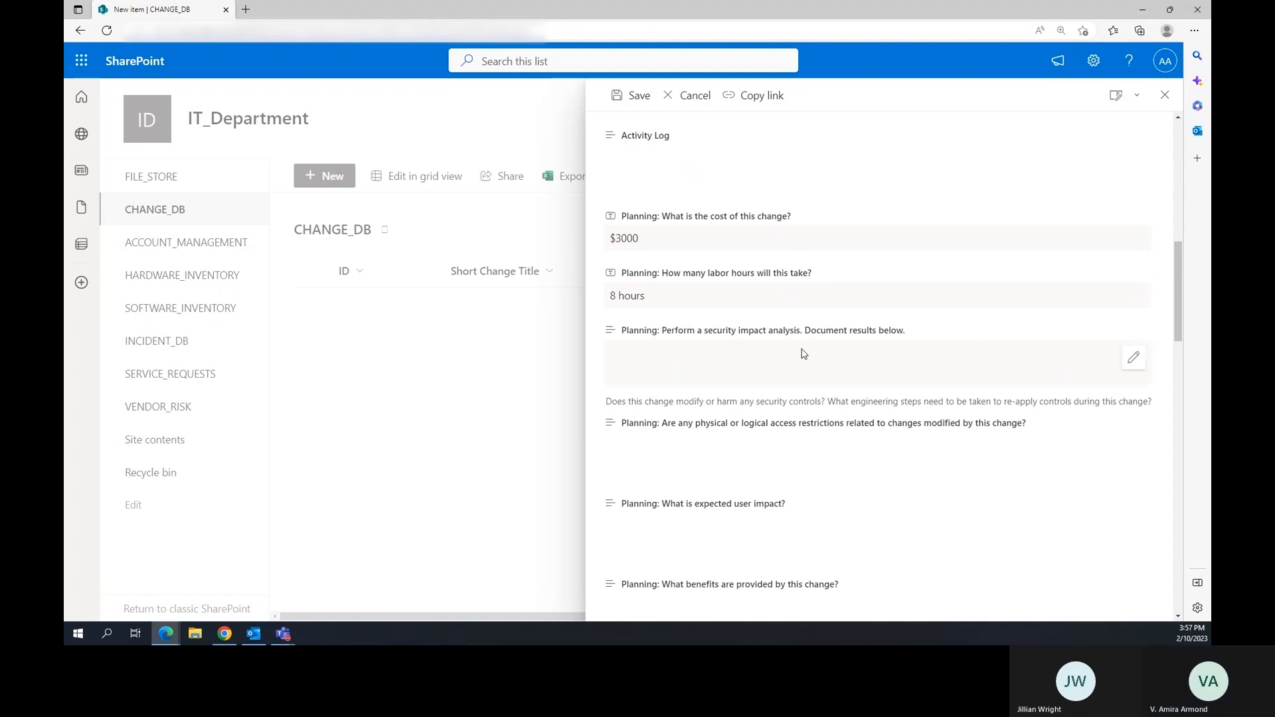
Begin the security impact analysis with "Need to make sure that VLANs and access control lists are re-applied before installing new switch.".
left_click(1134, 359)
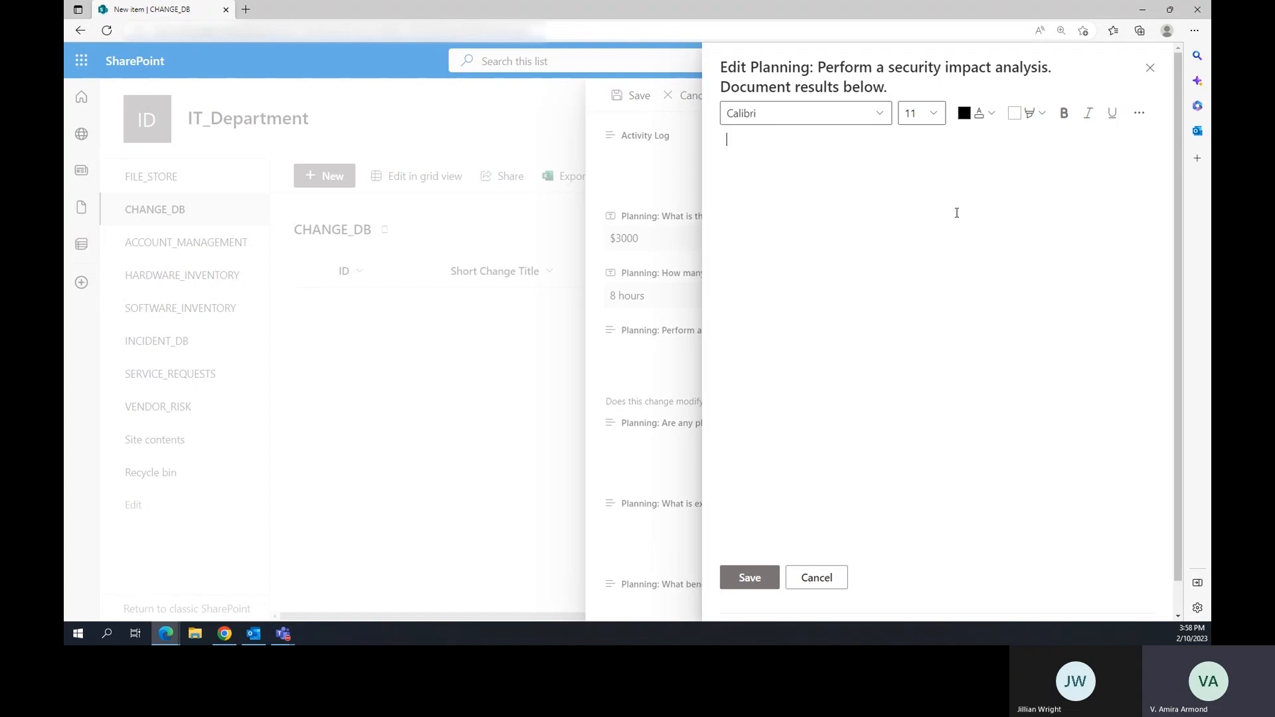
type("Need to make sure that VLANs and access control lists are re-applied before installing new switch.  If")
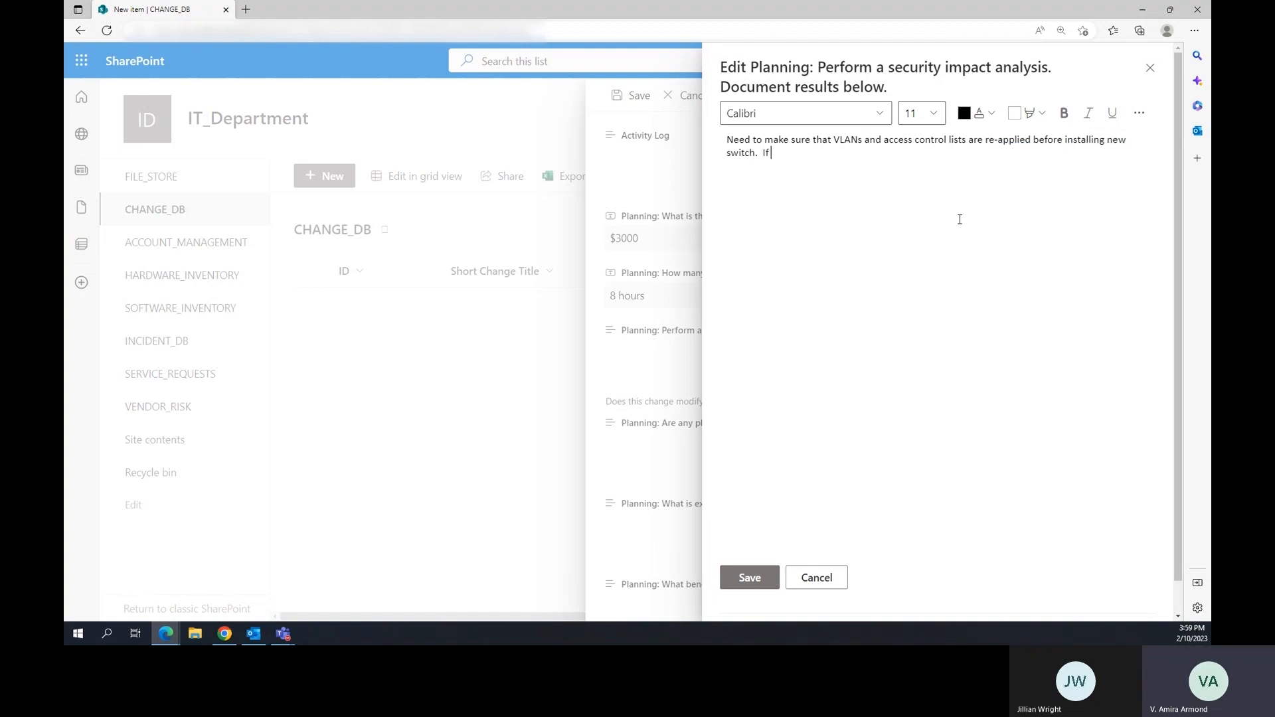
Continue the analysis with "If this is not done, we could have snooping performed against sensitive information on the network.".
type(" this is not done, we could have ")
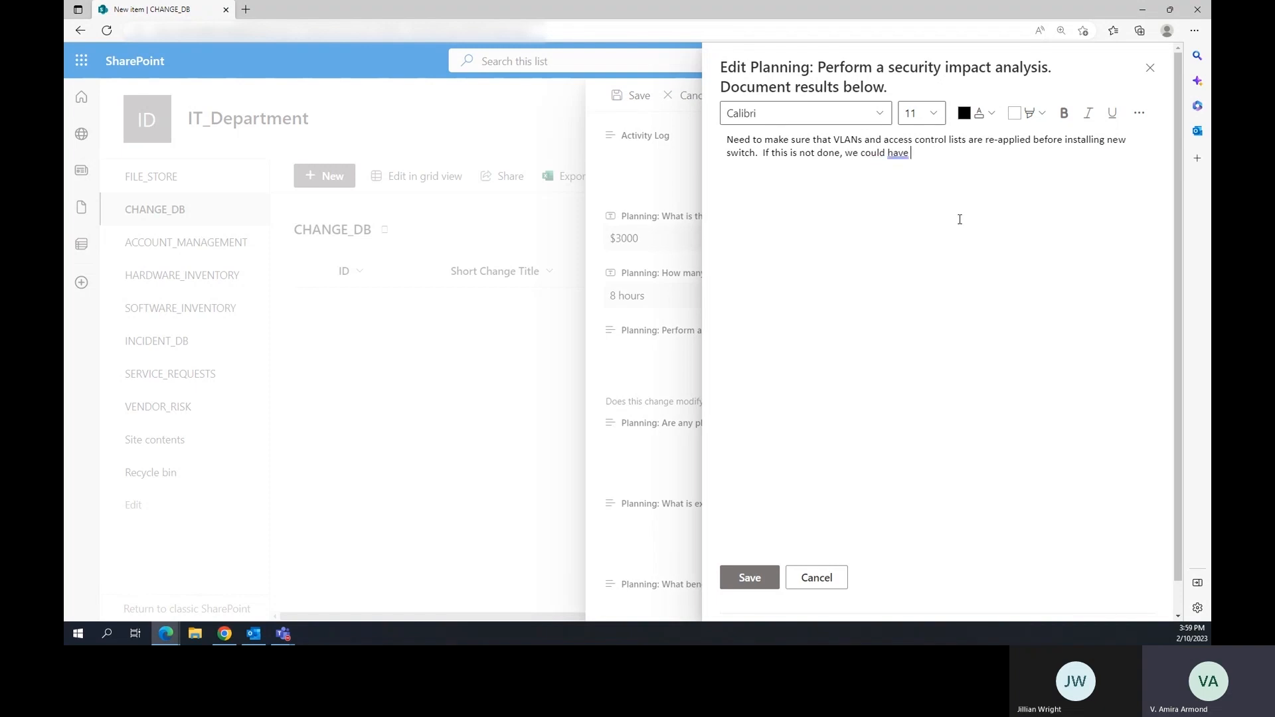
type("overheard")
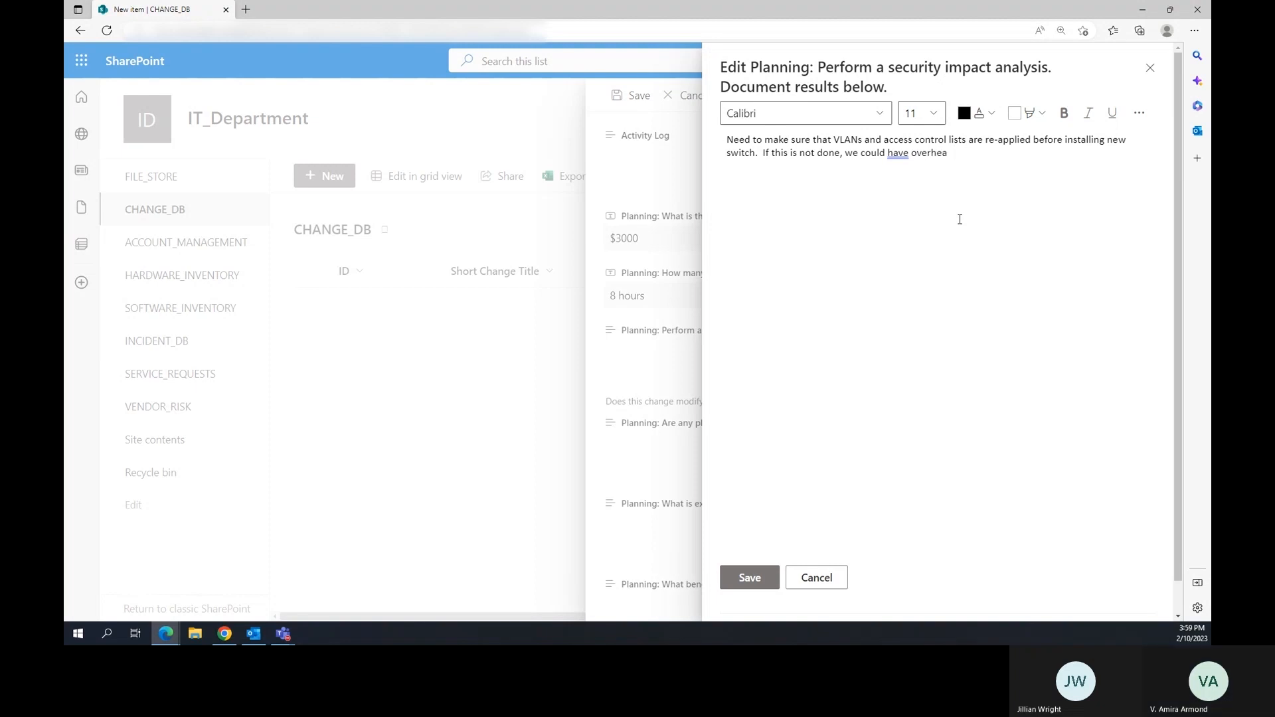
key("BackSpace")
key("BackSpace")
key("BackSpace")
key("BackSpace")
key("BackSpace")
key("BackSpace")
key("BackSpace")
key("BackSpace")
key("BackSpace")
key("BackSpace")
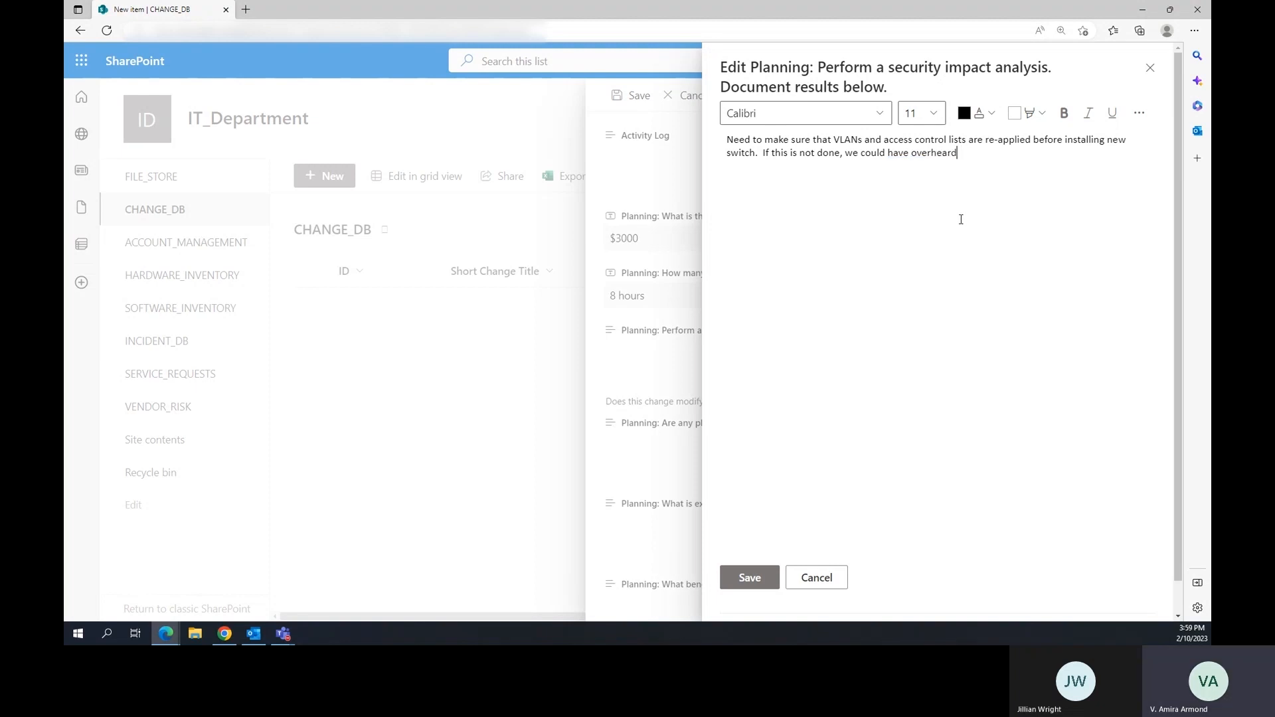
type("snooping performed against sensitive")
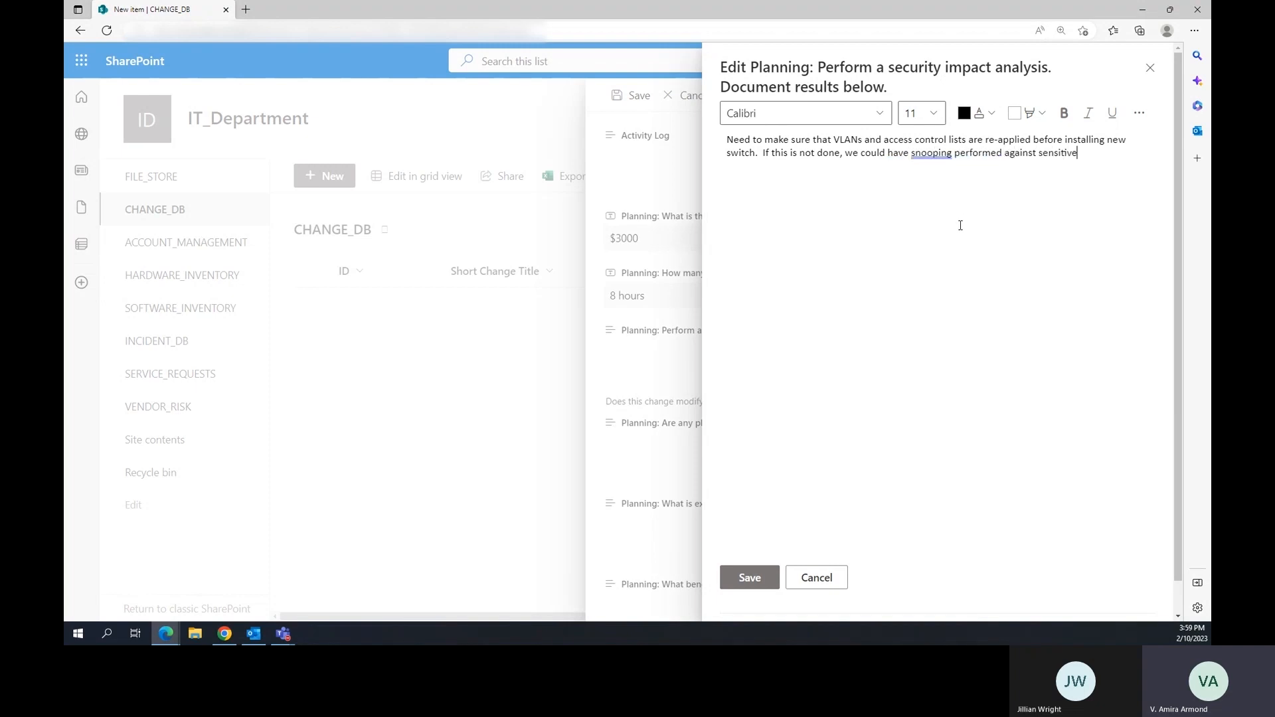
type(" information on the network.")
Append a paragraph "Need to update firmware on the switch. Need to set up individual admin accounts and disable the root account." and save the analysis.
key("Return")
type("Need")
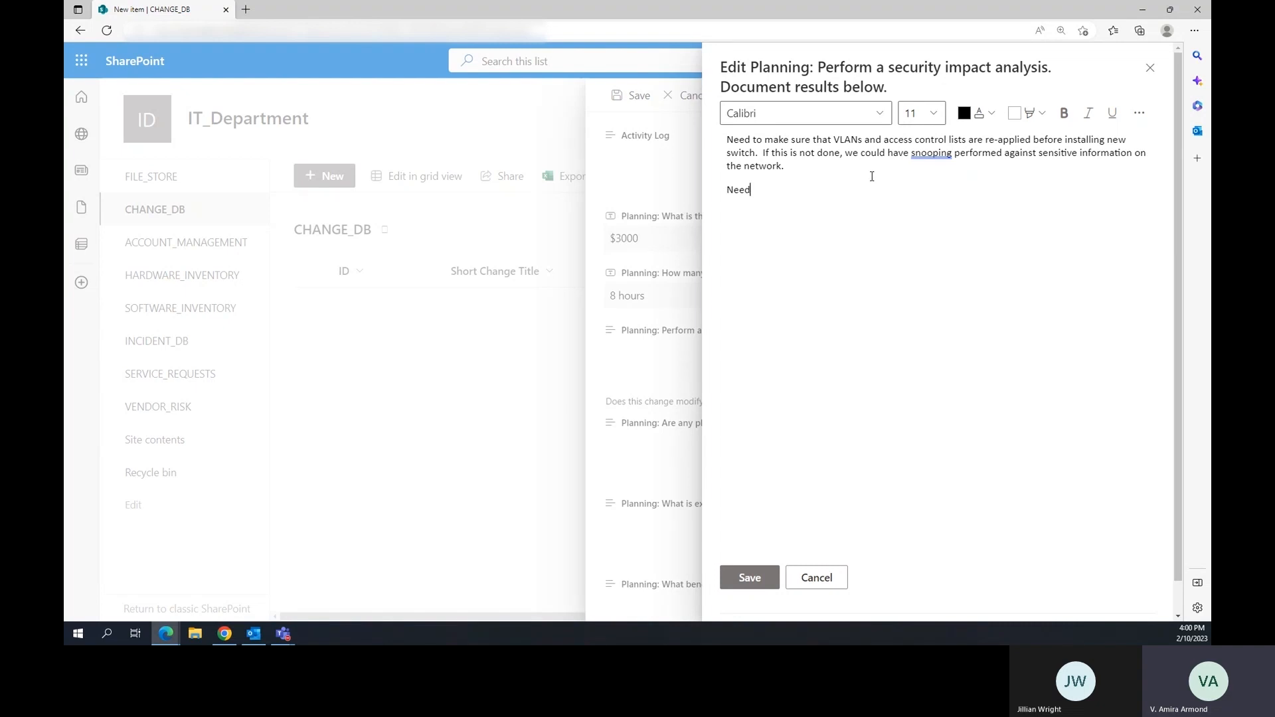
type(" to update firmware on the switch.")
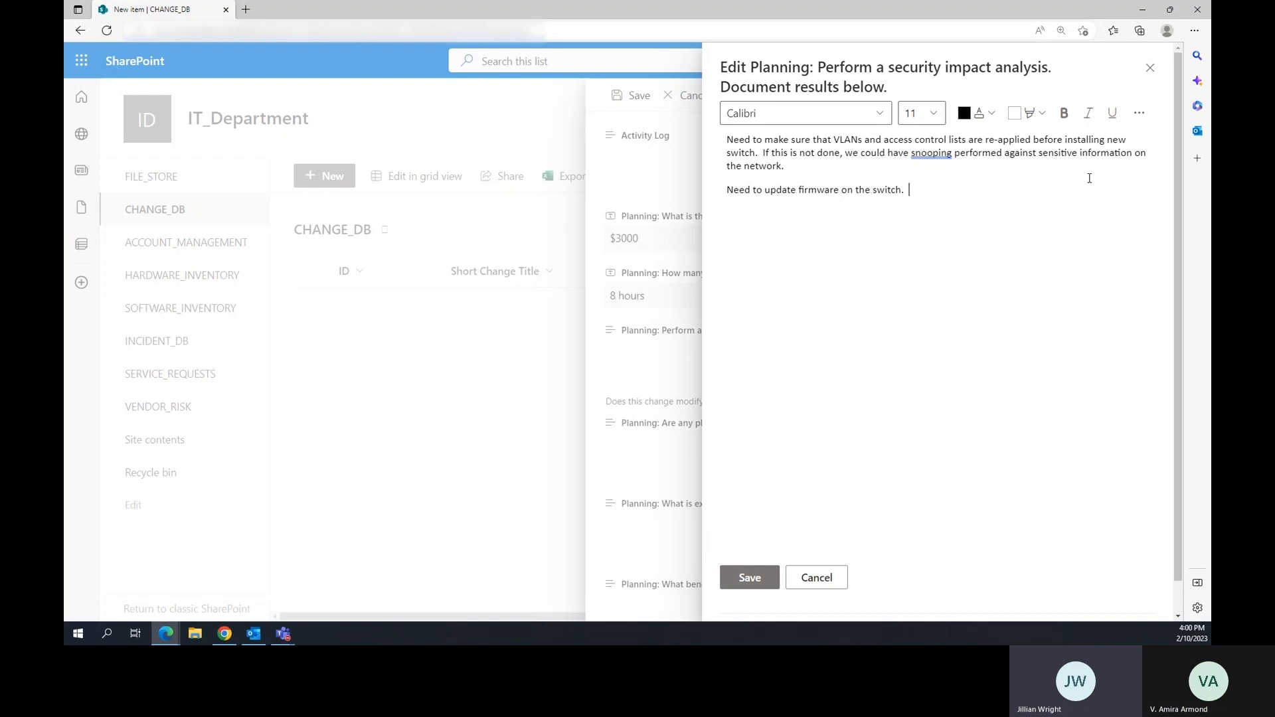
type("Need to set up")
type(" idivi")
key("BackSpace")
key("BackSpace")
key("BackSpace")
key("BackSpace")
type("ndividual admin accounts")
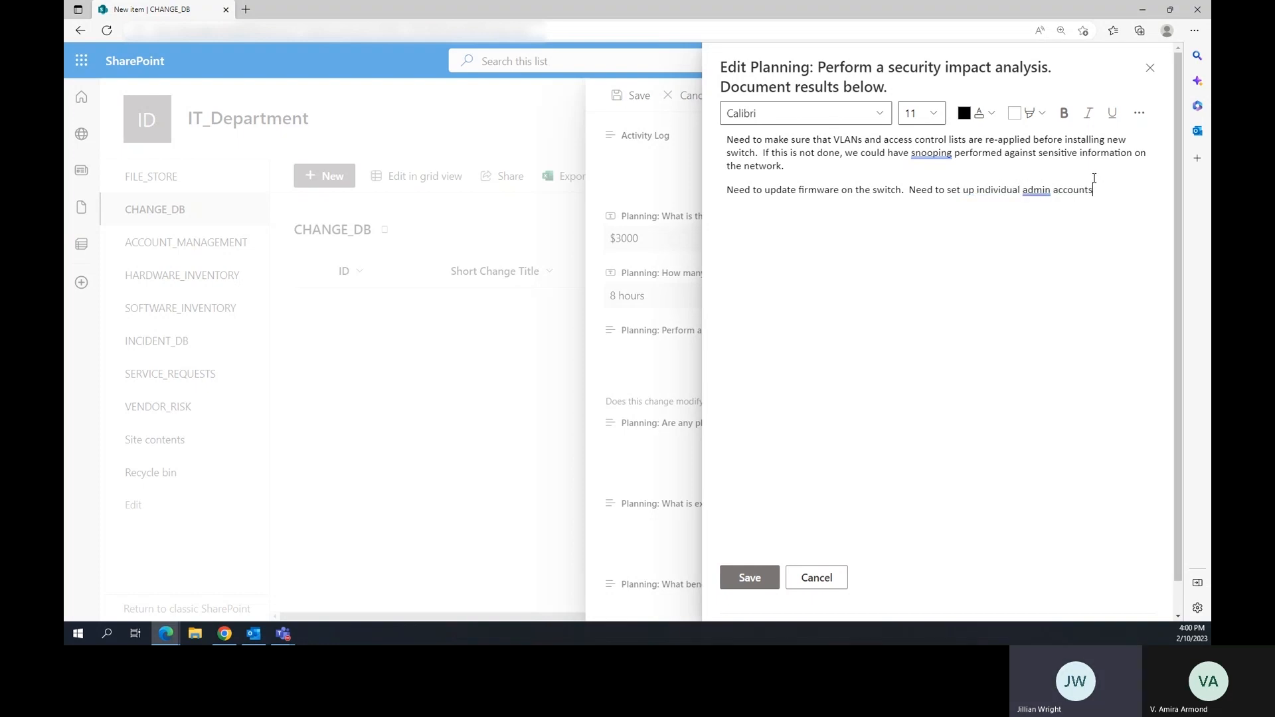
type(" and disable the root account.")
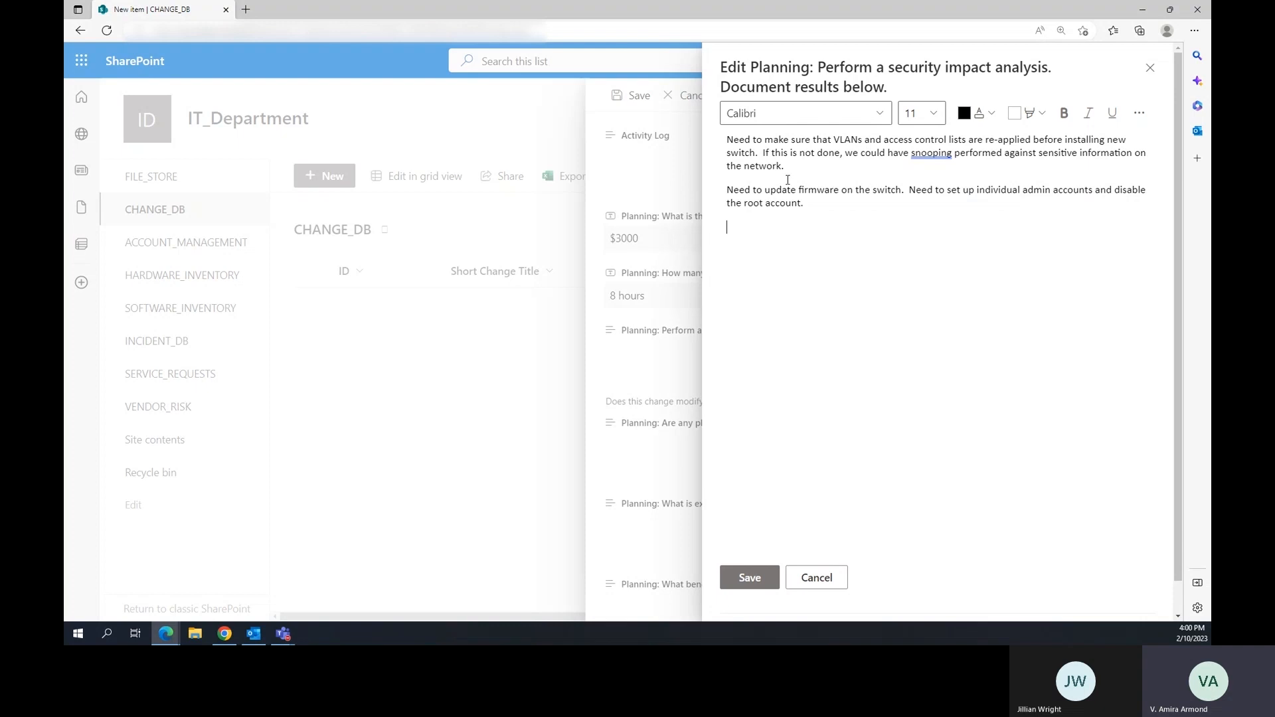
left_click(749, 577)
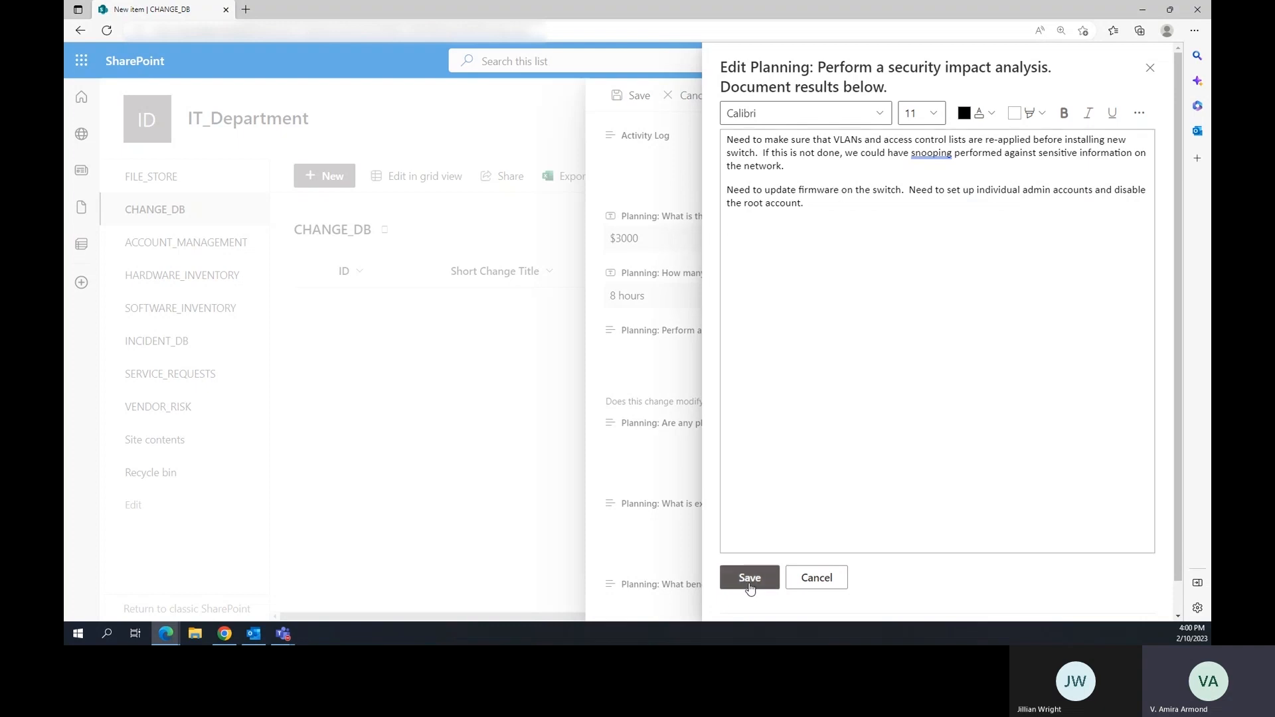
Answer the planning question about modified physical or logical access restrictions with "No - no changes" and save it.
scroll(754, 352, "down", 1)
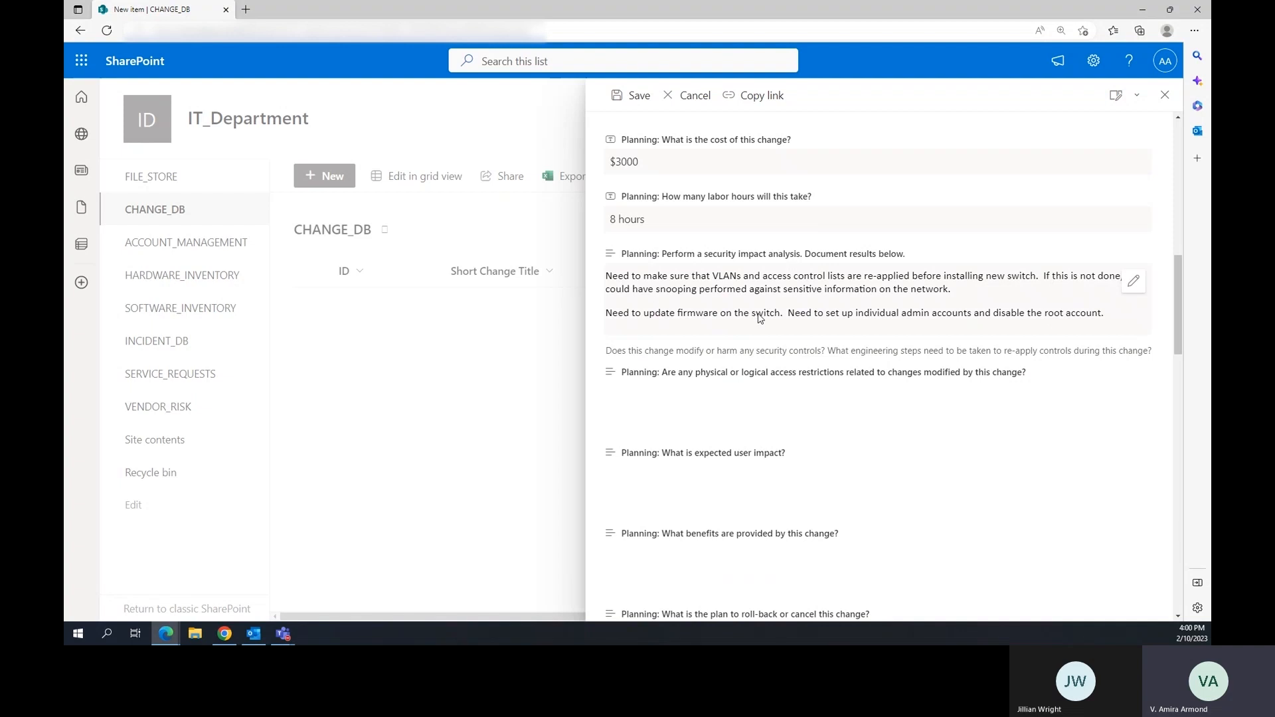
left_click_drag(1181, 282, 1181, 290)
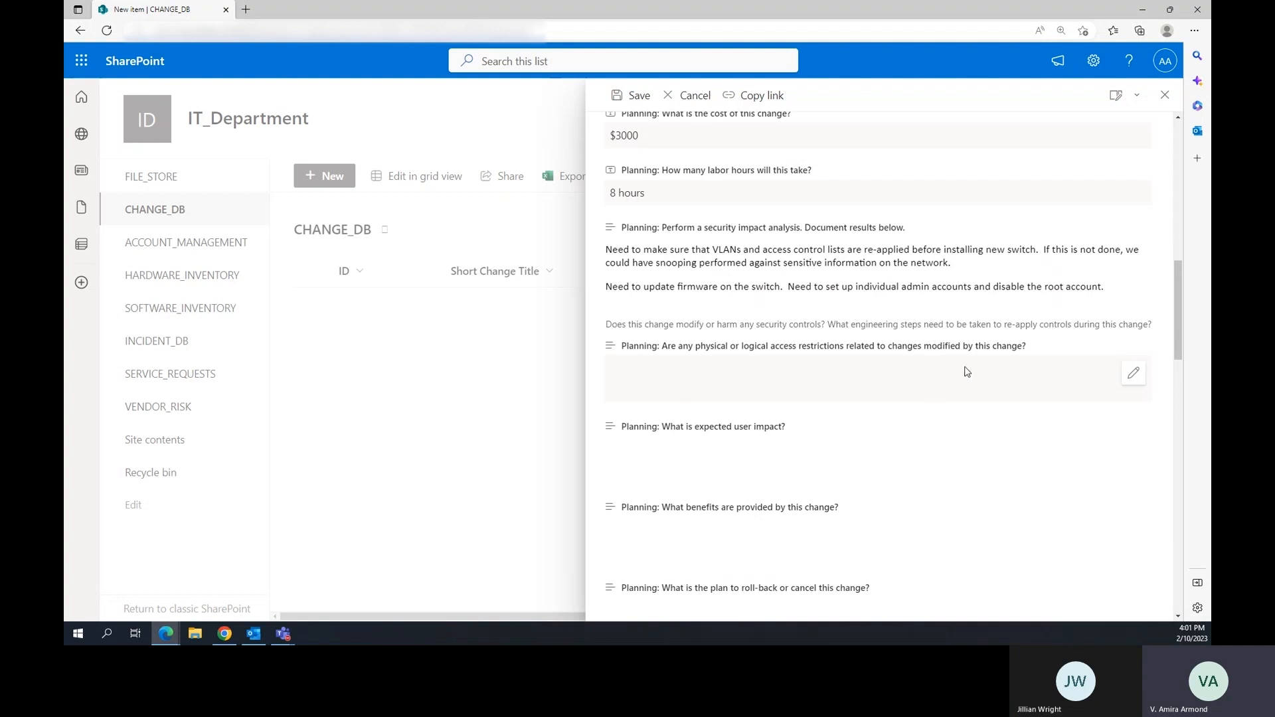
scroll(868, 342, "down", 1)
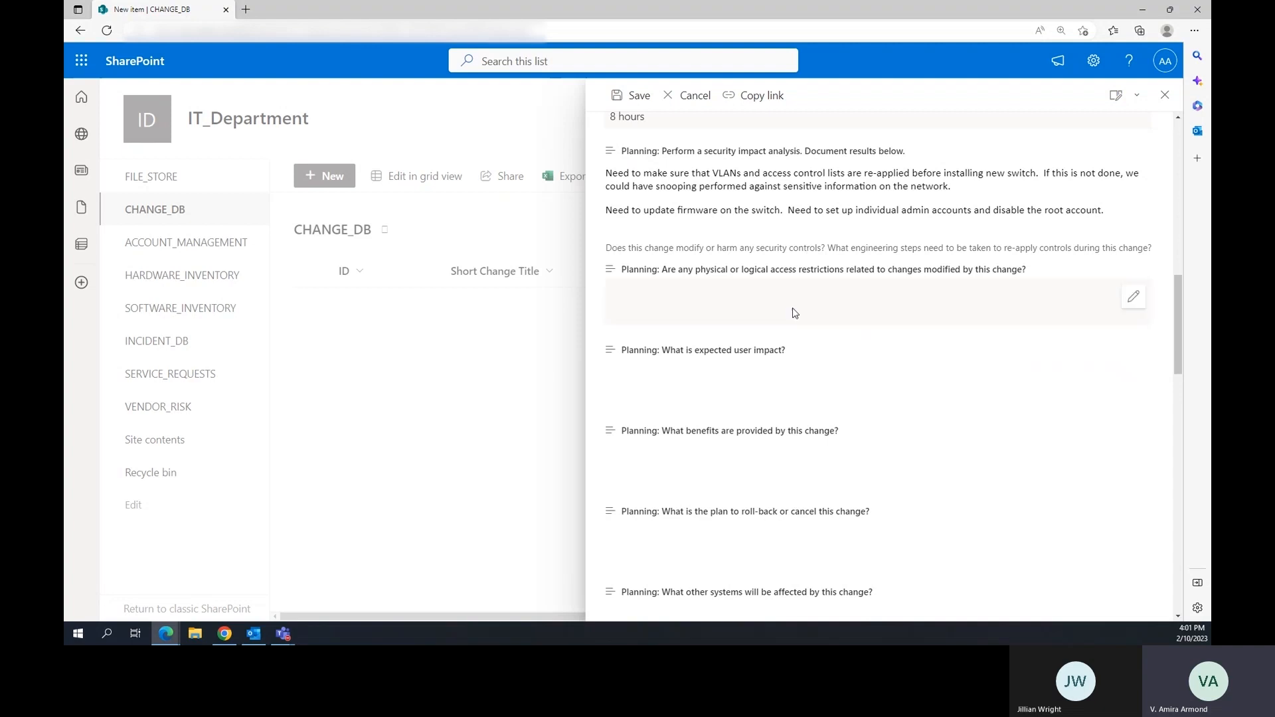
left_click(1136, 297)
type("No - no change")
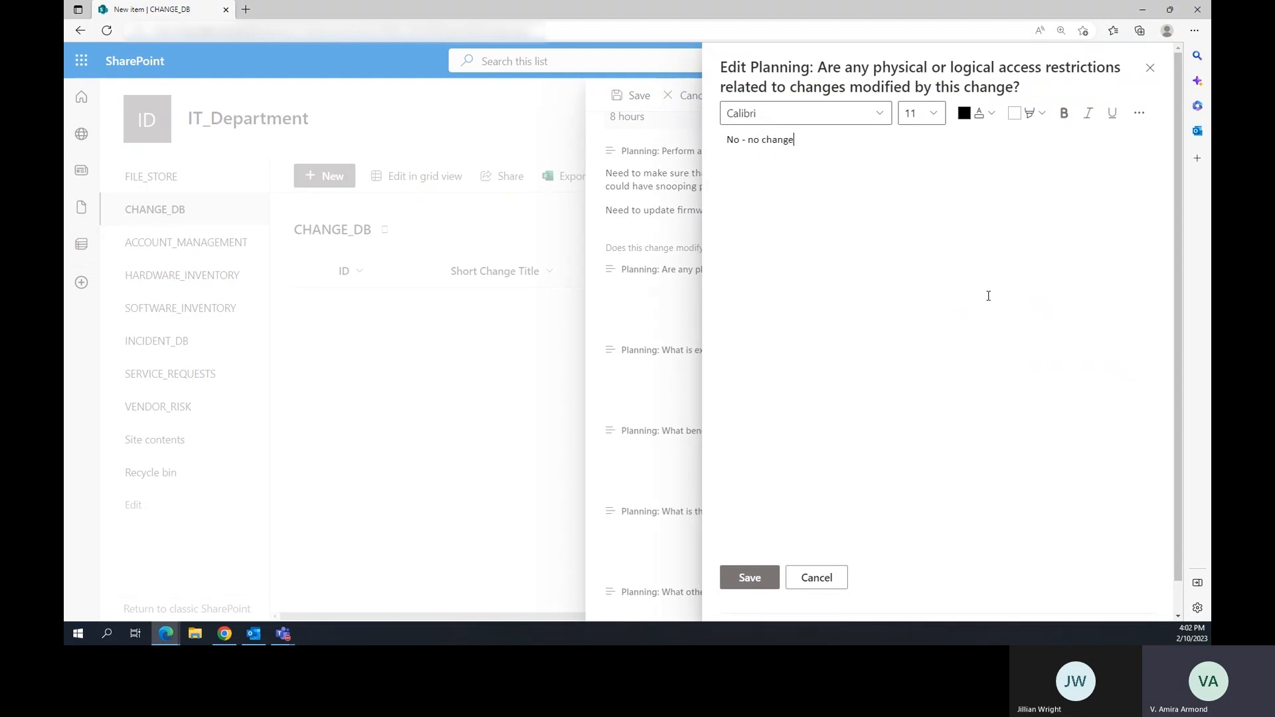
type("s")
left_click(744, 577)
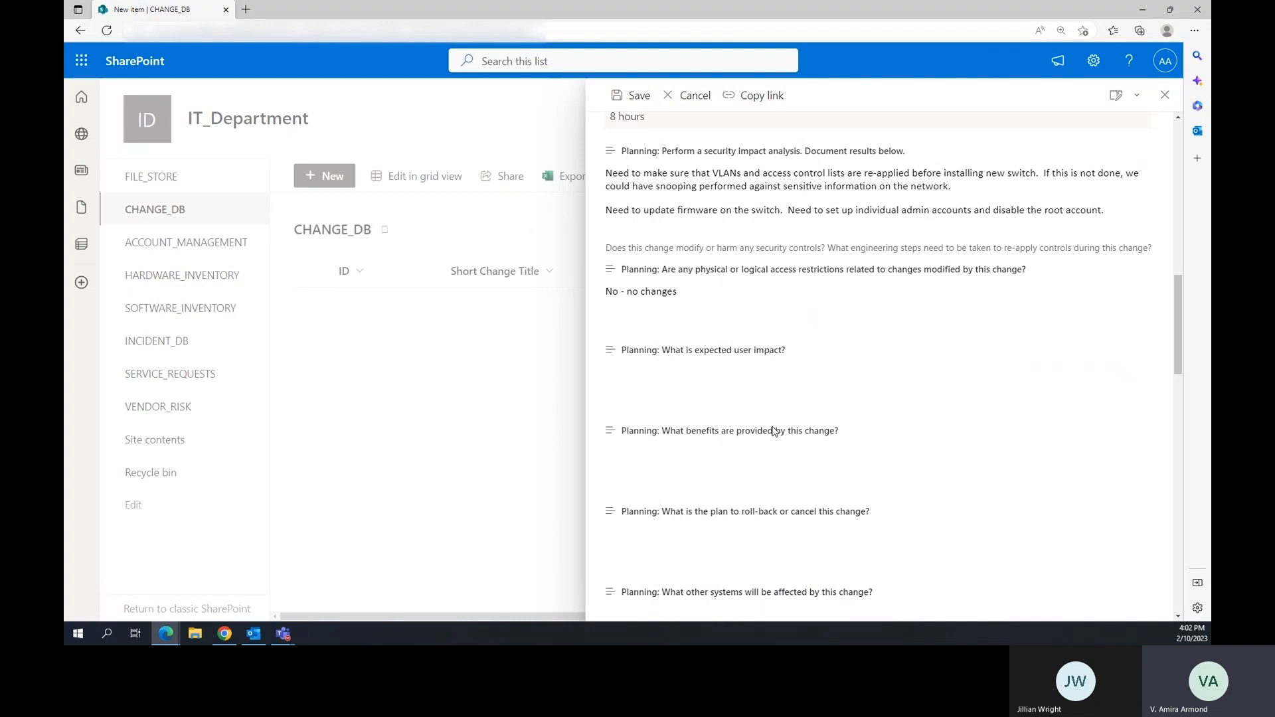
Enter and save the expected user impact as "Users already experiencing outages, this will improve availability.".
scroll(722, 361, "down", 1)
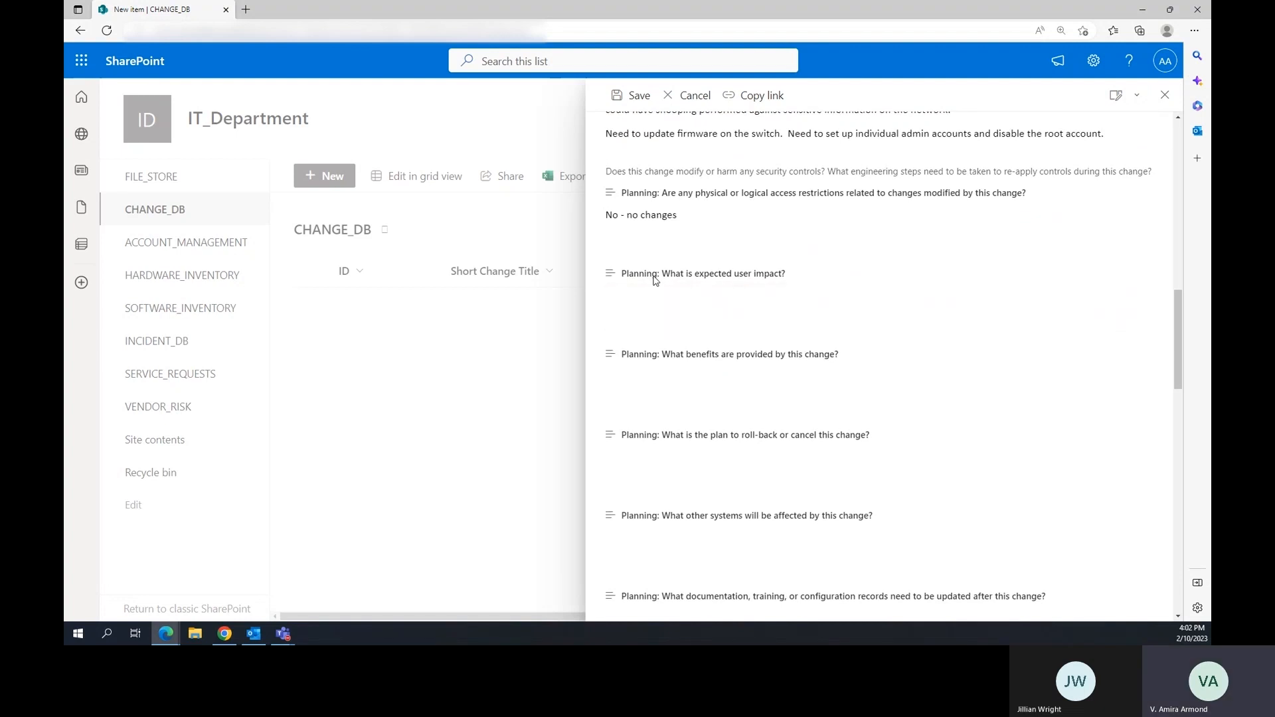
left_click(1133, 300)
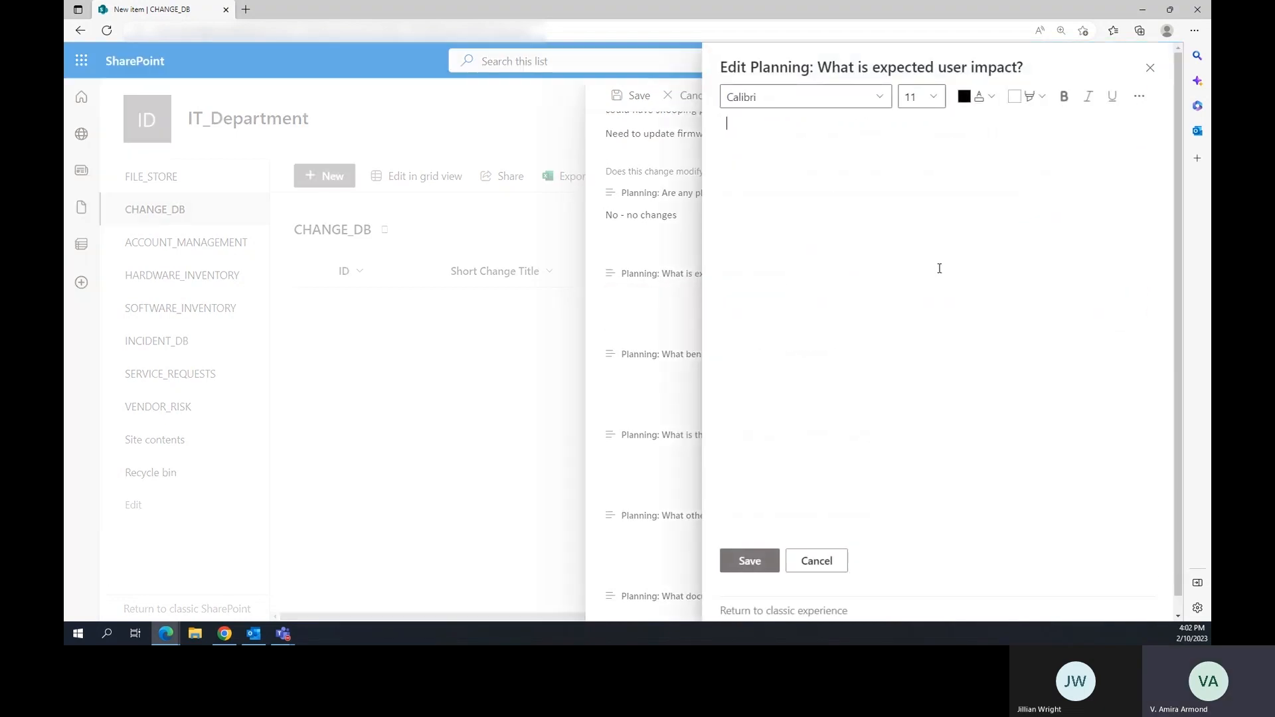
type("Users alrea")
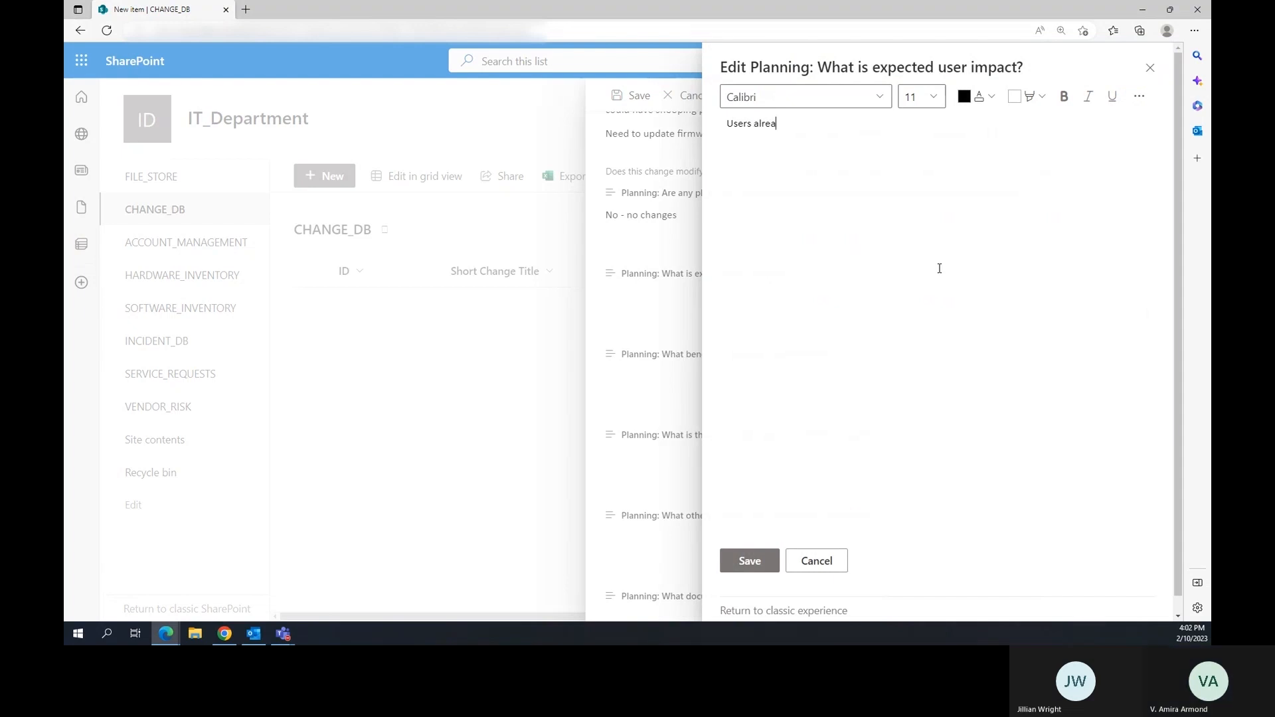
type("dy experiencing outag")
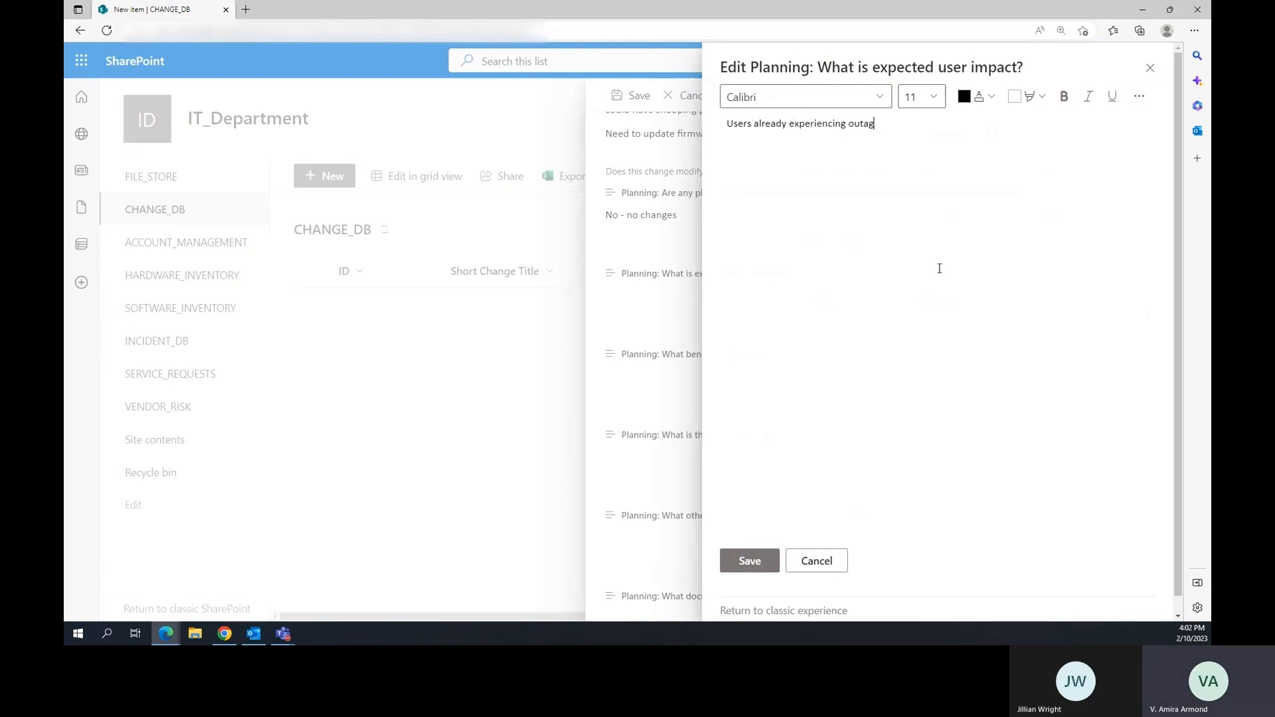
type("es, this will improve availability.")
left_click(750, 561)
Enter "Users will be able to work." as the benefits provided by this change and save the answer.
scroll(872, 277, "down", 2)
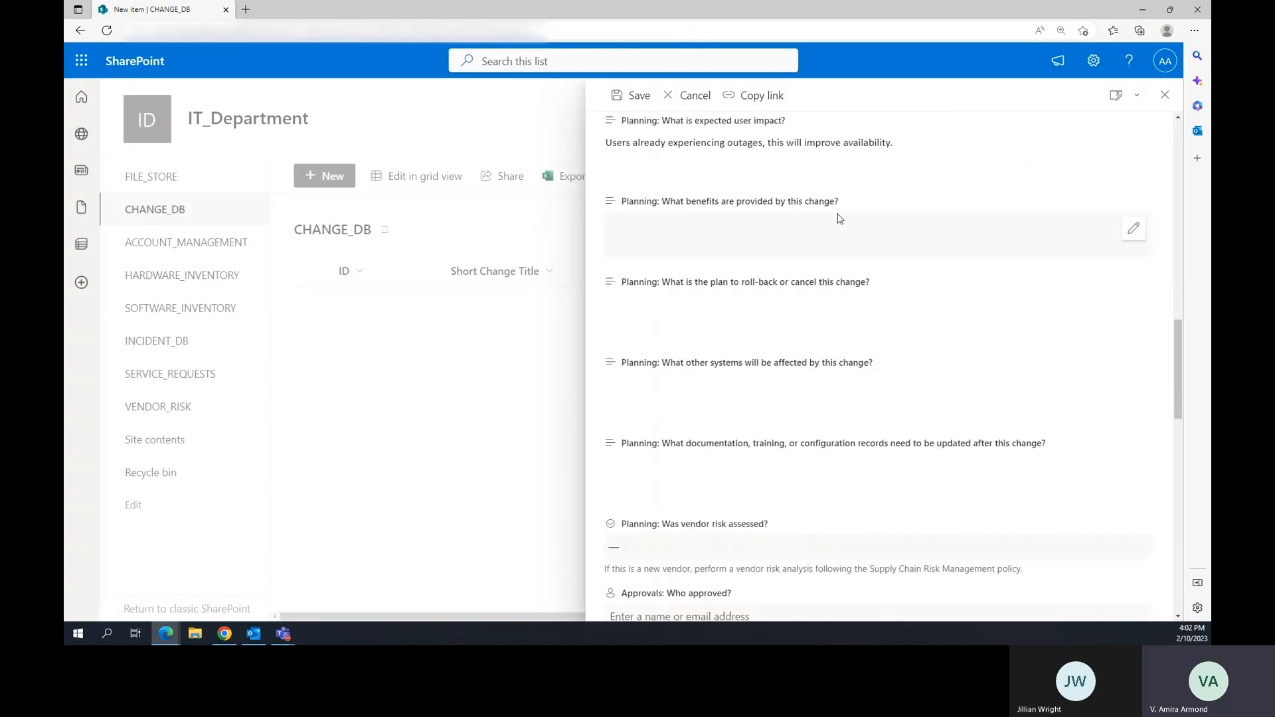
left_click(1134, 226)
type("U")
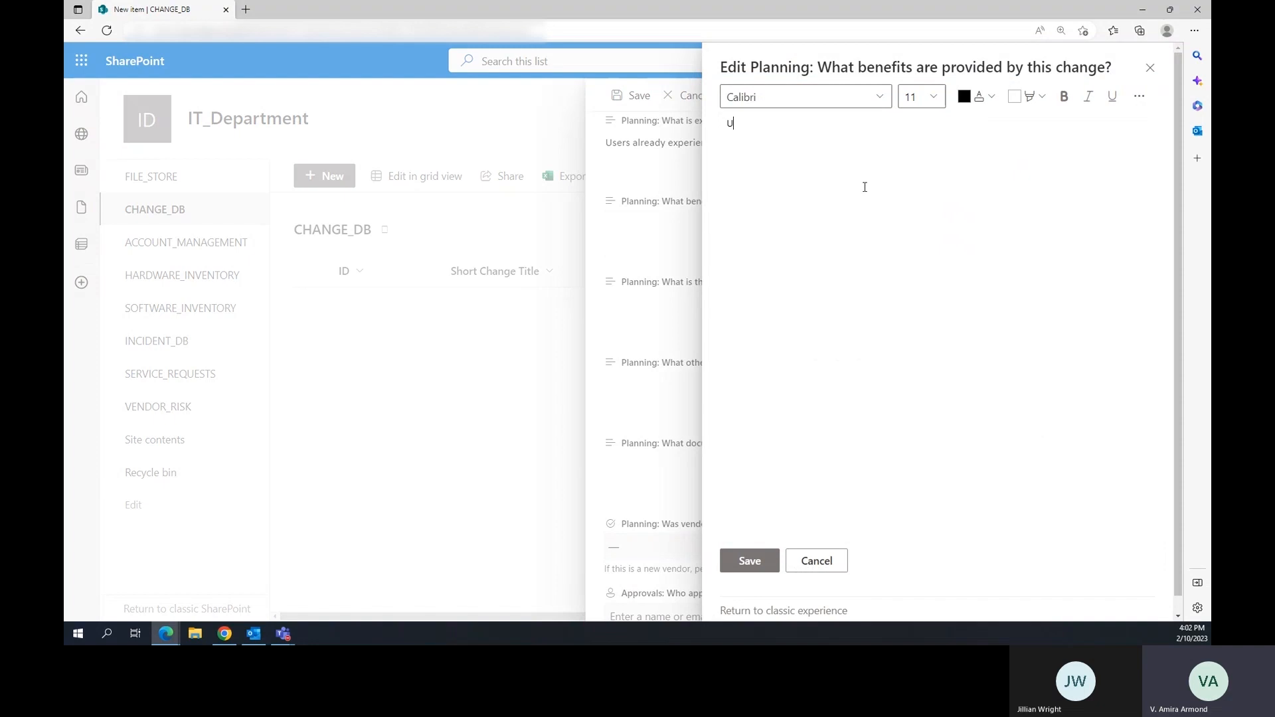
type("sers will be able to work.")
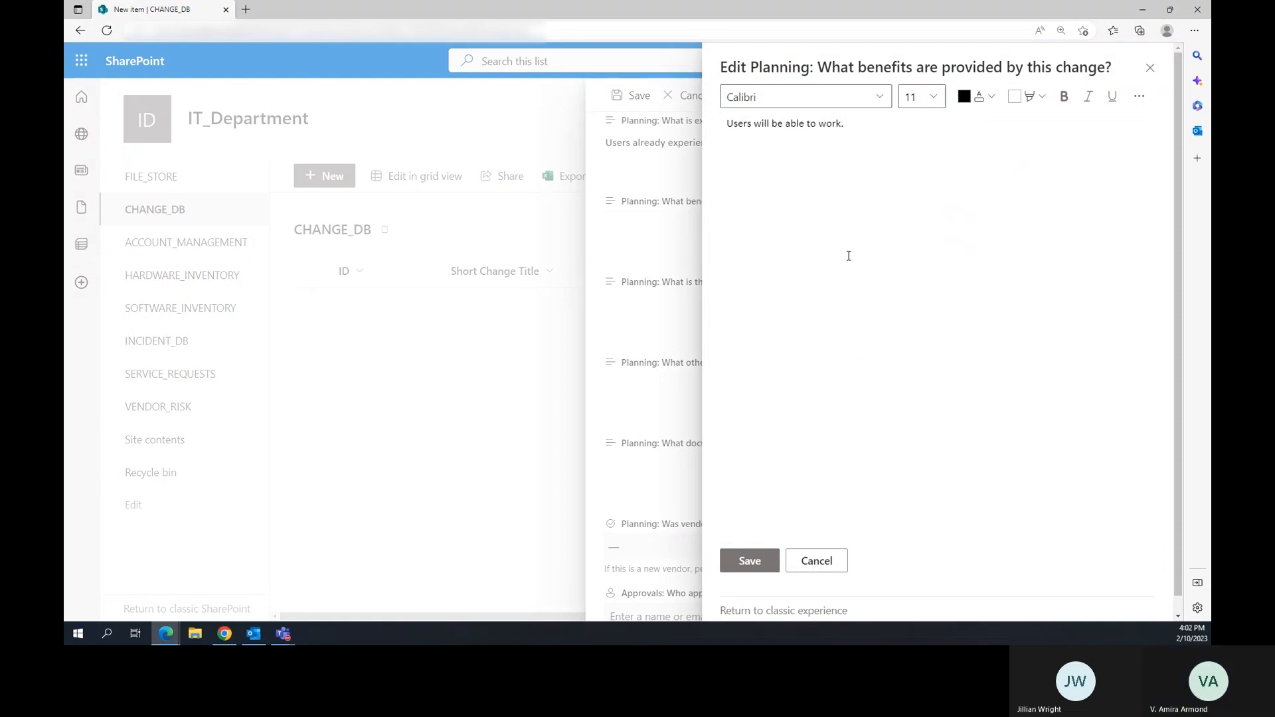
left_click(749, 561)
Save the roll-back plan as "If the switch replacement goes wrong, we will need to obtain a new switch and install that instead.".
scroll(759, 292, "down", 1)
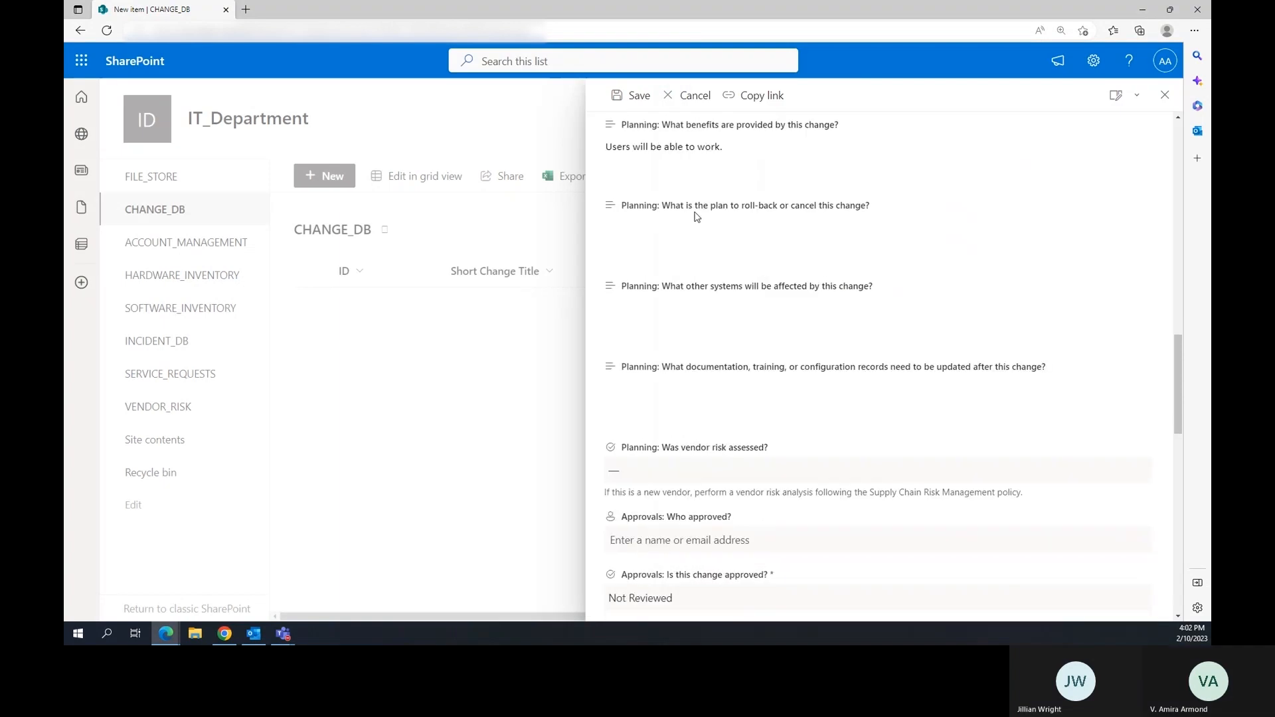
mouse_move(1011, 236)
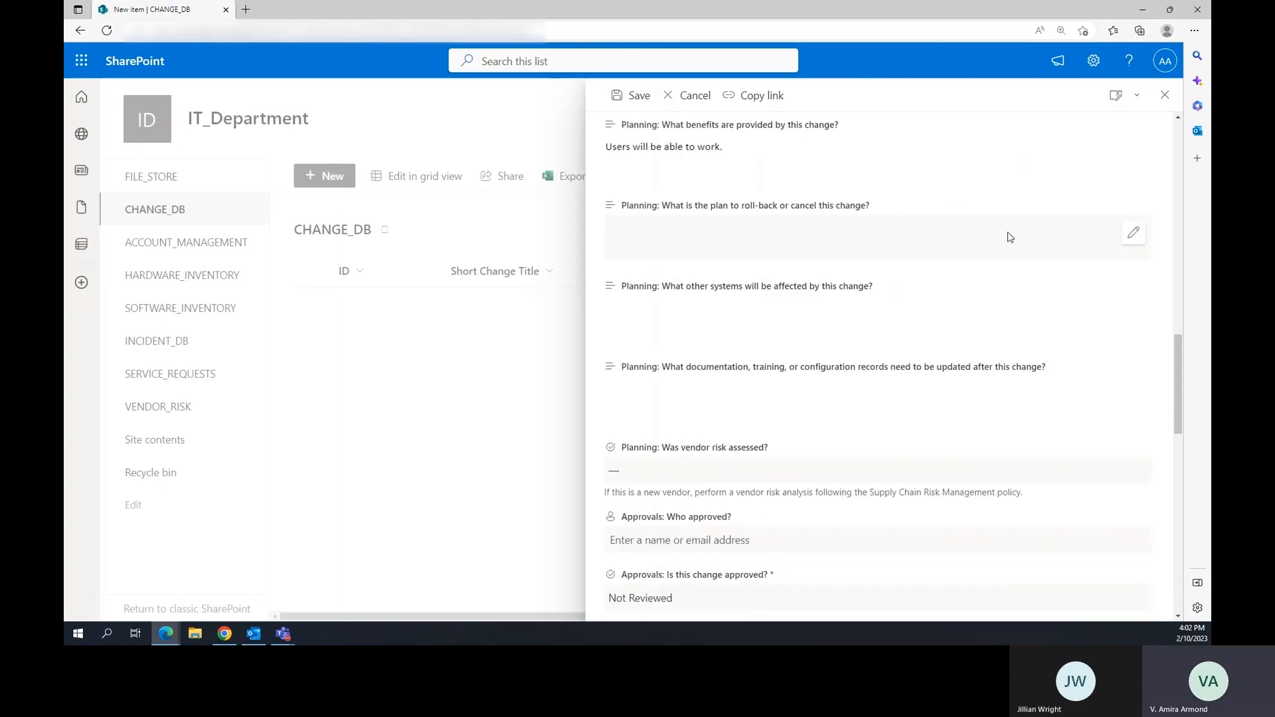
left_click(1135, 234)
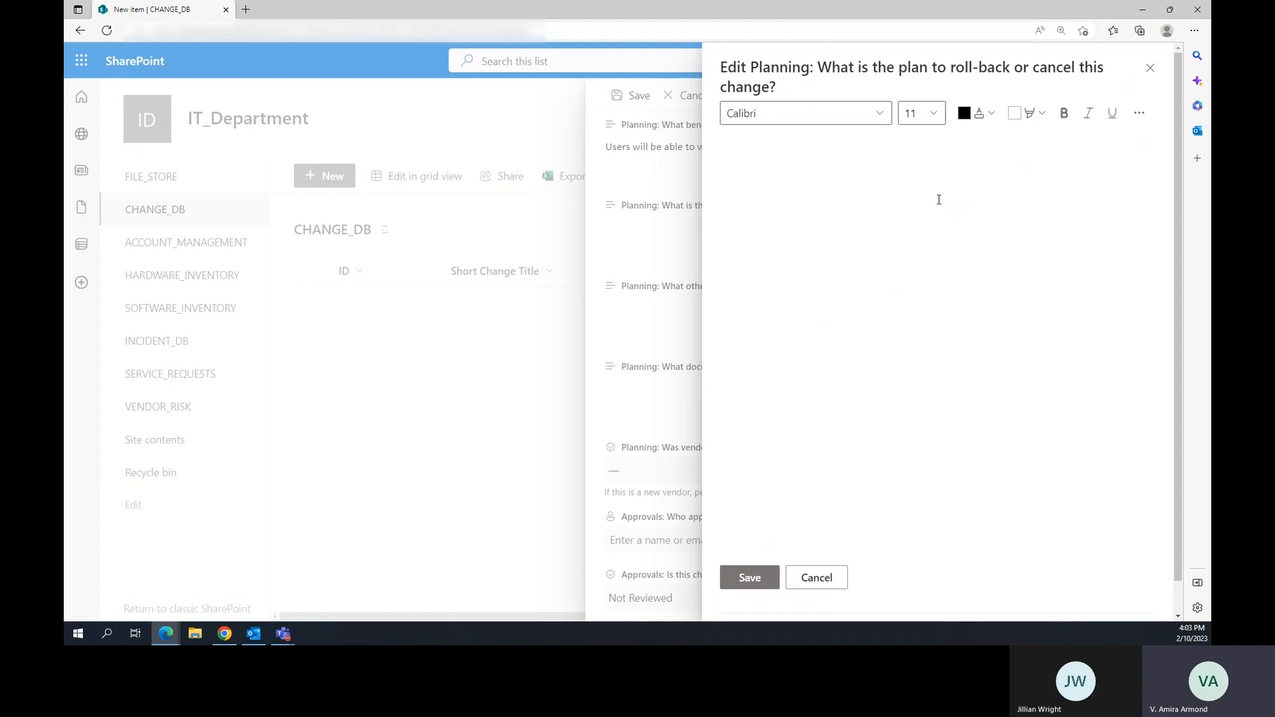
type("if the switch replacement goes wrong,")
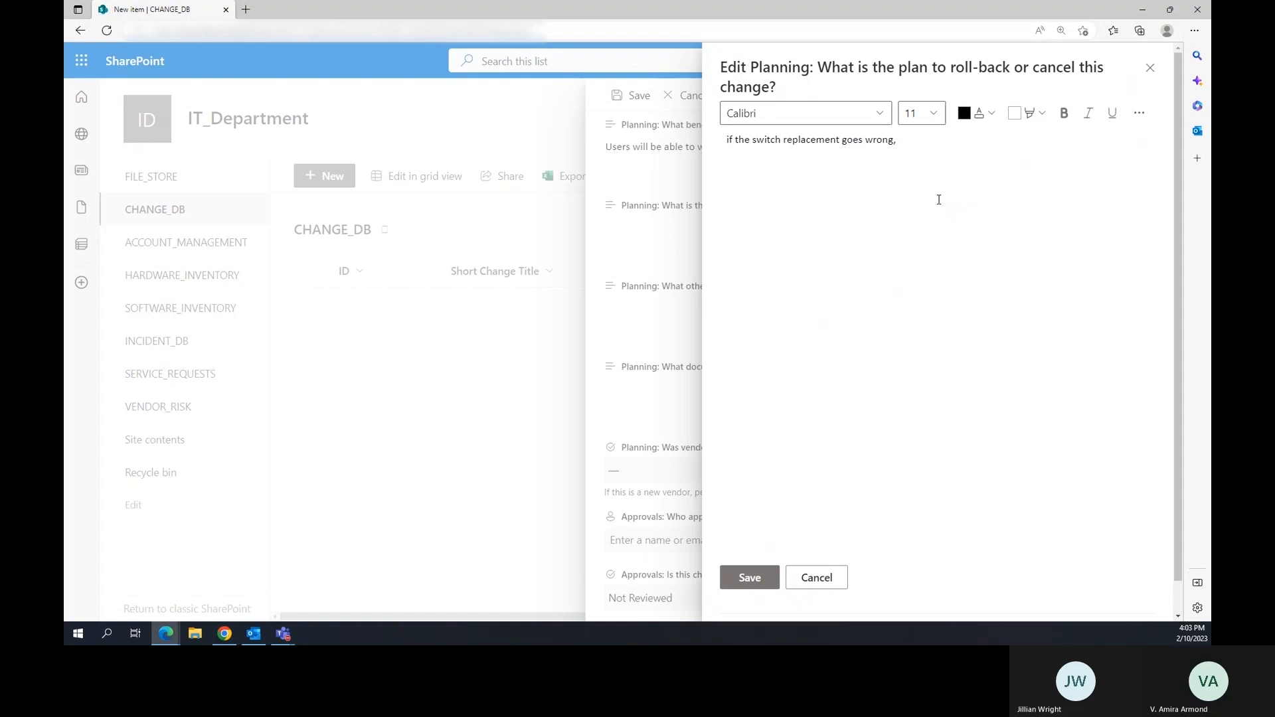
type(" we will need to obta")
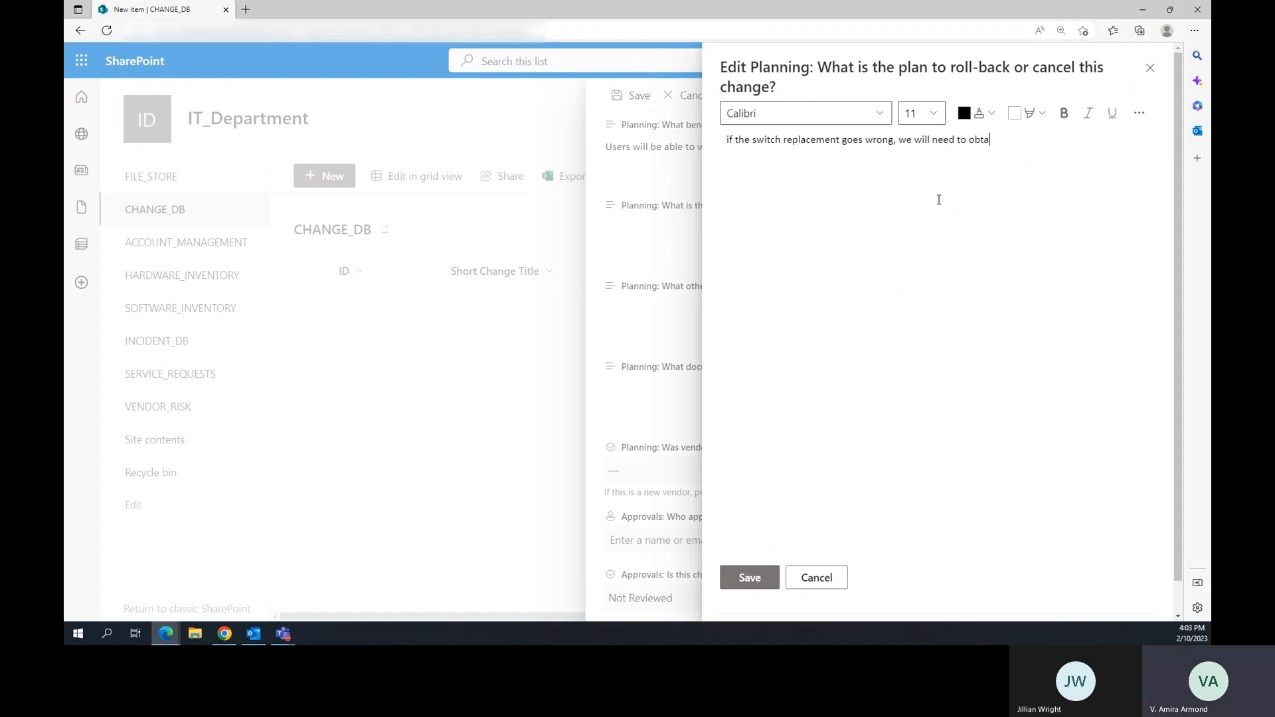
type("in a new switch and install that instead.")
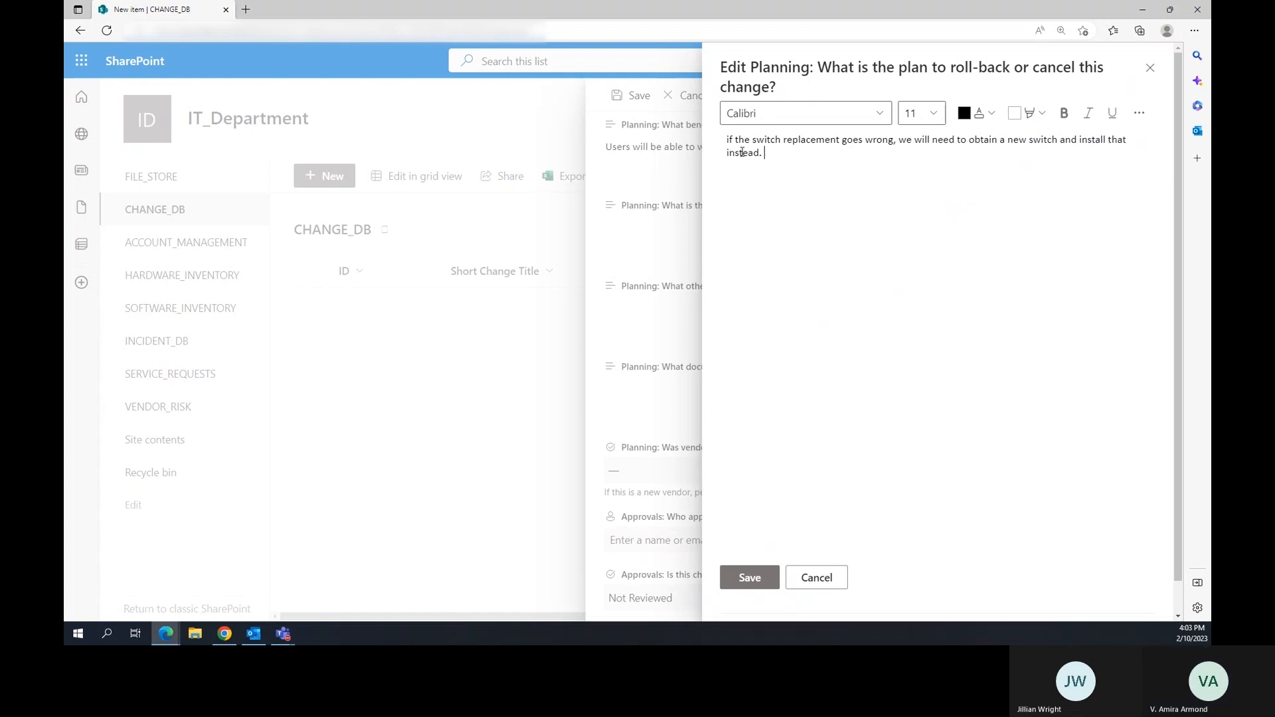
left_click_drag(731, 141, 719, 145)
type("I")
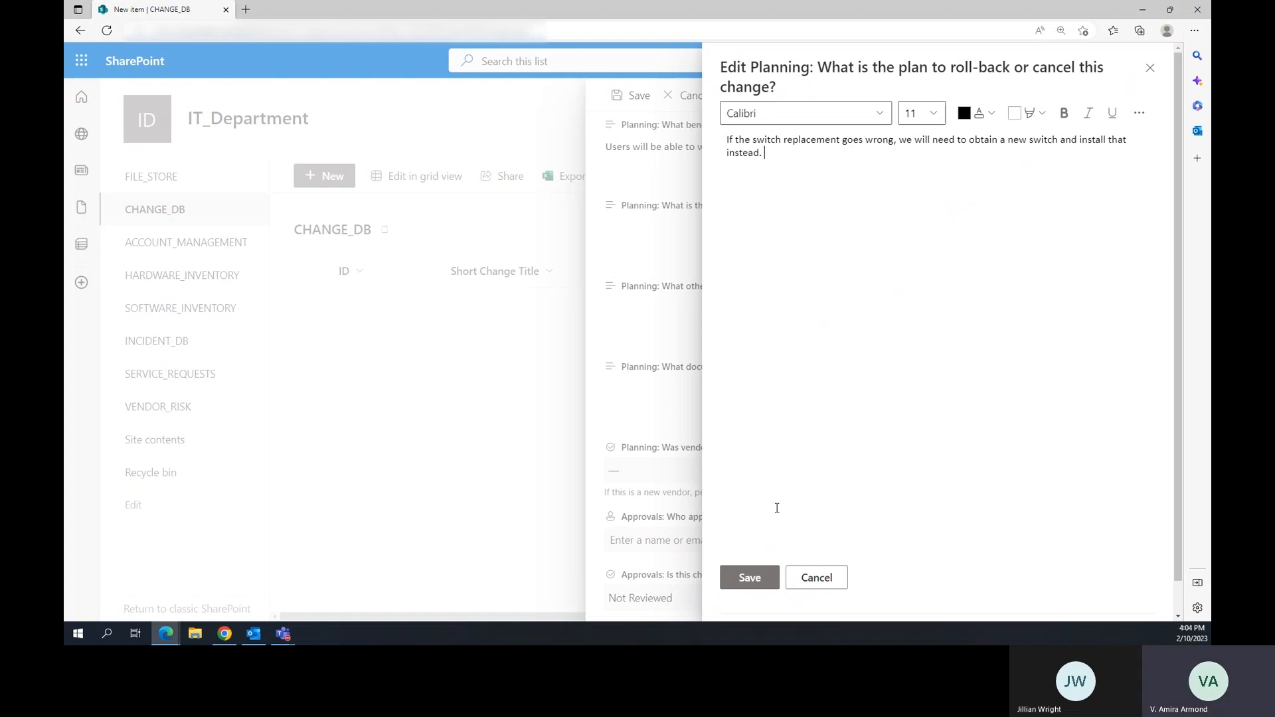
left_click(743, 579)
Describe the other affected systems as "The downstream switch needs to be configured to transmit packets to the new switch." and save.
scroll(743, 579, "down", 1)
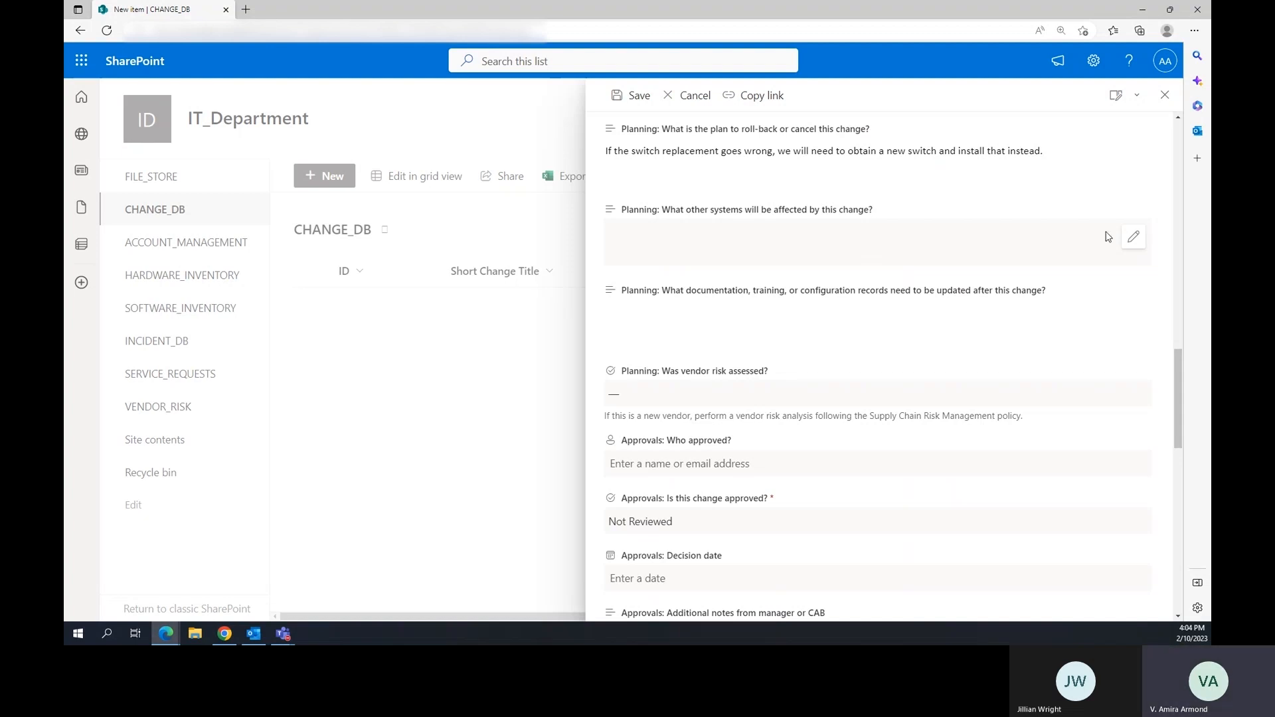
left_click(1134, 238)
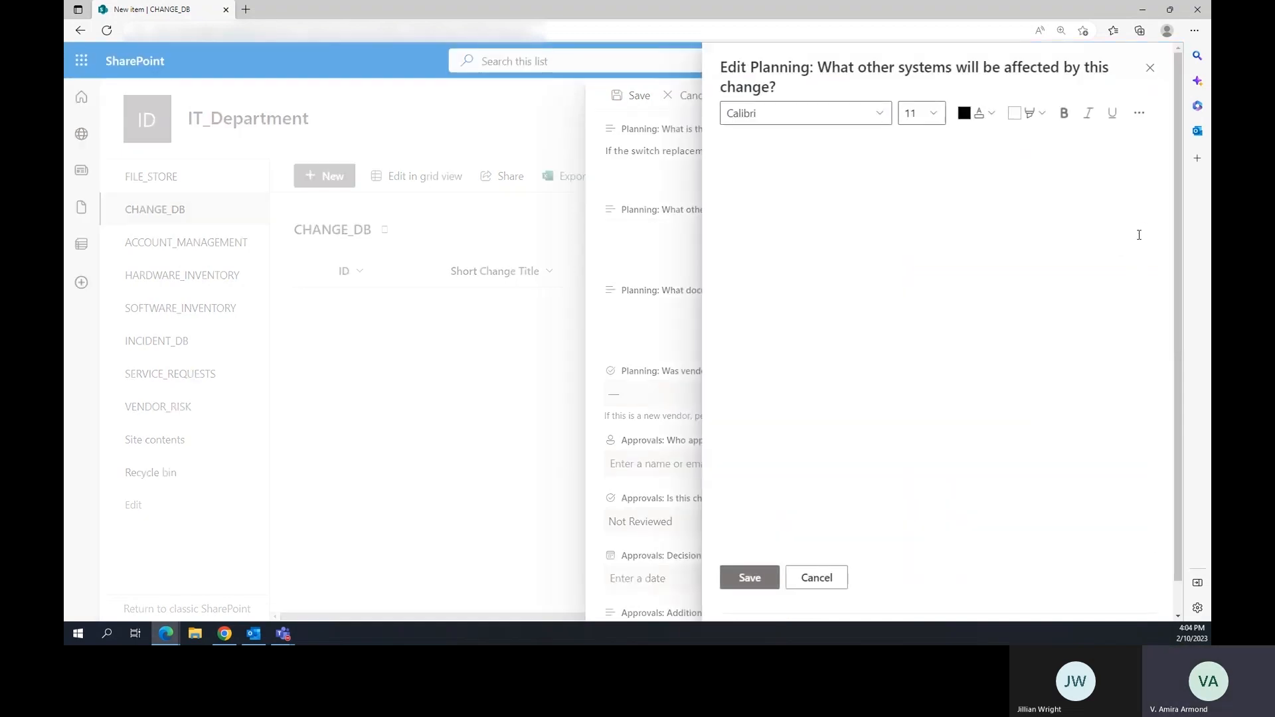
type("The downstream switch needs to be conf")
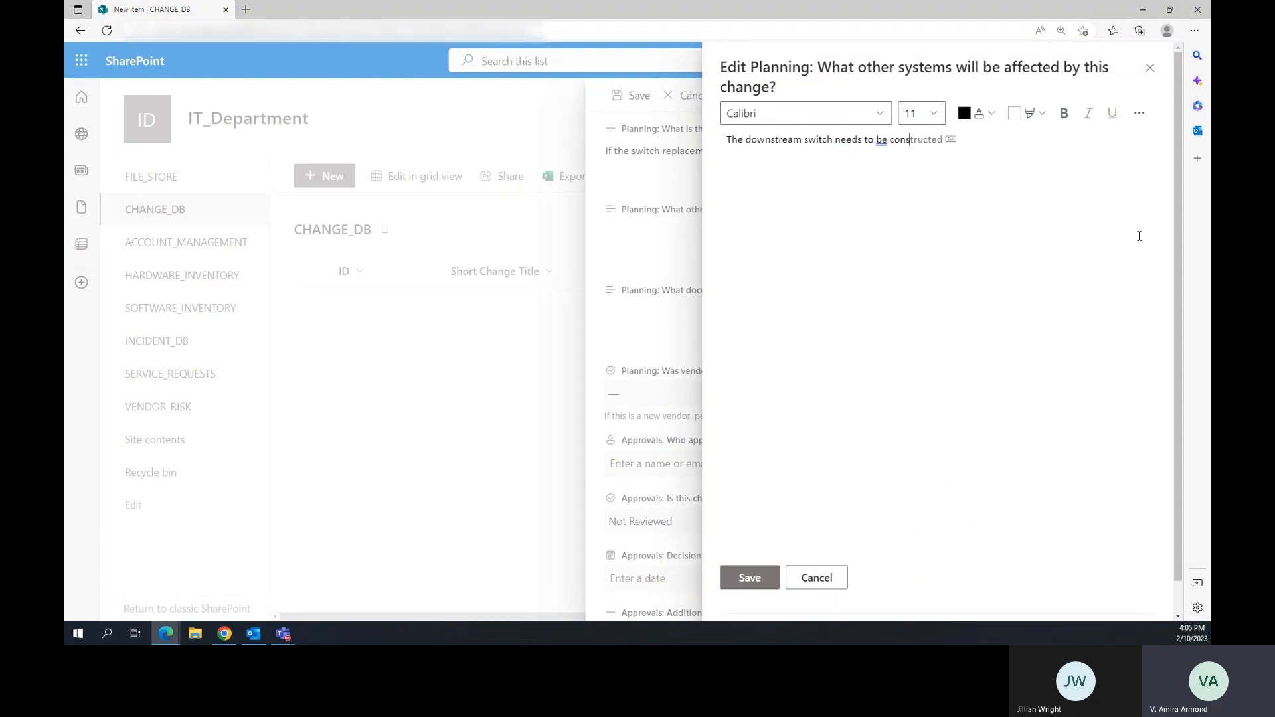
type("igured")
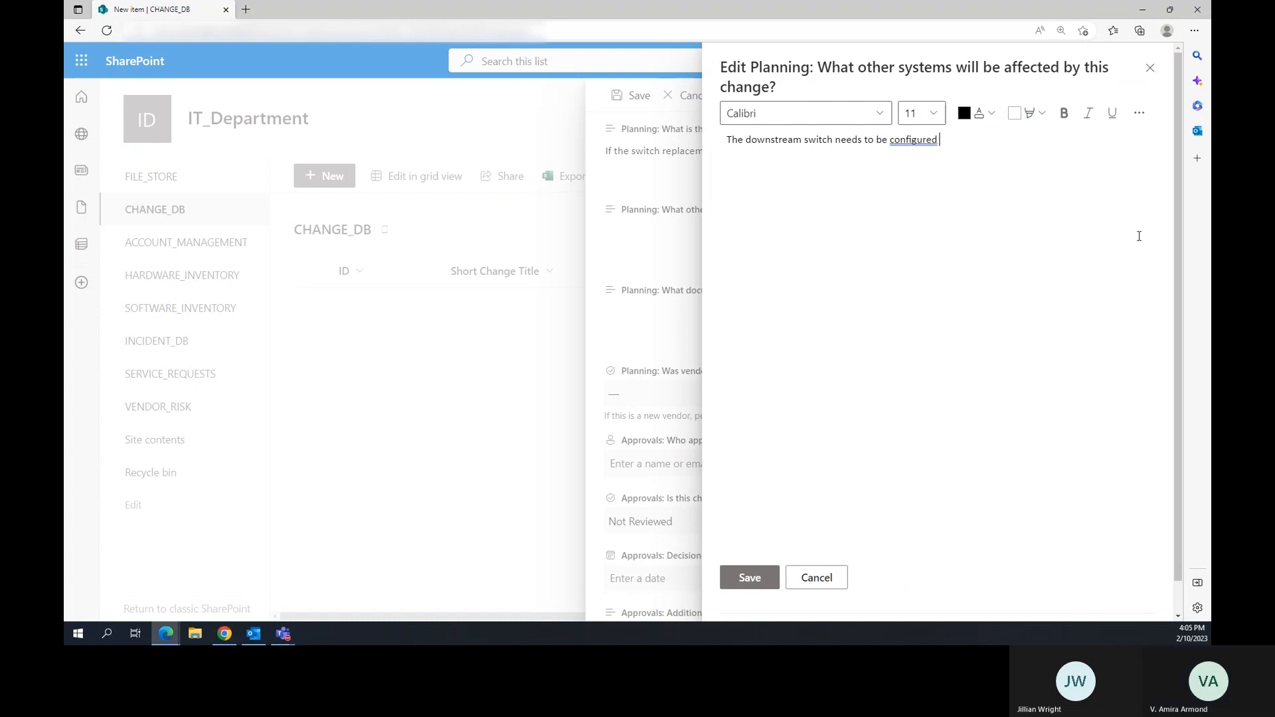
type(" to tran")
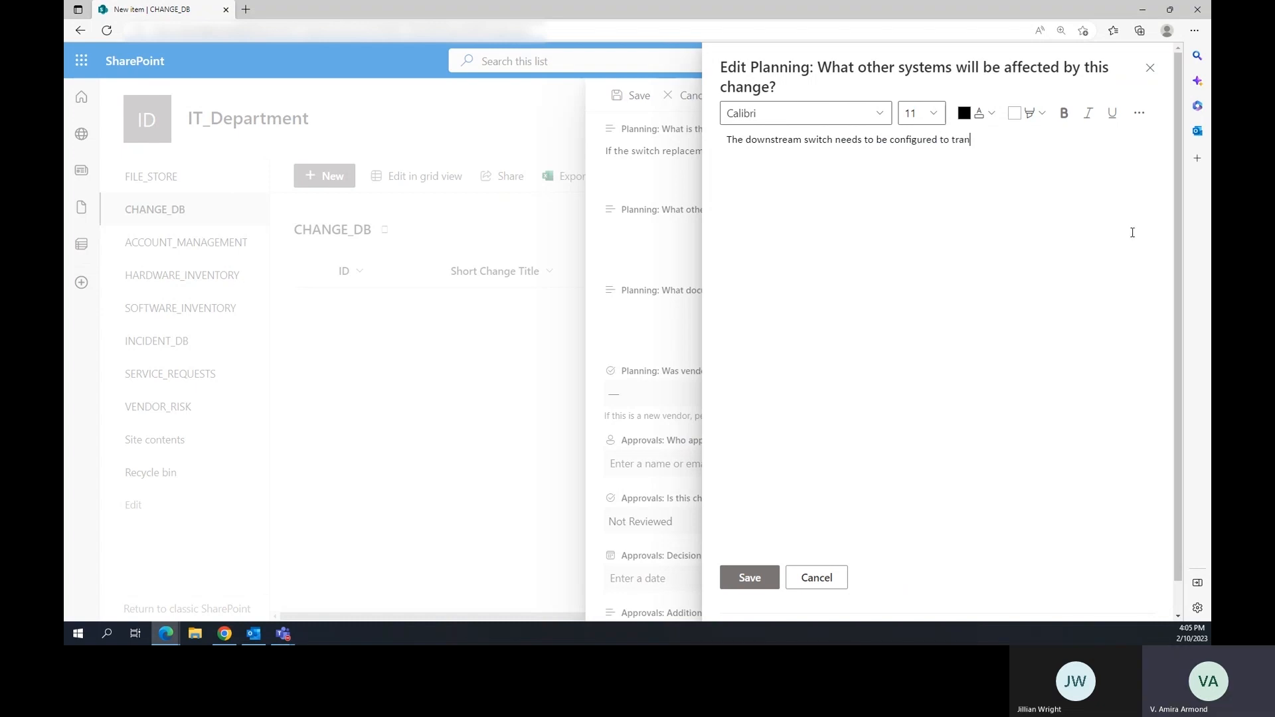
type("smit packets to the new switch.")
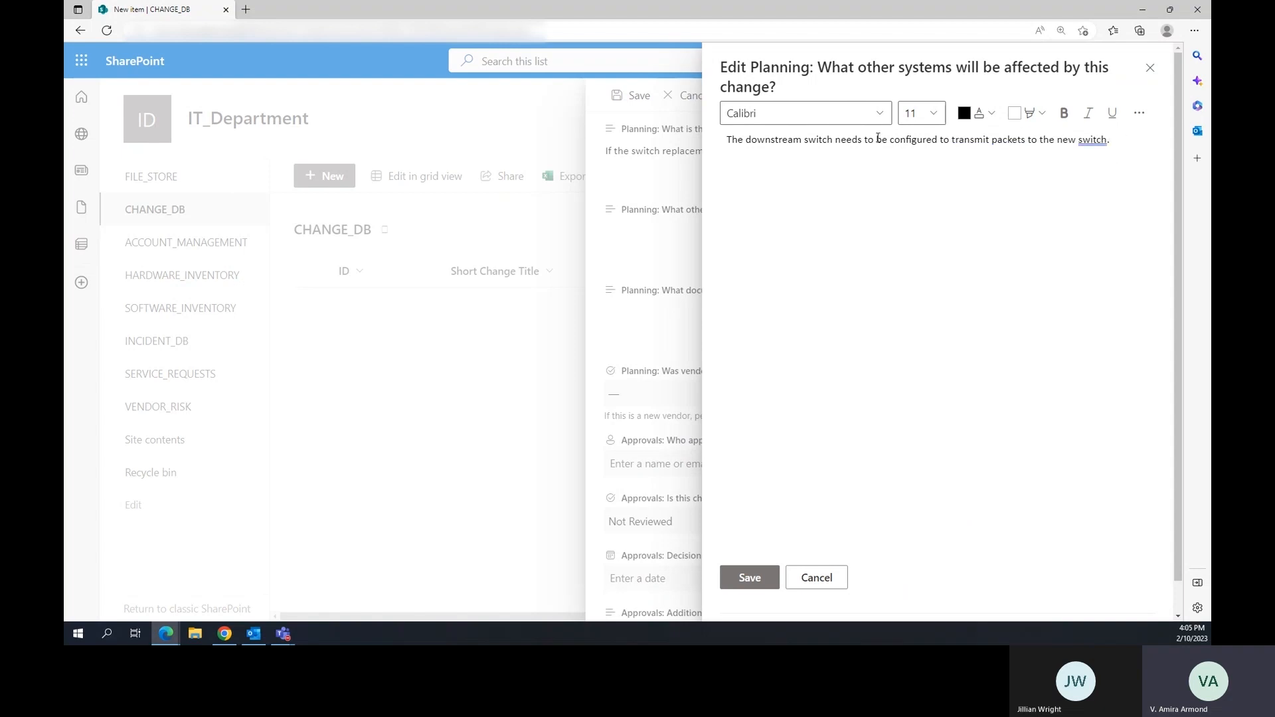
left_click_drag(802, 139, 847, 140)
left_click(750, 587)
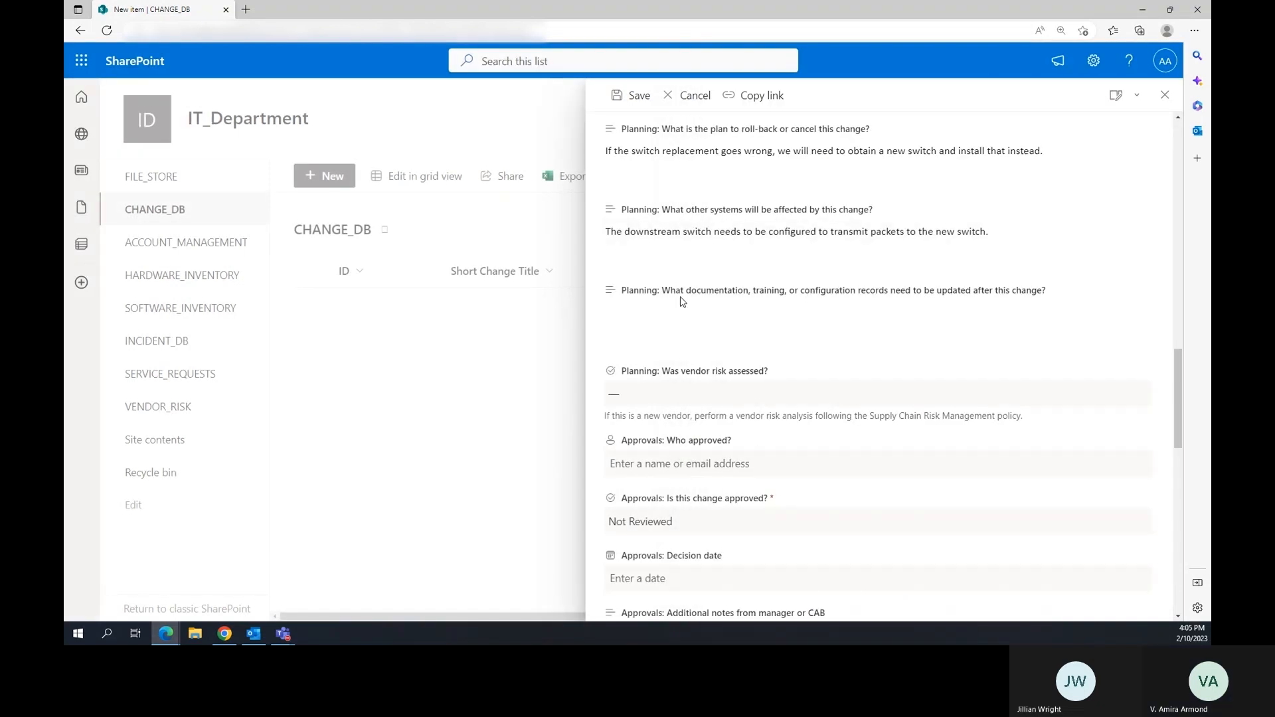
Save the records needing updates as "Hardware inventory. Capture baseline config (backup config) from new switch , and also from downstream switch.".
scroll(734, 266, "down", 1)
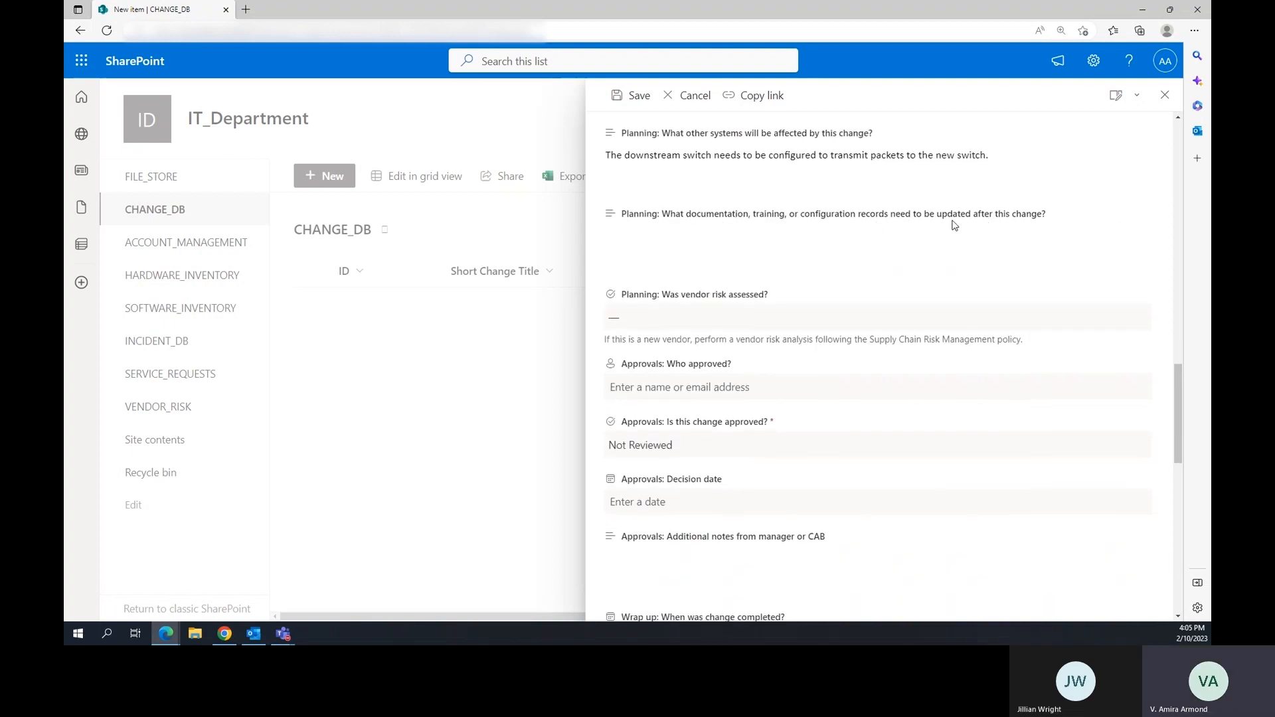
left_click(1137, 243)
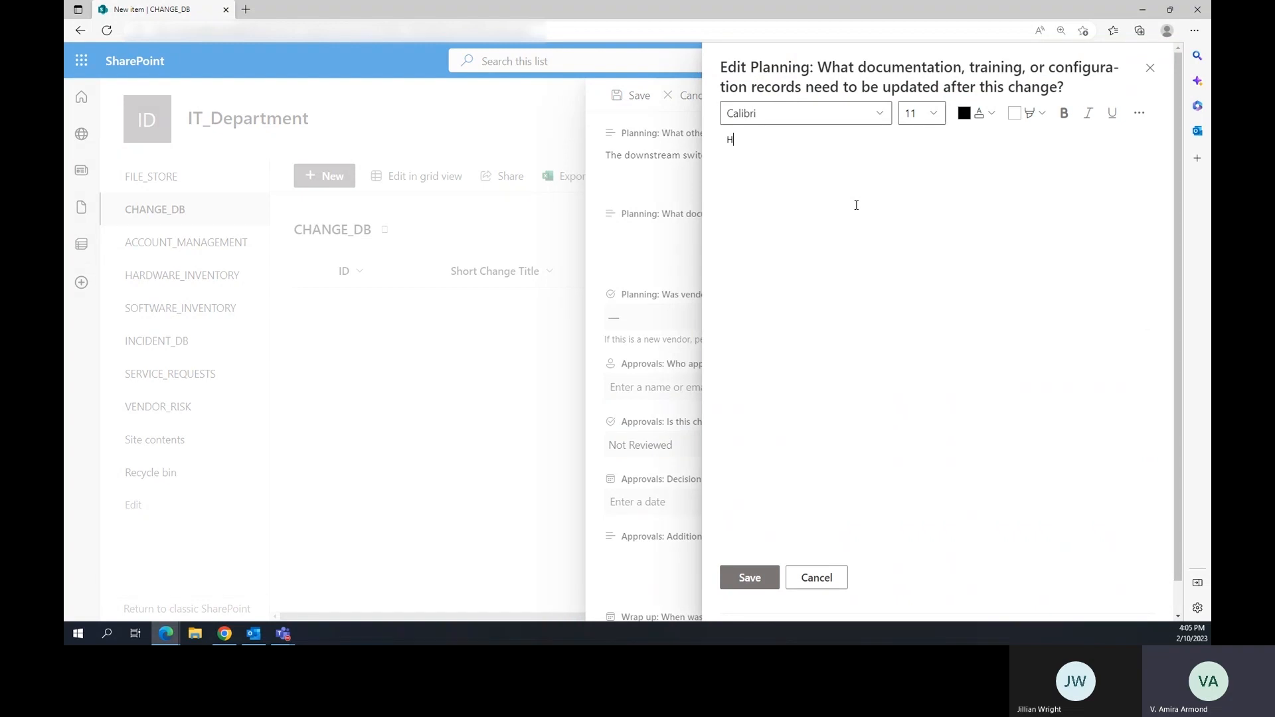
type("Hardware inven")
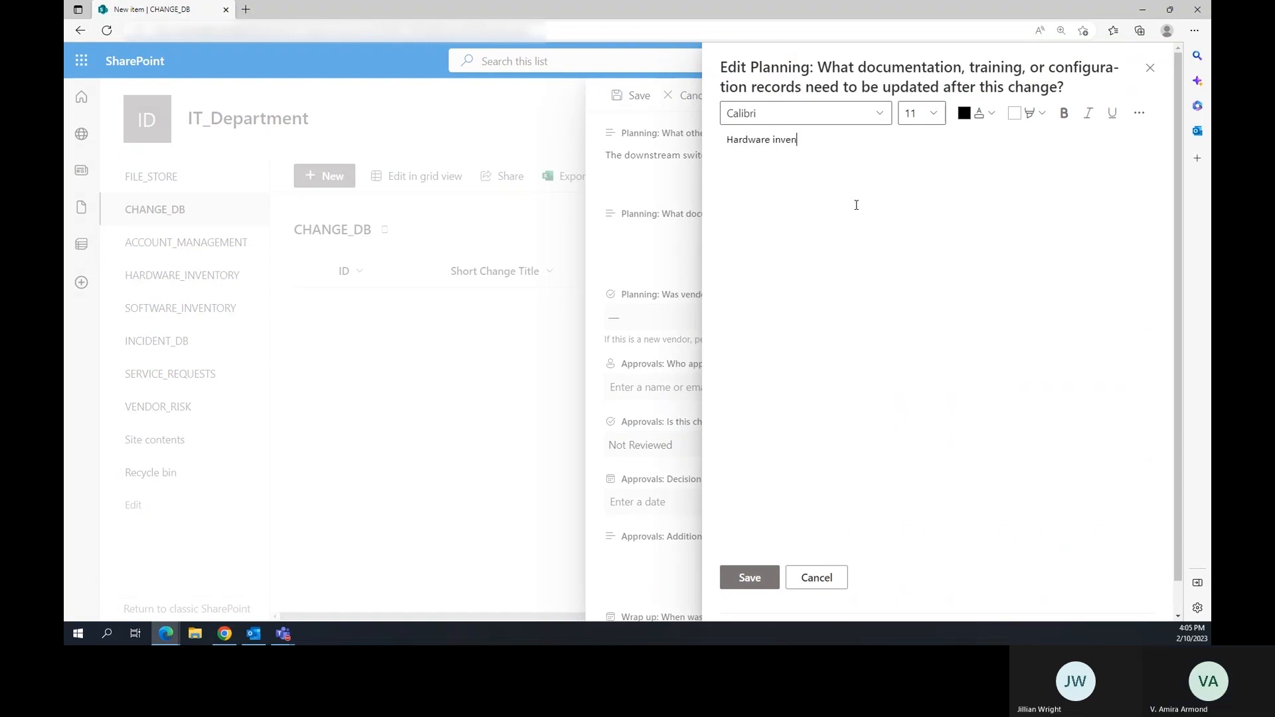
type("tory.  Capture")
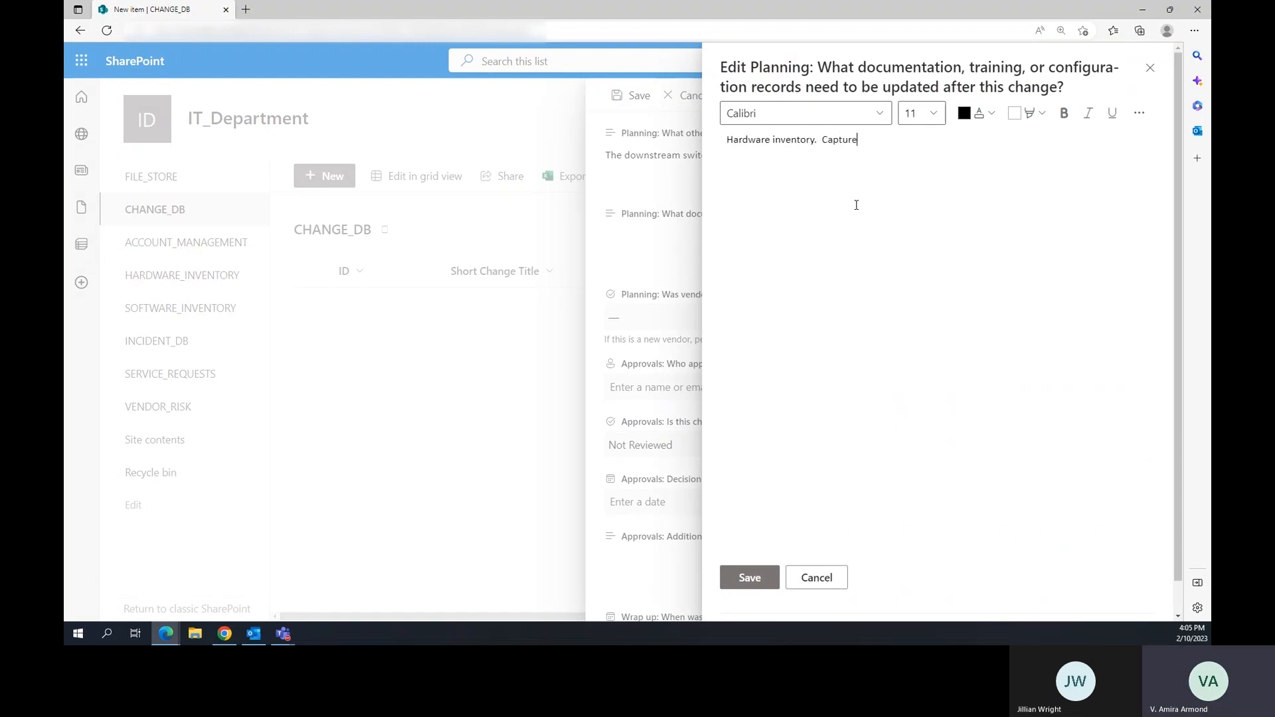
type(" baseline config (backup config) from news")
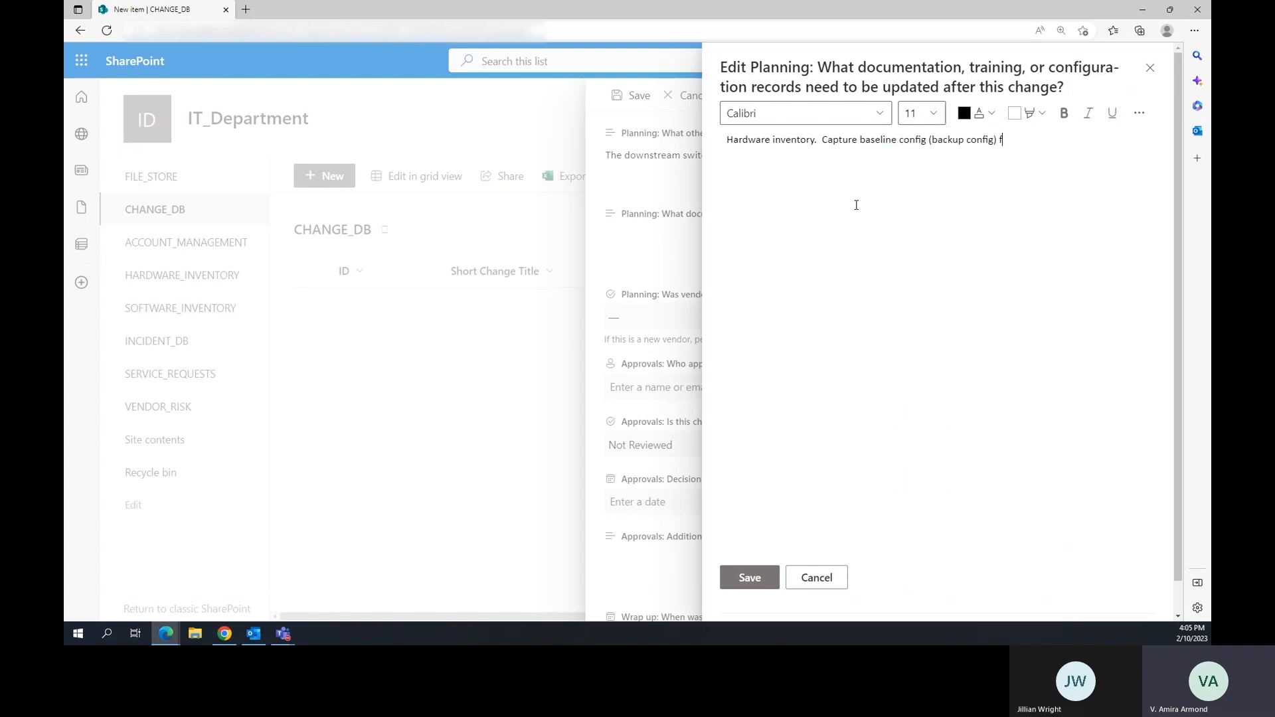
key("BackSpace")
key("BackSpace")
type("switch ,  and also from downstream switch.")
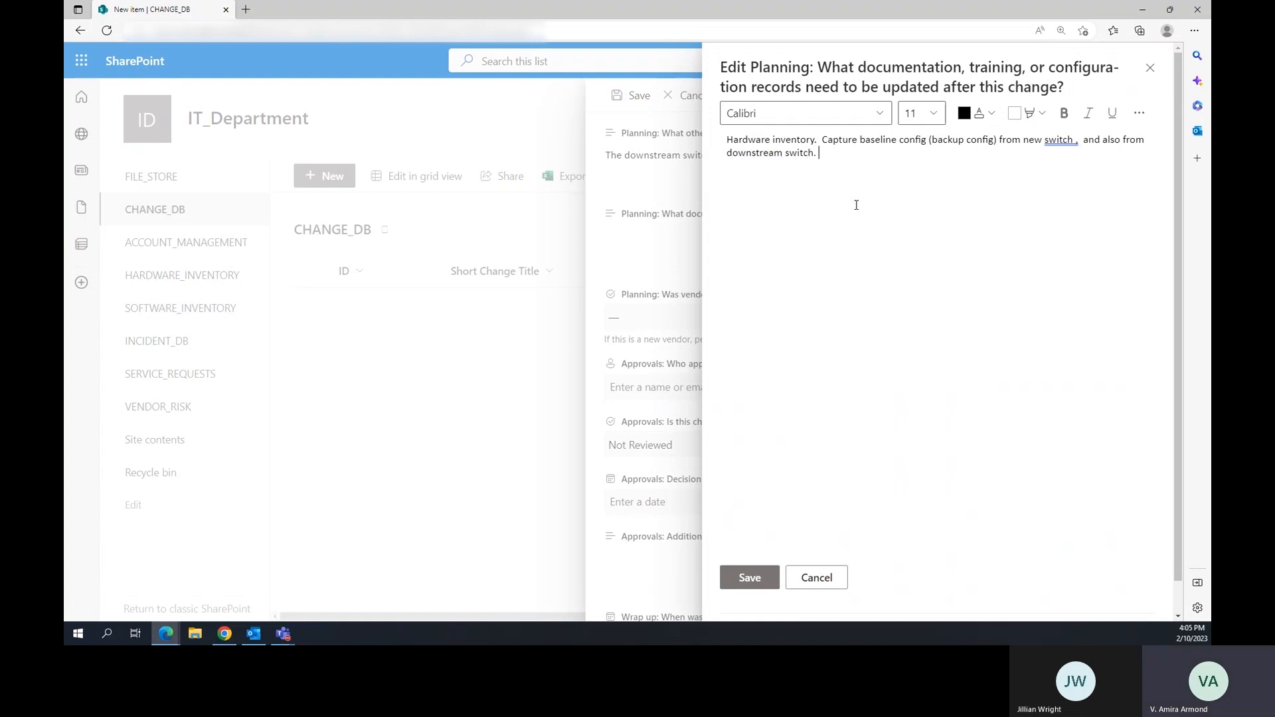
left_click(747, 577)
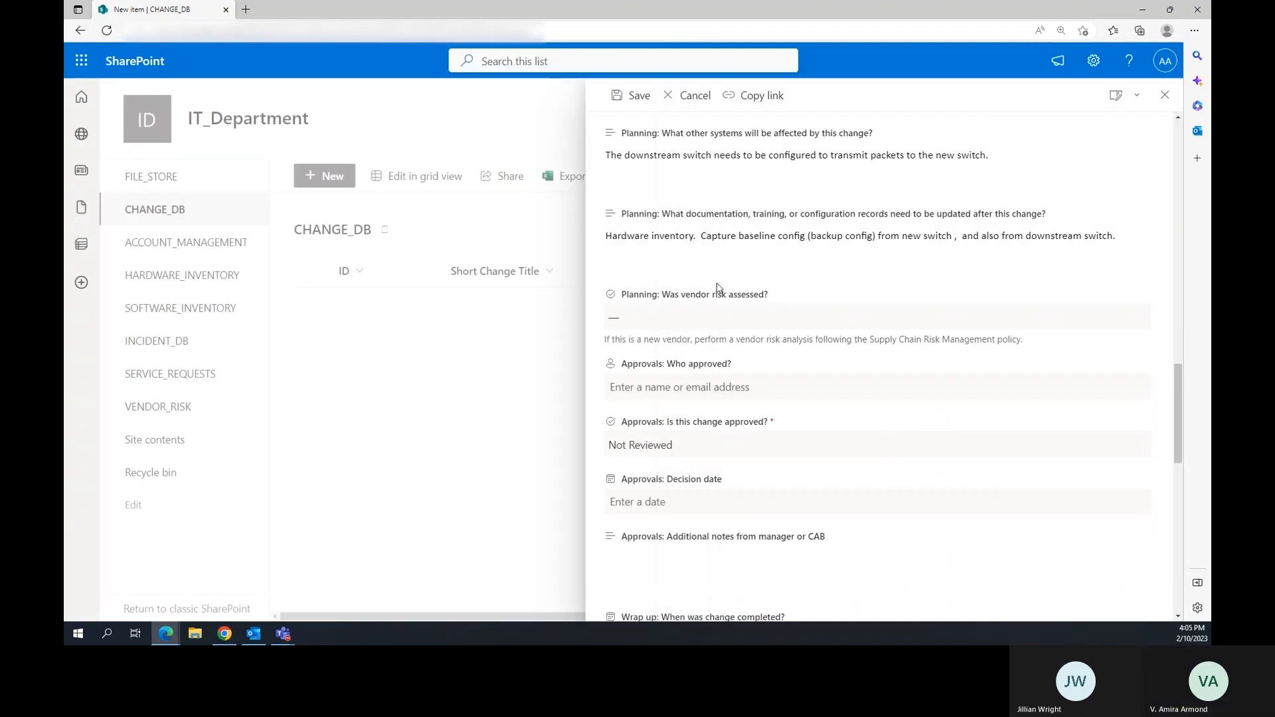
Answer "No" to whether vendor risk was assessed and save the new change request.
scroll(664, 266, "down", 1)
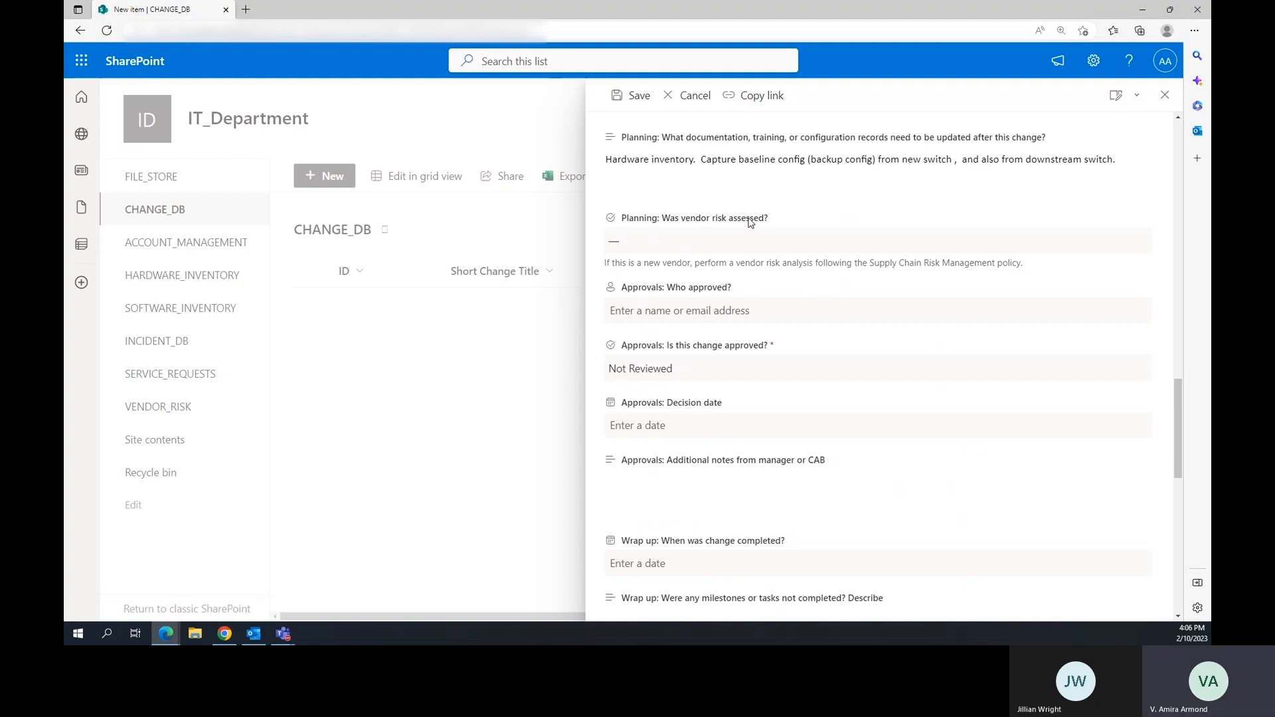
left_click(672, 239)
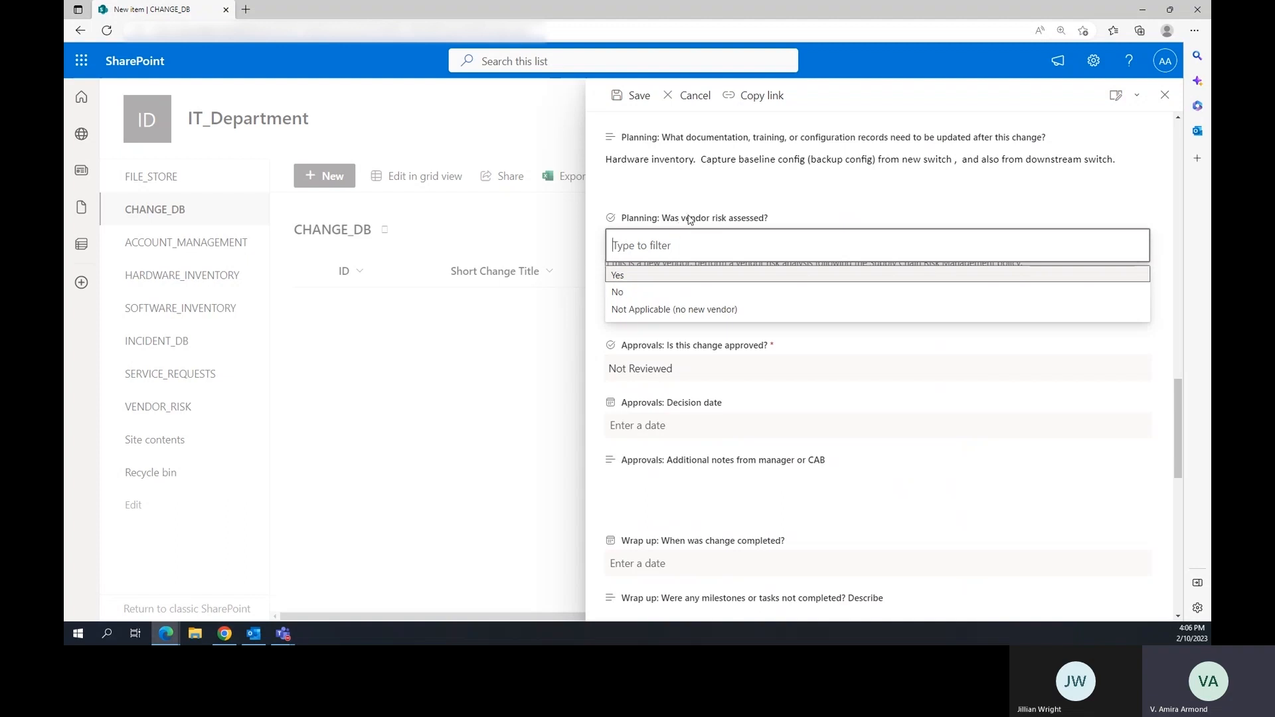
left_click(686, 220)
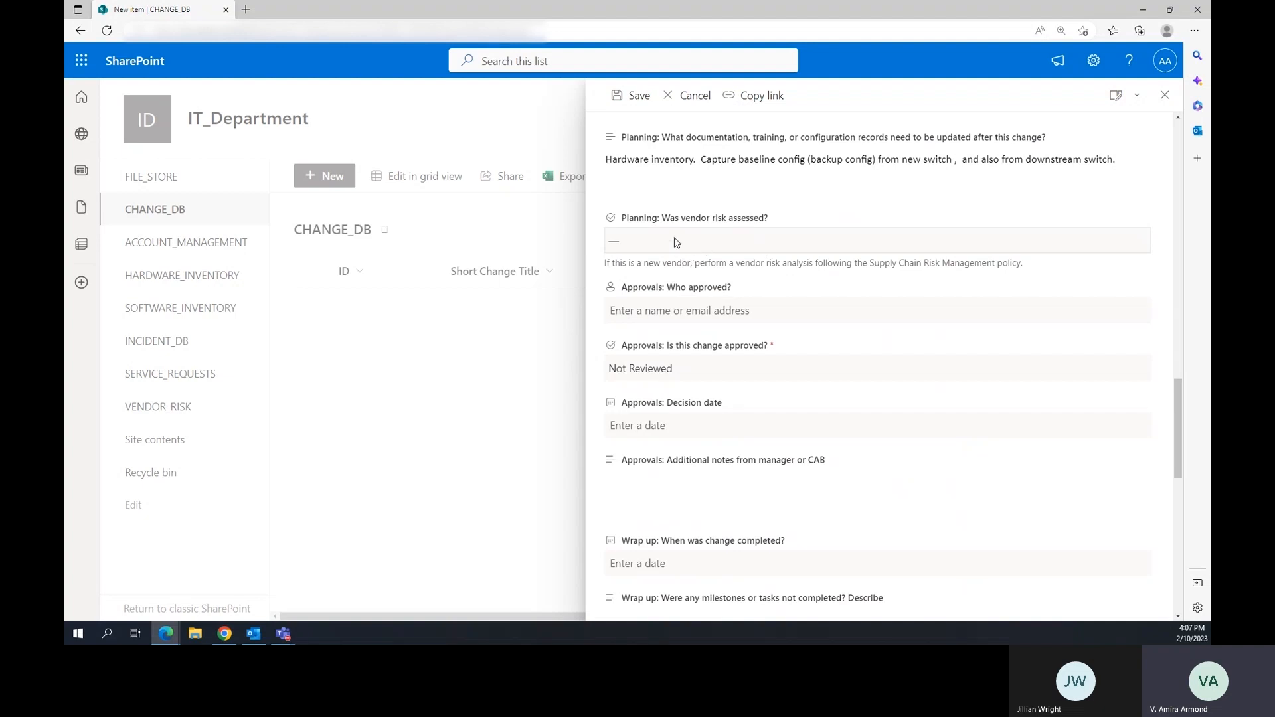
left_click(657, 246)
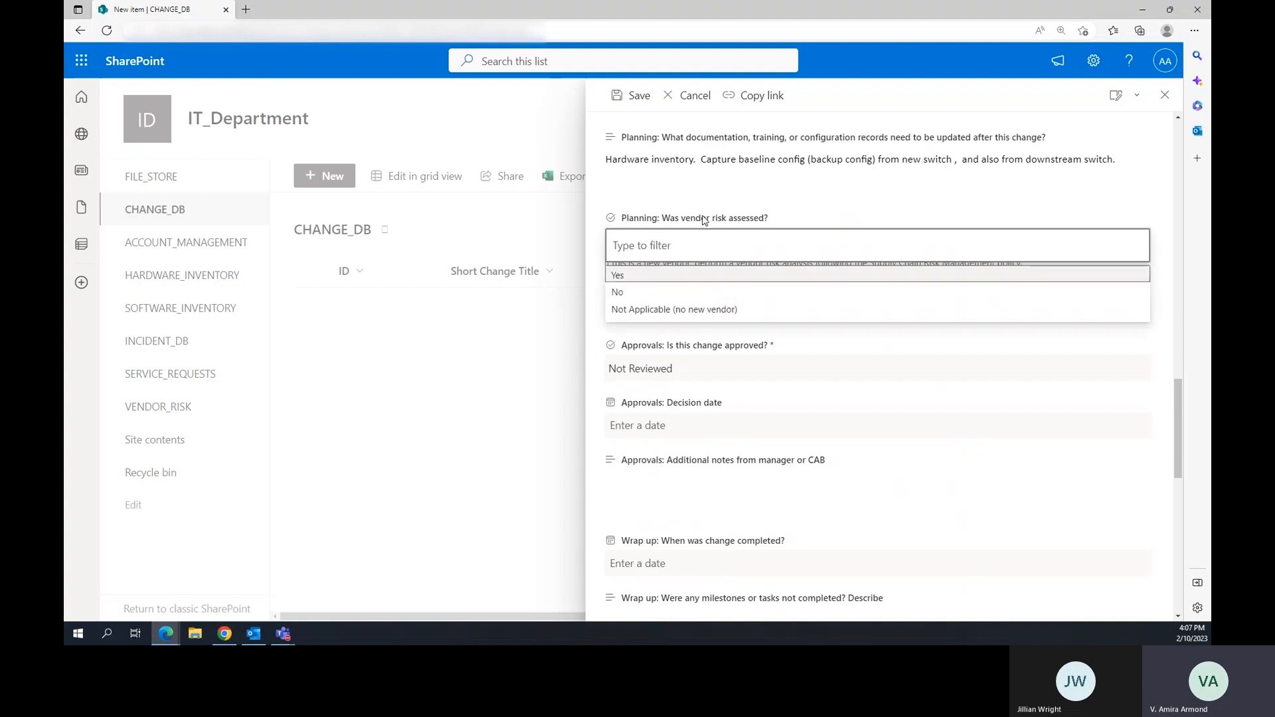
left_click(643, 292)
left_click(636, 95)
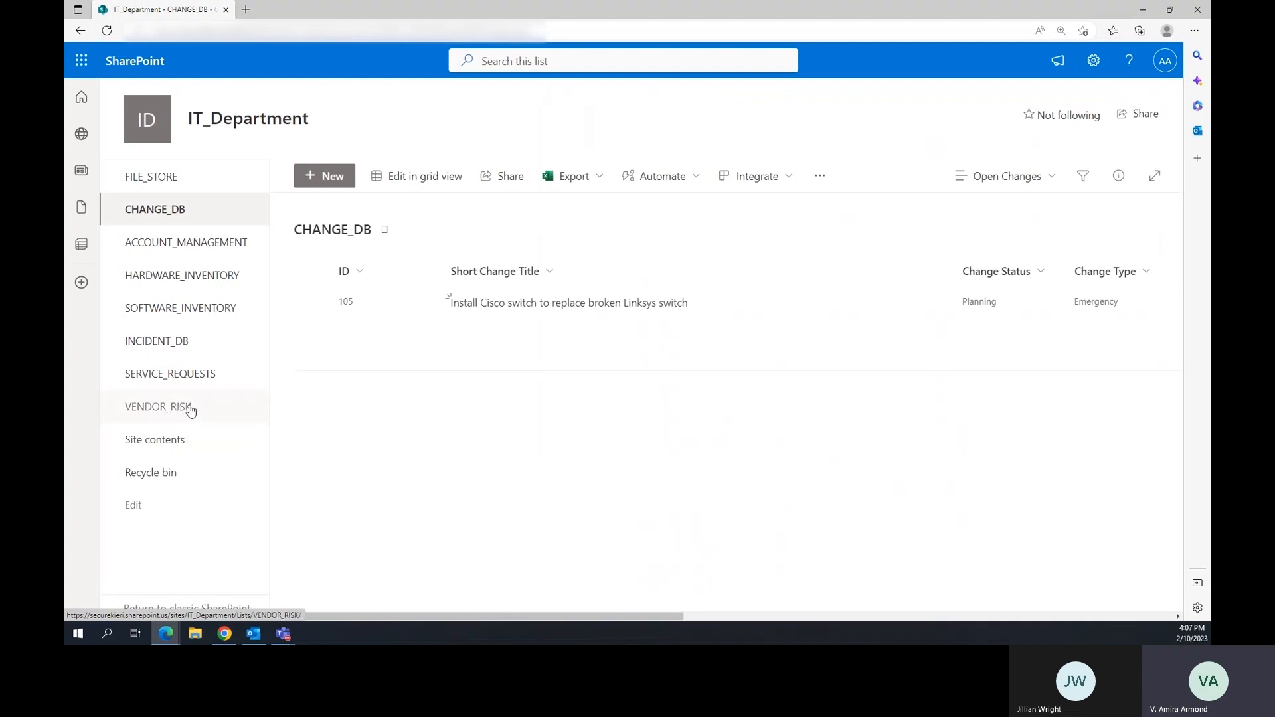
Open the saved change request "Install Cisco switch to replace broken Linksys switch" at its vendor risk question.
left_click(565, 304)
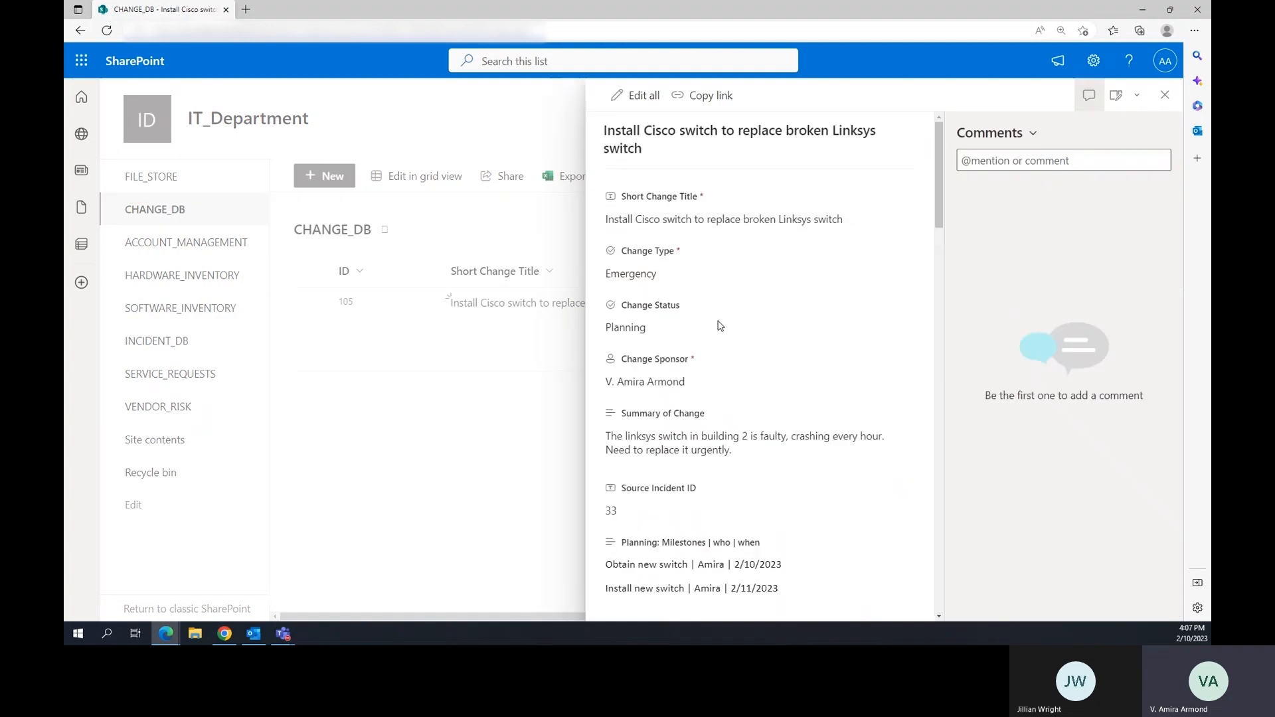
scroll(763, 425, "down", 5)
scroll(764, 460, "down", 17)
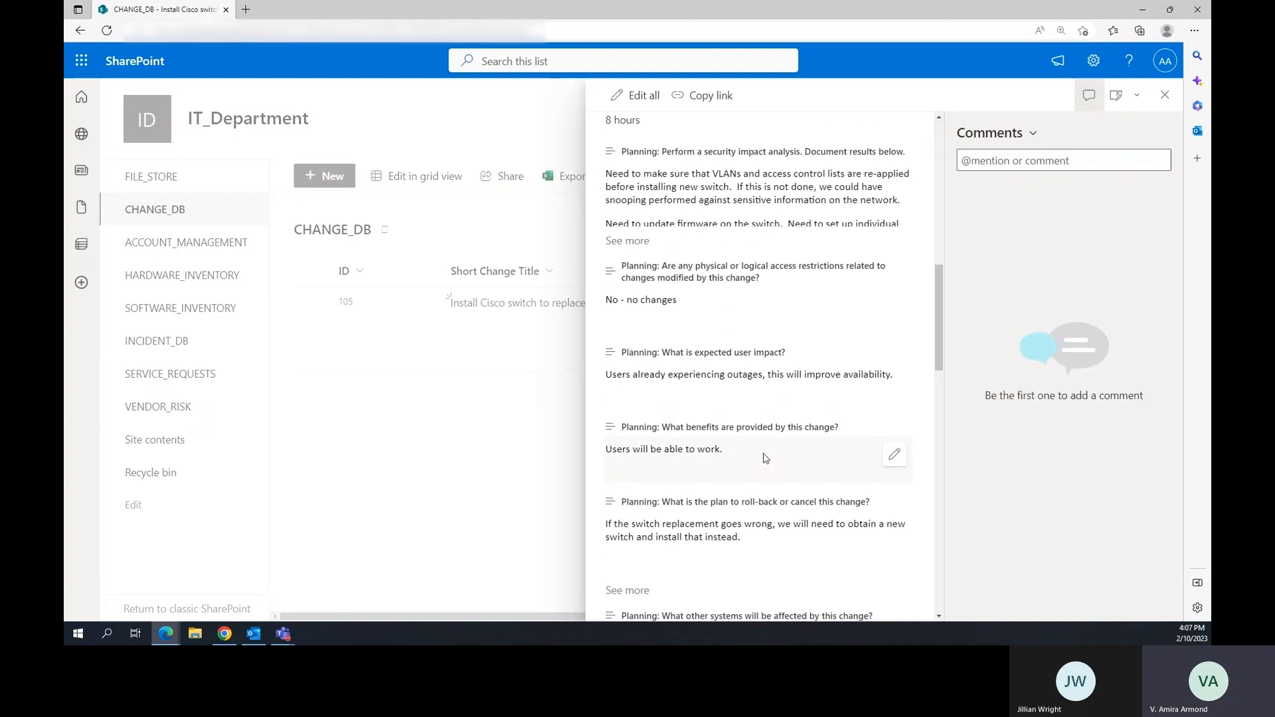
scroll(684, 303, "up", 1)
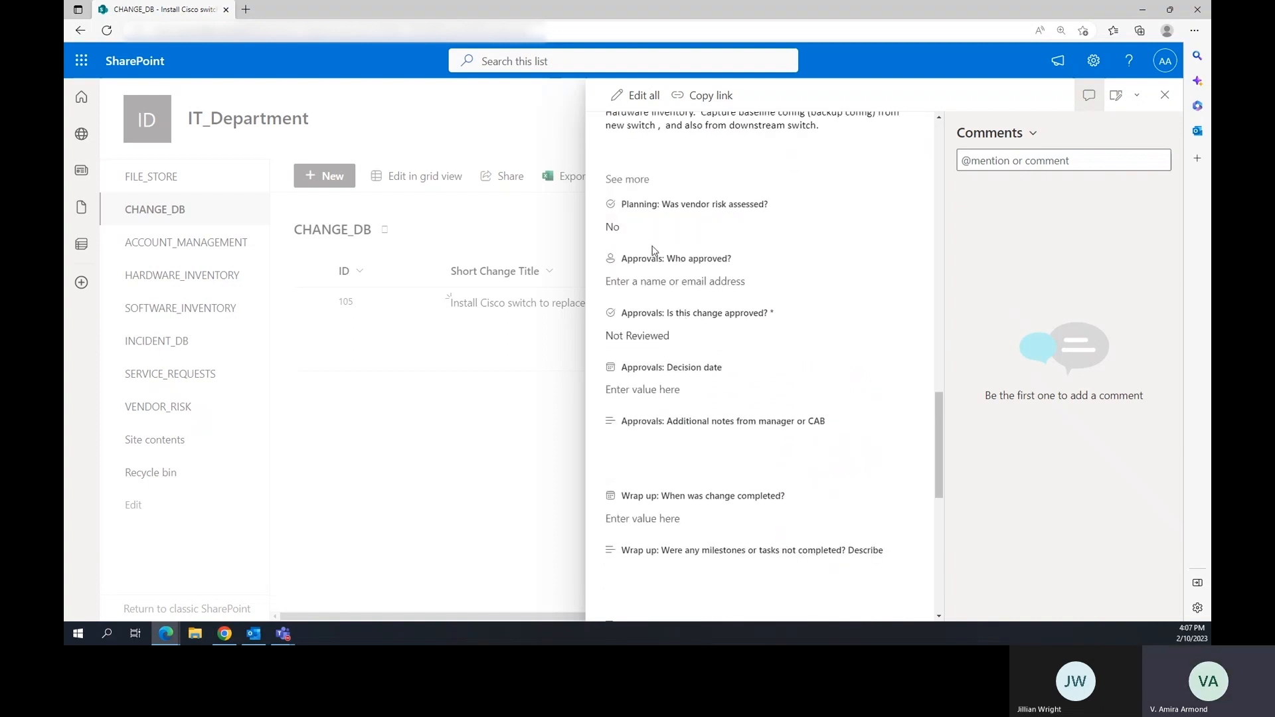
Change the answer to "Planning: Was vendor risk assessed?" to Yes.
left_click(638, 227)
left_click(621, 280)
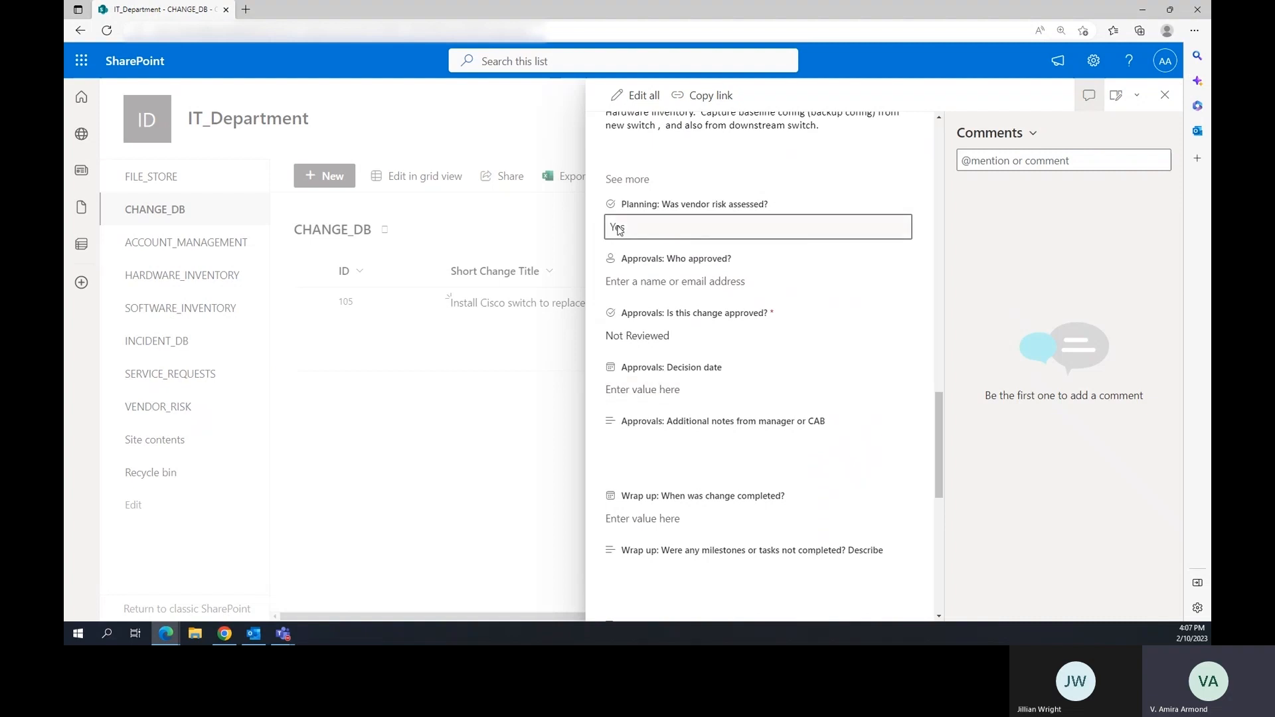
left_click(657, 230)
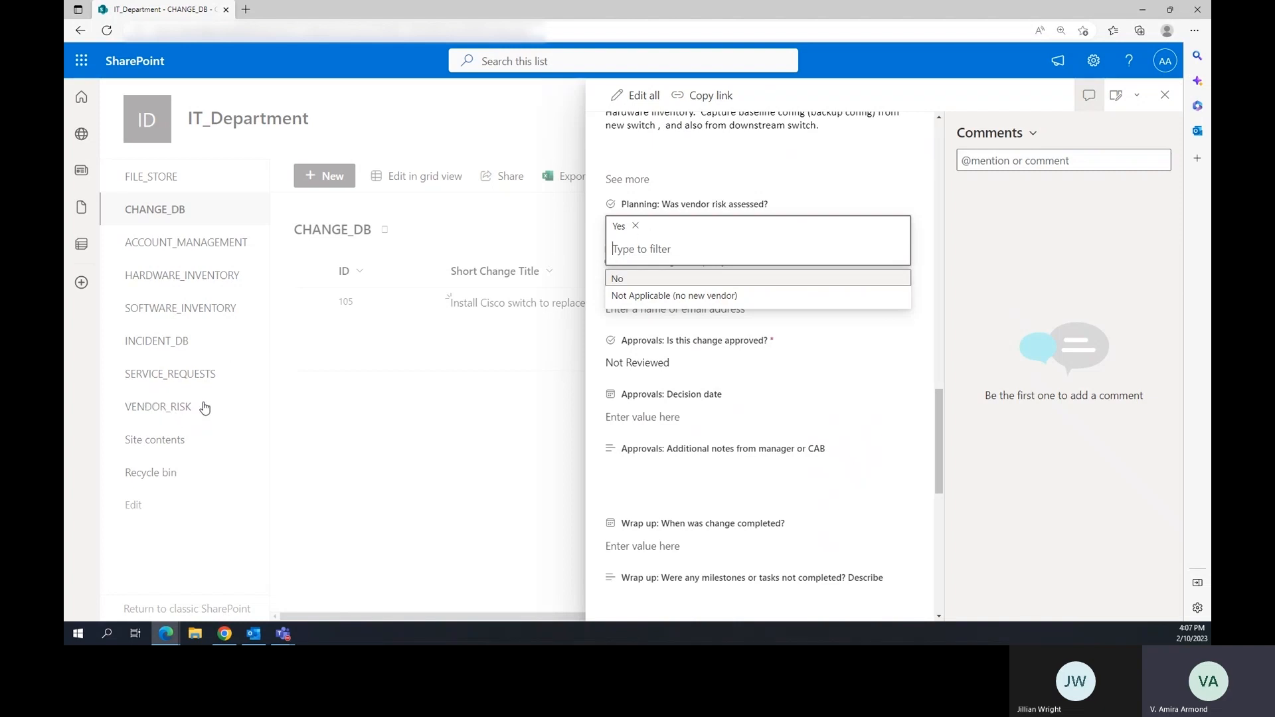
left_click(667, 205)
Clear the vendor risk answer and choose No instead.
left_click(620, 225)
left_click(636, 226)
left_click(639, 229)
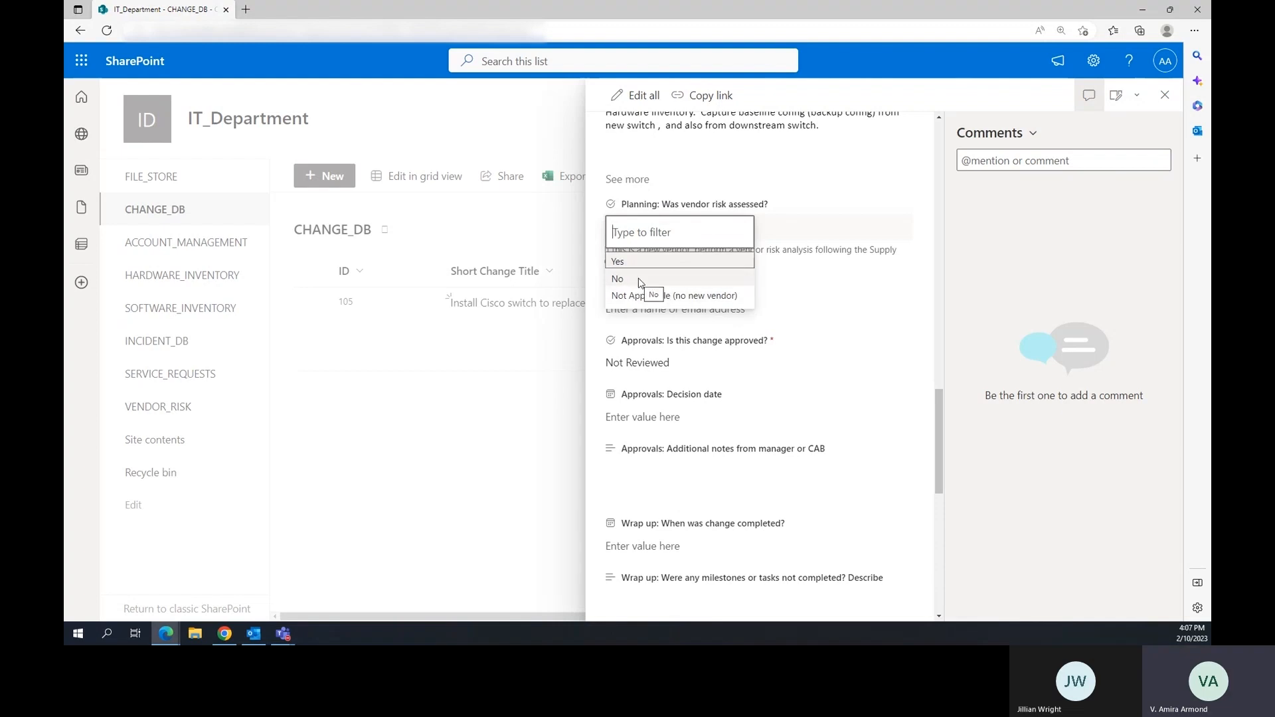
left_click(638, 280)
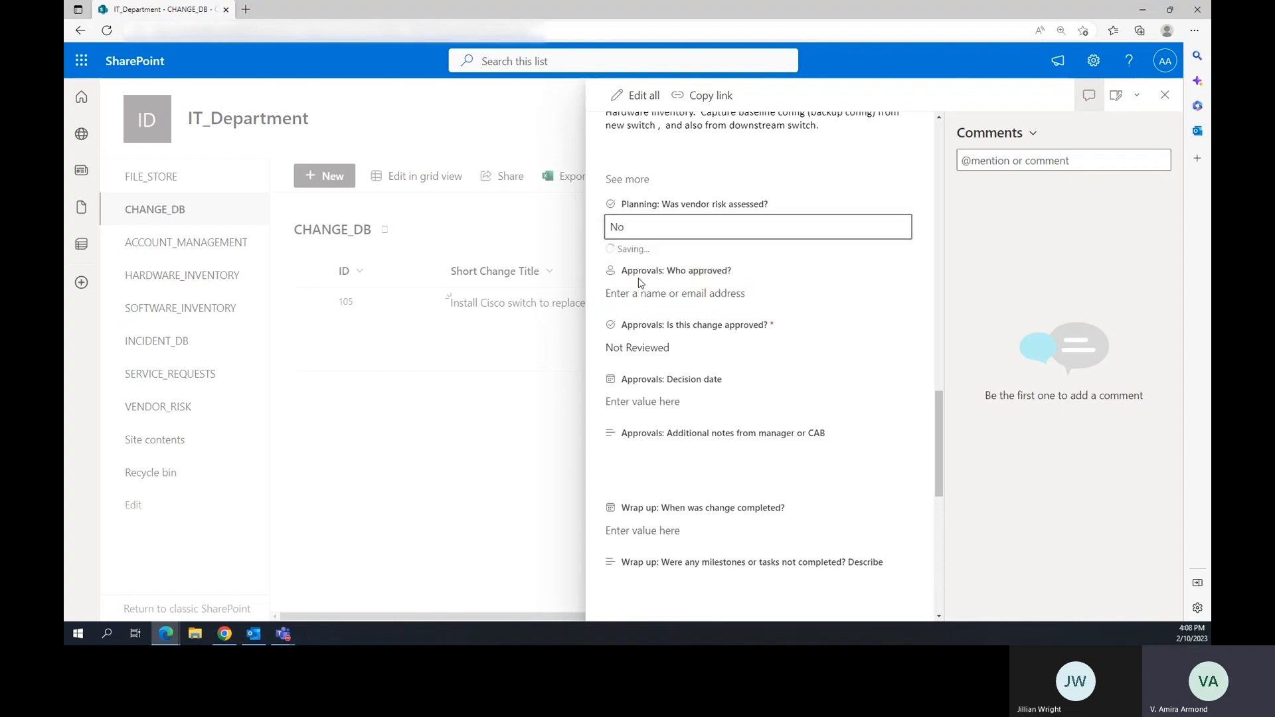
Set the vendor risk answer to "Not Applicable (no new vendor)" and close the change request.
left_click(653, 234)
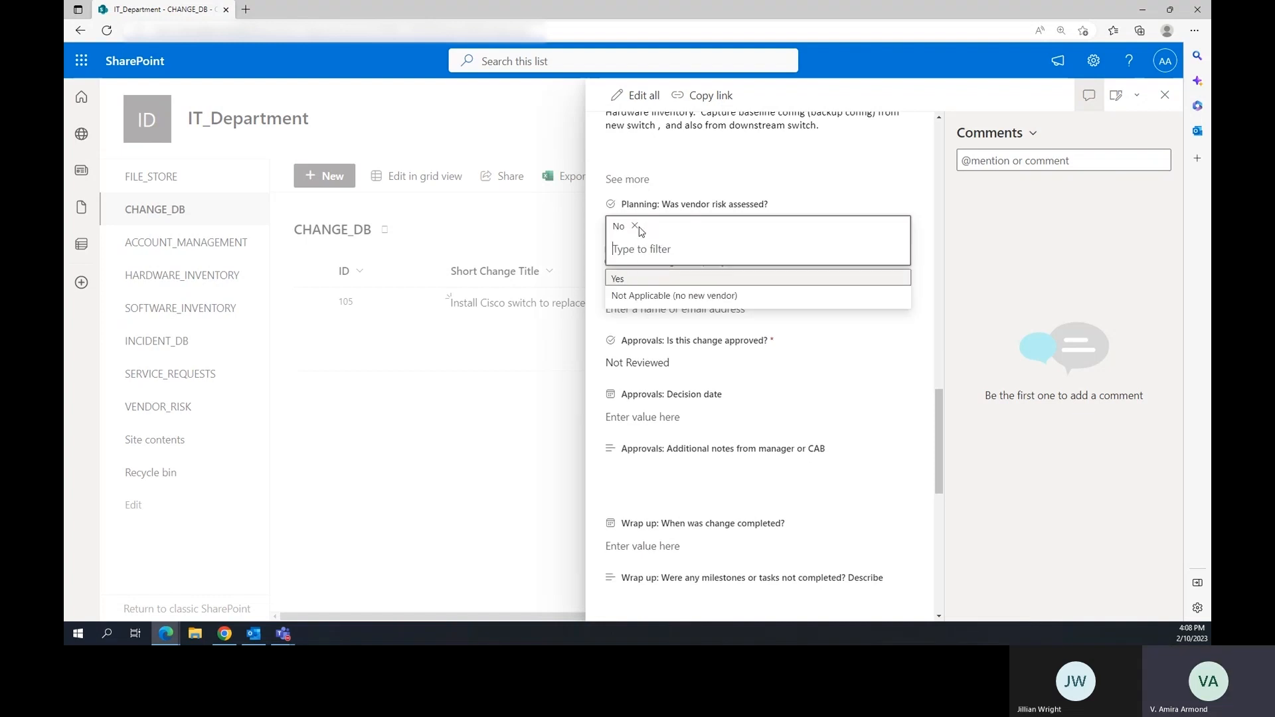
left_click(733, 211)
left_click(647, 236)
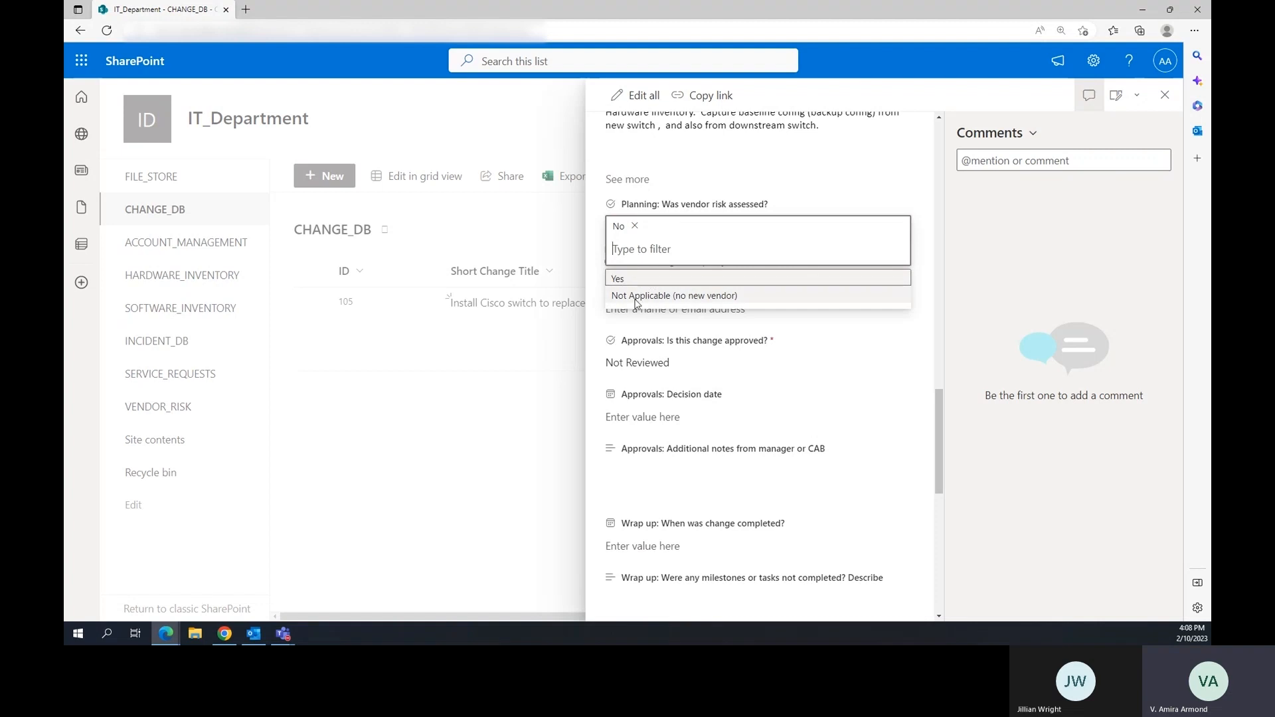
left_click(636, 296)
left_click(663, 207)
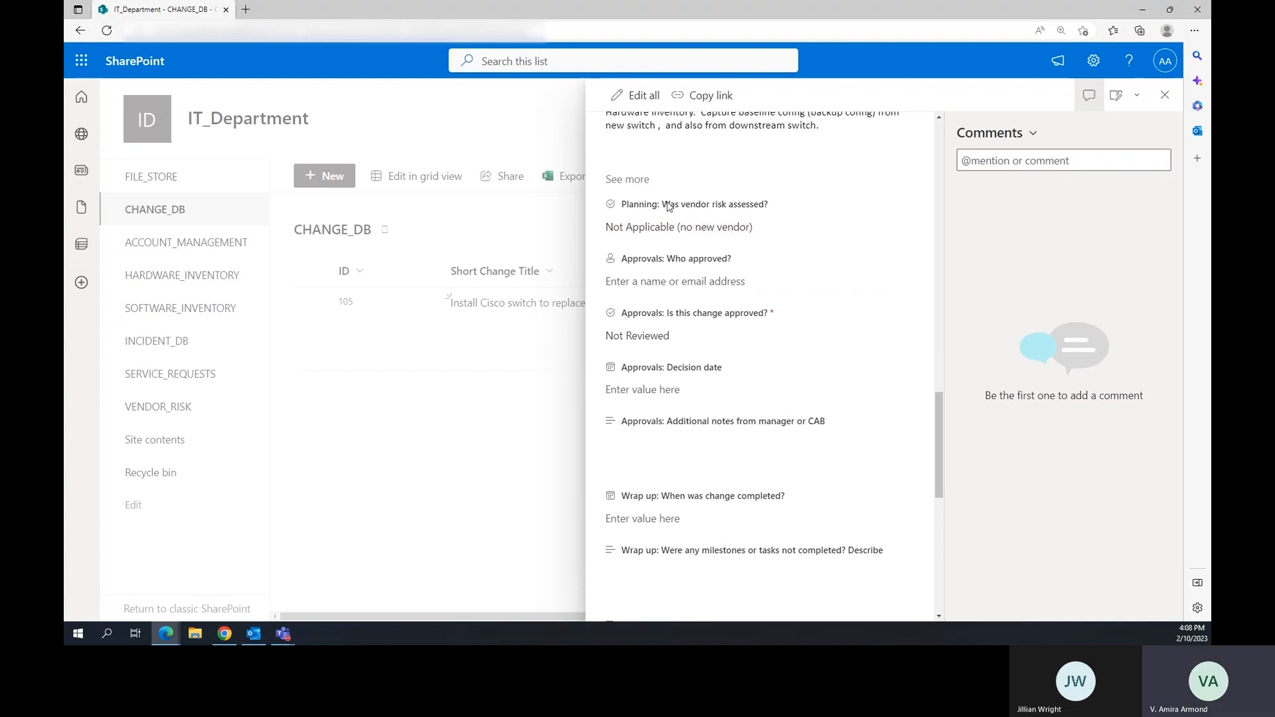
scroll(670, 210, "up", 2)
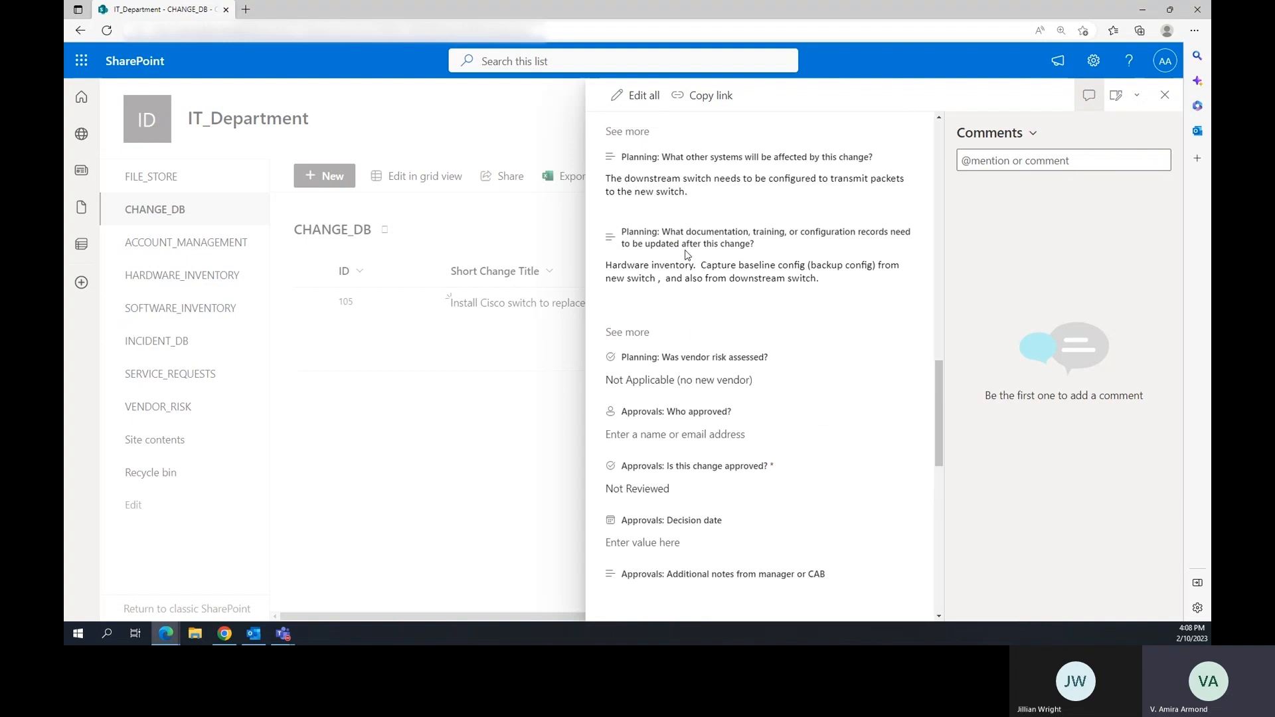
scroll(668, 370, "down", 1)
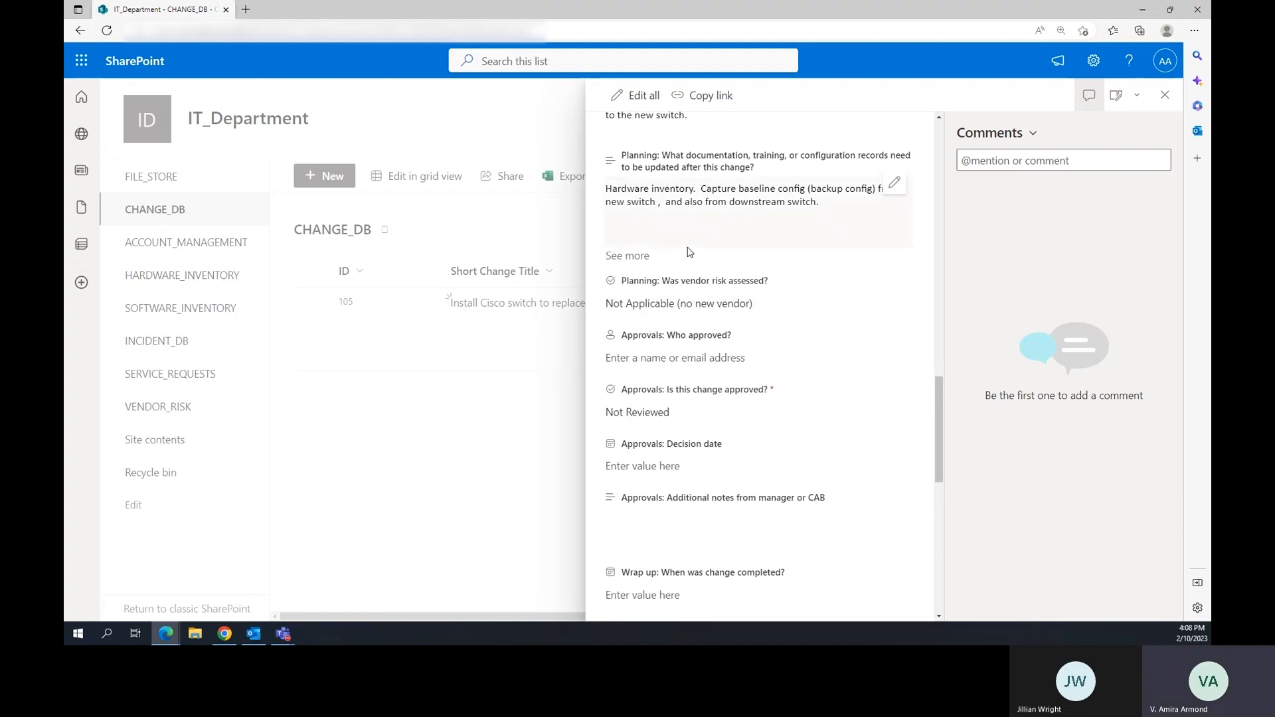
left_click(1165, 95)
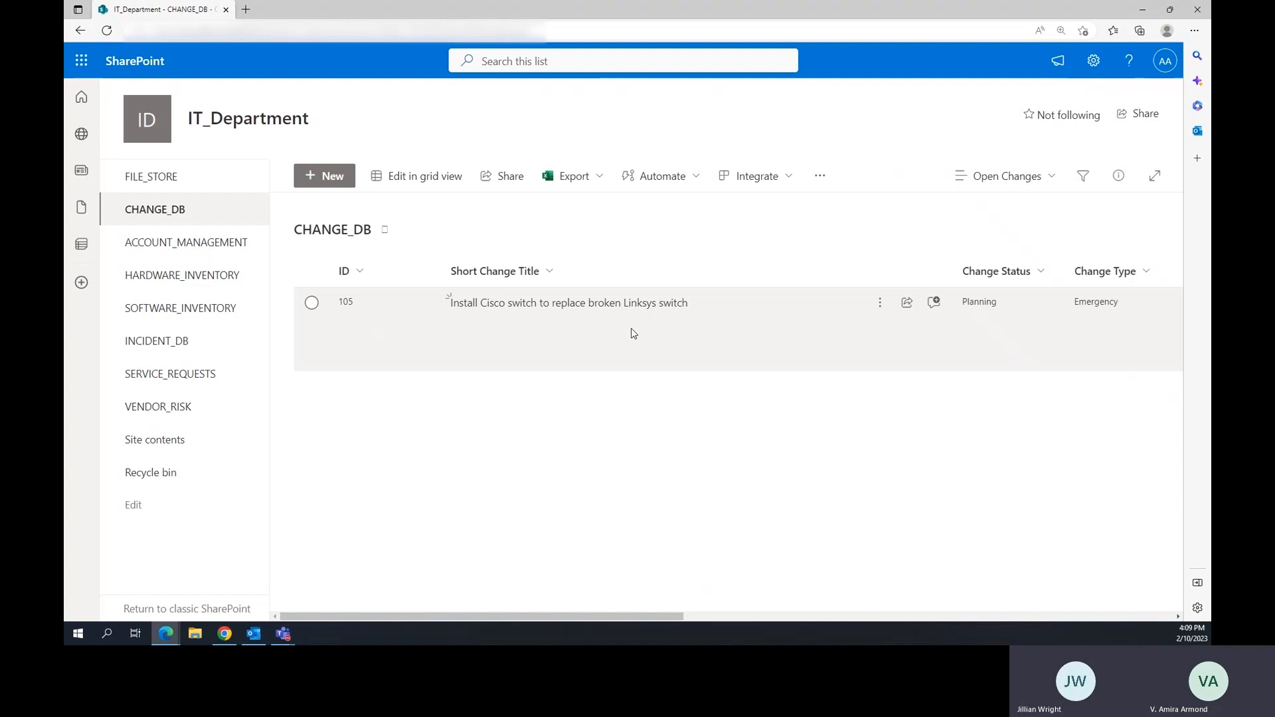
Reopen the Cisco switch change request, go through its planning answers and enter the approver's name under "Approvals: Who approved?".
left_click(606, 305)
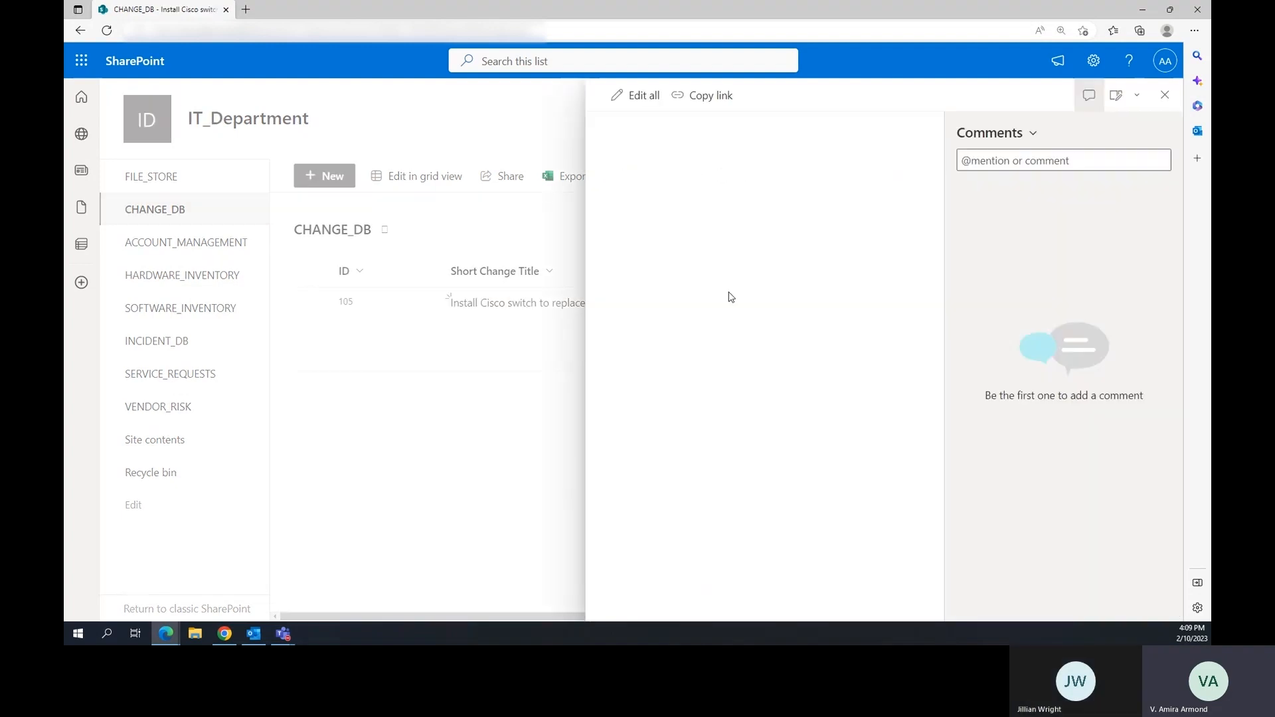
scroll(707, 237, "down", 1)
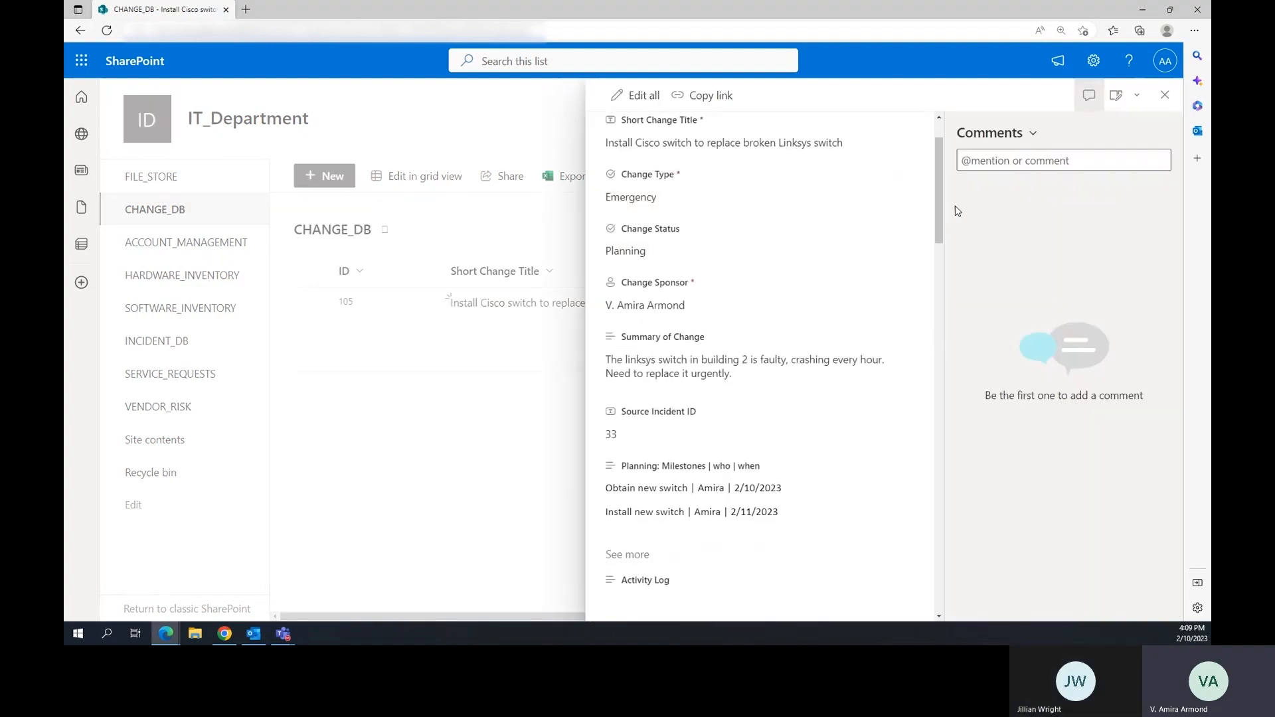
scroll(940, 211, "down", 1)
left_click_drag(940, 211, 940, 330)
scroll(684, 219, "down", 2)
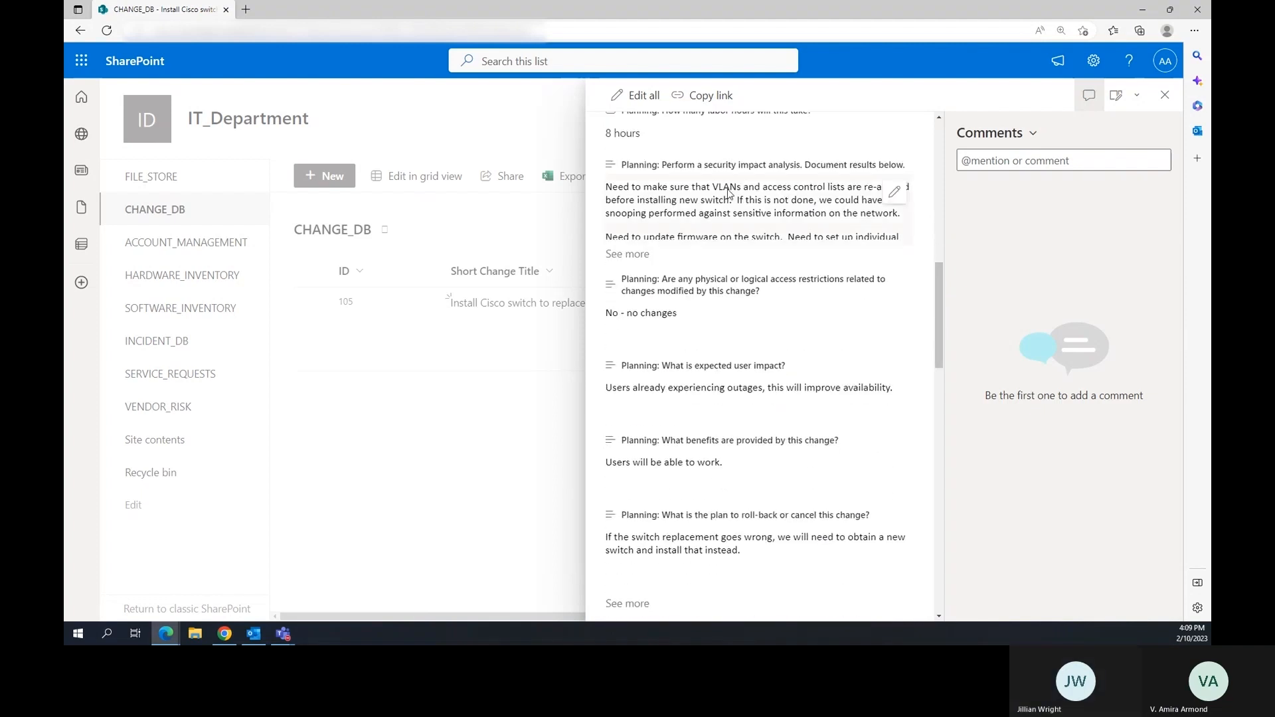
scroll(764, 298, "down", 10)
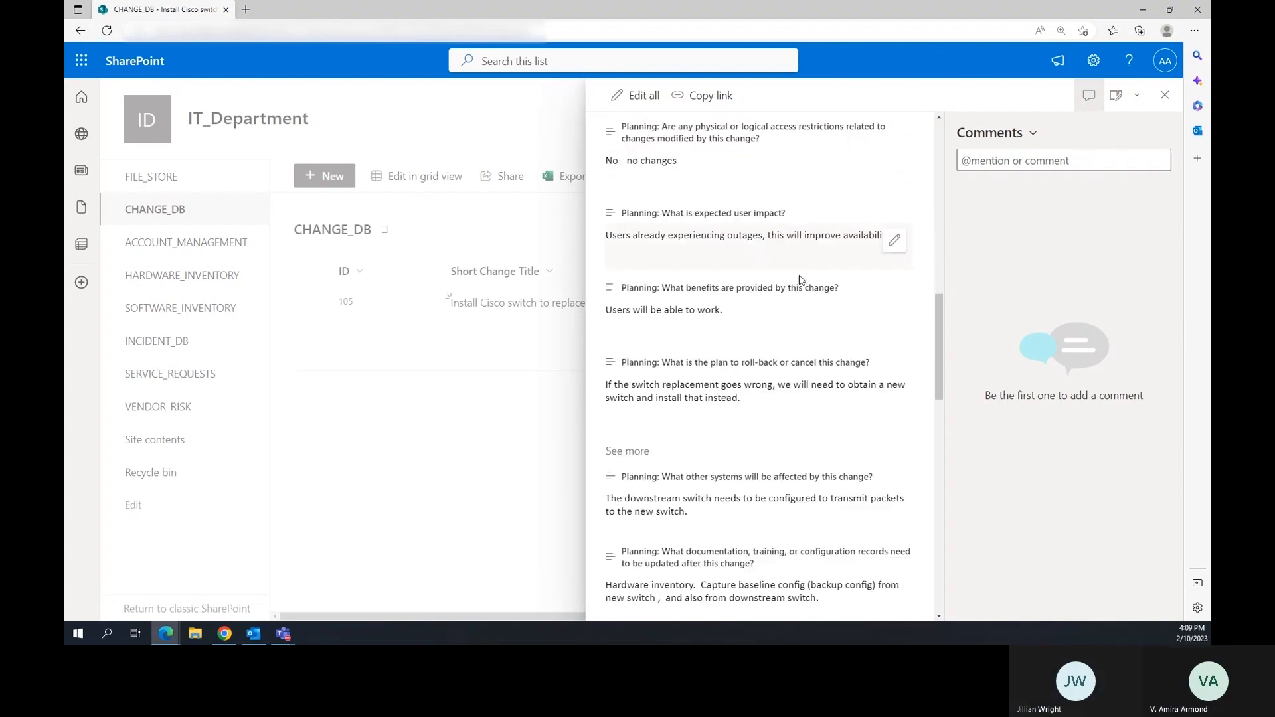
scroll(895, 328, "up", 3)
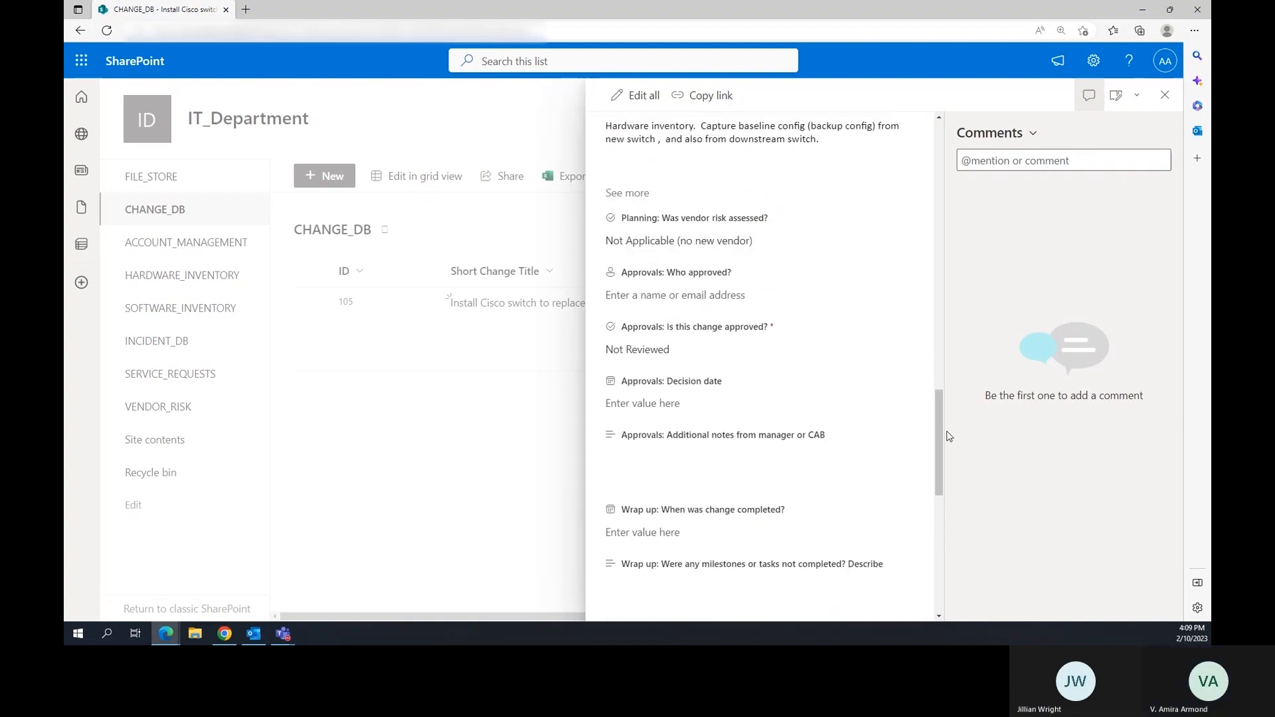
scroll(939, 458, "up", 1)
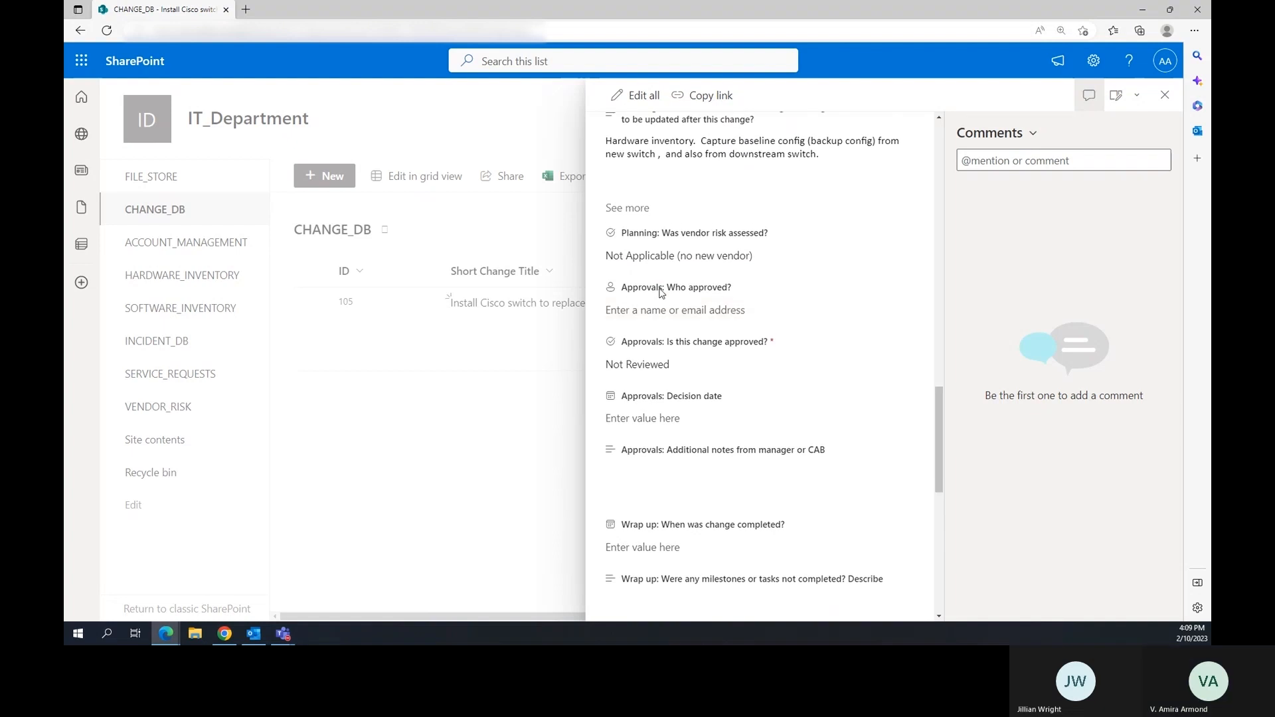
left_click(658, 316)
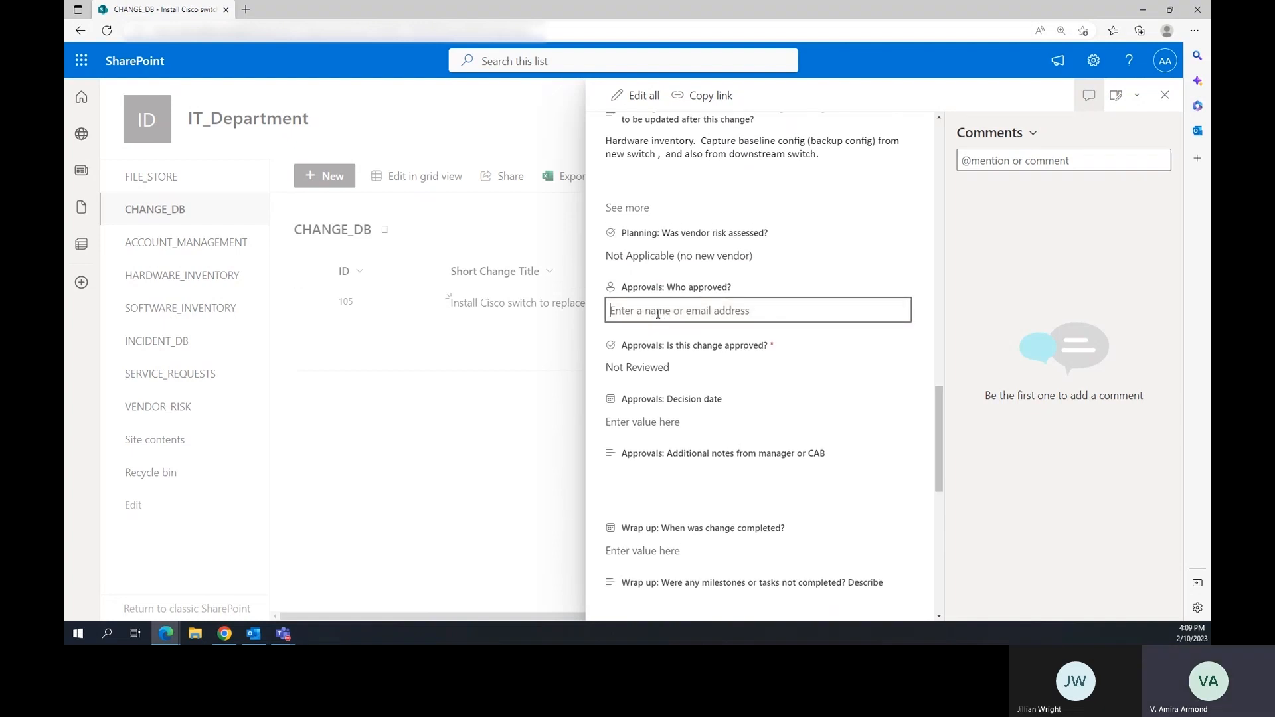
type("jil")
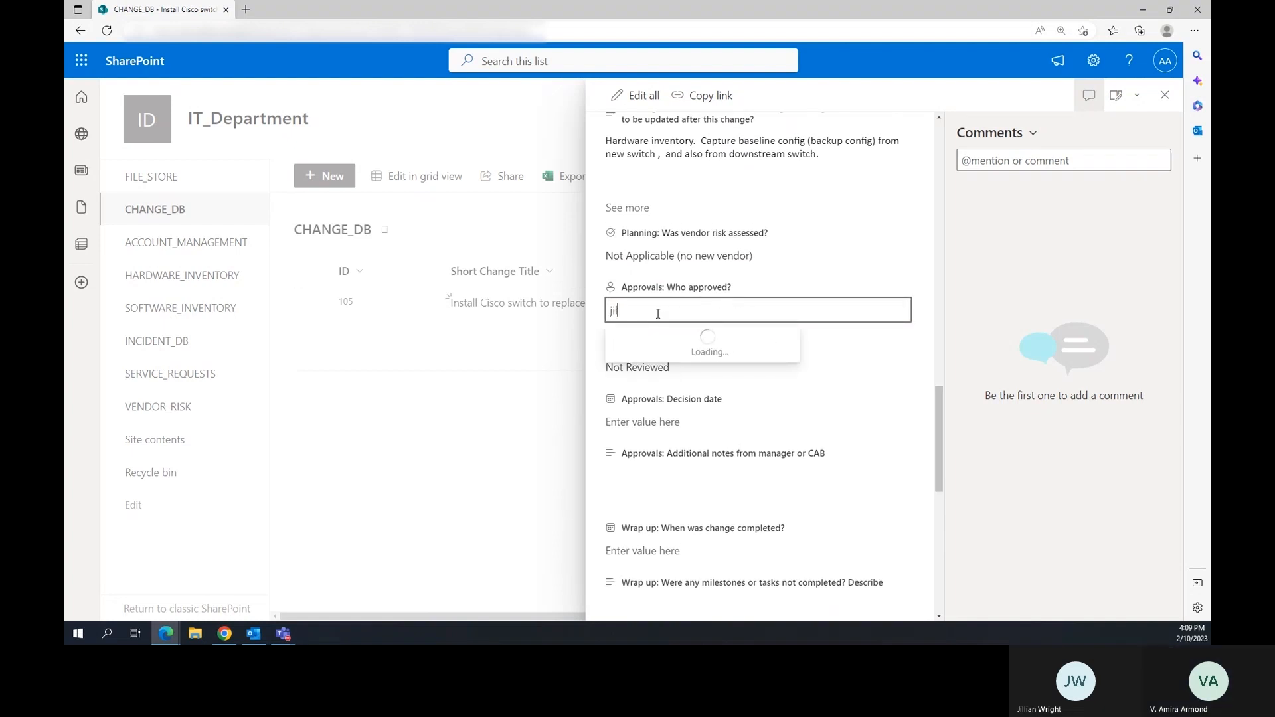
left_click(664, 345)
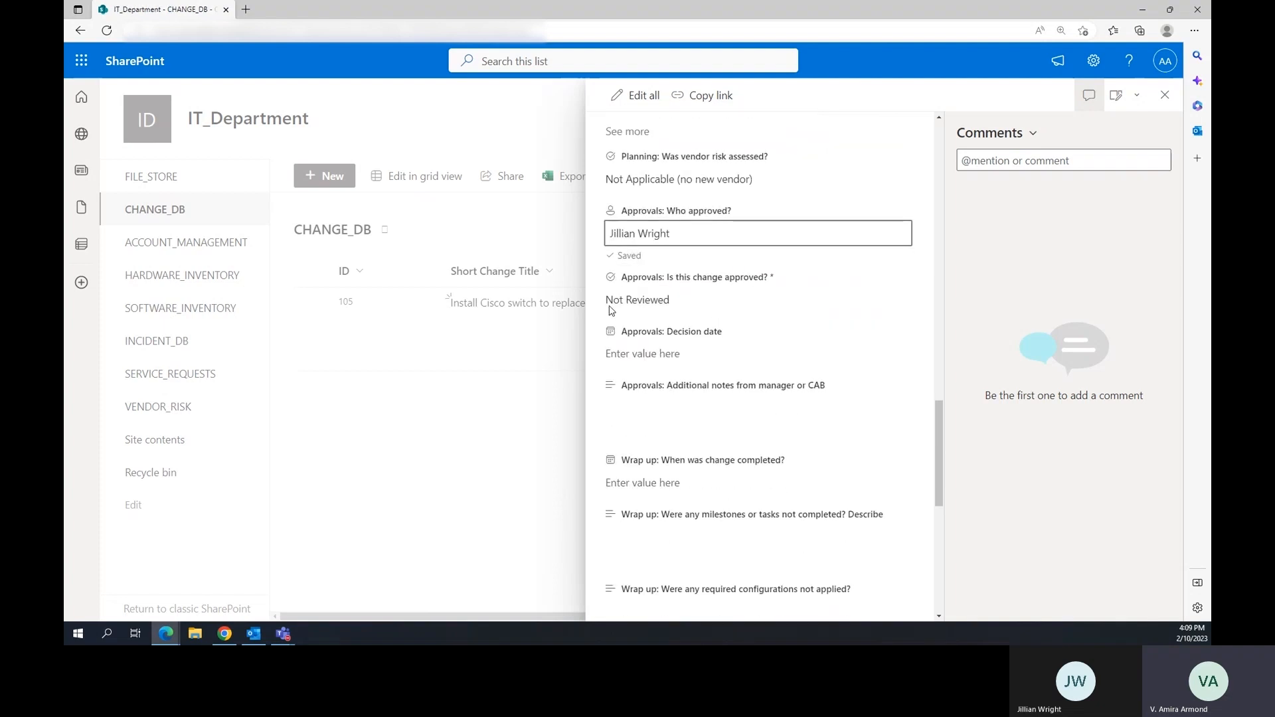
Mark the change as Approved and set the decision date to 2/10/2023.
left_click(614, 307)
left_click(634, 296)
left_click(631, 356)
left_click(644, 280)
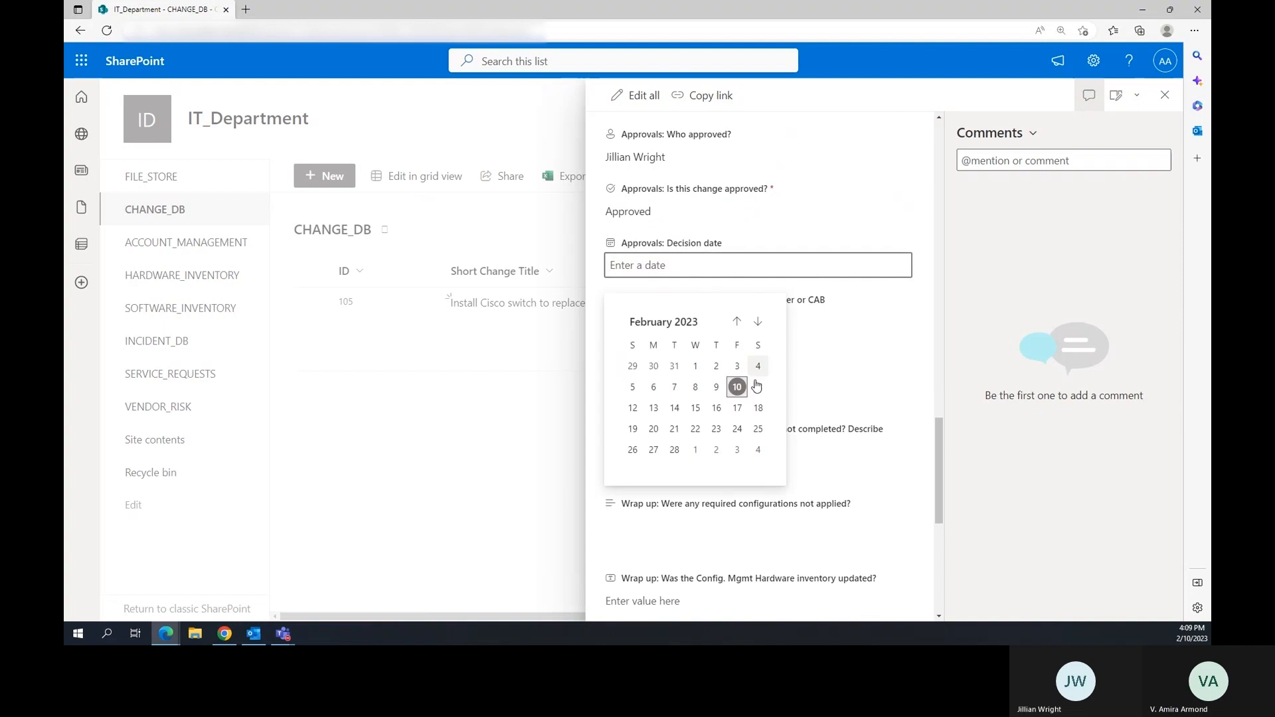
left_click(737, 376)
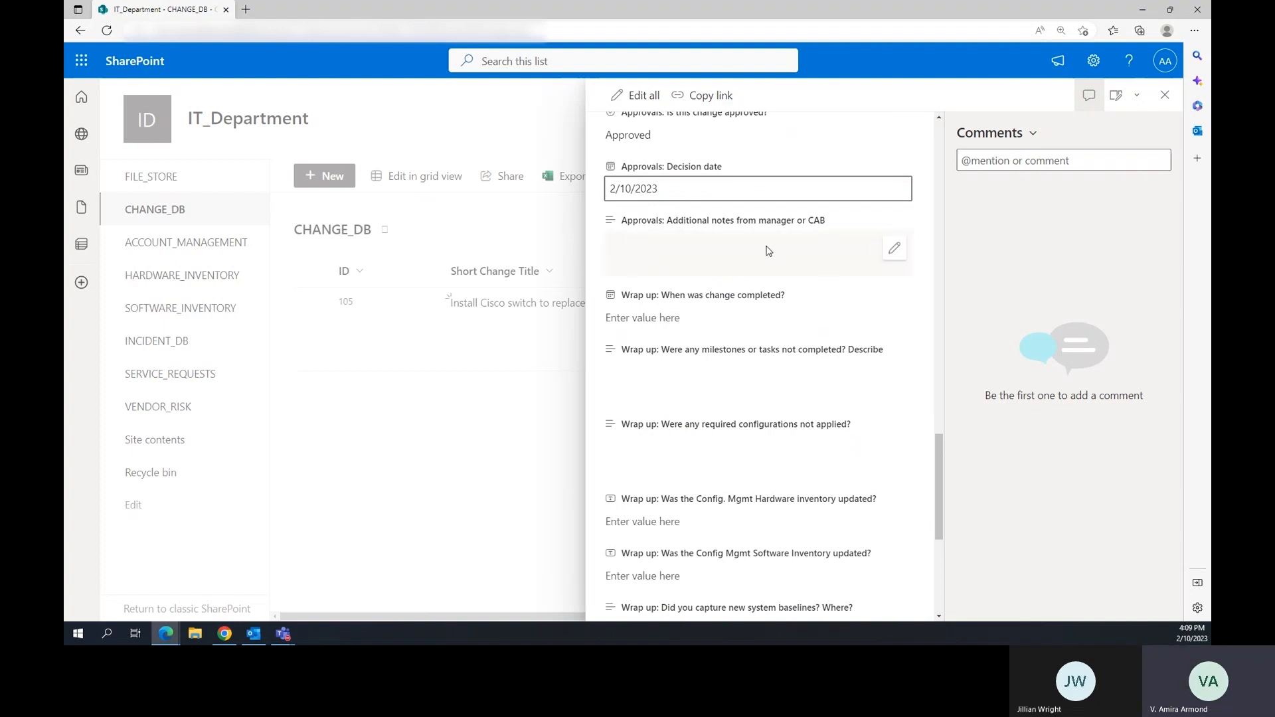
Add and save an additional approval note stating that the named approver approved.
left_click(894, 248)
type("Jil approved")
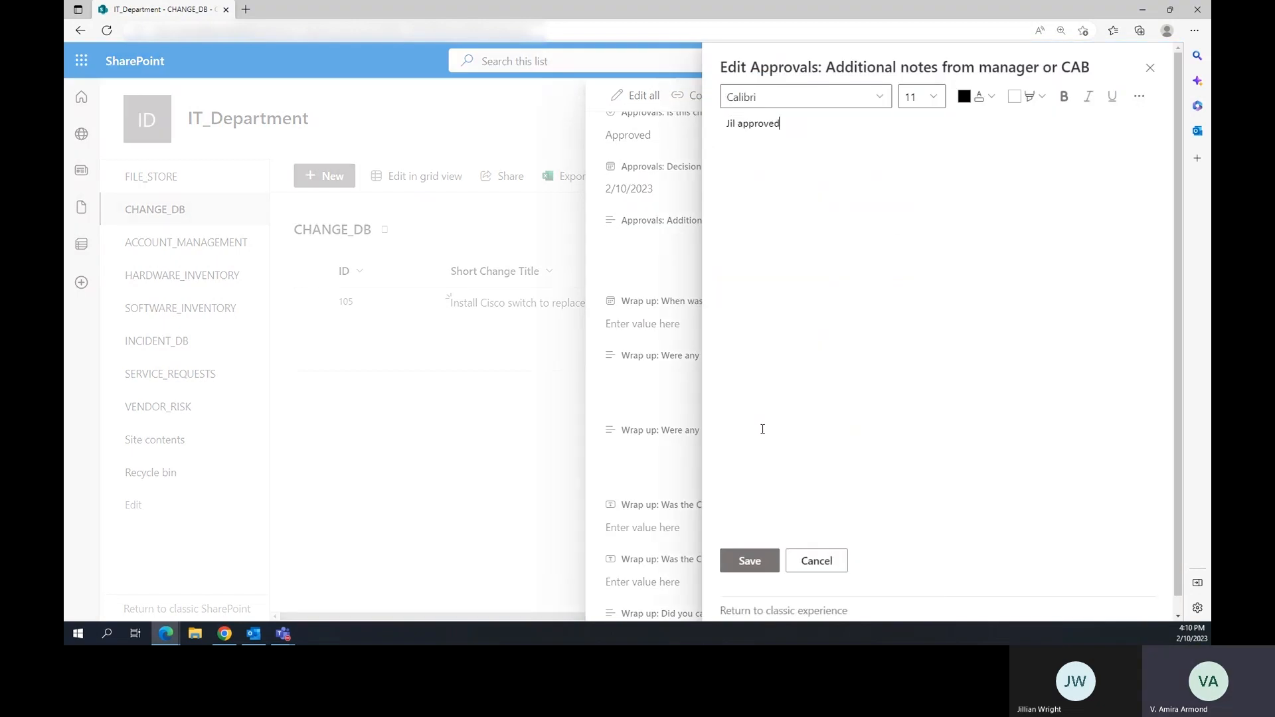
left_click(747, 560)
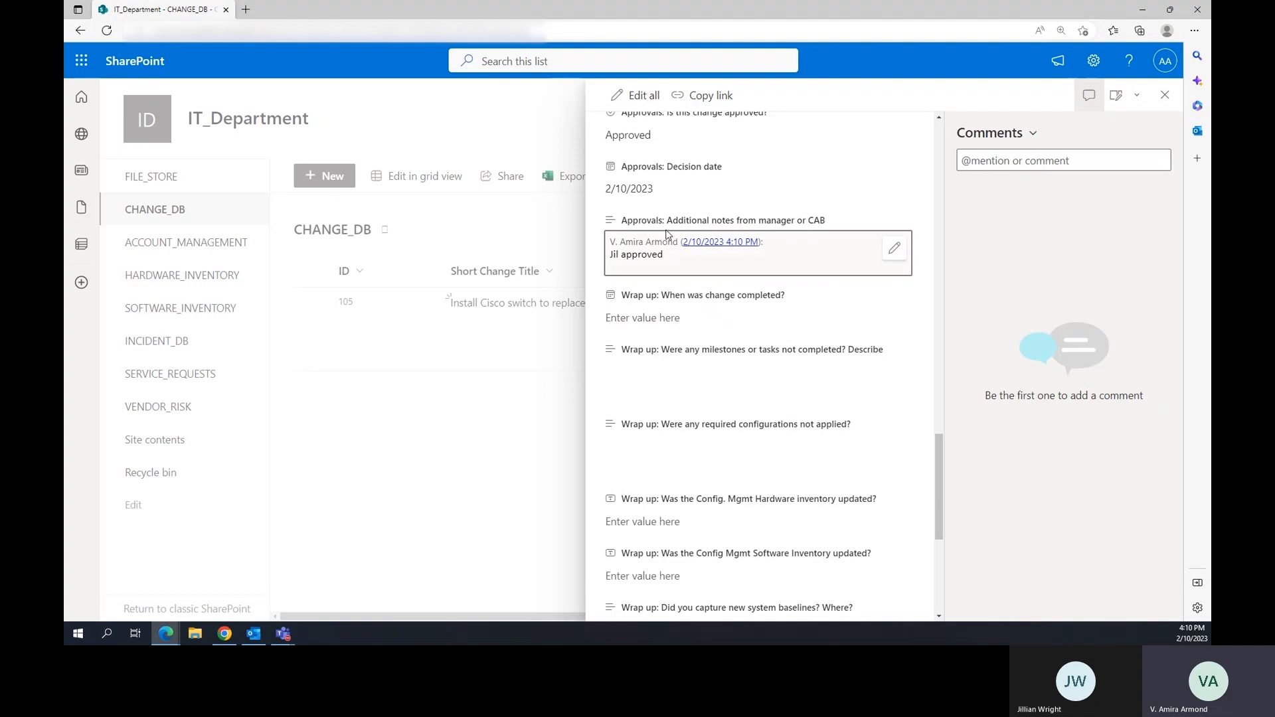
Post the comment "I approve the change today, impact analysis was logical" on the change request.
left_click(1003, 159)
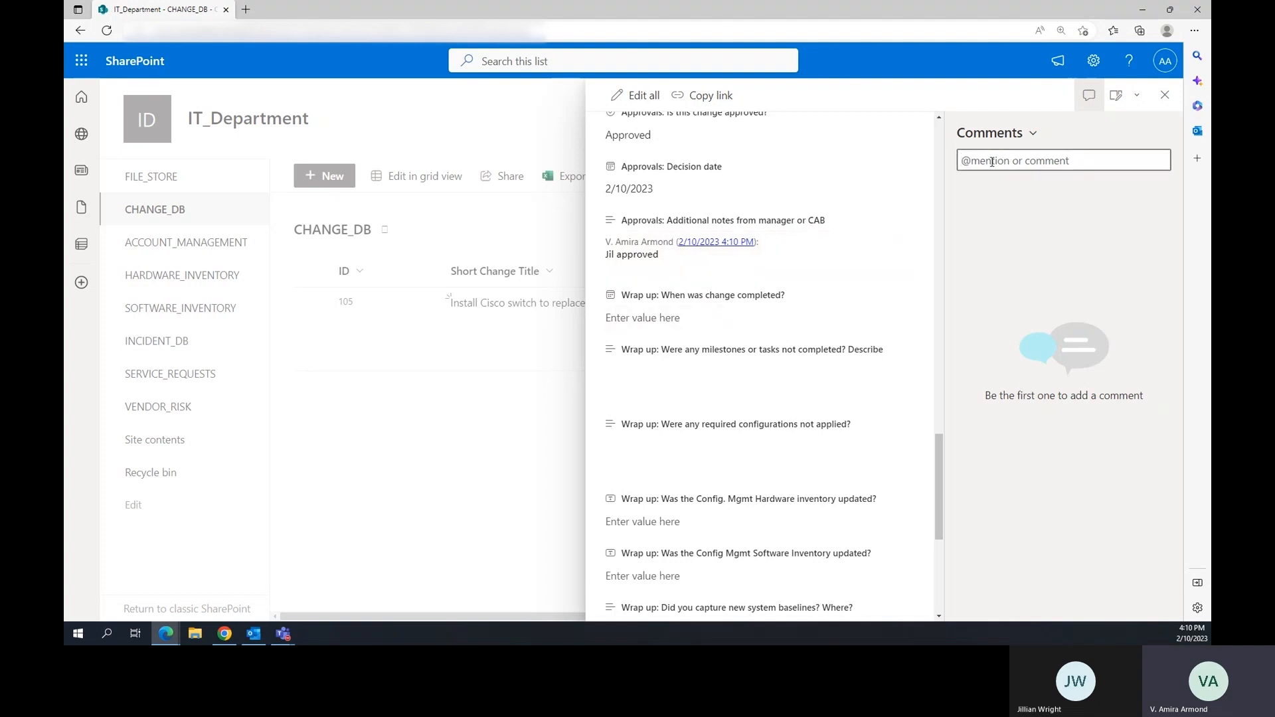
type("I")
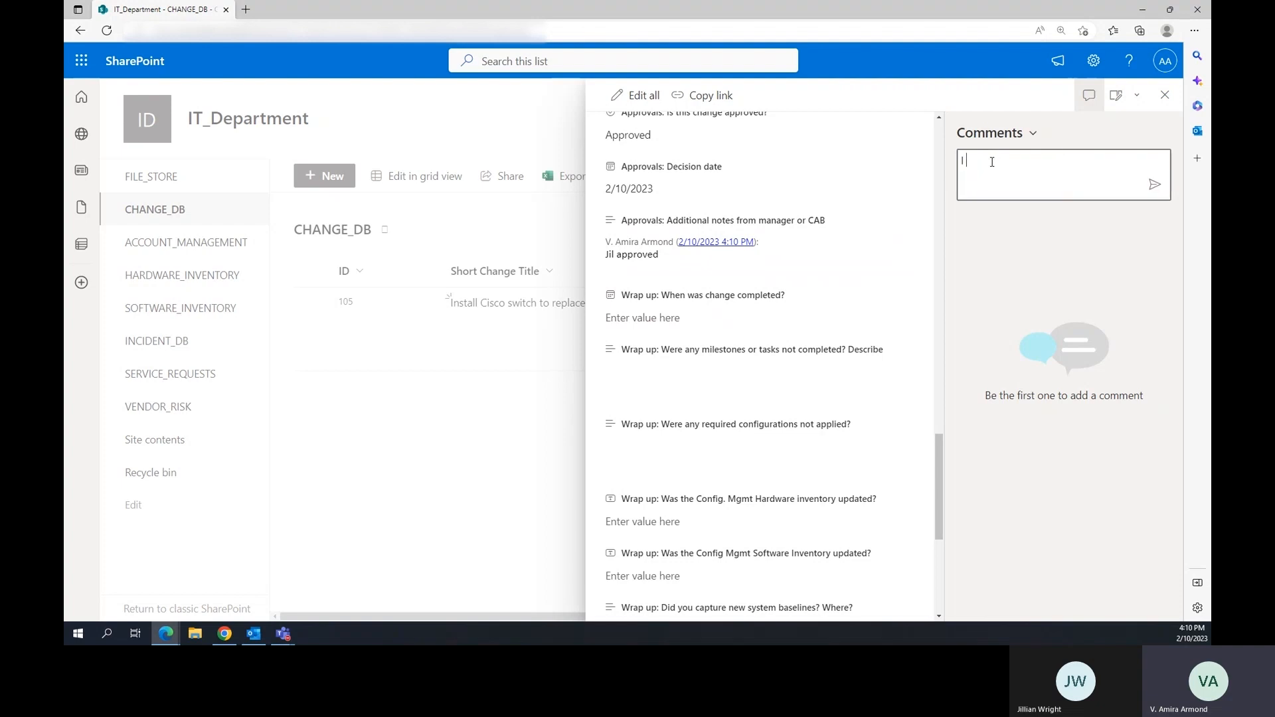
type(" approve the change today, impact ")
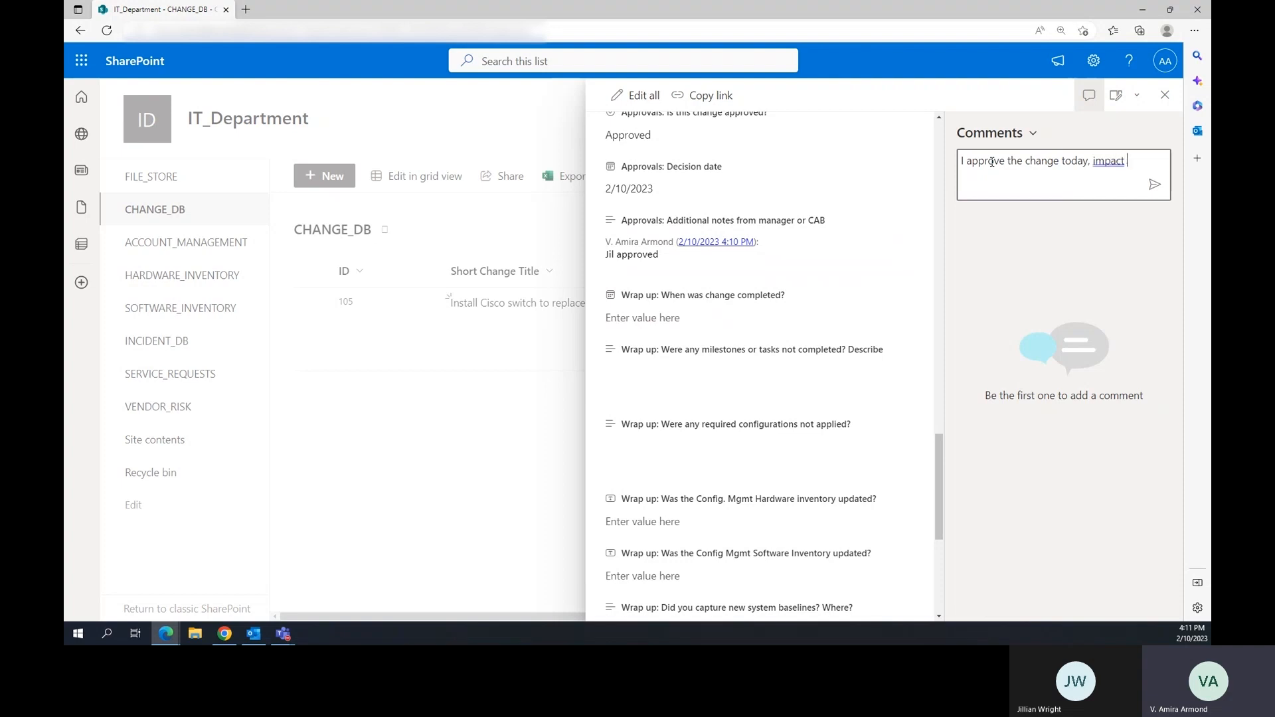
type("analysis was logical")
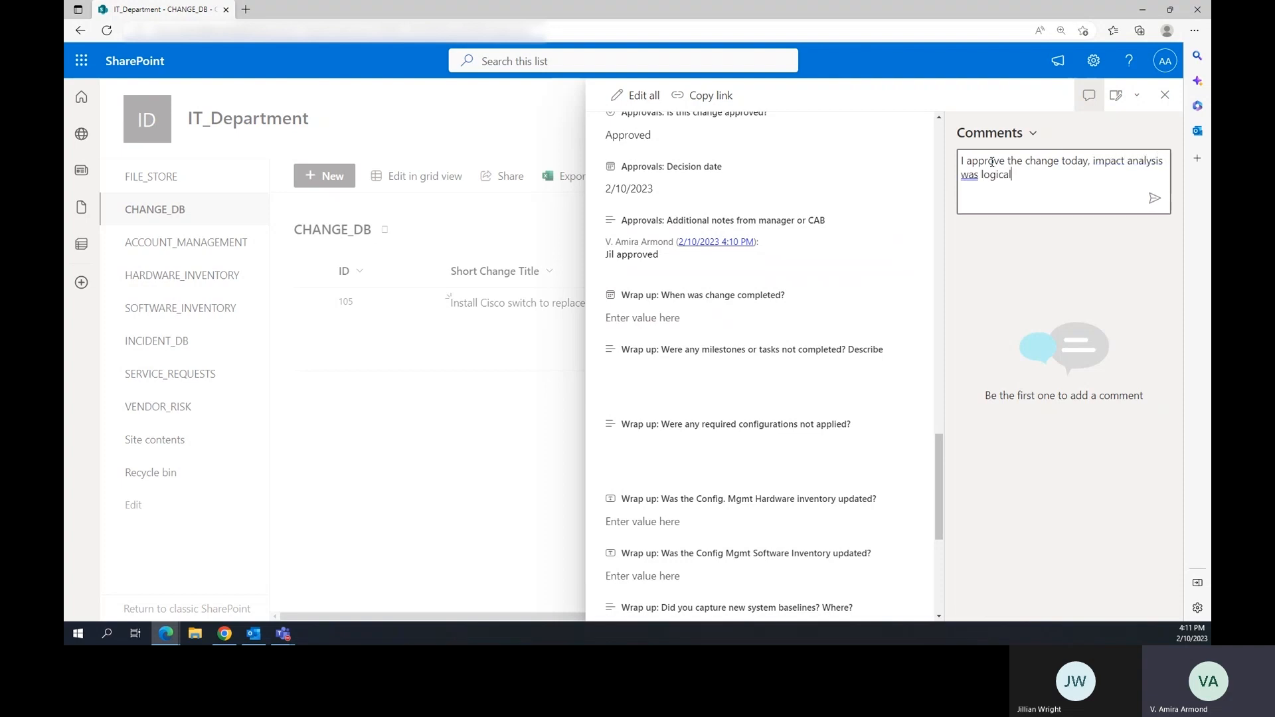
left_click(1154, 198)
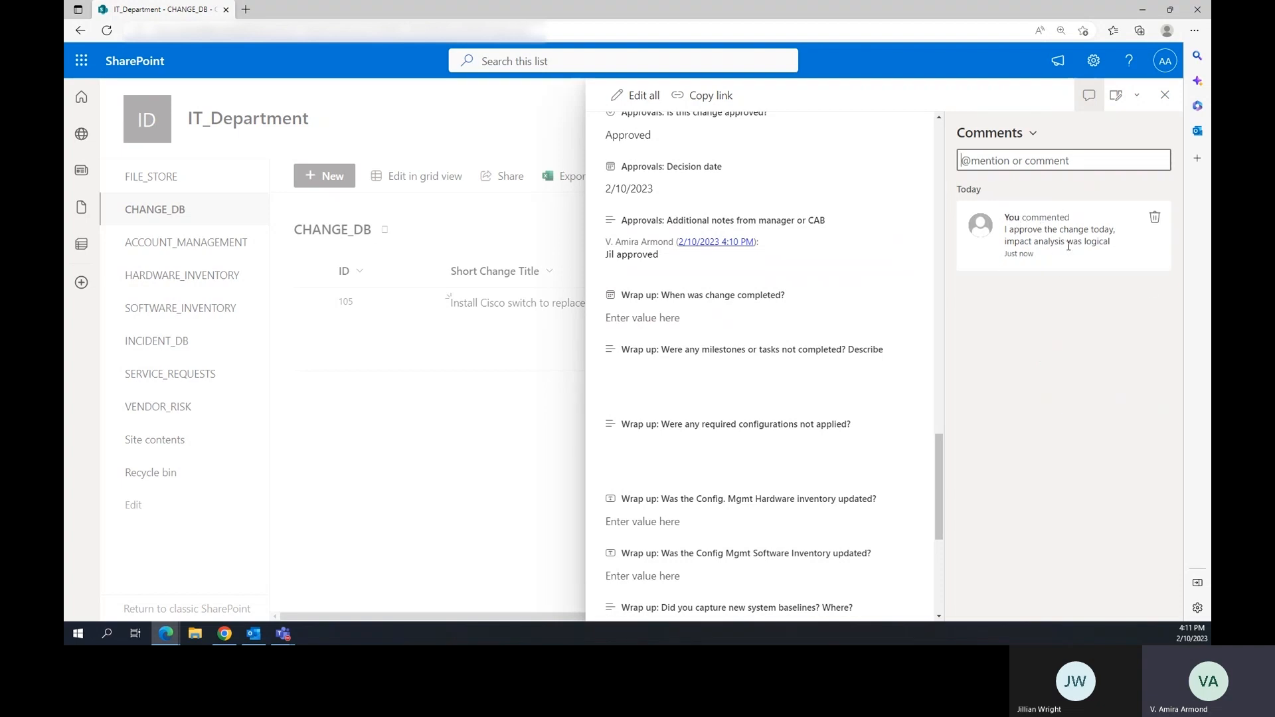
left_click_drag(1010, 232, 1068, 237)
left_click(1099, 239)
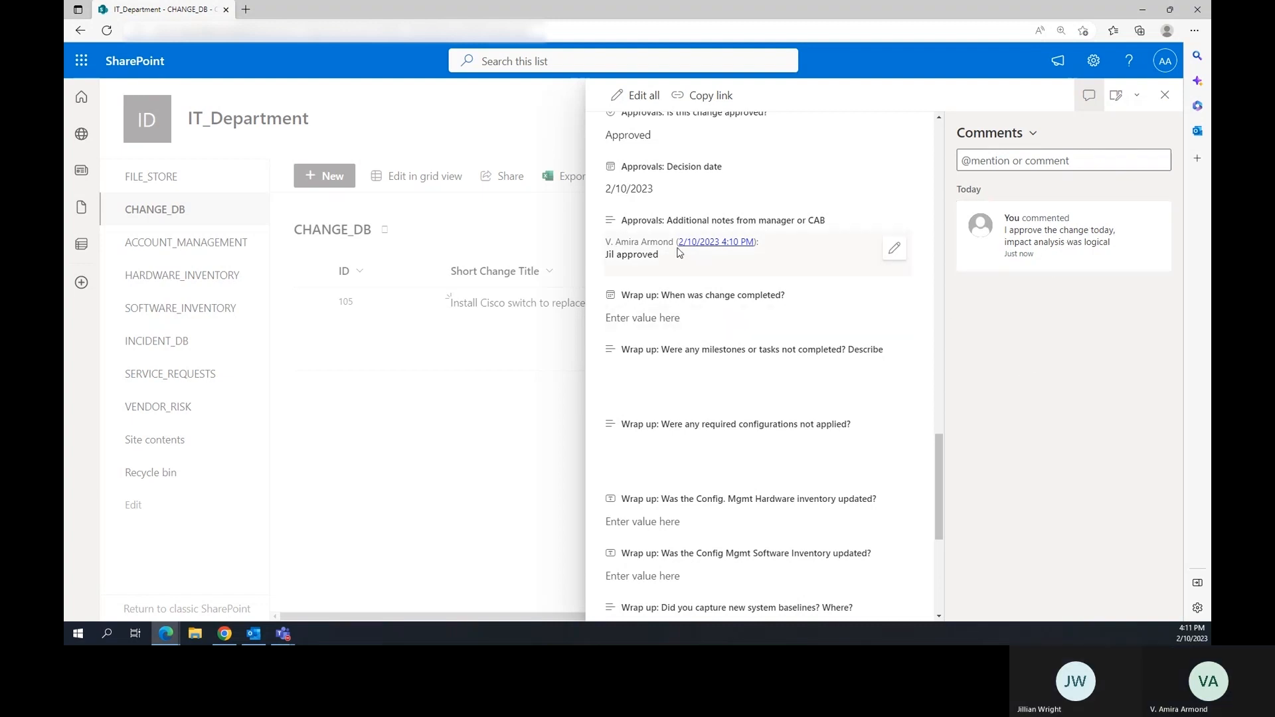
Set the Change Status of the Cisco switch change request to "Approved for Deployment".
scroll(651, 206, "up", 1)
scroll(660, 252, "down", 1)
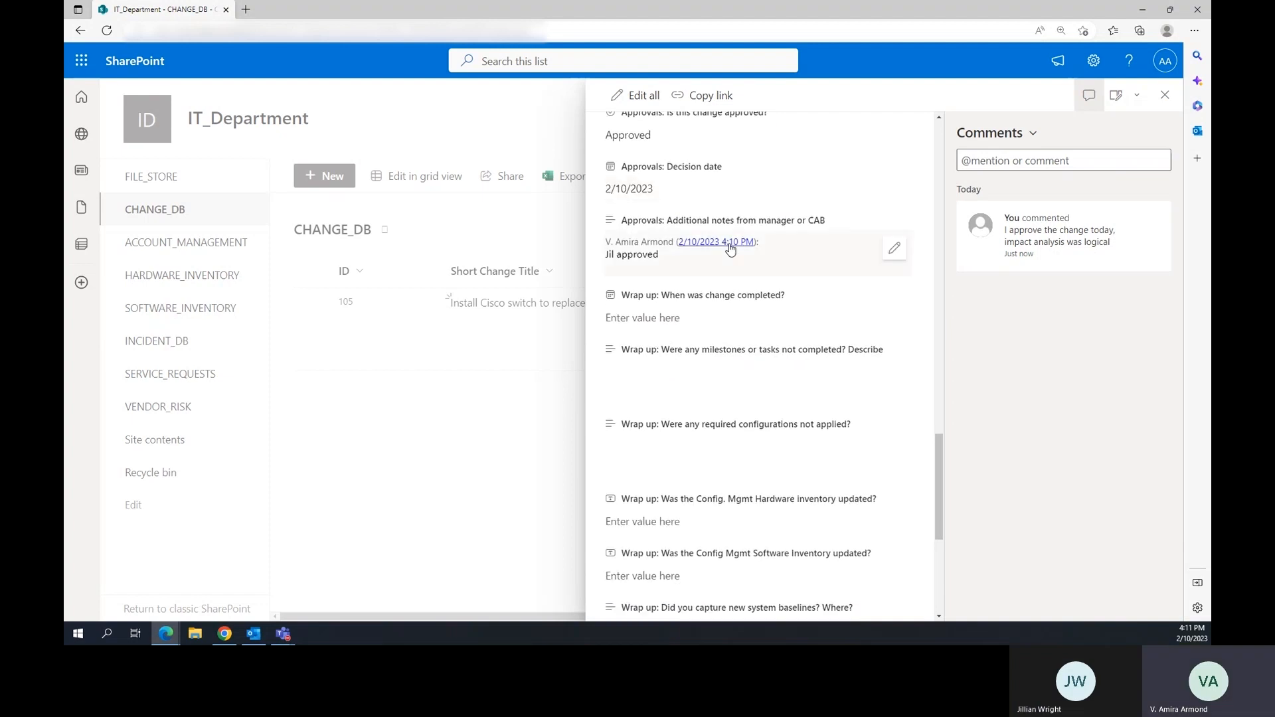
scroll(911, 269, "up", 15)
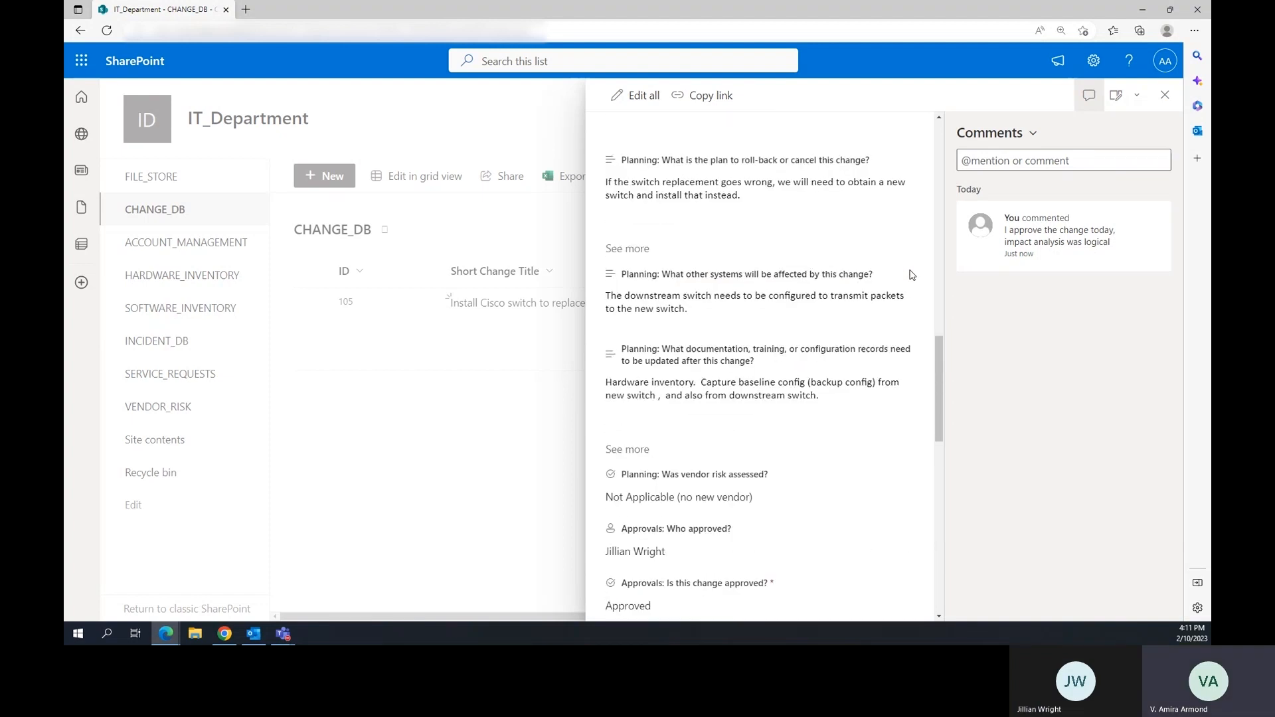
scroll(797, 230, "up", 4)
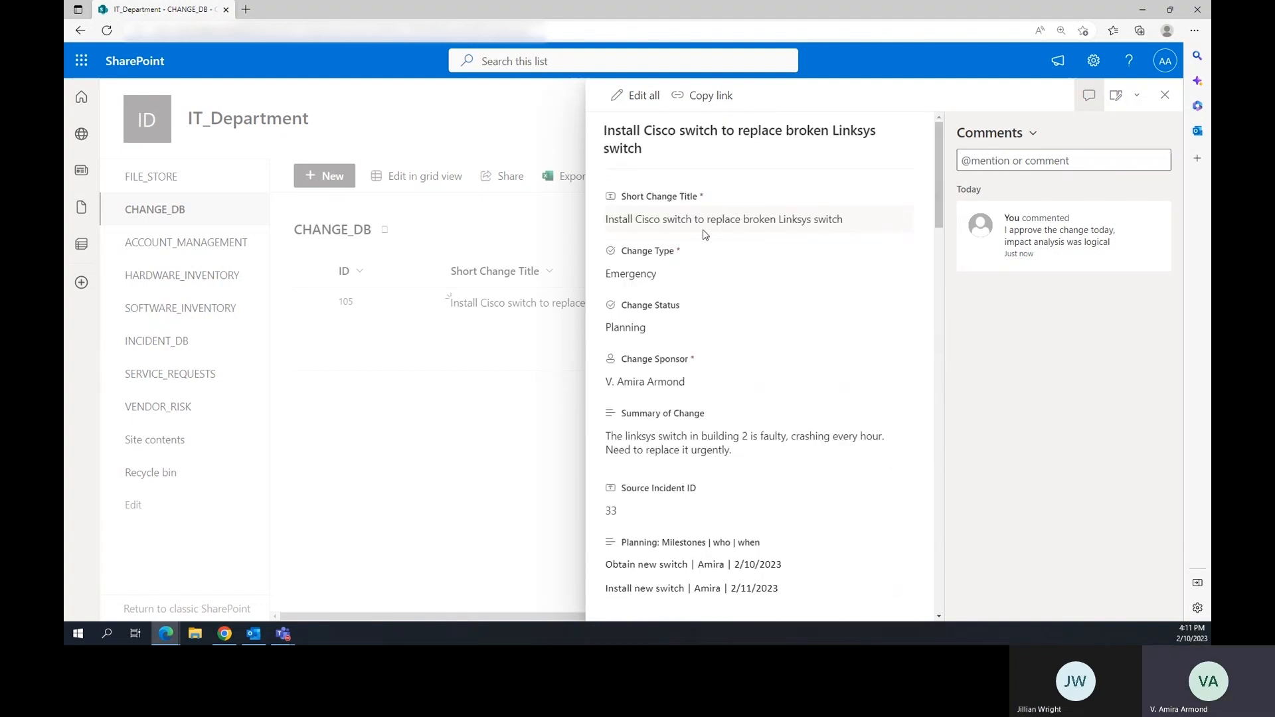
left_click(670, 321)
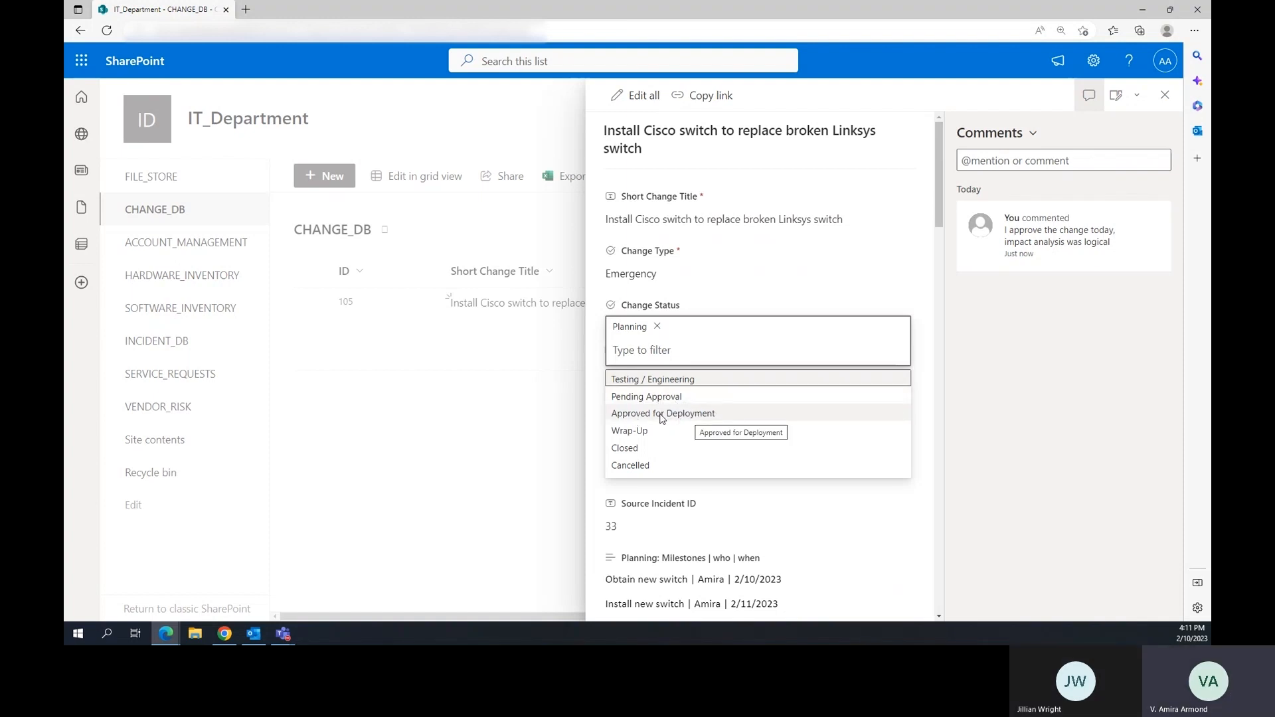
left_click(675, 417)
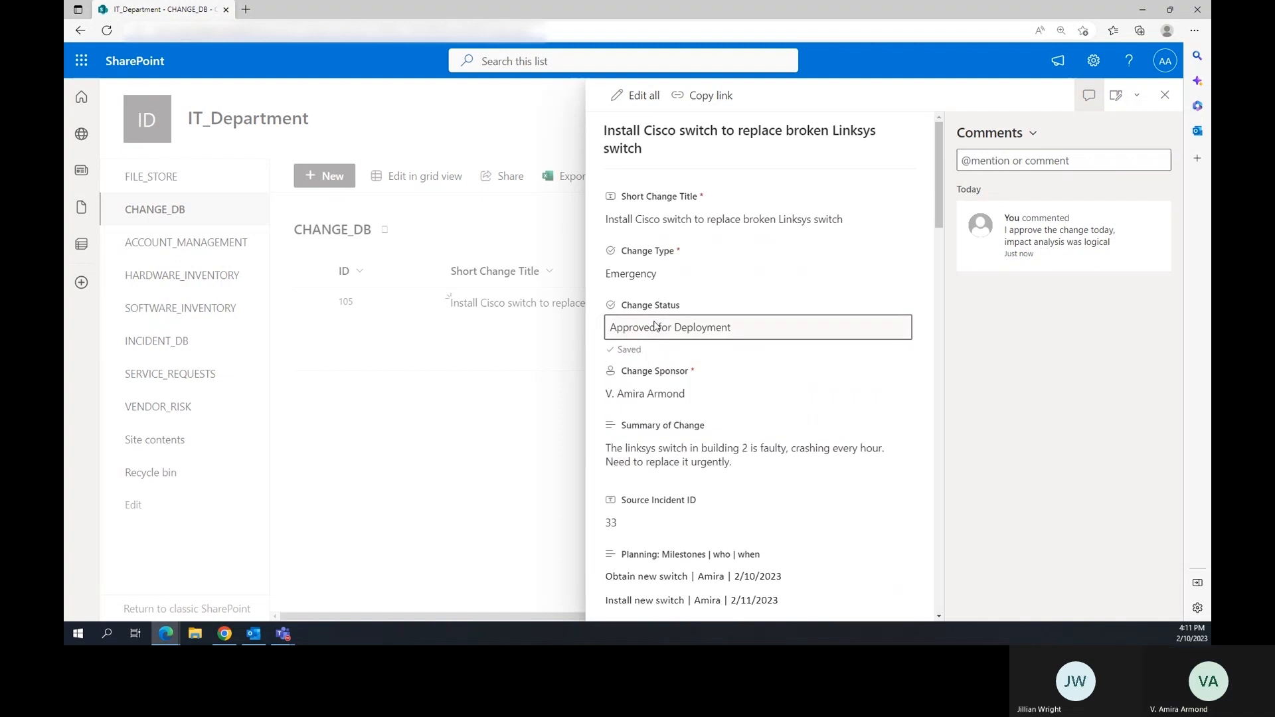
scroll(716, 346, "down", 2)
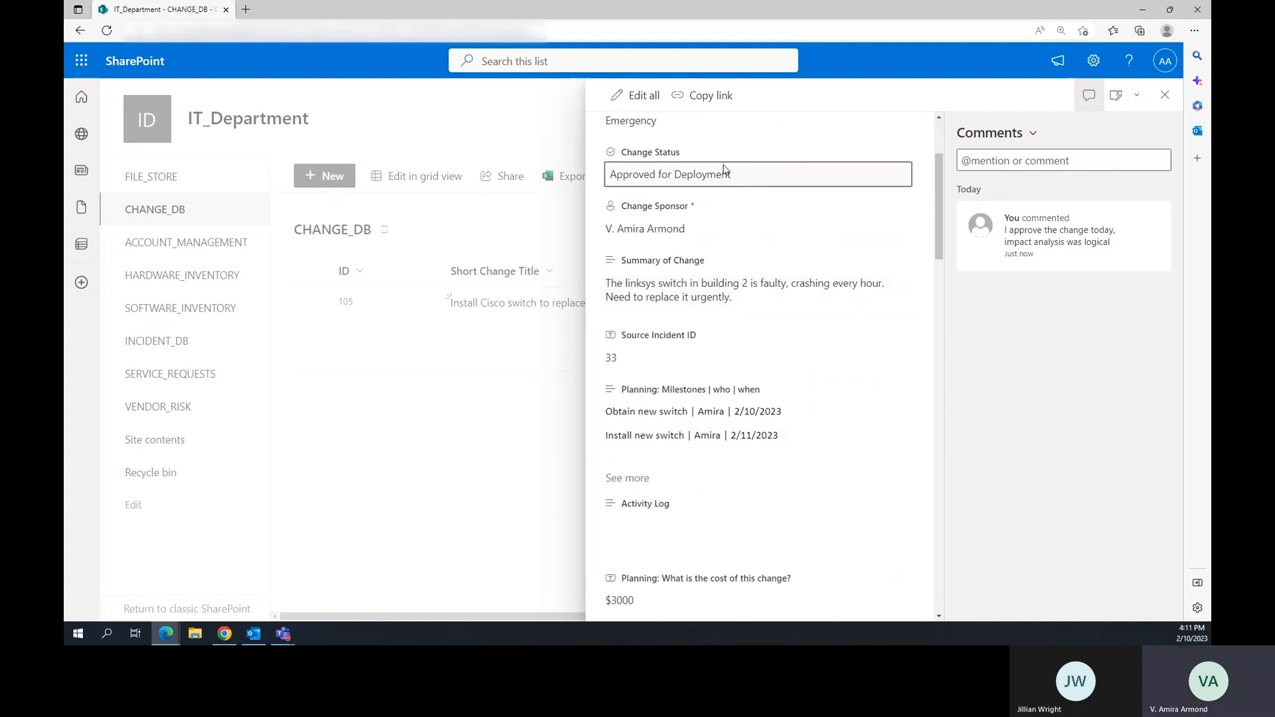
left_click(718, 184)
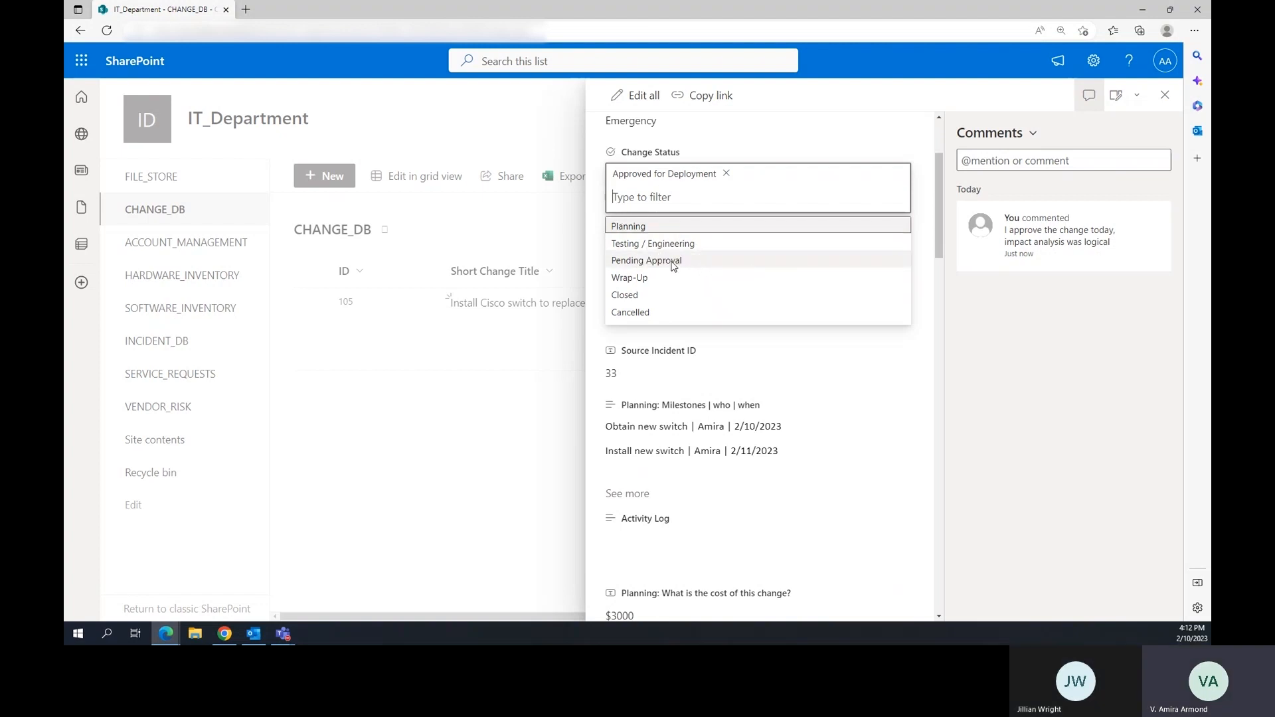
left_click(688, 152)
scroll(691, 286, "down", 1)
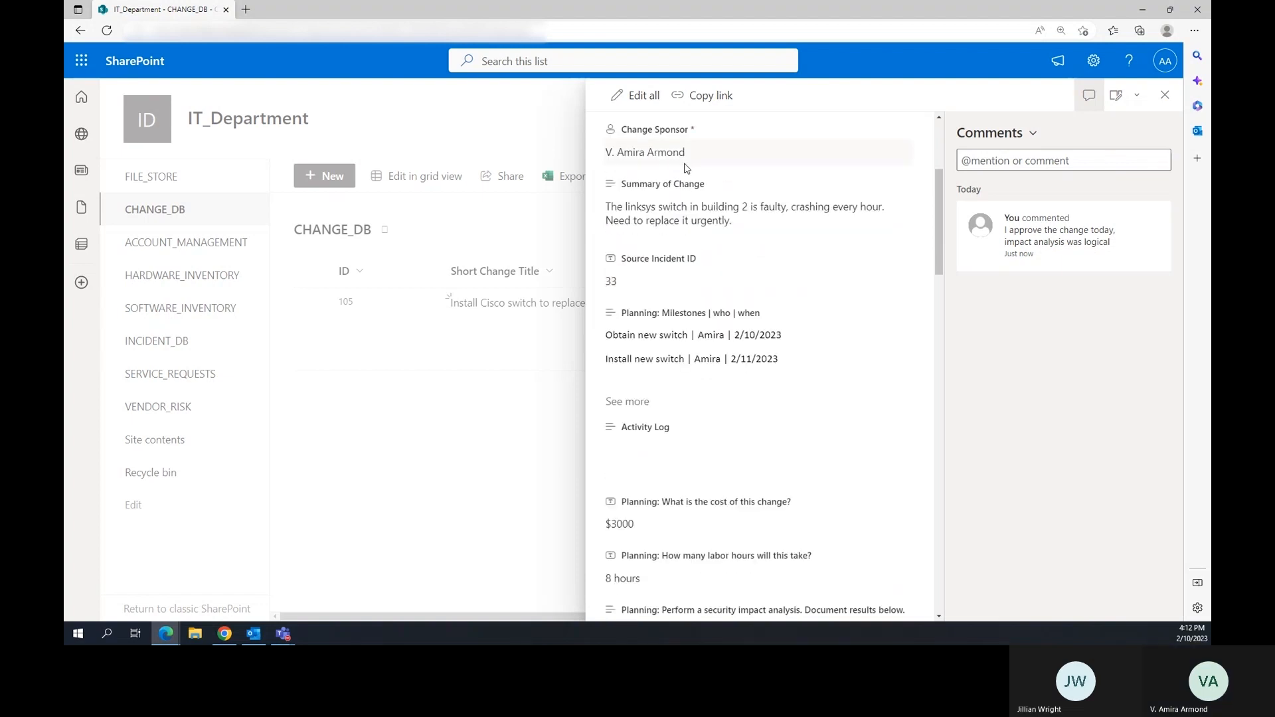
scroll(722, 218, "up", 2)
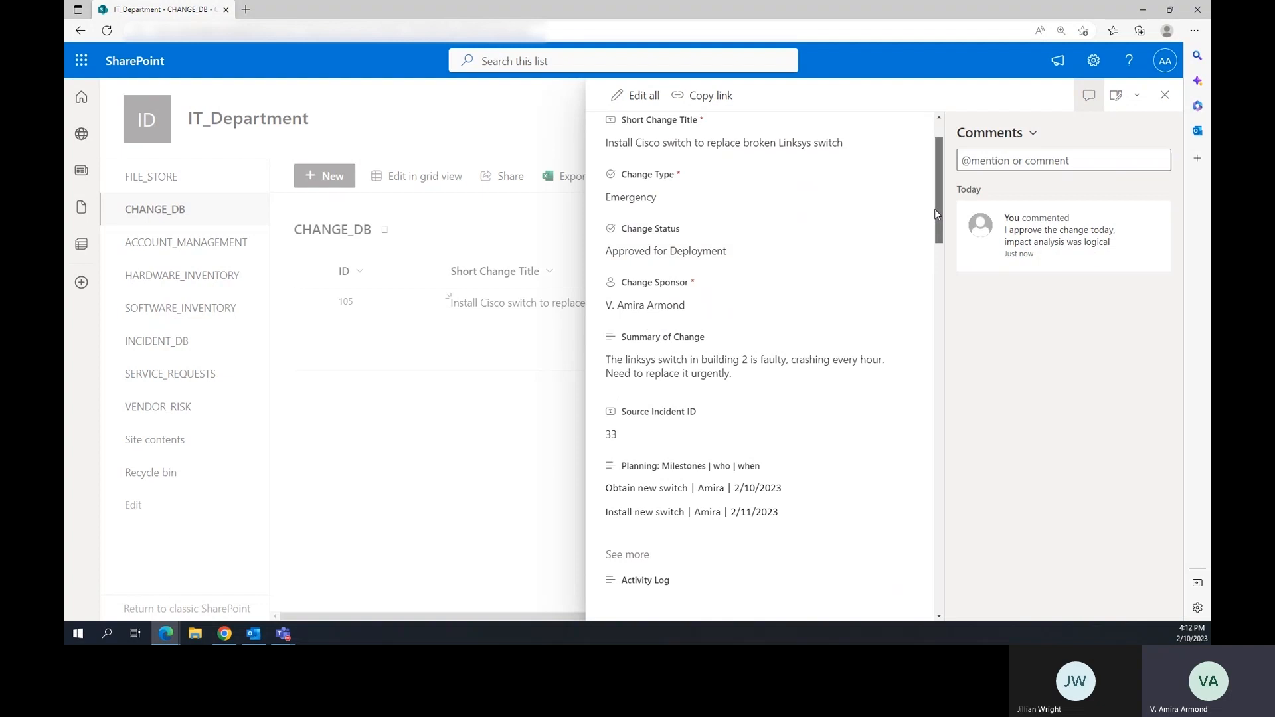
Save an Activity Log entry reading "I ordered the switch today, 4 hour delivery. Scheduling install for 1am tonight".
left_click_drag(937, 214, 941, 254)
scroll(726, 319, "down", 2)
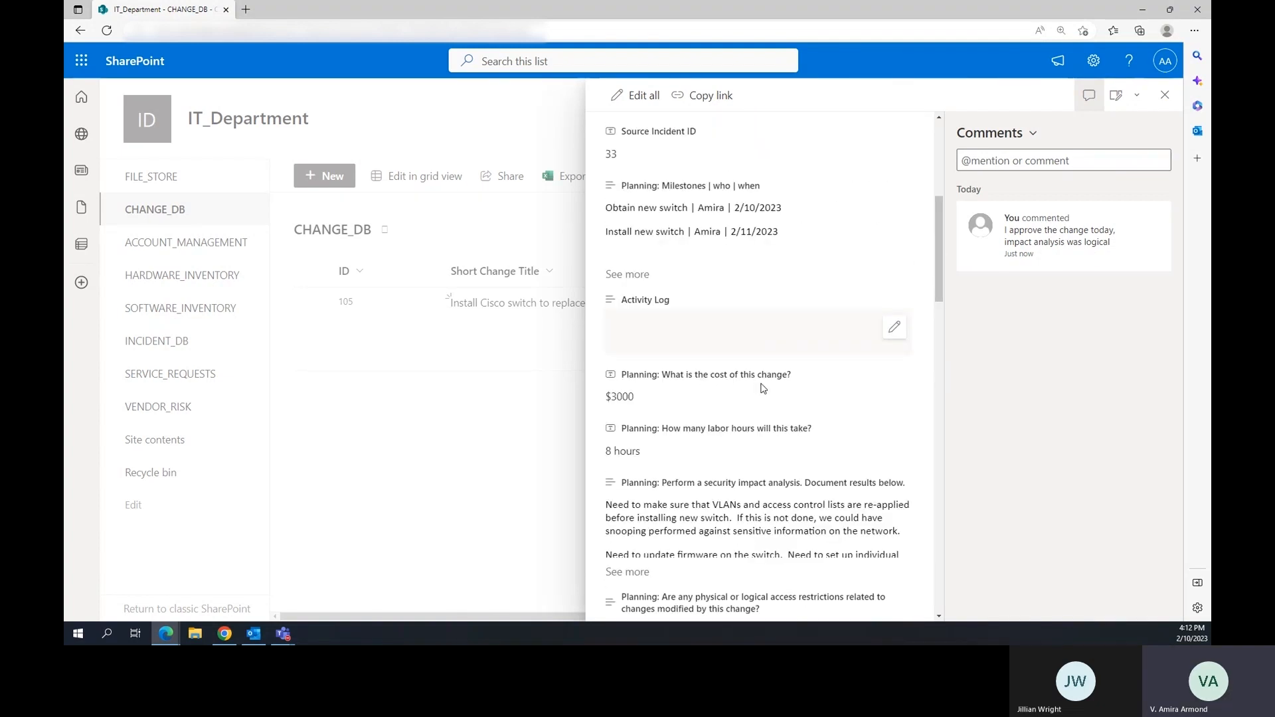
scroll(726, 319, "down", 1)
left_click(895, 241)
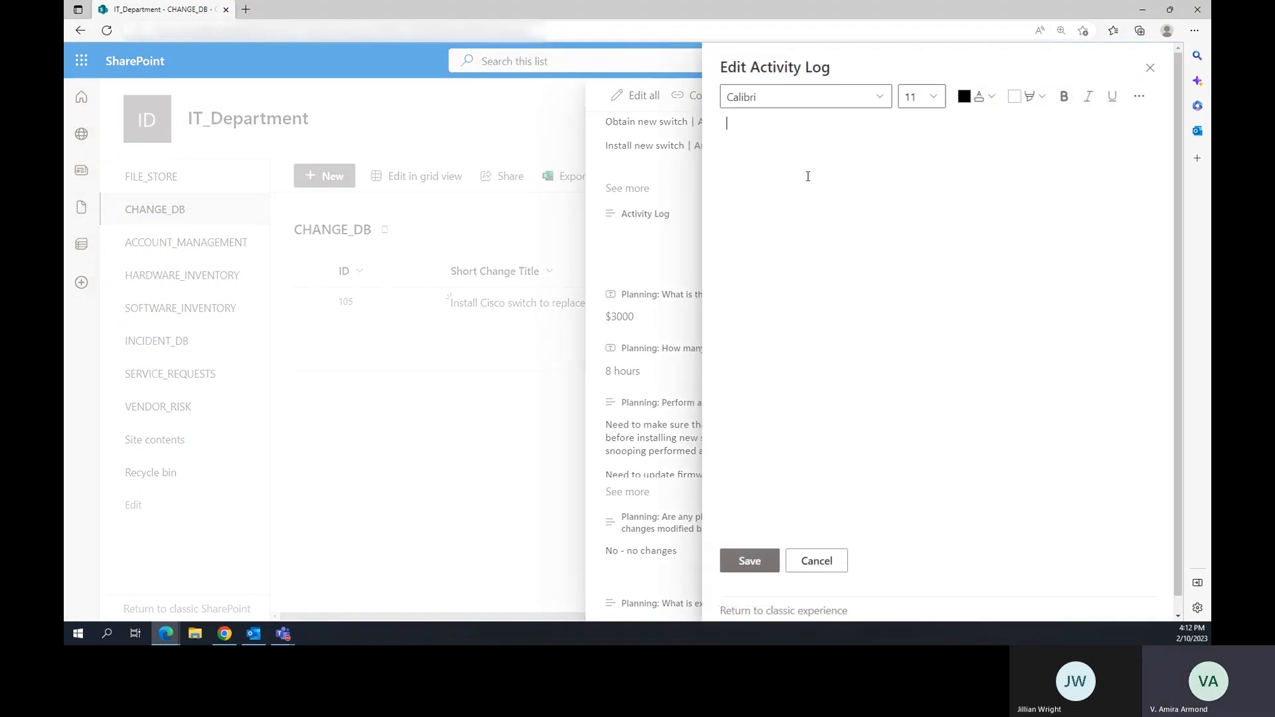
type("I ordered the switch today, 4 hour delivery.")
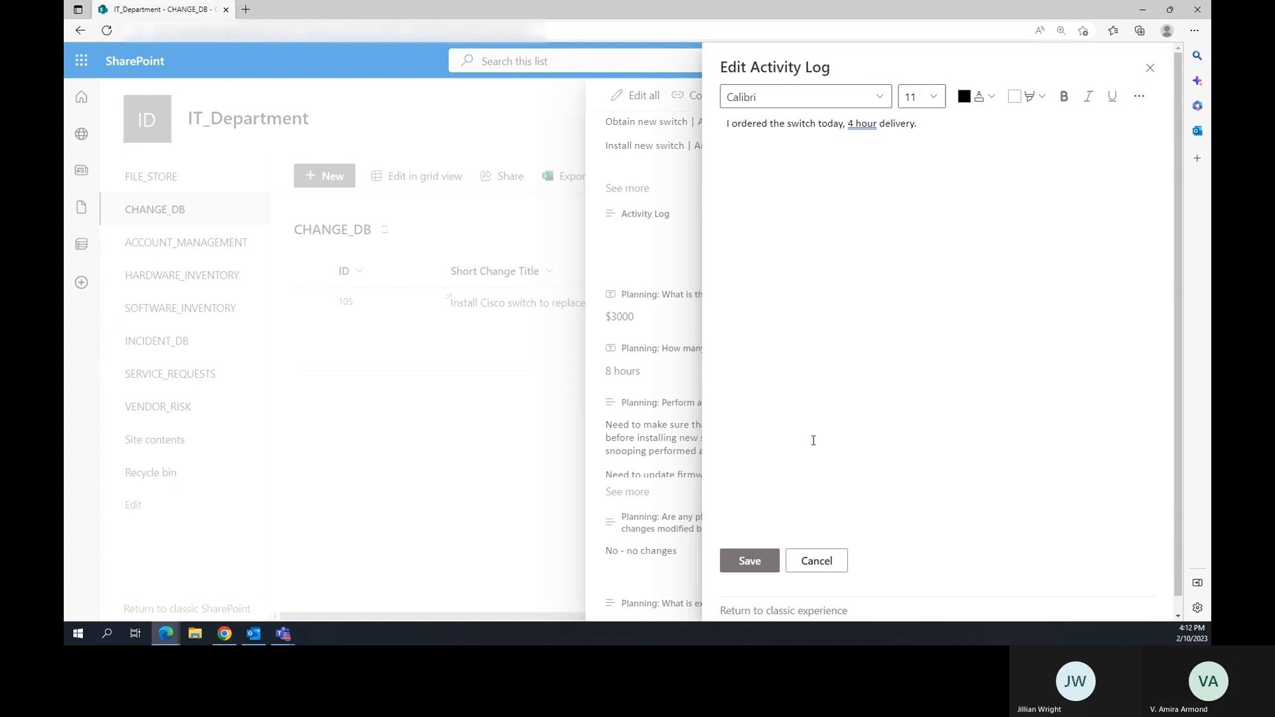
type("  Schedul")
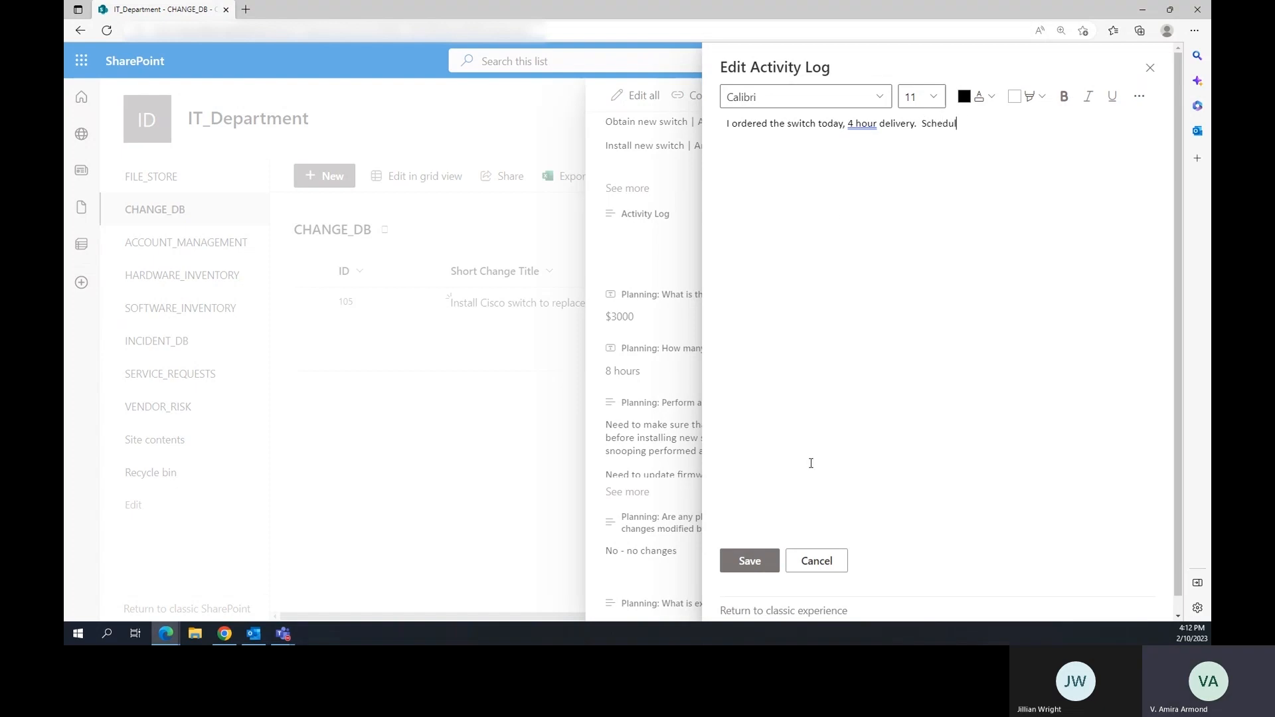
type("ing install for 1am tonight")
left_click(749, 561)
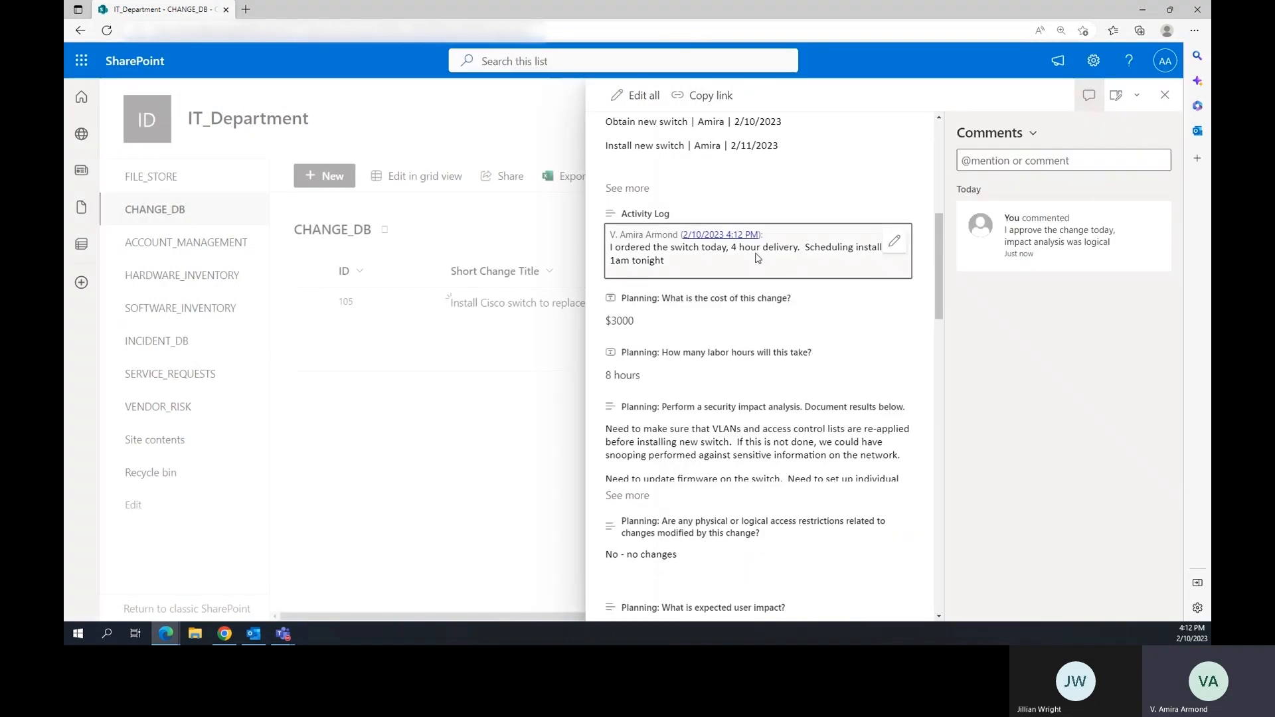
Save another Activity Log entry: "Switch is installed. I configured the downstream switch to work with it. Pings are happy. Will monitor".
scroll(803, 219, "down", 1)
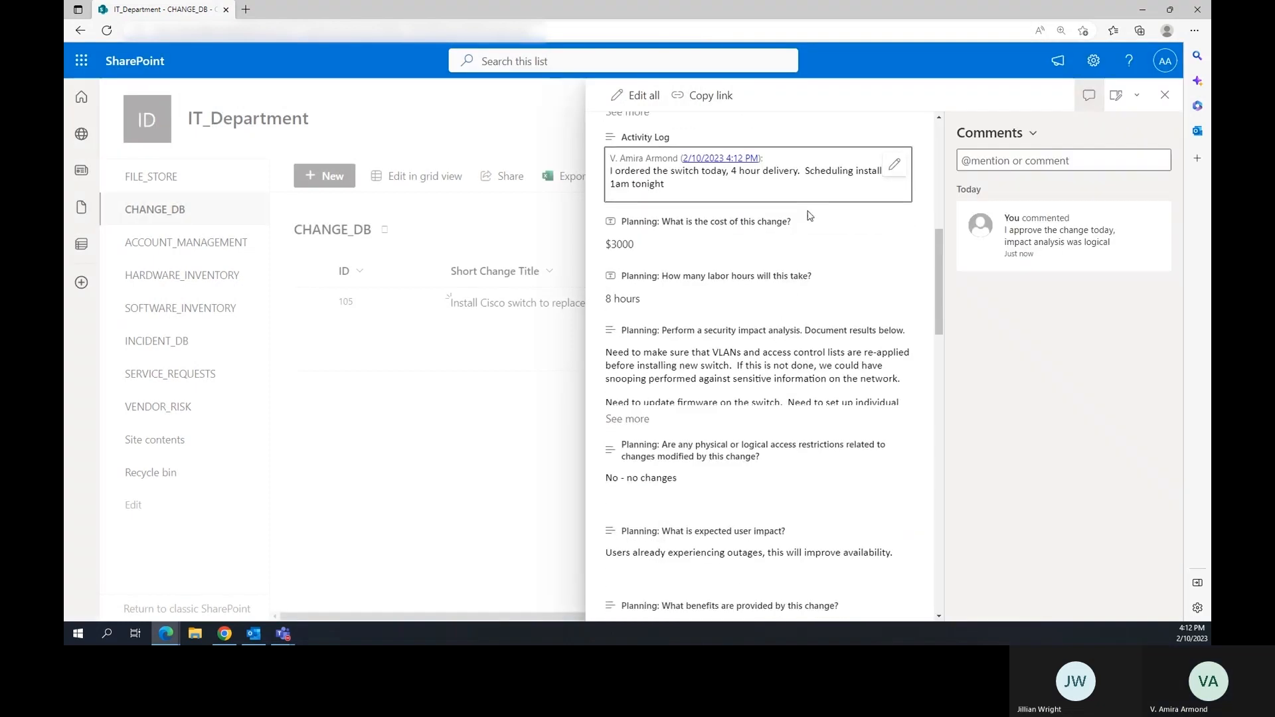
scroll(791, 212, "down", 4)
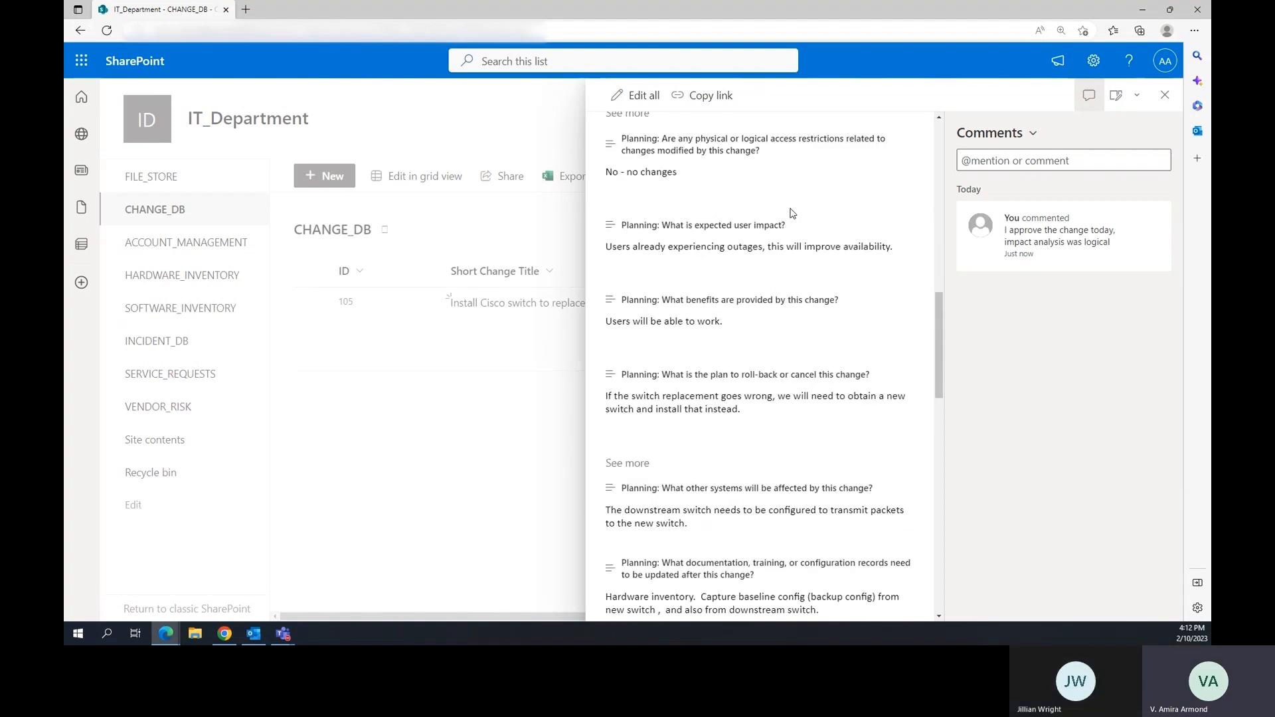
scroll(790, 213, "up", 4)
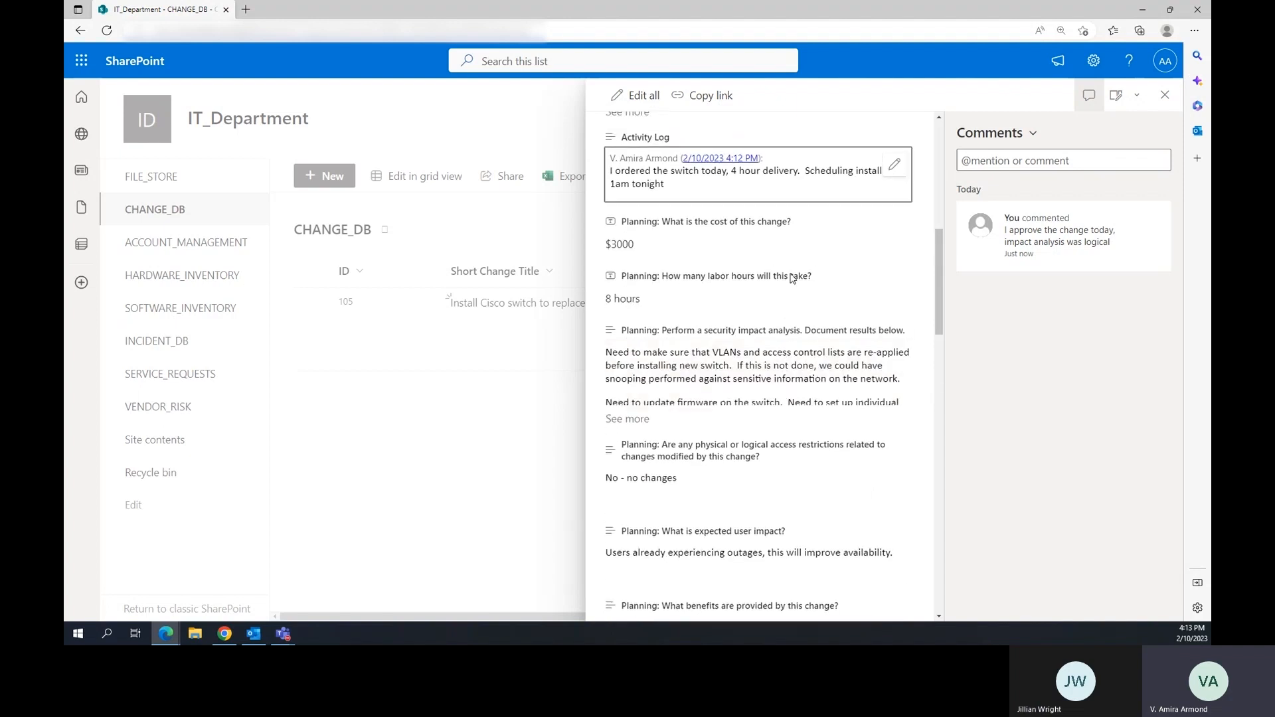
left_click(895, 166)
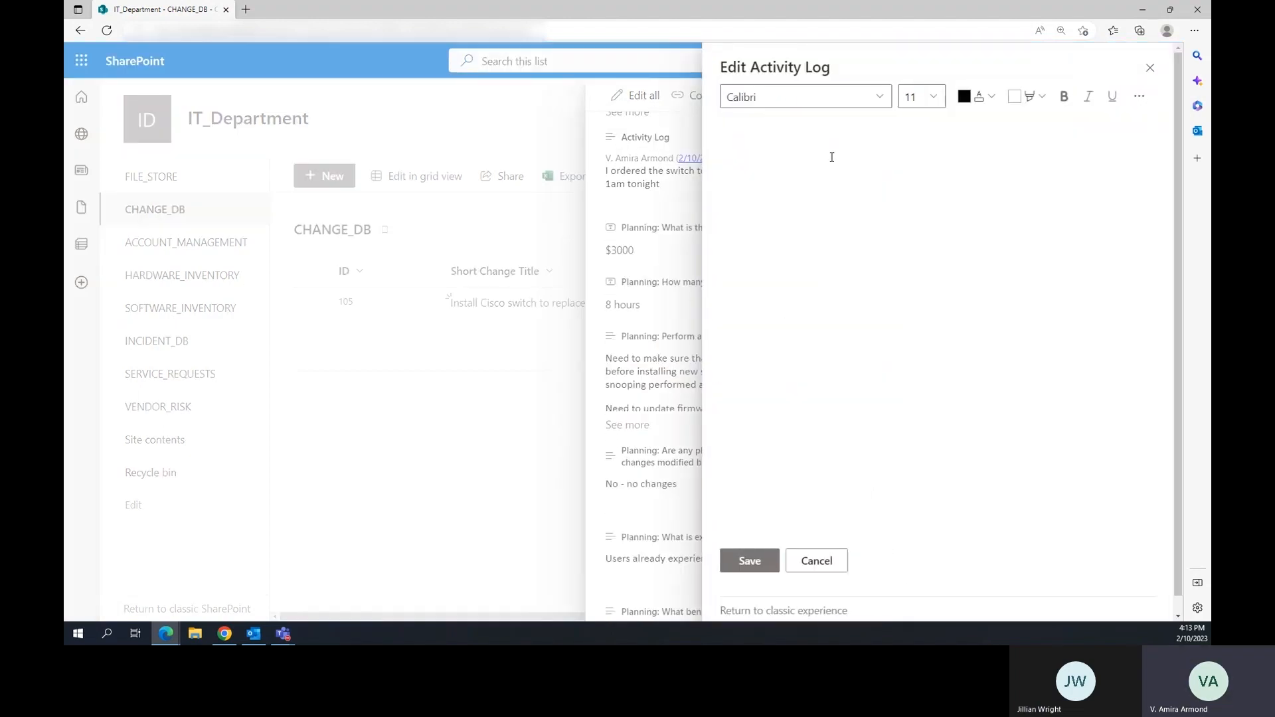
type("Switch is installed.  I configured the downstream swit")
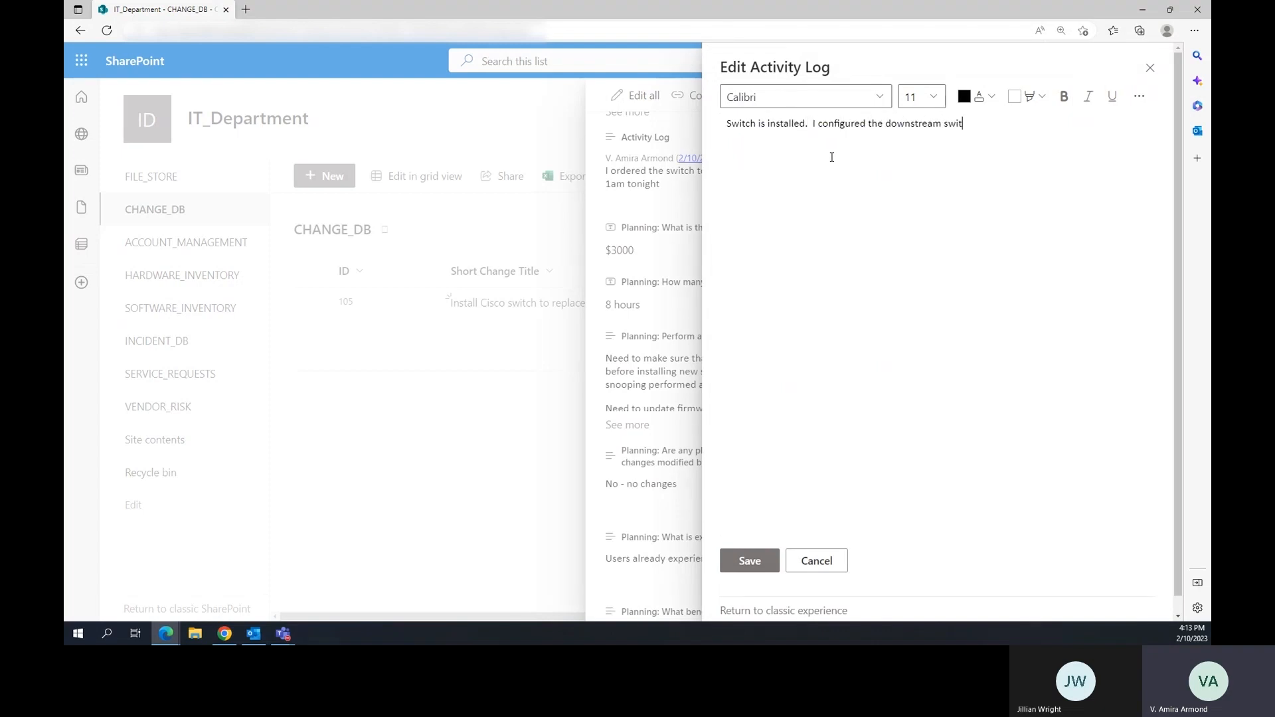
type("ch to work with it.  Pings are happ")
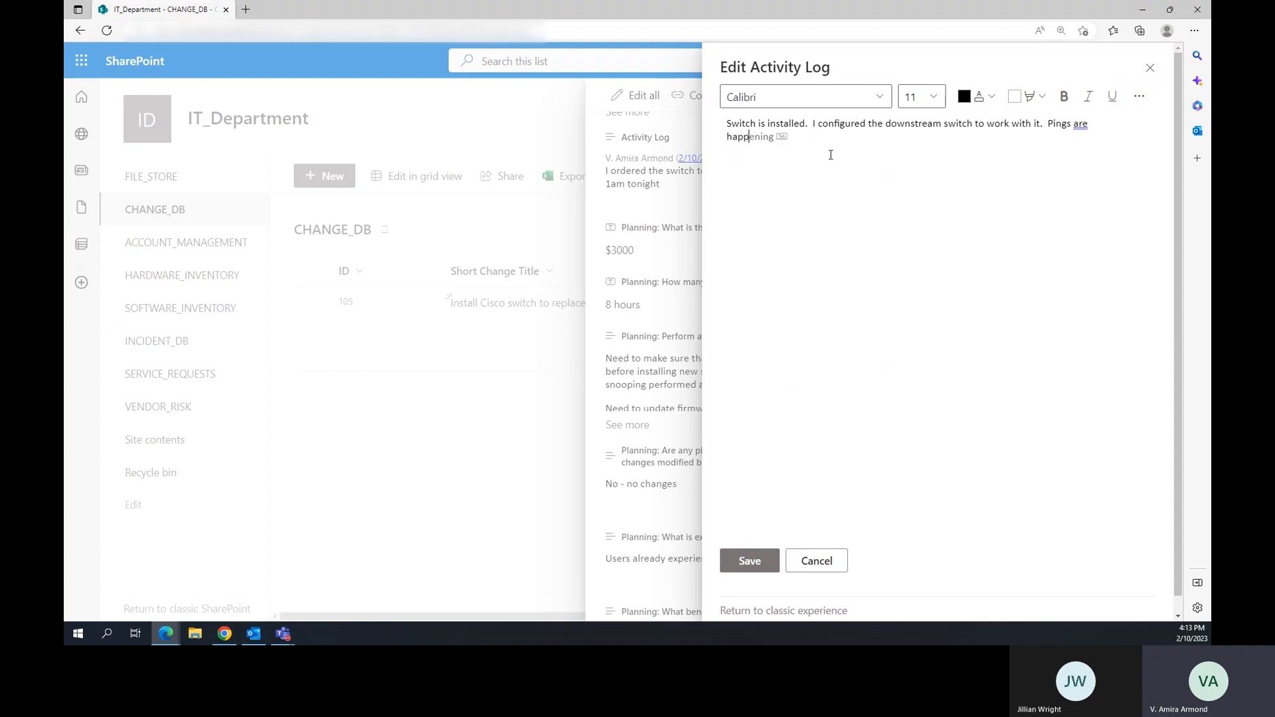
type("y.  Will monitor")
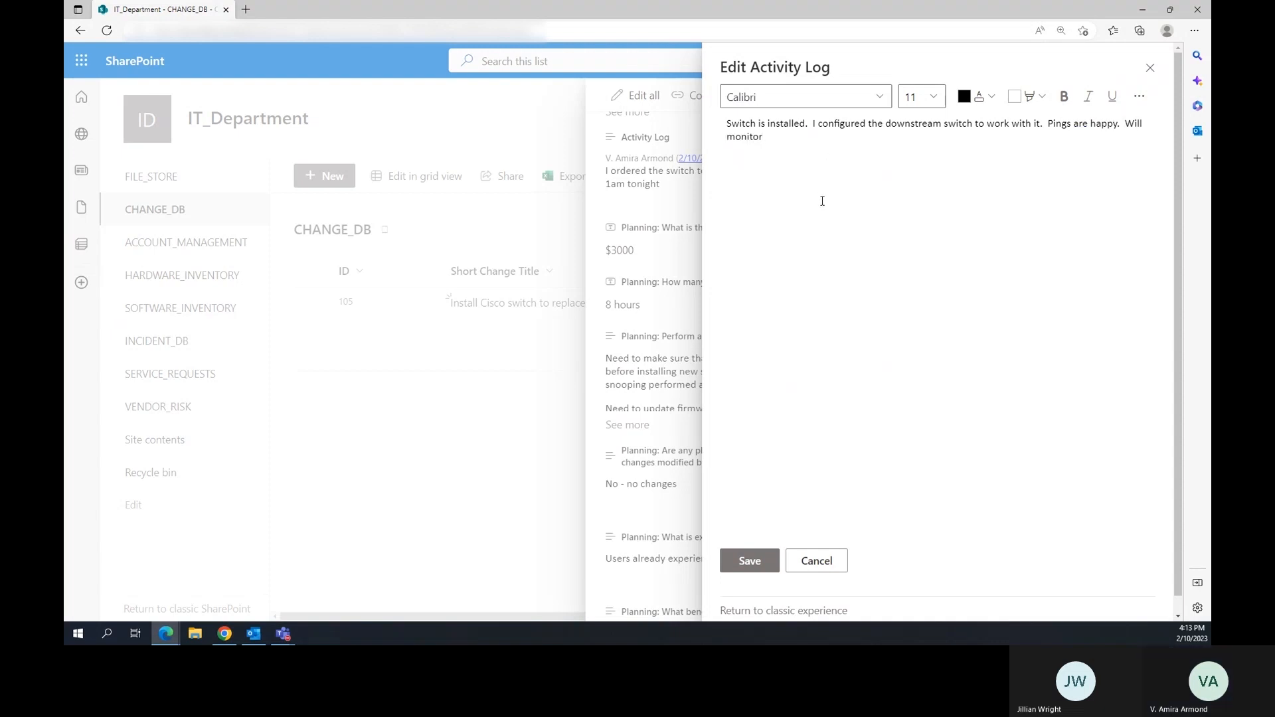
left_click(749, 561)
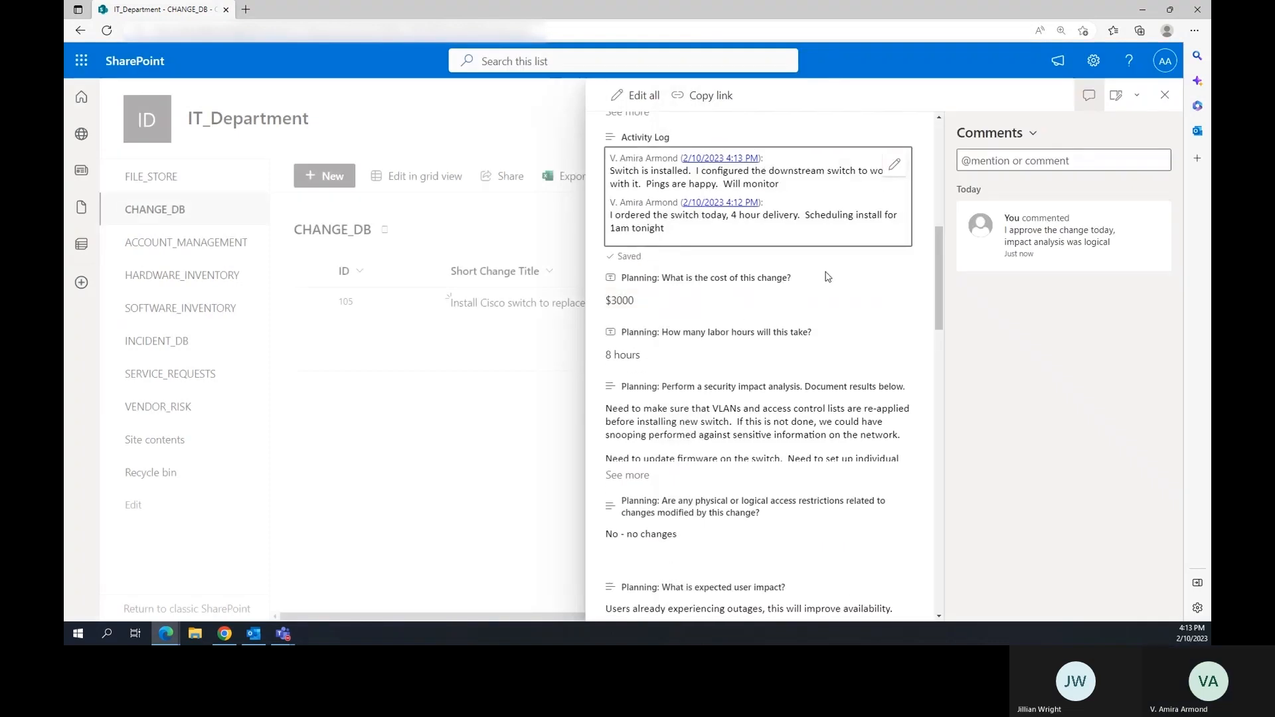
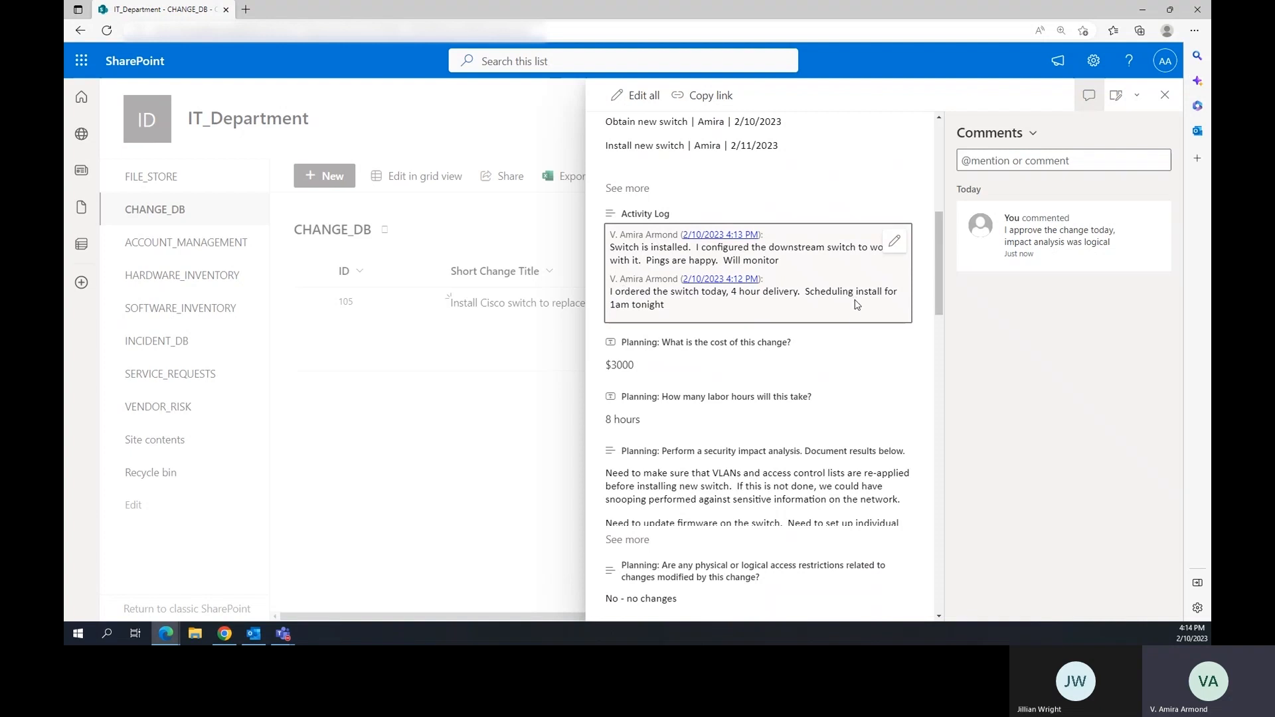
Set the Change Status of the installed switch's change request to "Wrap-Up".
scroll(864, 318, "up", 2)
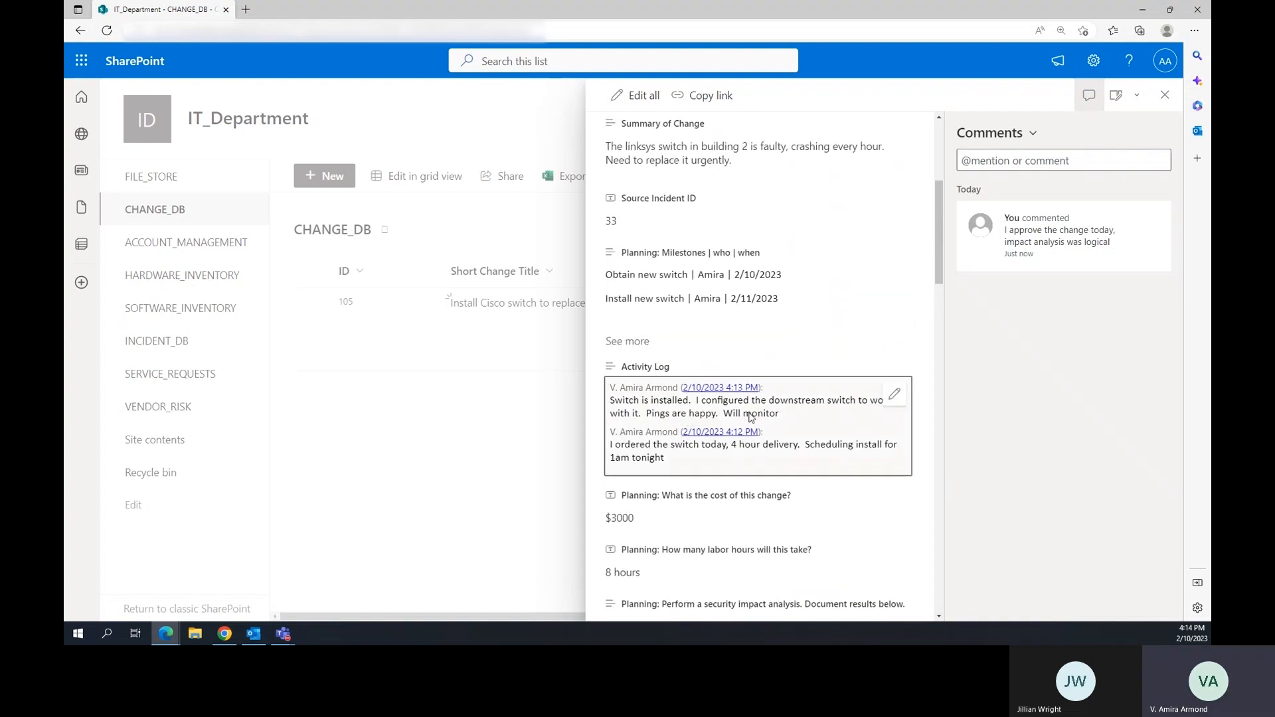
scroll(764, 420, "up", 4)
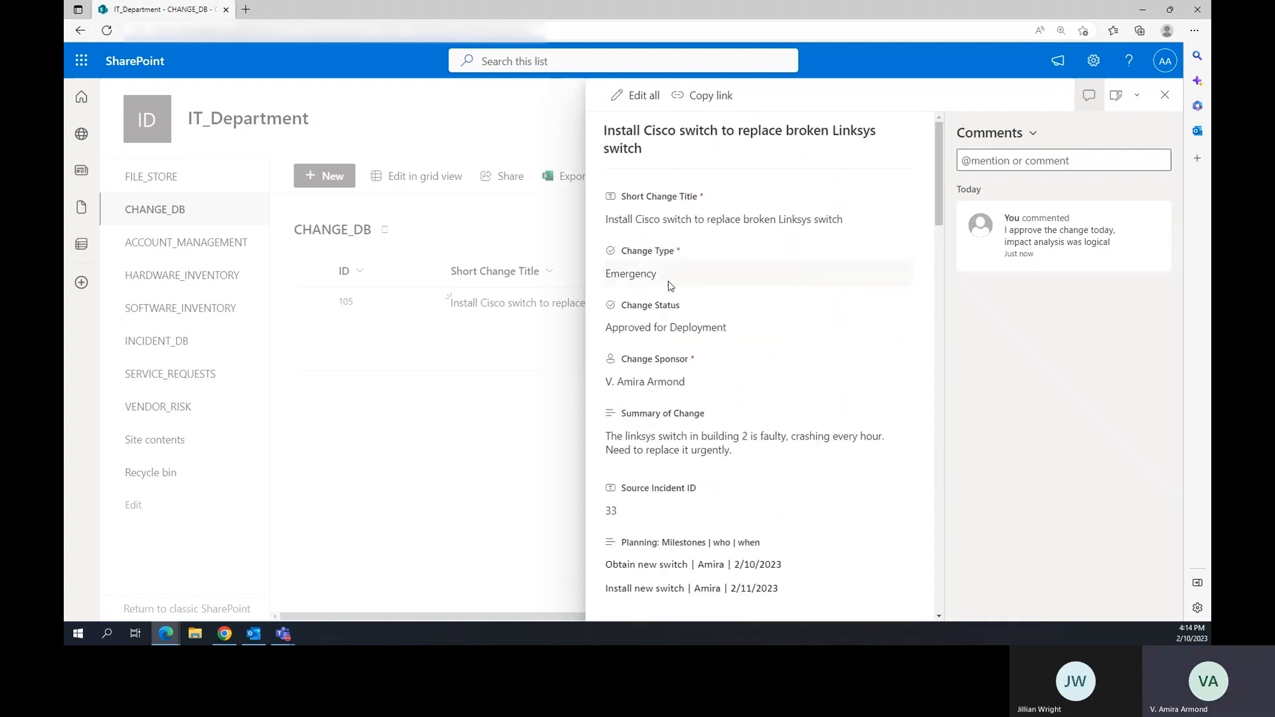
left_click(661, 331)
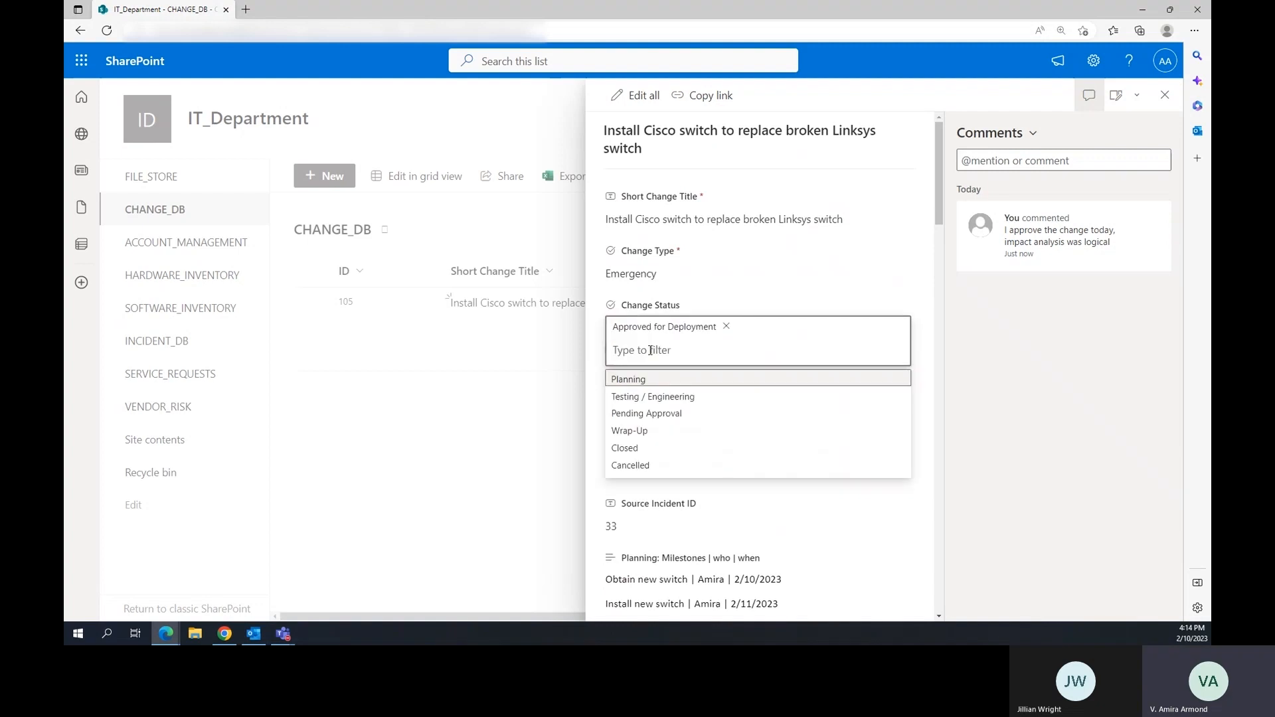
left_click(658, 431)
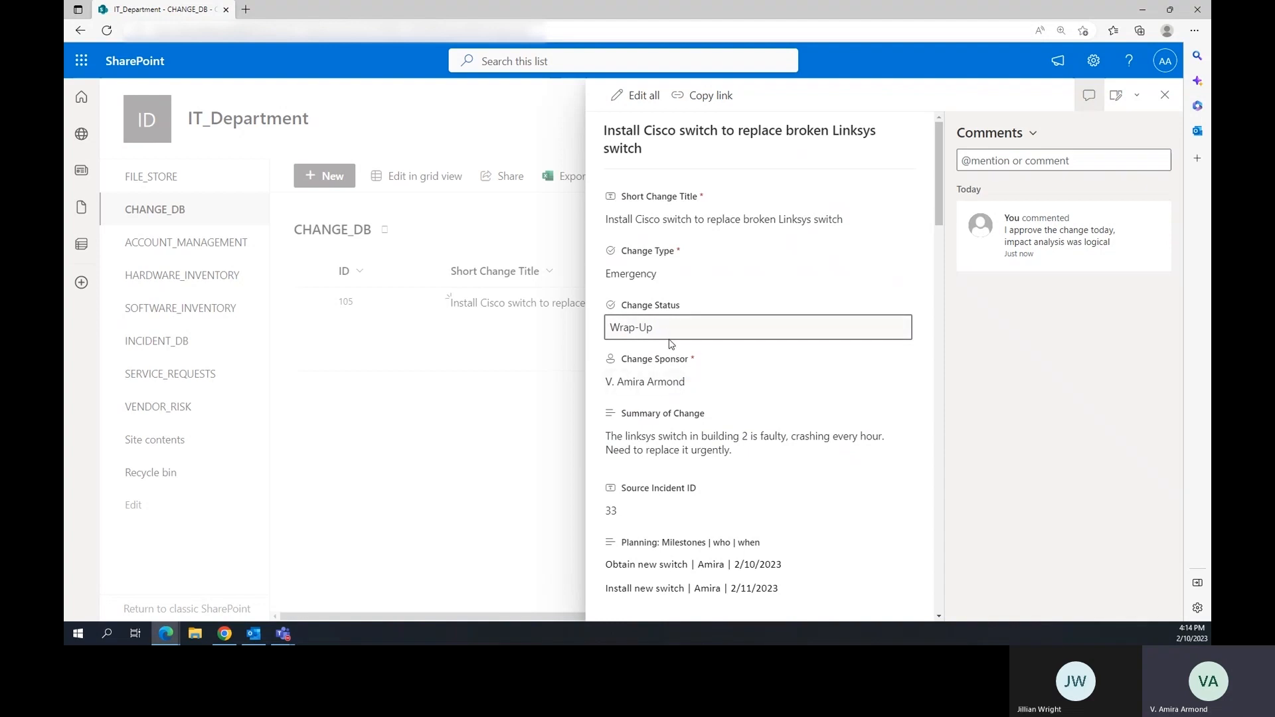
scroll(672, 342, "down", 1)
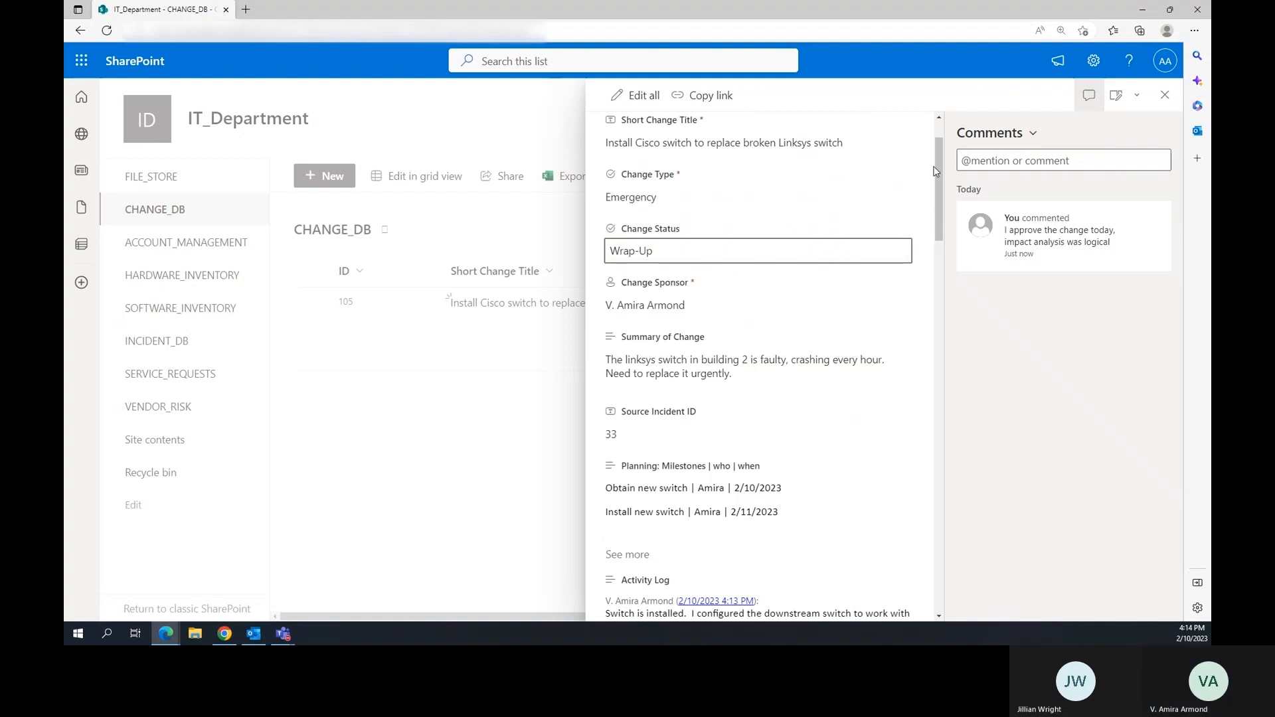
scroll(703, 268, "down", 4)
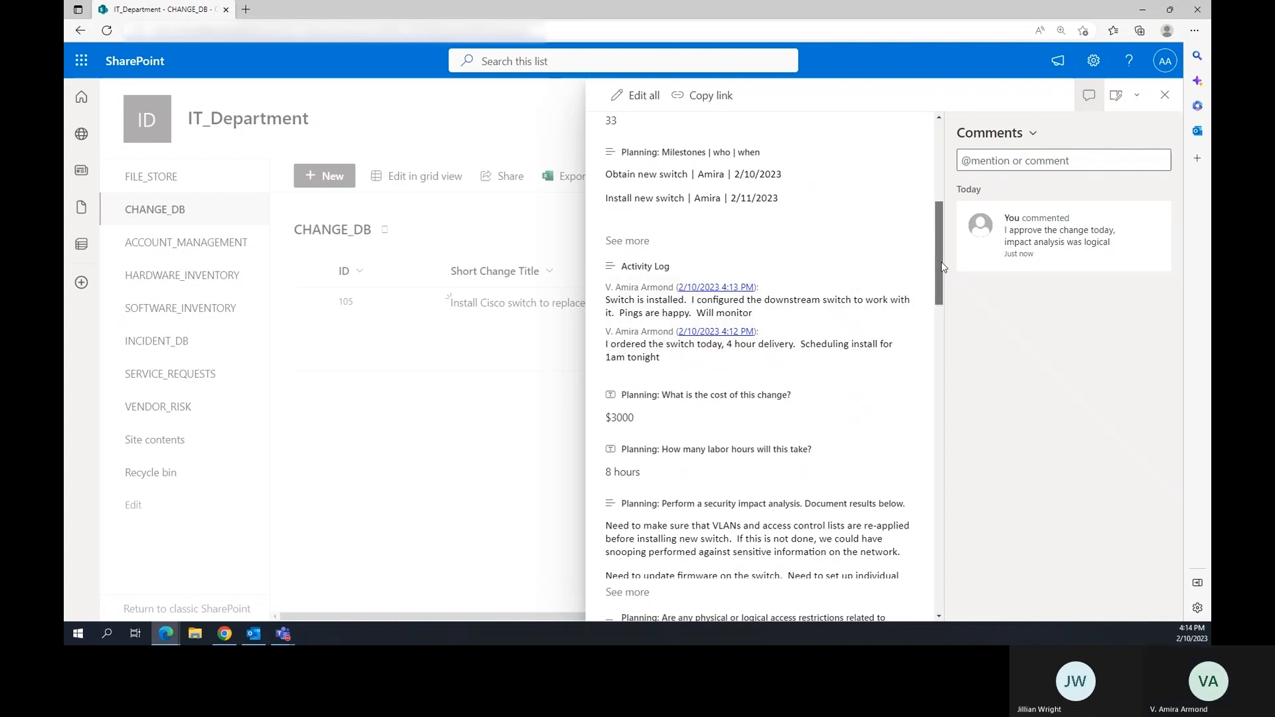
Review the change request's approval and wrap-up fields, and expand the full security impact analysis answer.
left_click_drag(942, 263, 933, 458)
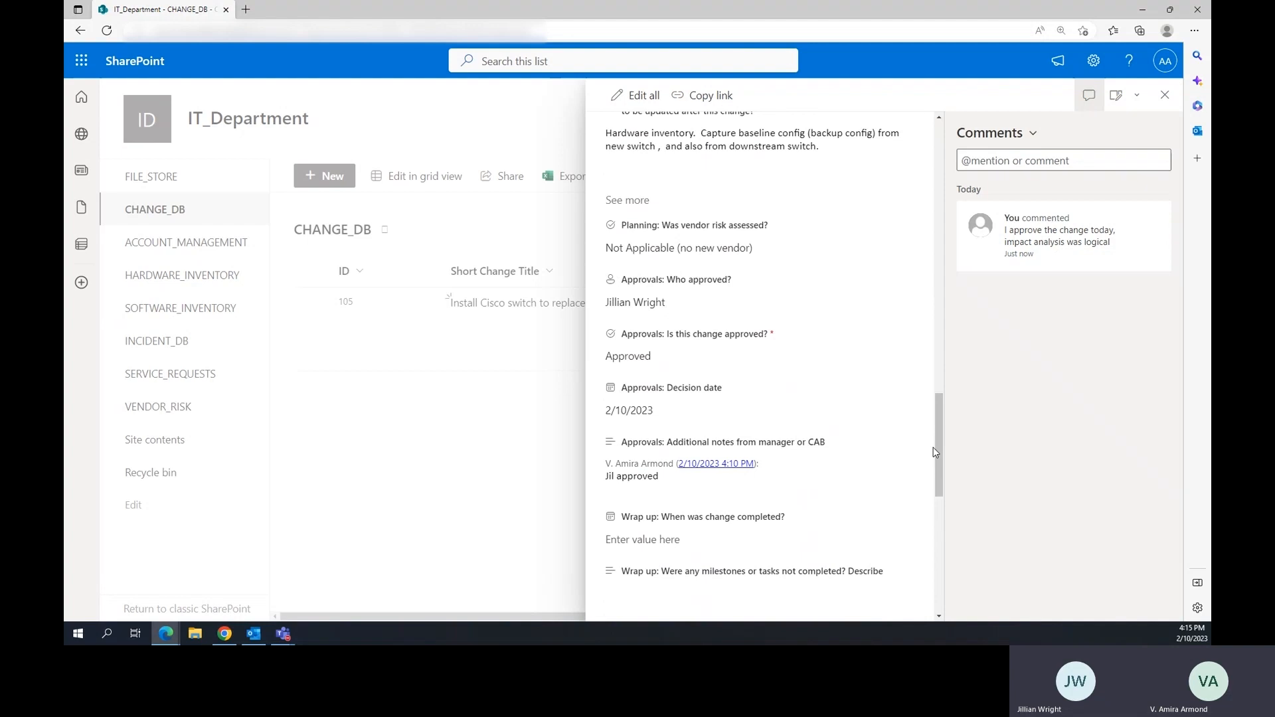
left_click_drag(942, 491, 942, 503)
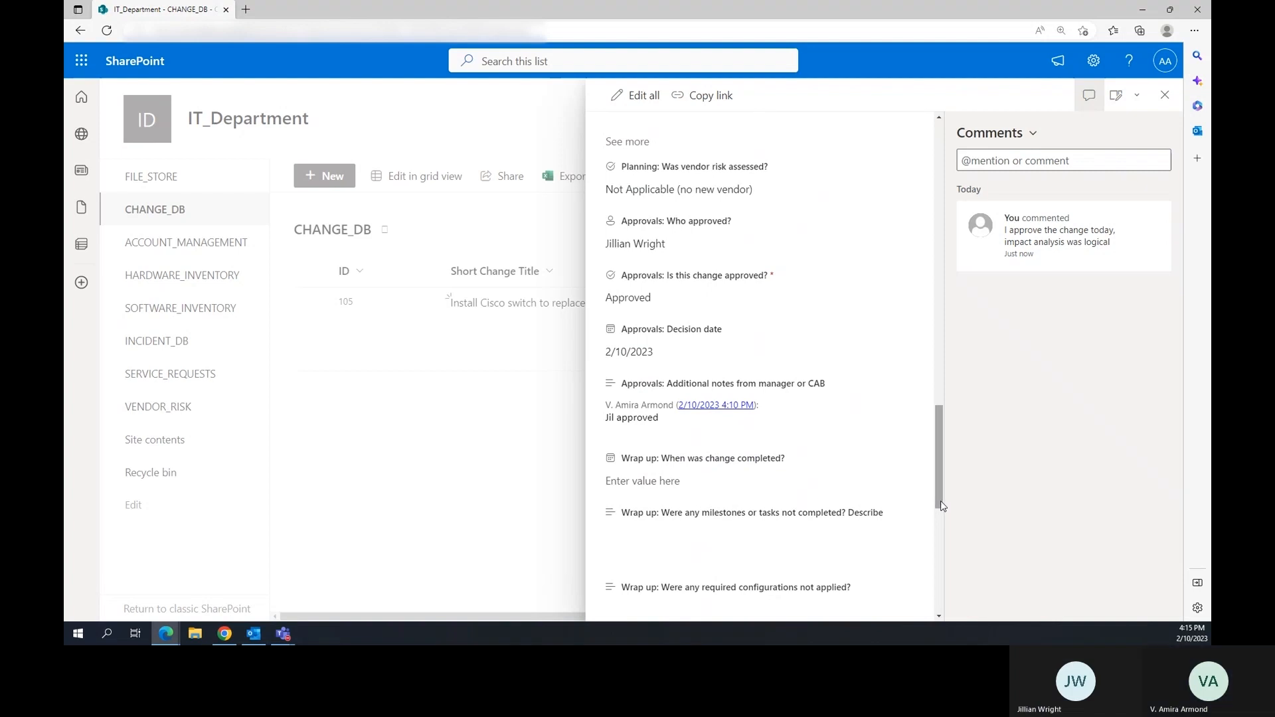
left_click_drag(941, 505, 925, 403)
scroll(925, 403, "up", 5)
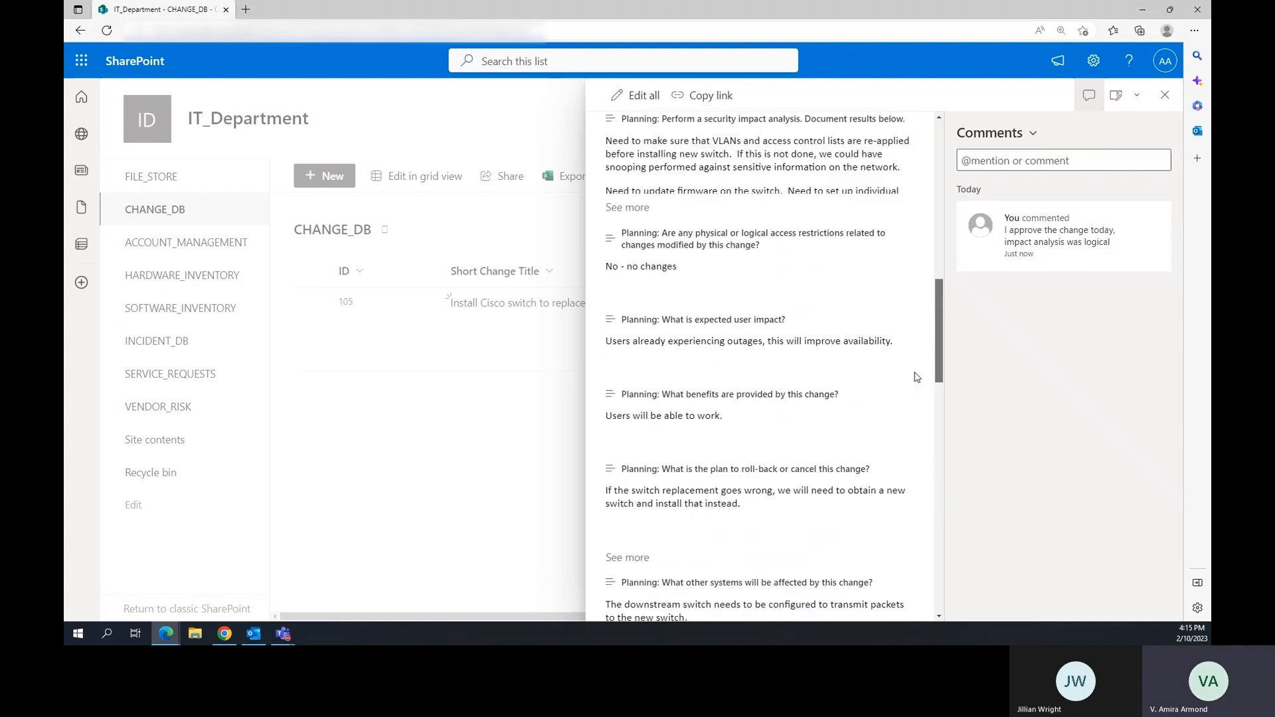
scroll(851, 347, "down", 1)
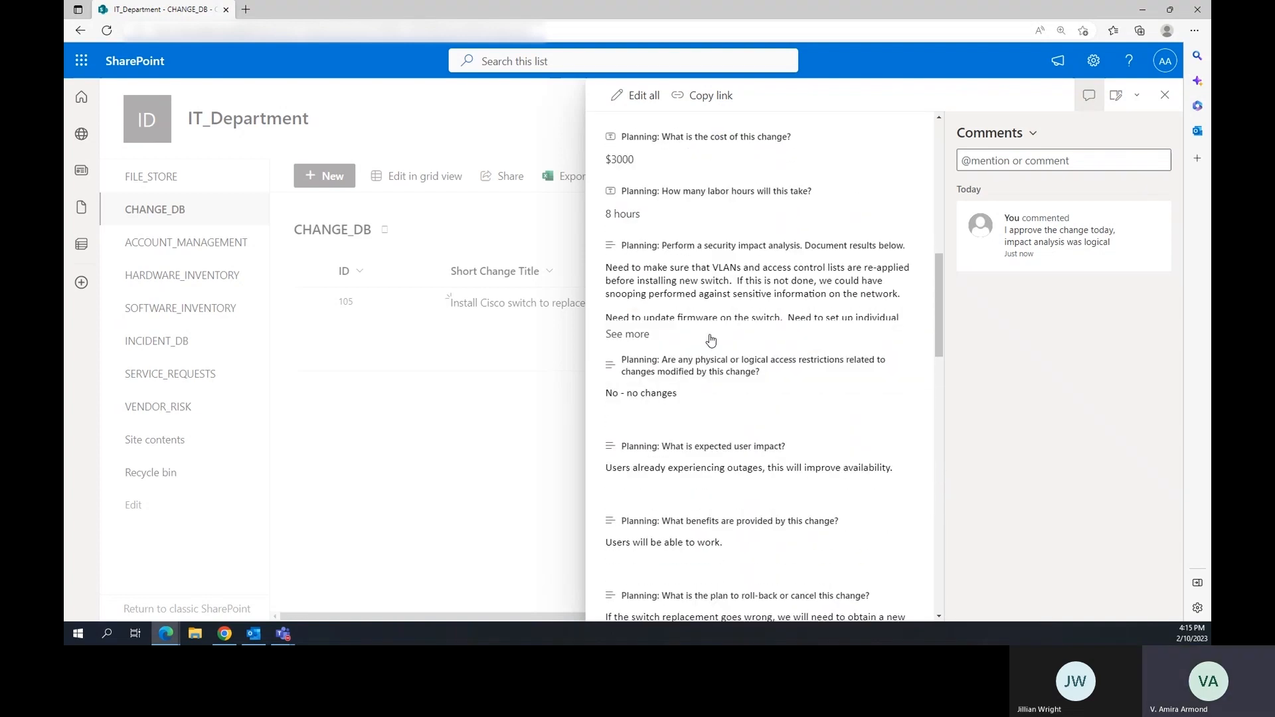
left_click(631, 328)
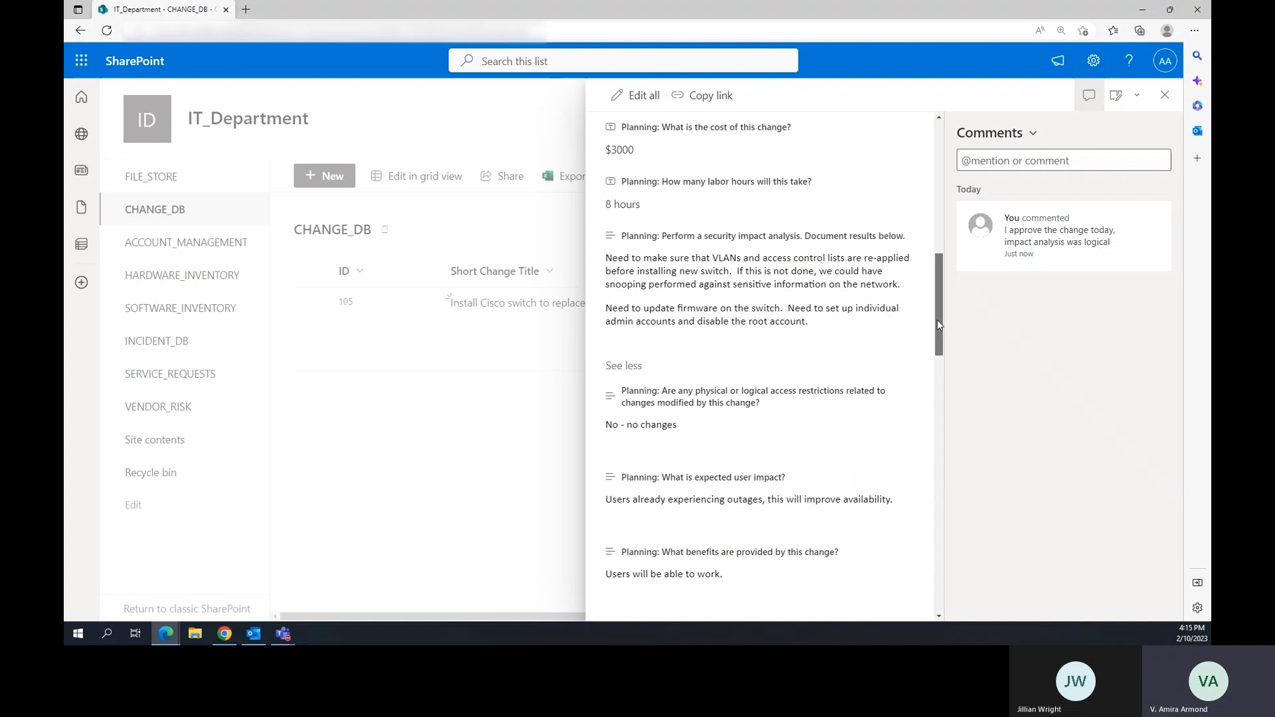
Set the Change Status of the Cisco switch change request back to "Approved for Deployment".
left_click_drag(938, 321, 938, 248)
scroll(941, 364, "up", 1)
scroll(938, 242, "up", 1)
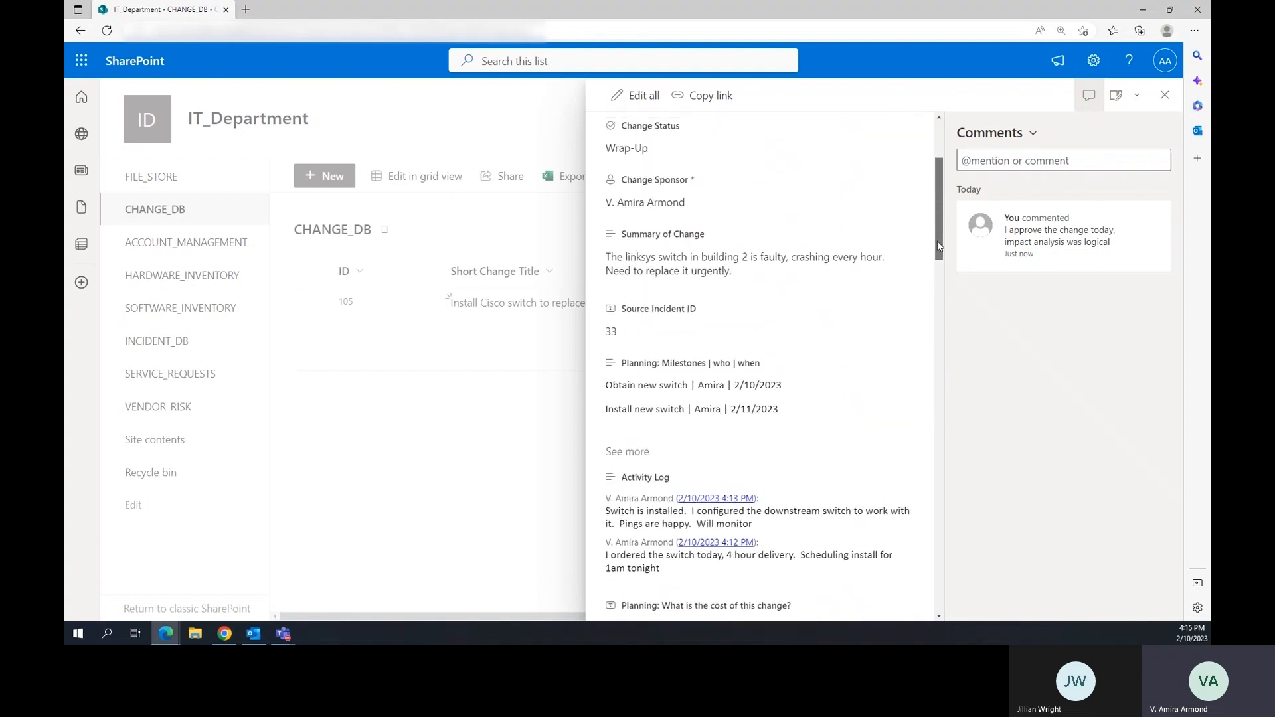
left_click(666, 203)
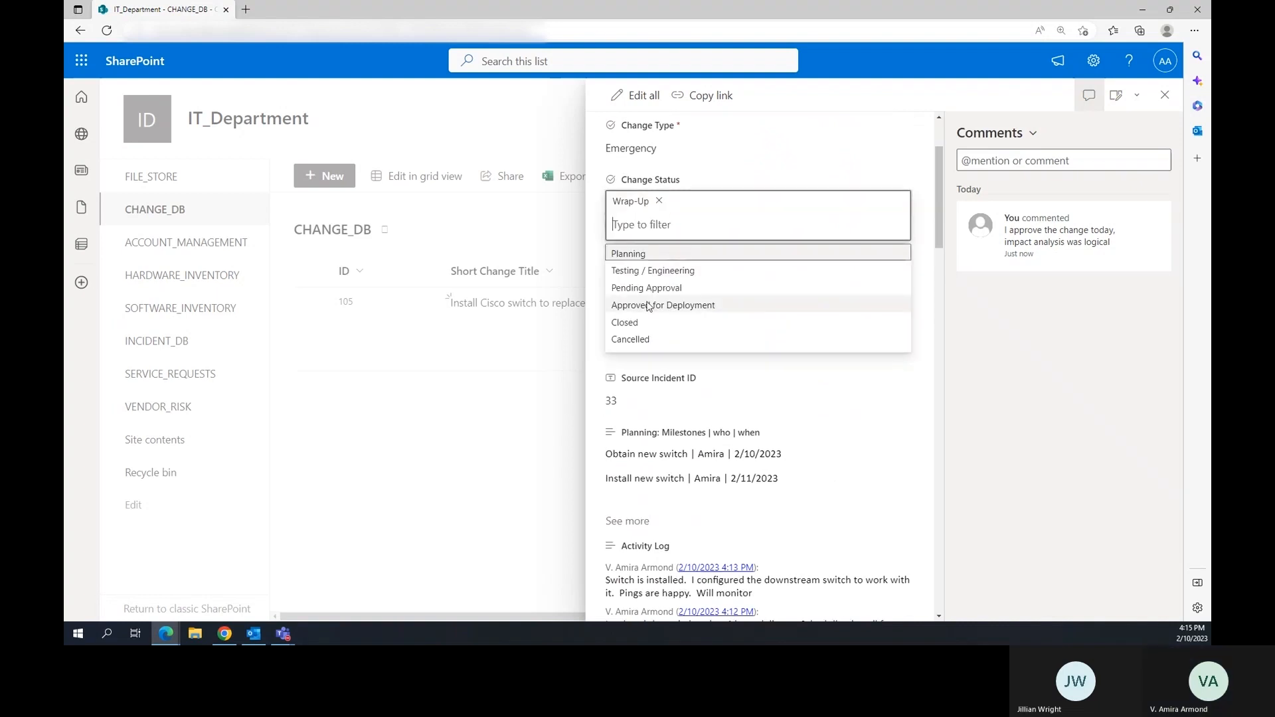
left_click(690, 305)
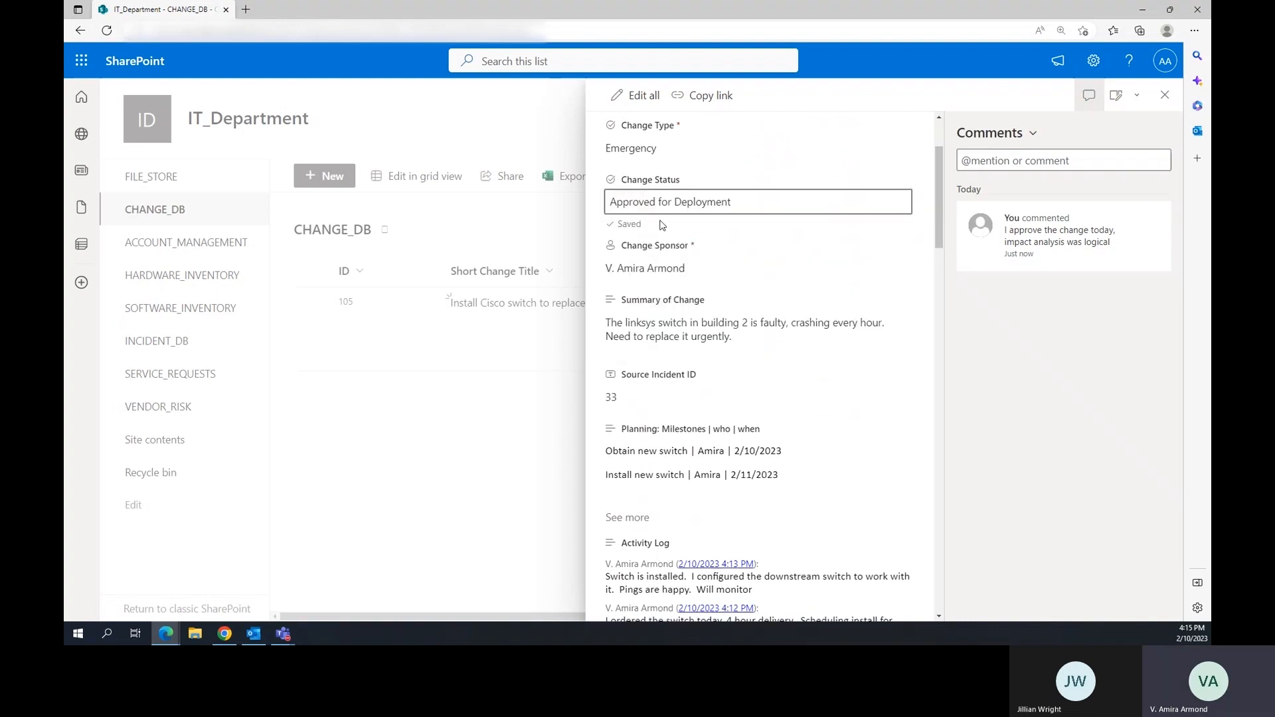
Save a new Activity Log entry reading "Fixed user accounts".
scroll(771, 280, "down", 5)
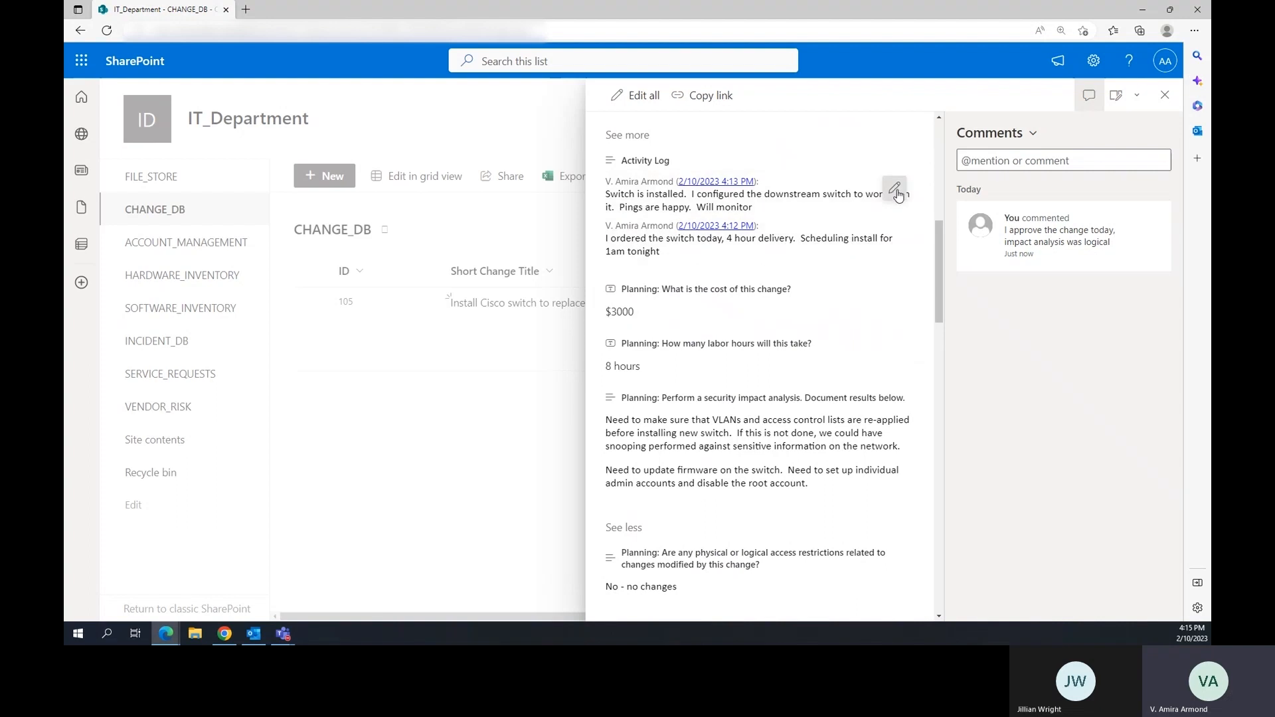
left_click(894, 188)
type("Fixed user accounts")
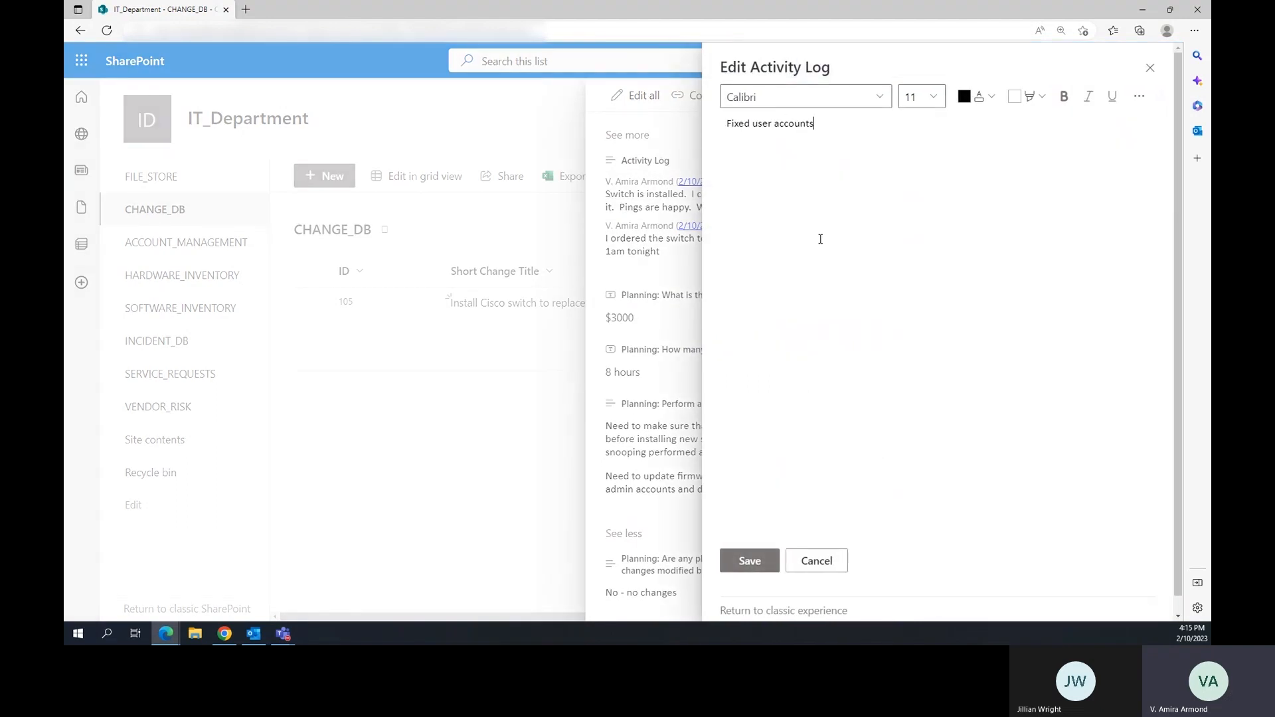
left_click(743, 562)
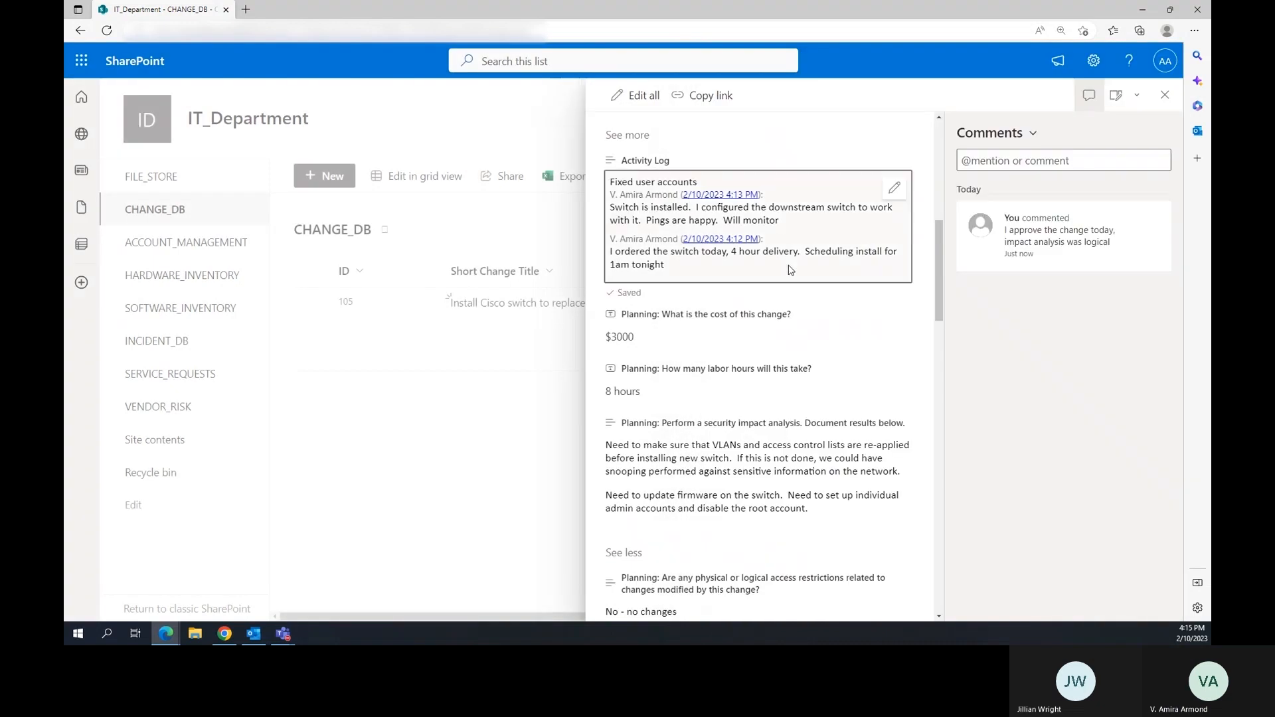
Return the Change Status of the Cisco switch change request to "Wrap-Up".
scroll(756, 239, "up", 5)
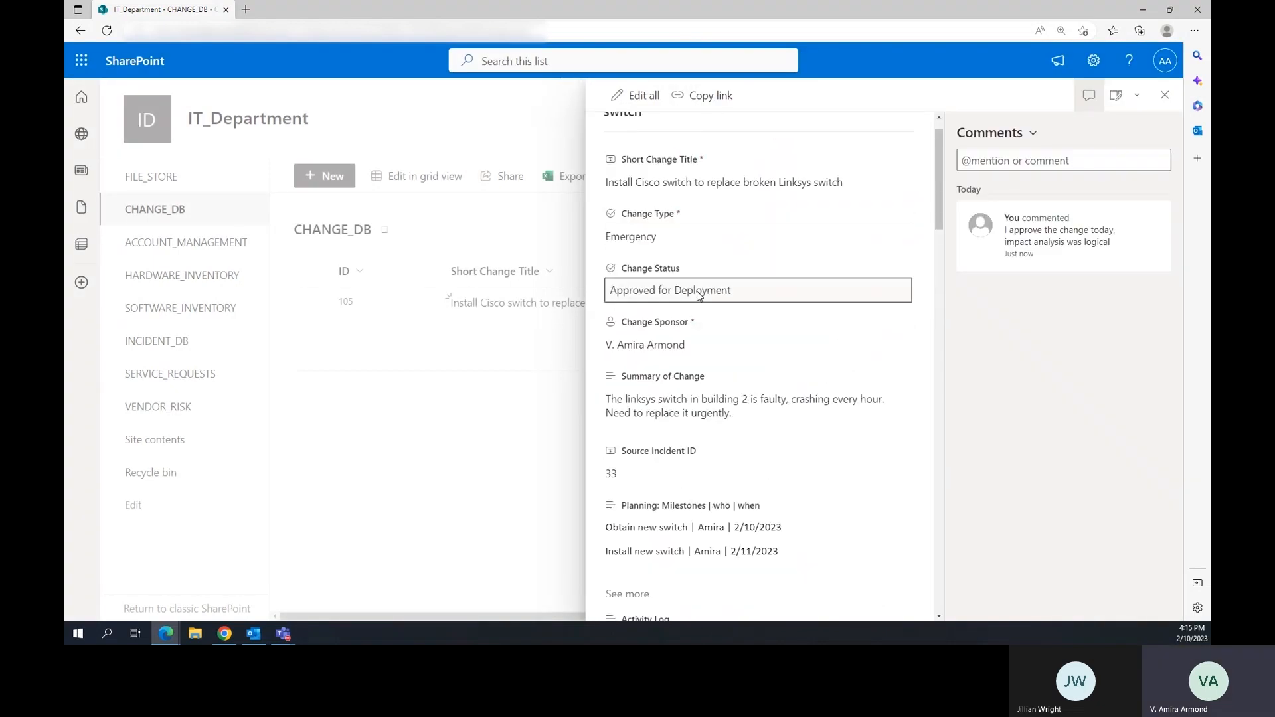
left_click(699, 292)
left_click(657, 392)
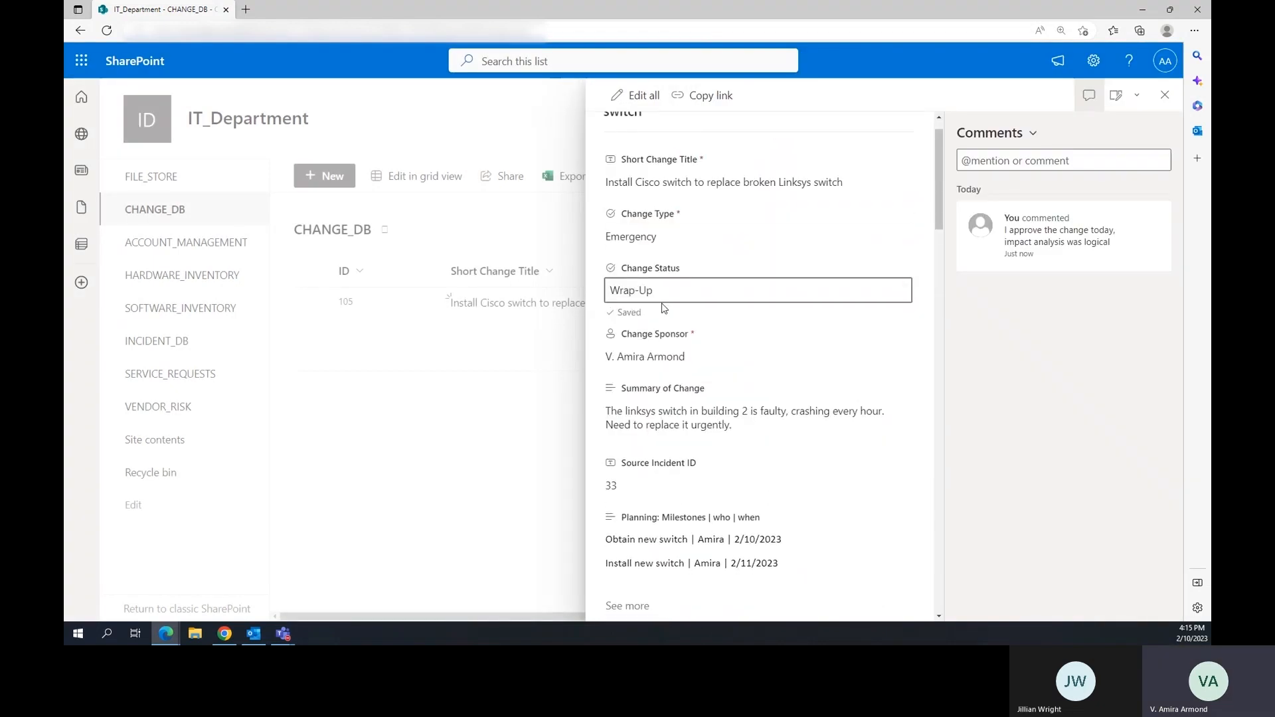
Review the request's milestones, activity log, planning answers and approvals through to the wrap-up questions.
scroll(669, 304, "down", 1)
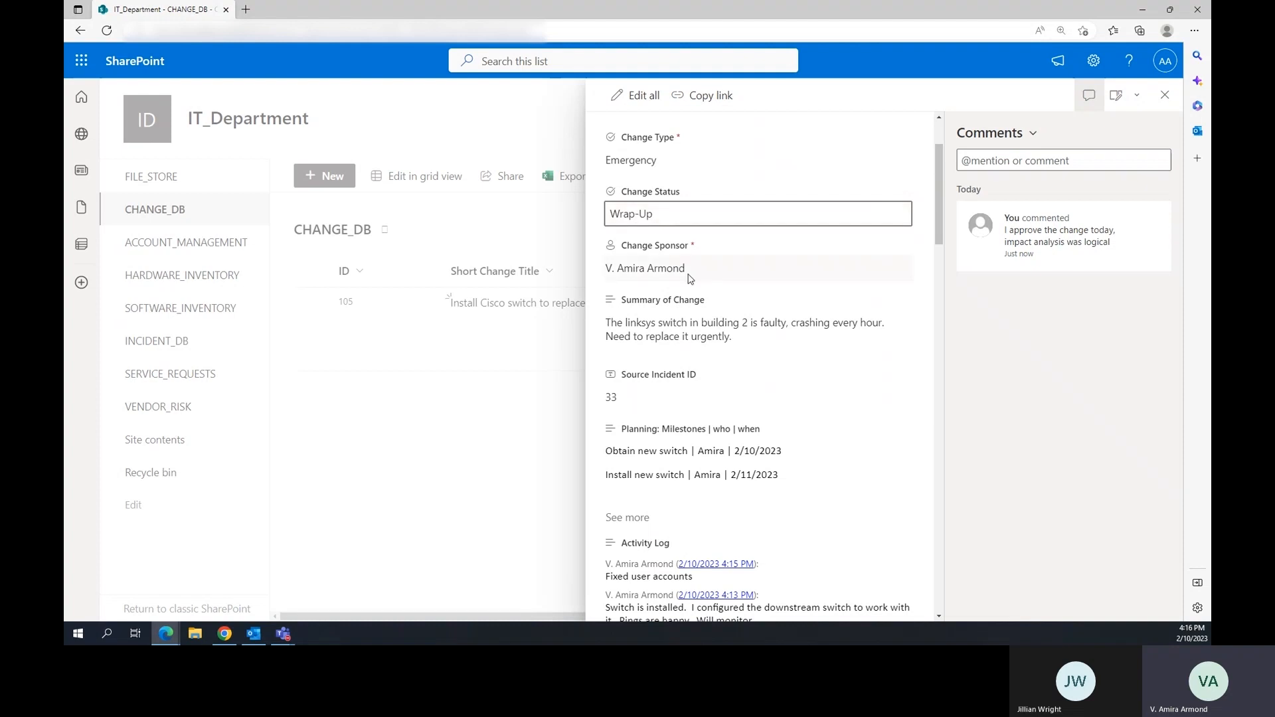
scroll(764, 302, "down", 2)
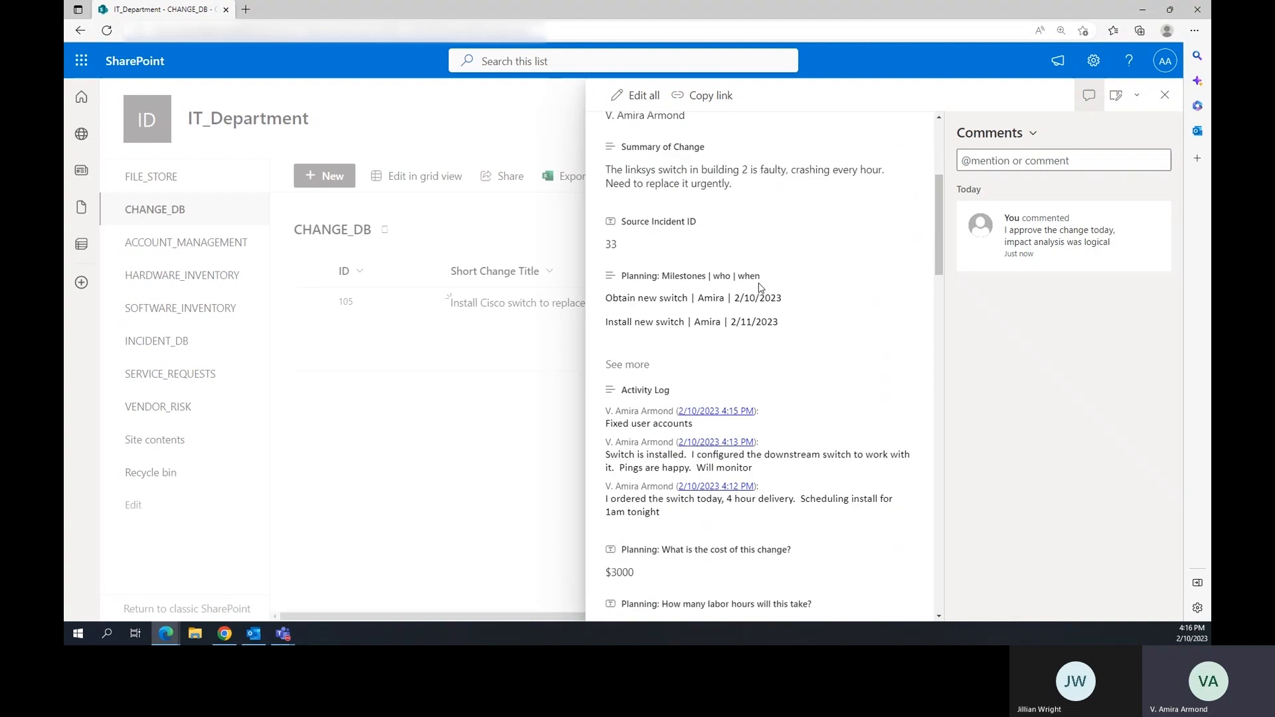
scroll(838, 304, "down", 4)
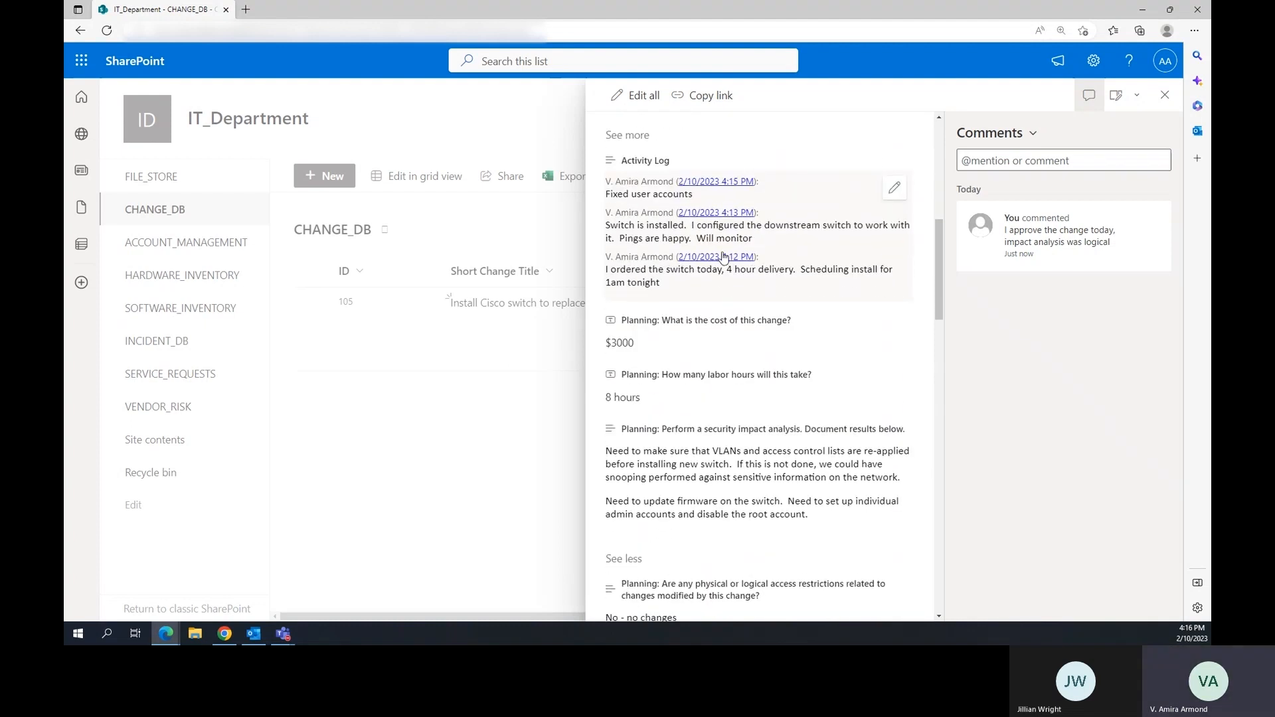
scroll(739, 297, "down", 1)
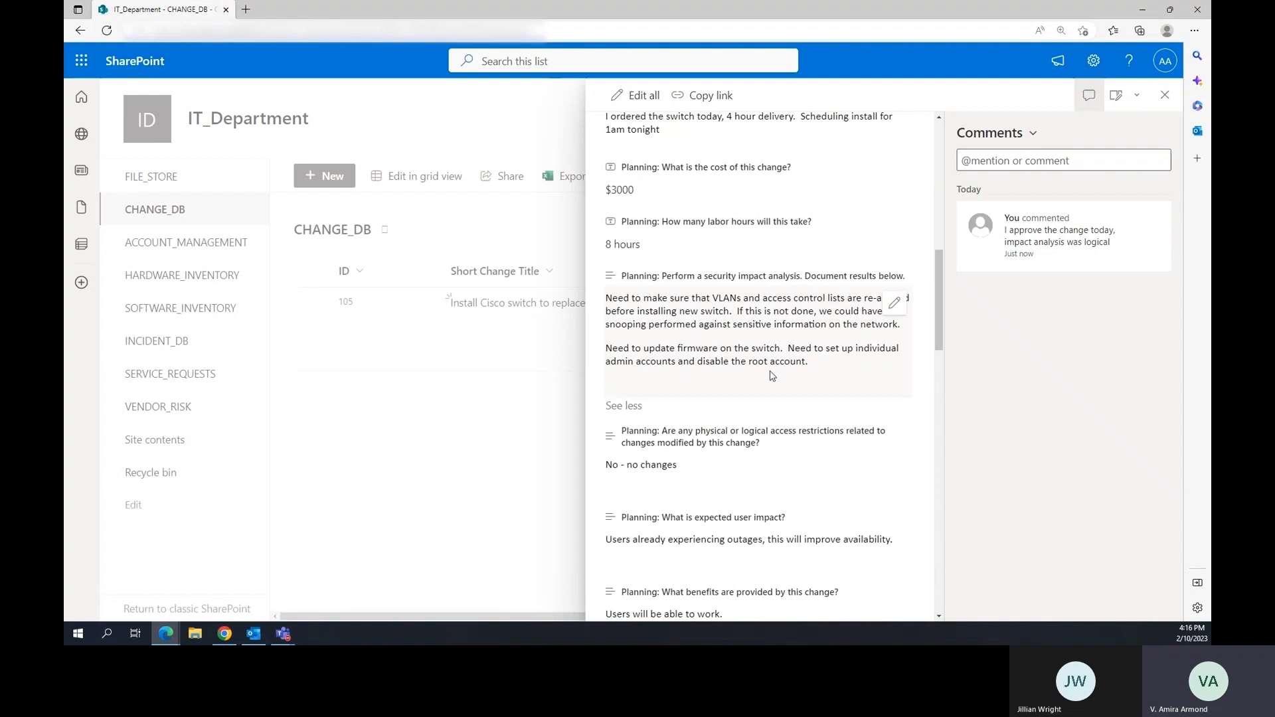
scroll(770, 376, "down", 3)
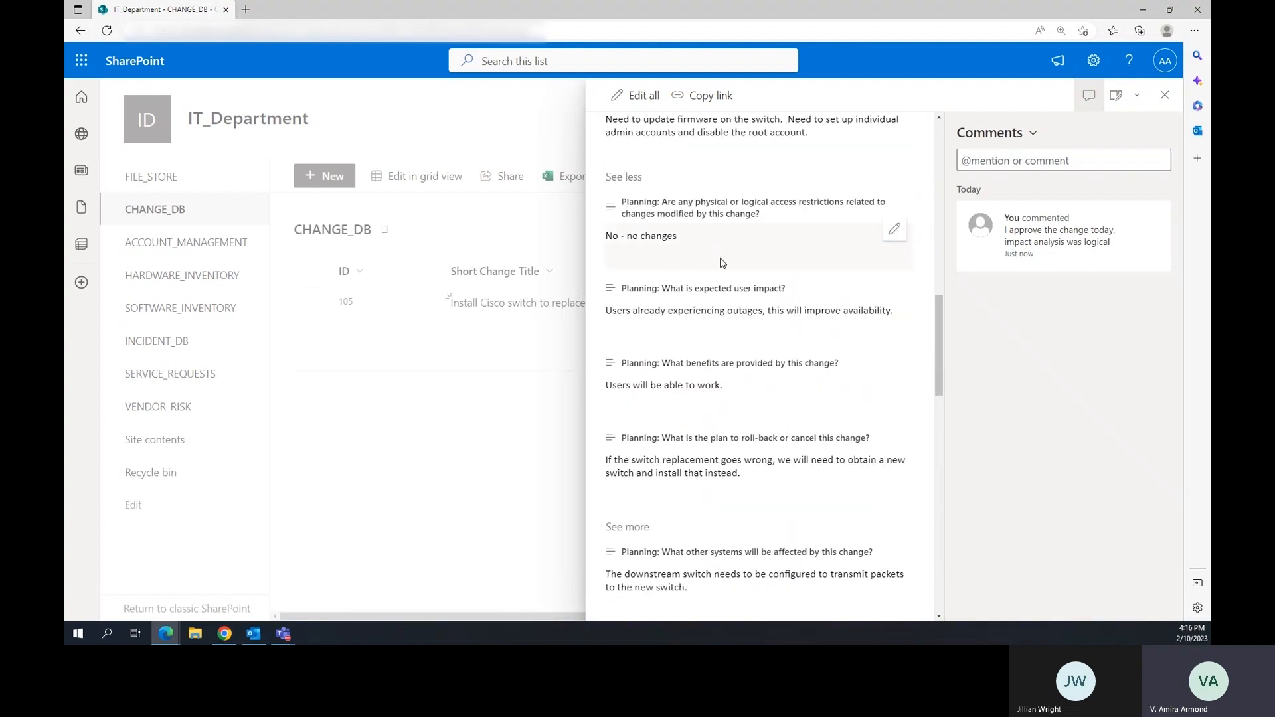
scroll(741, 372, "down", 2)
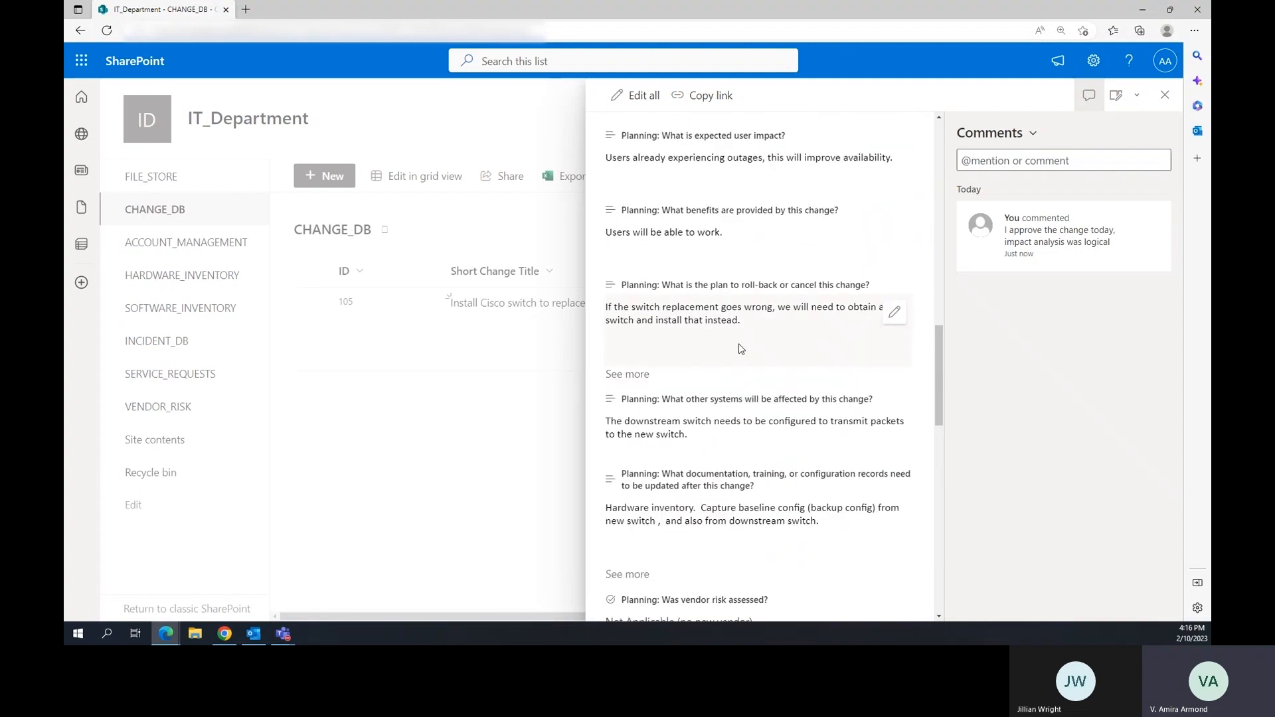
scroll(741, 348, "down", 1)
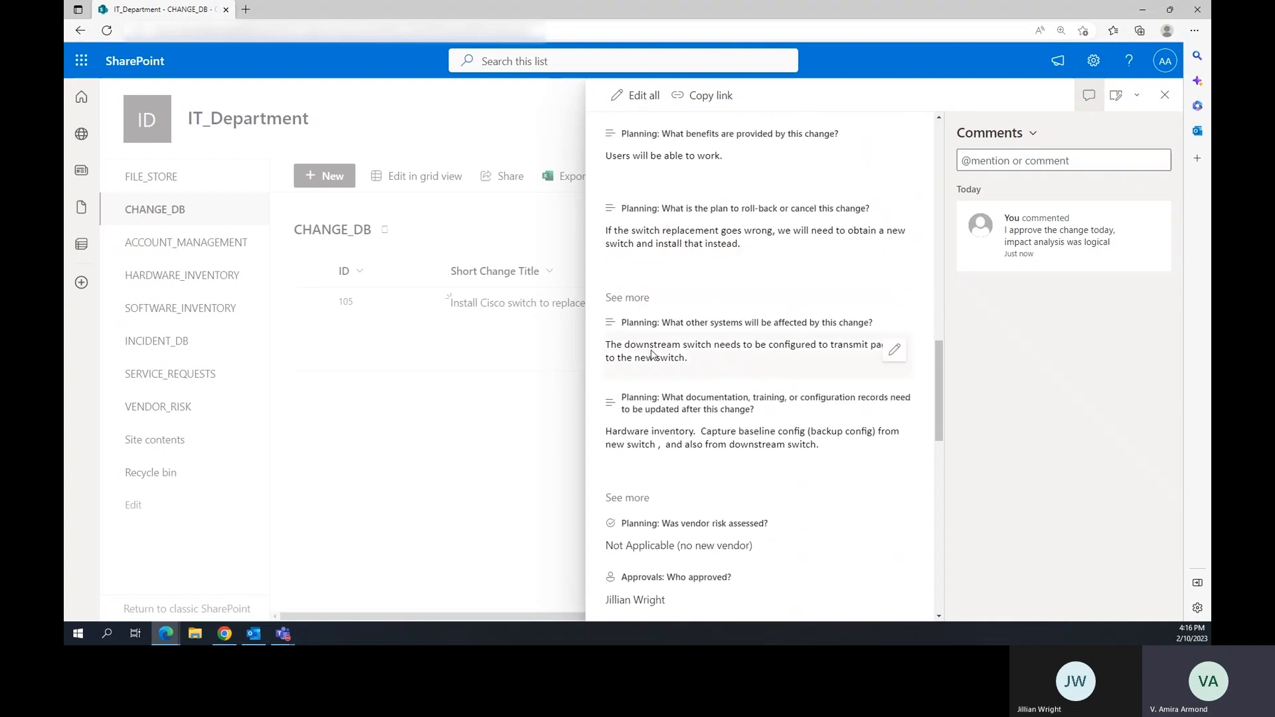
scroll(723, 359, "down", 2)
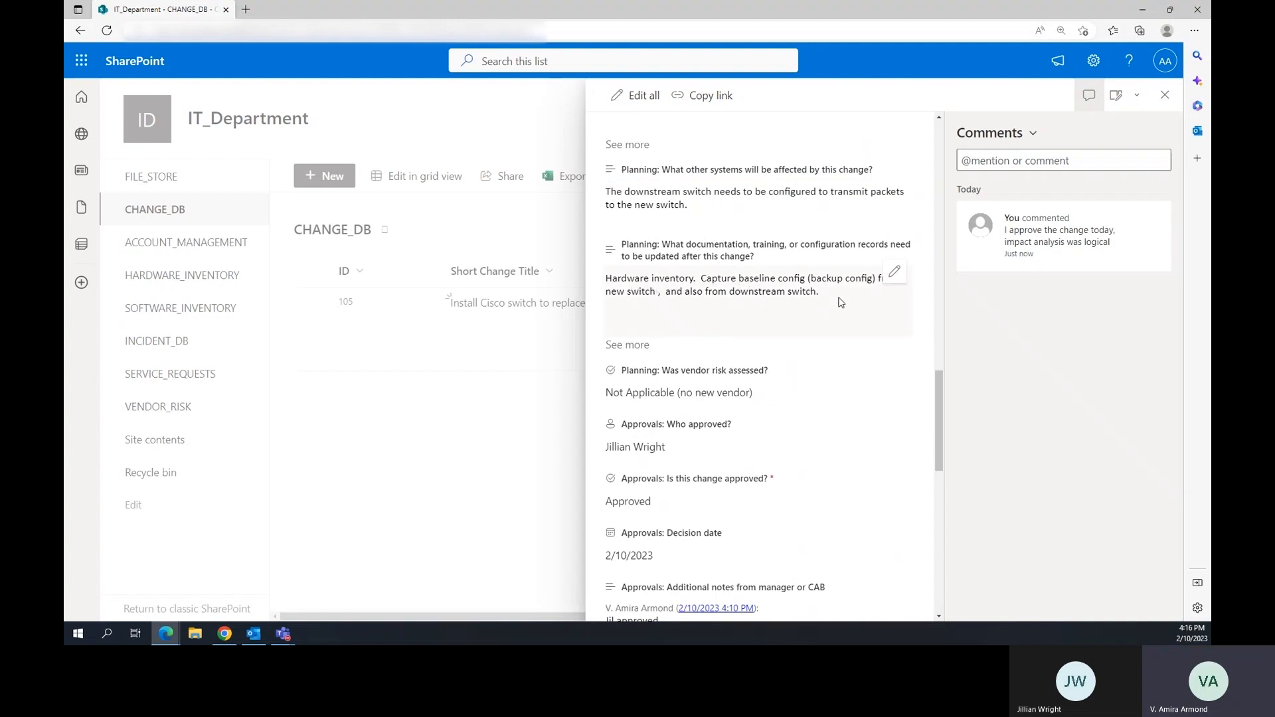
scroll(797, 296, "down", 1)
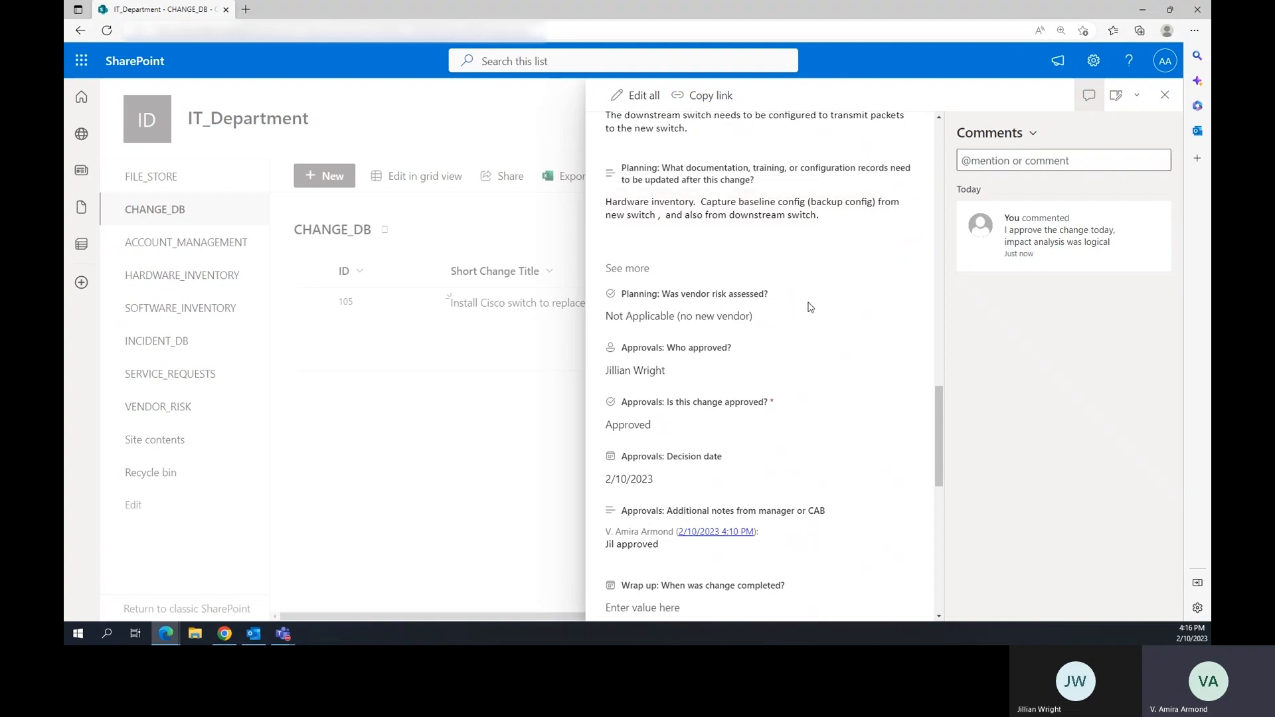
scroll(811, 308, "down", 1)
scroll(907, 369, "down", 1)
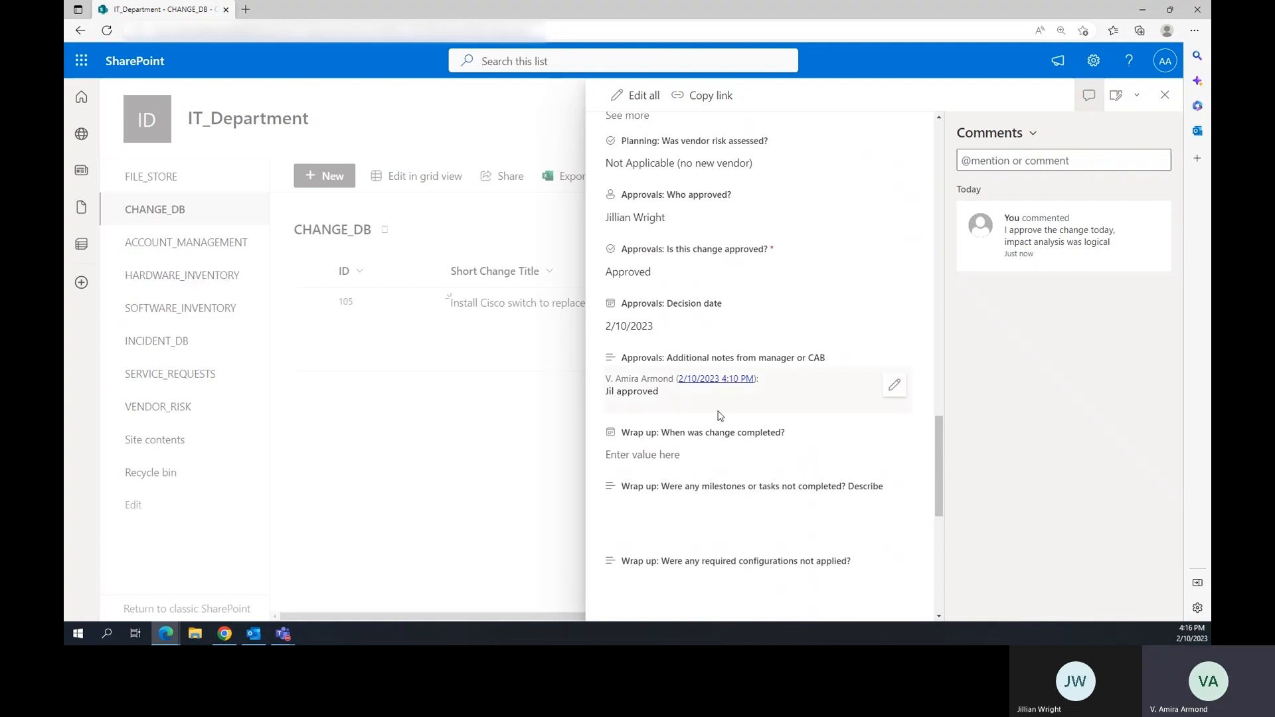
scroll(720, 406, "down", 1)
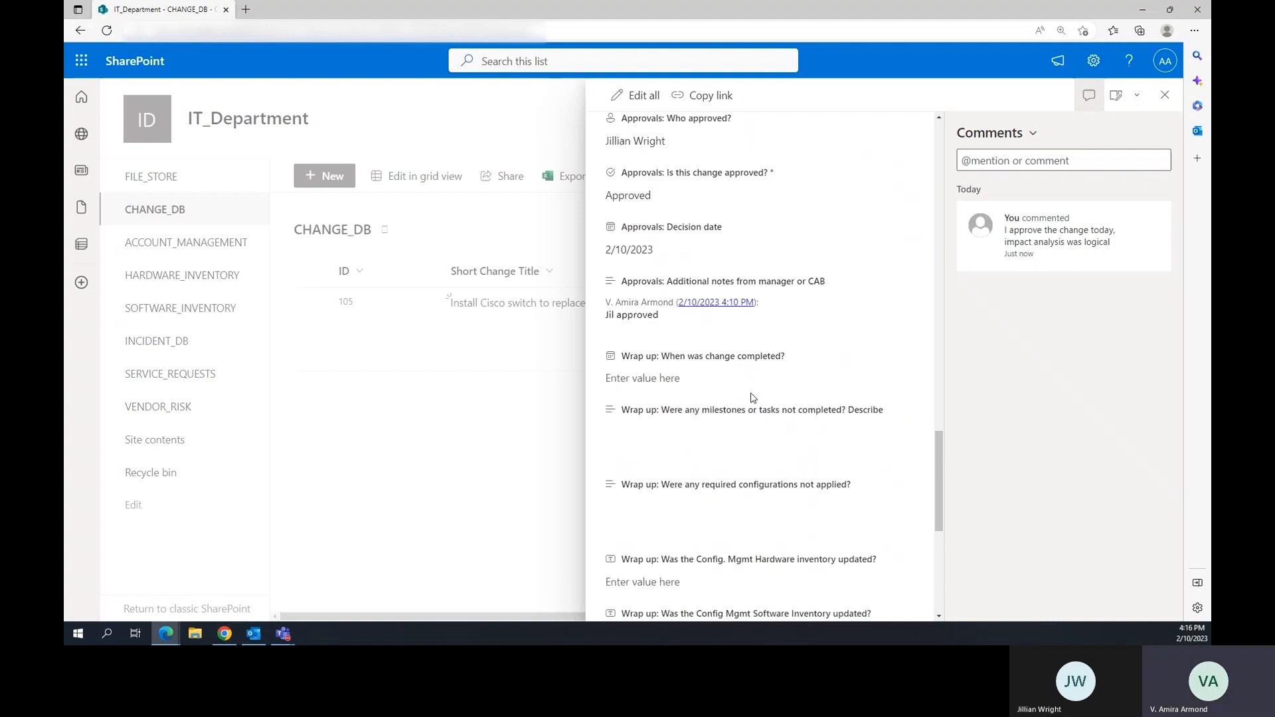
Set the wrap-up date for when the change was completed to 2/10/2023.
scroll(684, 379, "down", 1)
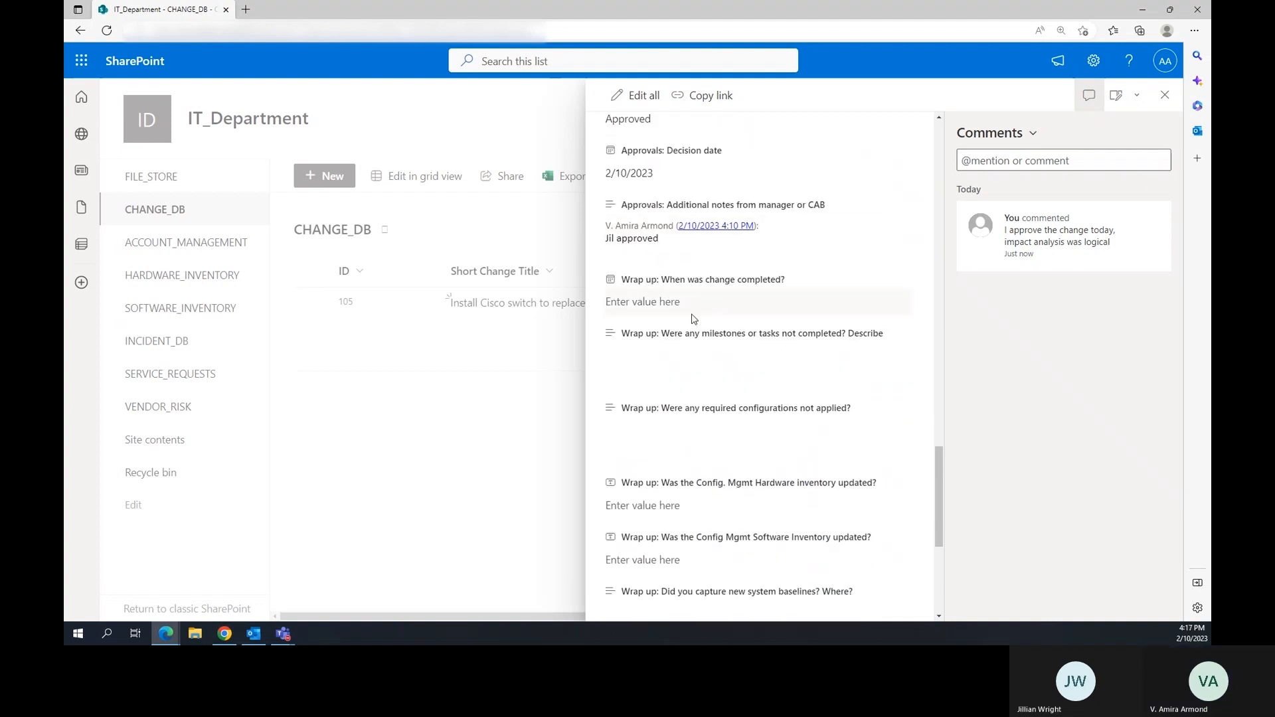
left_click(666, 306)
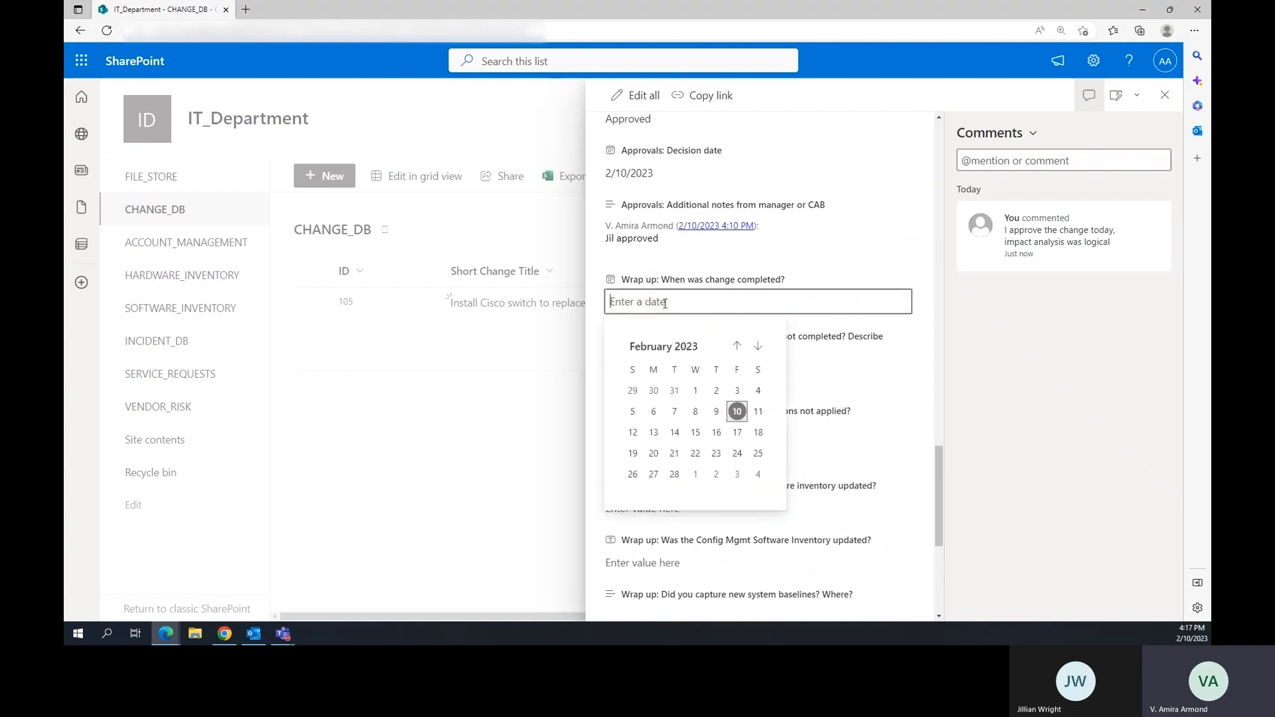
left_click(737, 411)
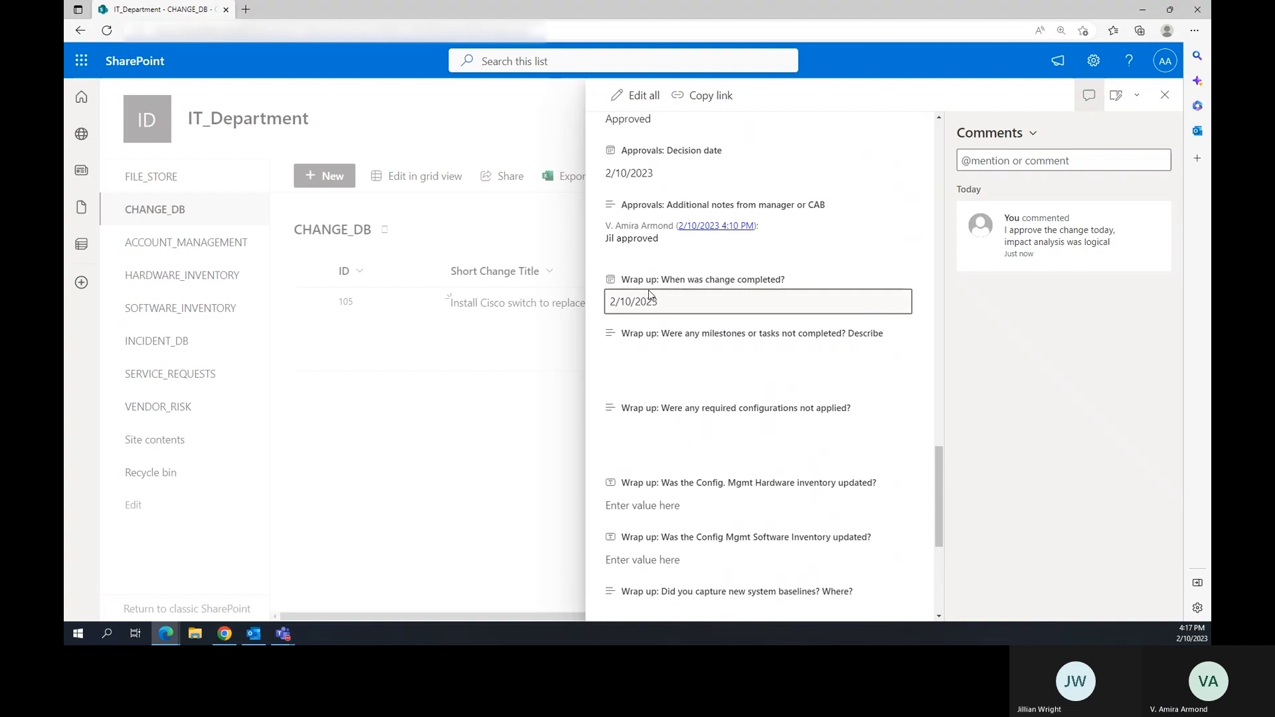
Answer the wrap-up question about milestones or tasks not completed with "All completed" and save it.
scroll(698, 362, "down", 1)
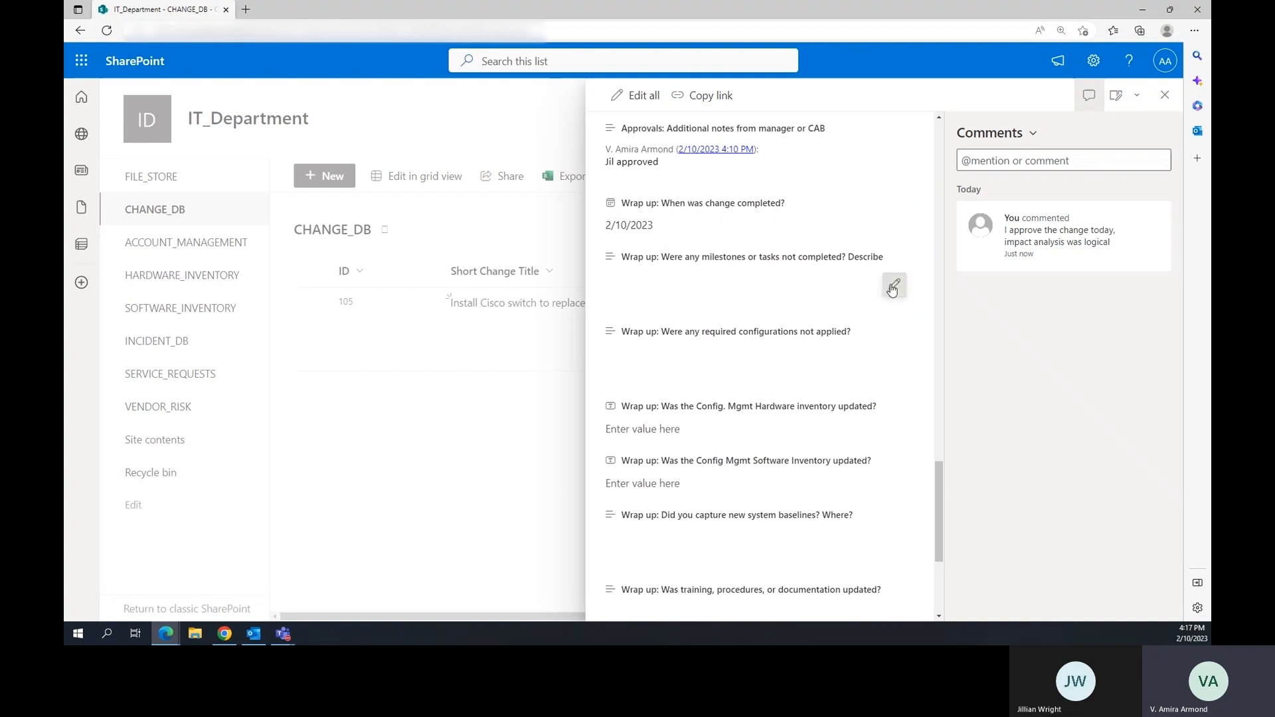
left_click(893, 285)
type("All completed")
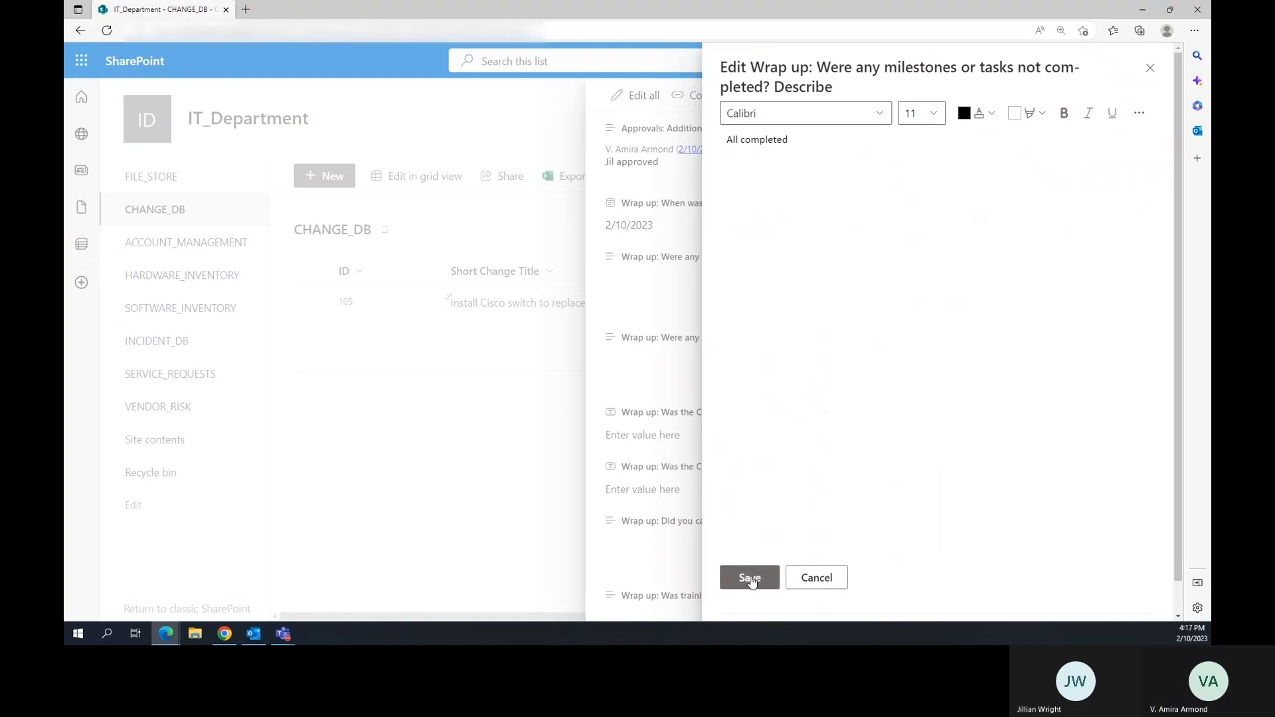
left_click(749, 576)
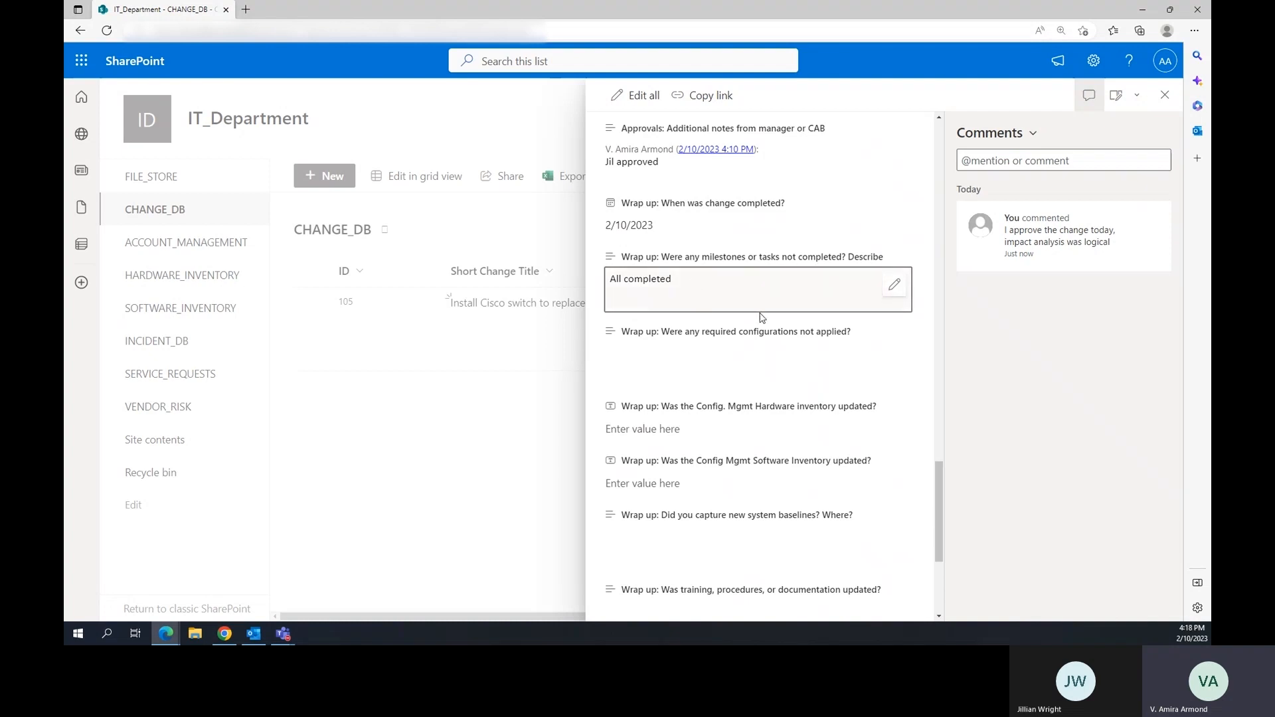
Answer the wrap-up question about required configurations not applied with "All applied" and save it.
scroll(710, 210, "down", 1)
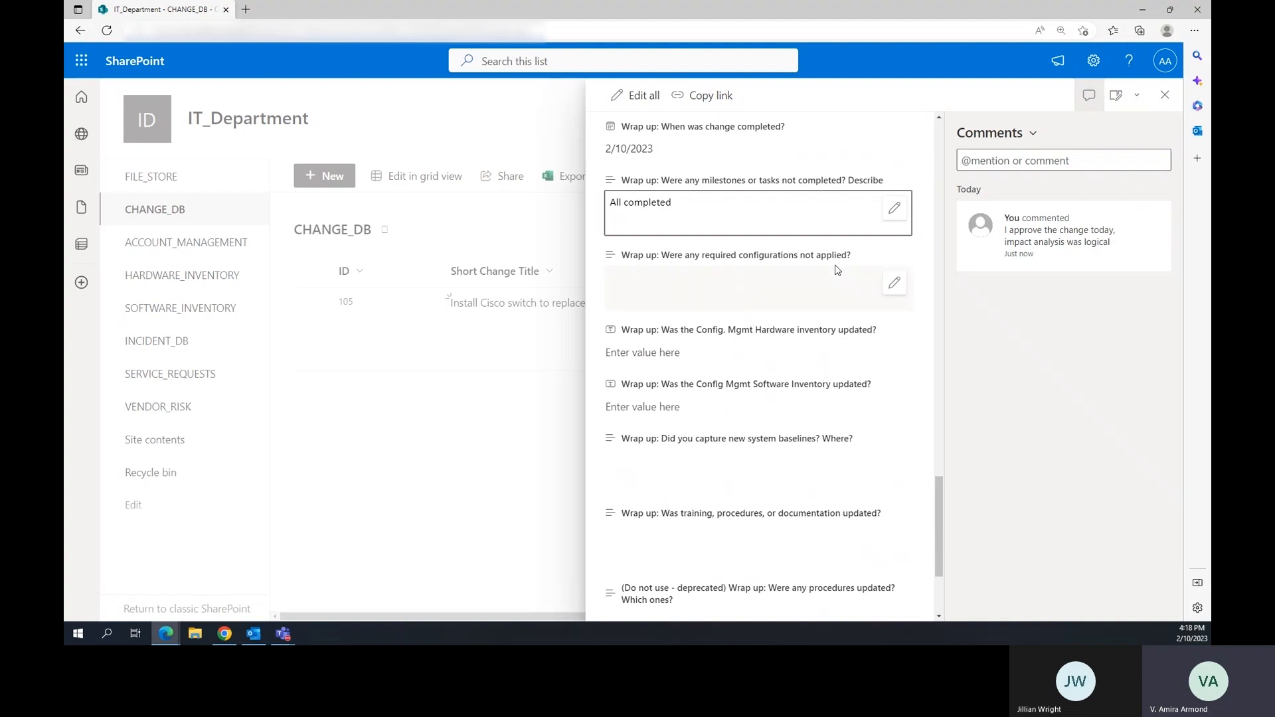
left_click(893, 283)
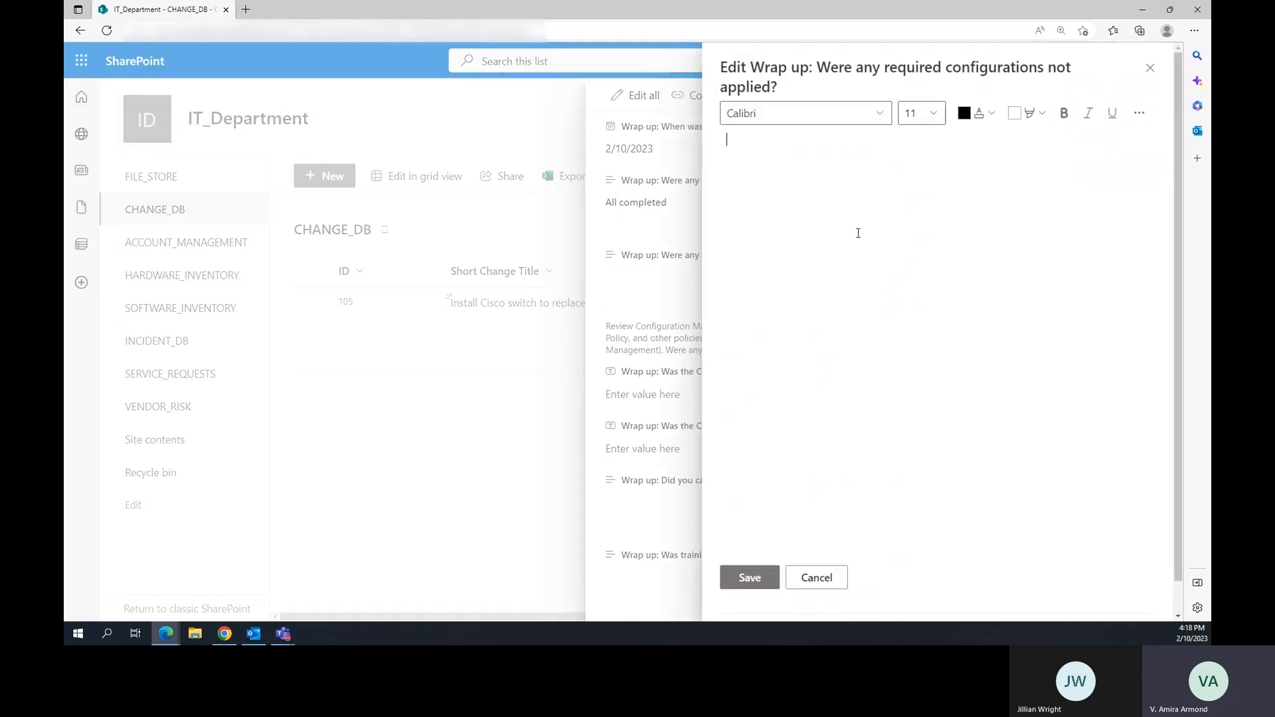
type("All applied")
left_click(738, 577)
Enter "Yes" for the wrap-up question on whether the Config. Mgmt Hardware inventory was updated.
scroll(759, 279, "down", 3)
scroll(783, 258, "up", 1)
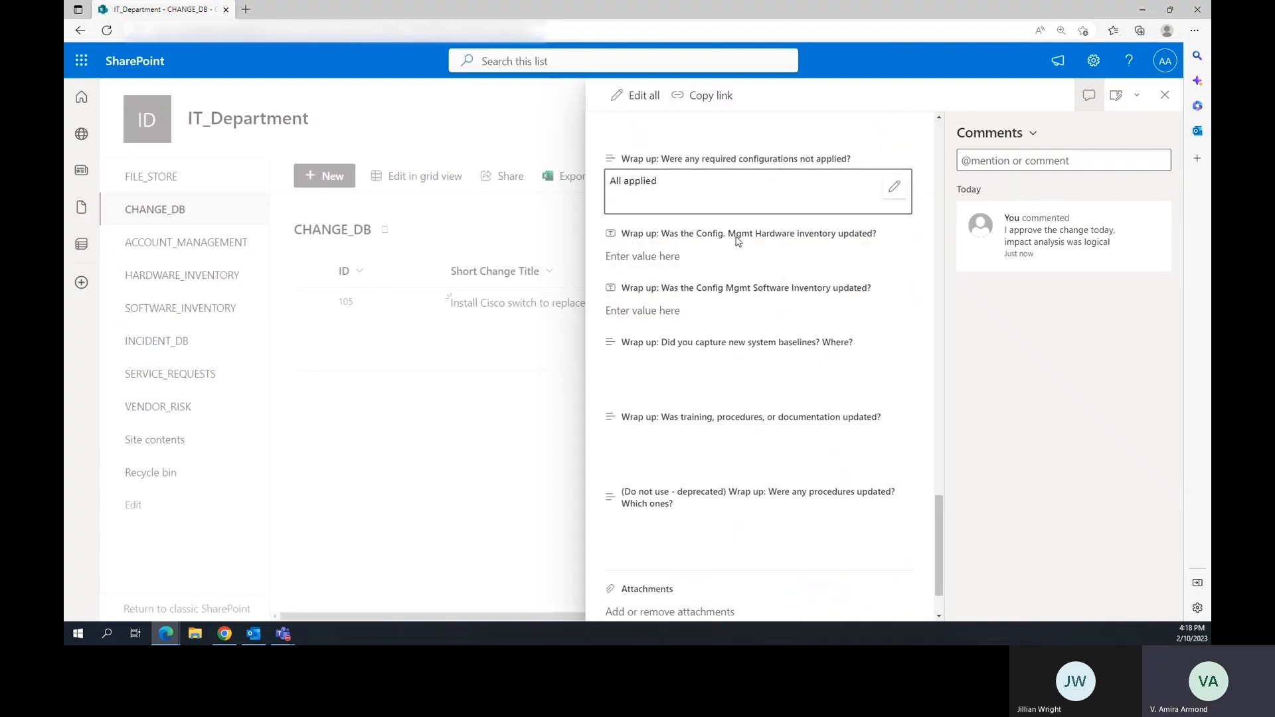
left_click(694, 256)
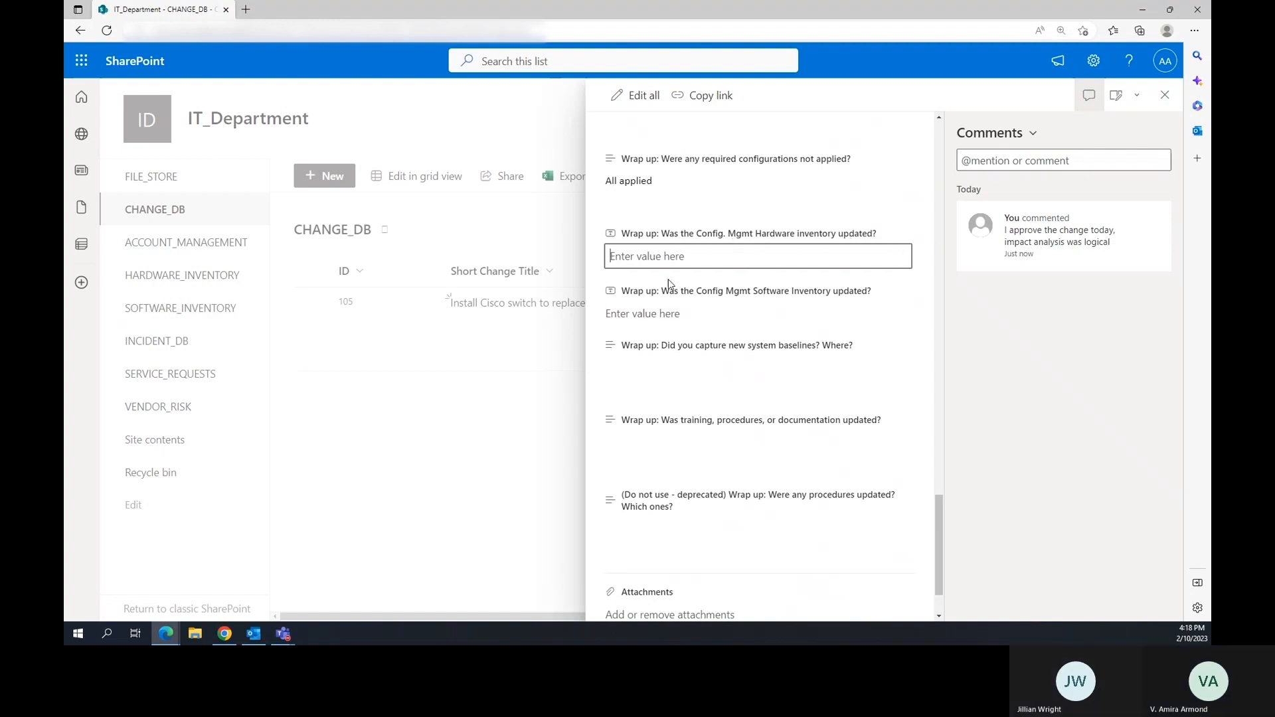
type("Yes")
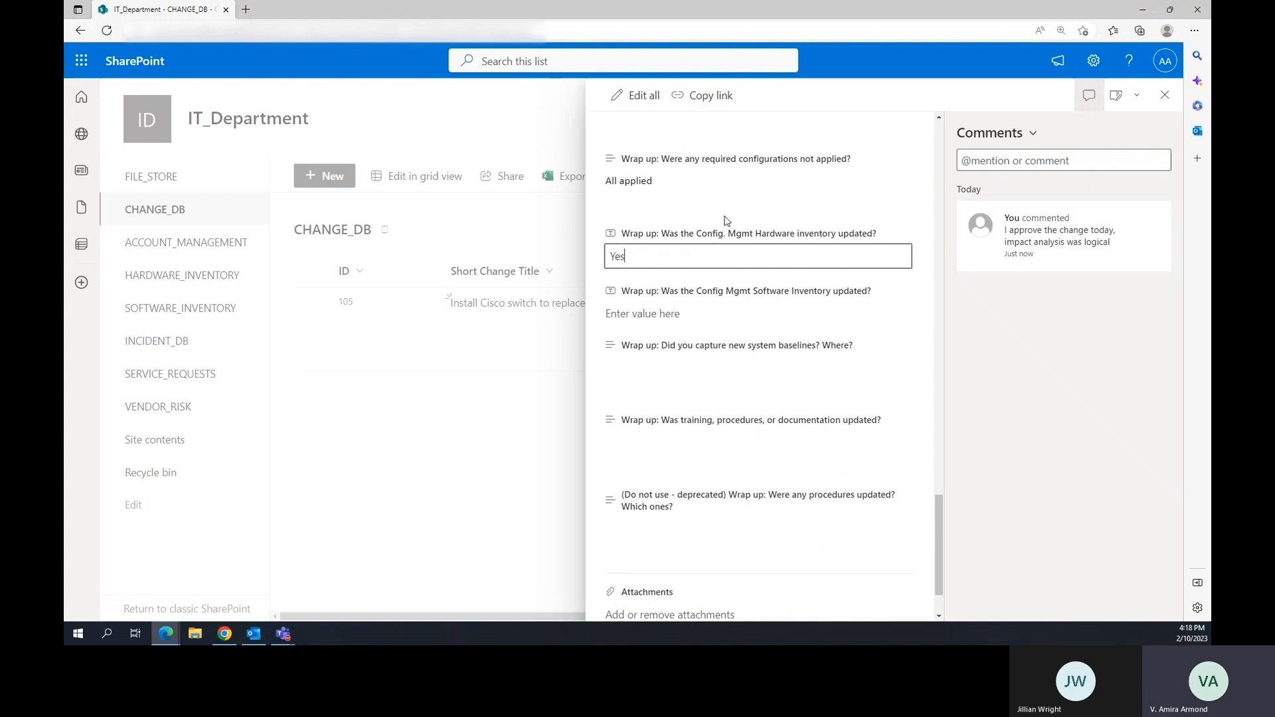
Save the hardware inventory answer and enter "No - not applicable" for the wrap-up question on whether the Config Mgmt Software Inventory was updated.
left_click(762, 232)
left_click(621, 256)
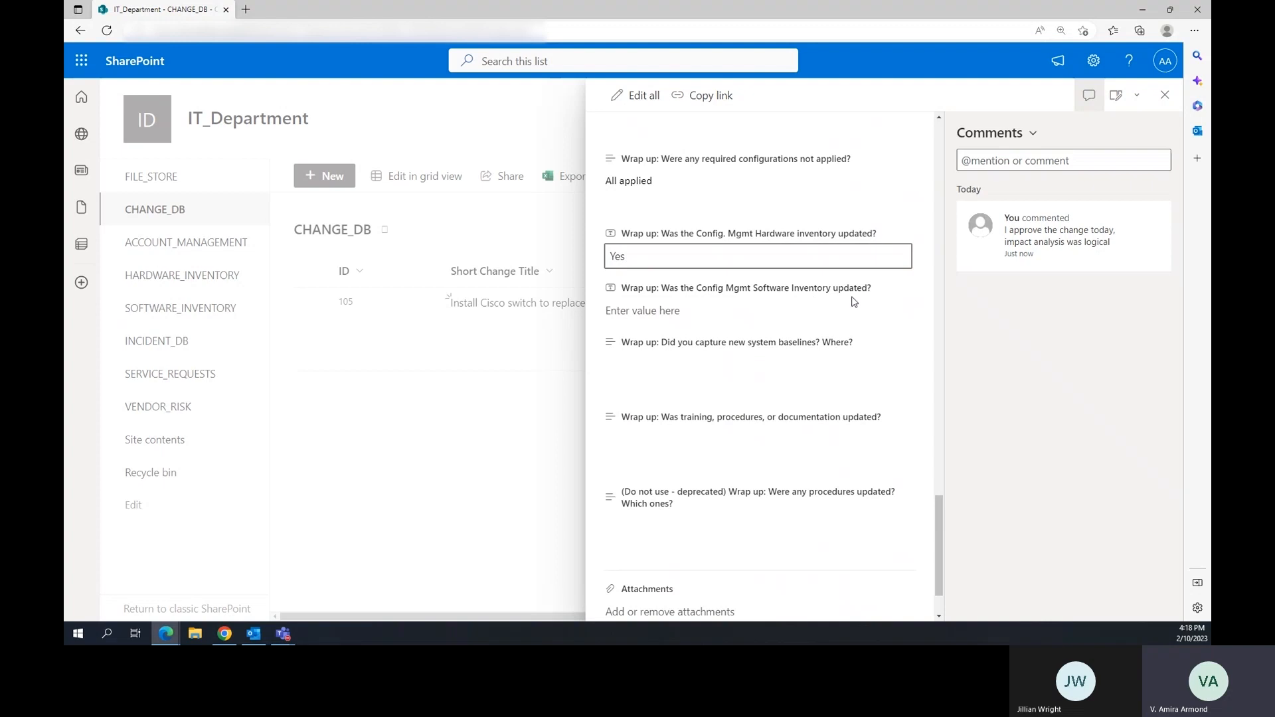
left_click(676, 311)
type("N")
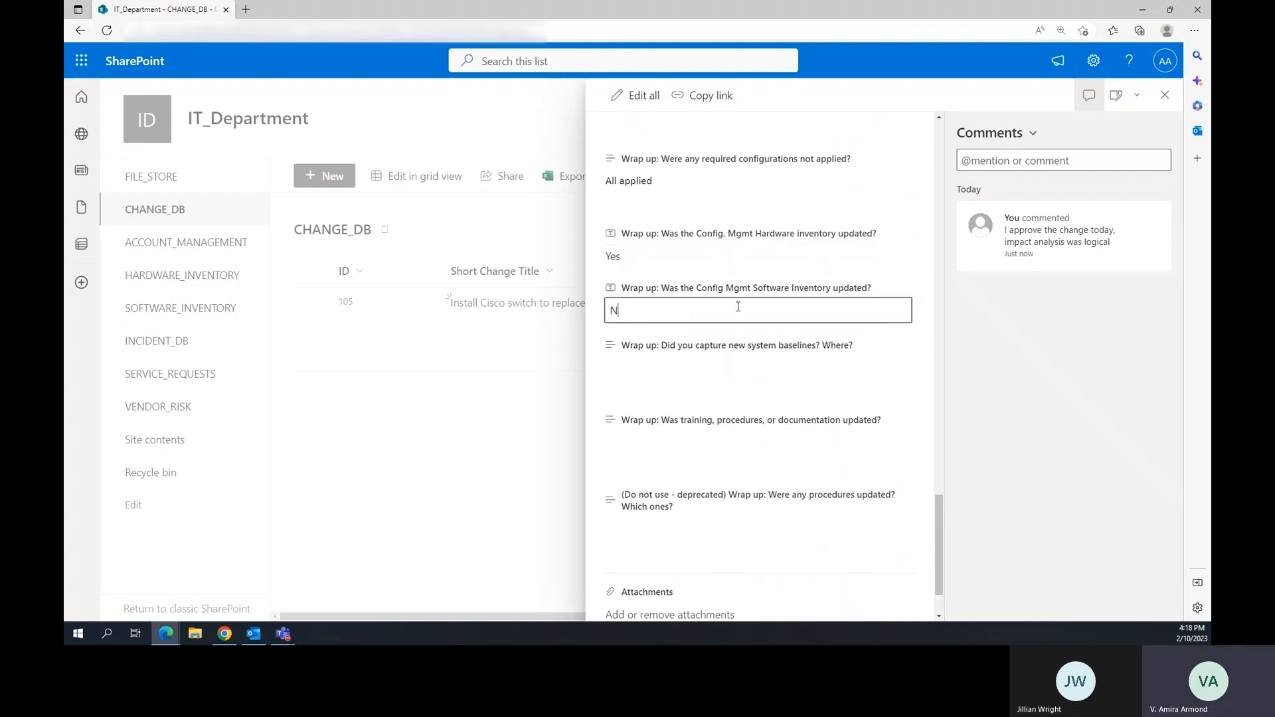
type("o - not applicable")
Answer the wrap-up question about new system baselines with "Yes, saved backup config to IT DEPARTMENT > BASELINES > SWITCH CONFIG" and save it.
scroll(749, 309, "down", 1)
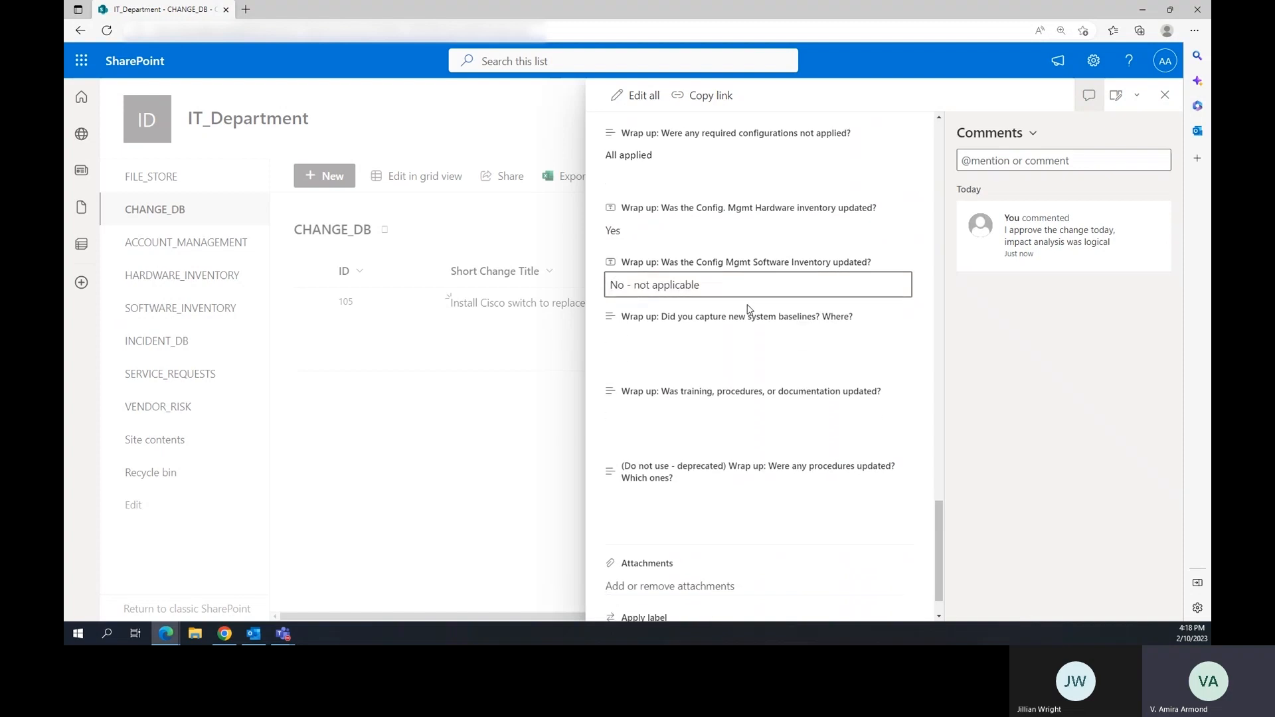
scroll(749, 310, "down", 2)
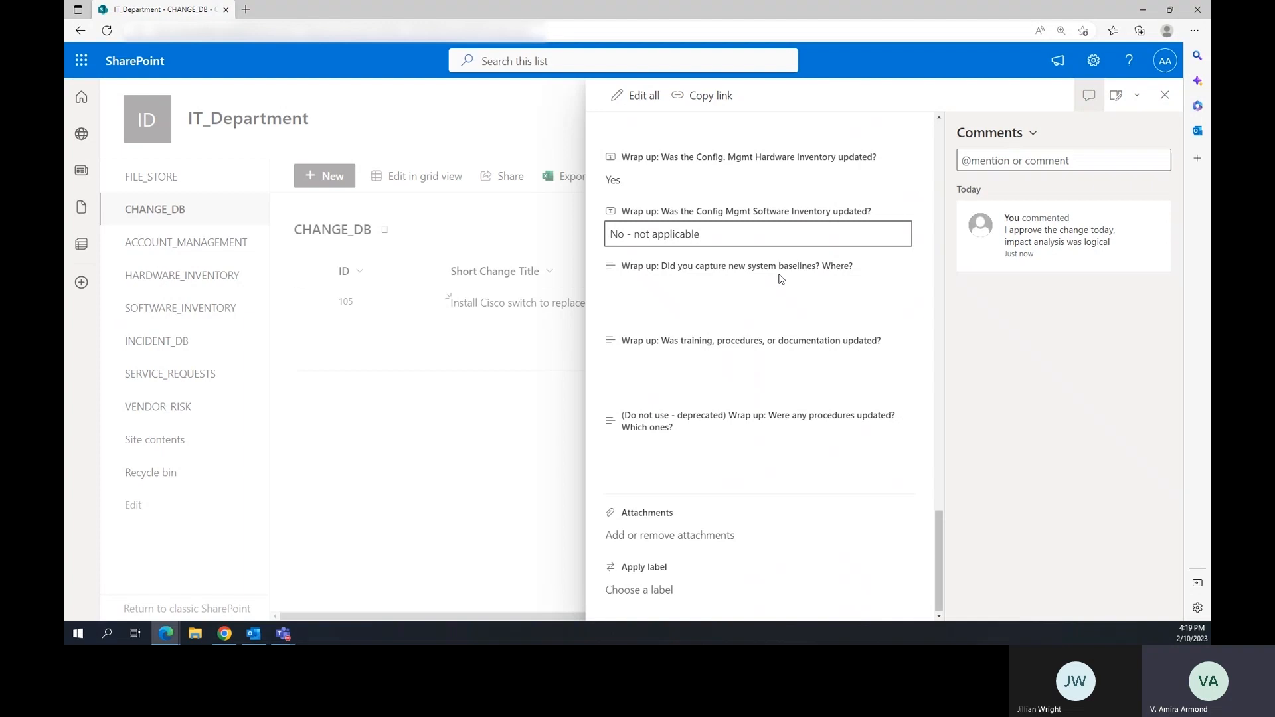
mouse_move(828, 290)
left_click(892, 293)
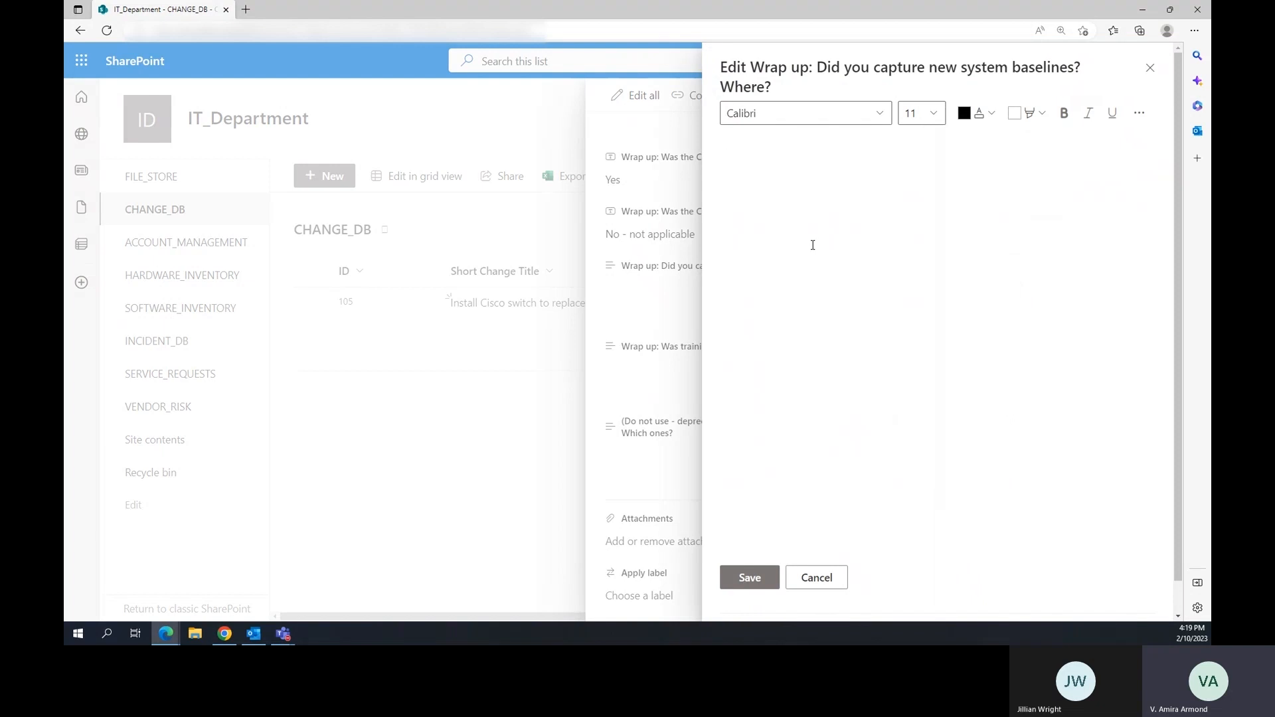
type("Yse")
key("BackSpace")
key("BackSpace")
type("es, saved backup config to IT DEPARTMENT")
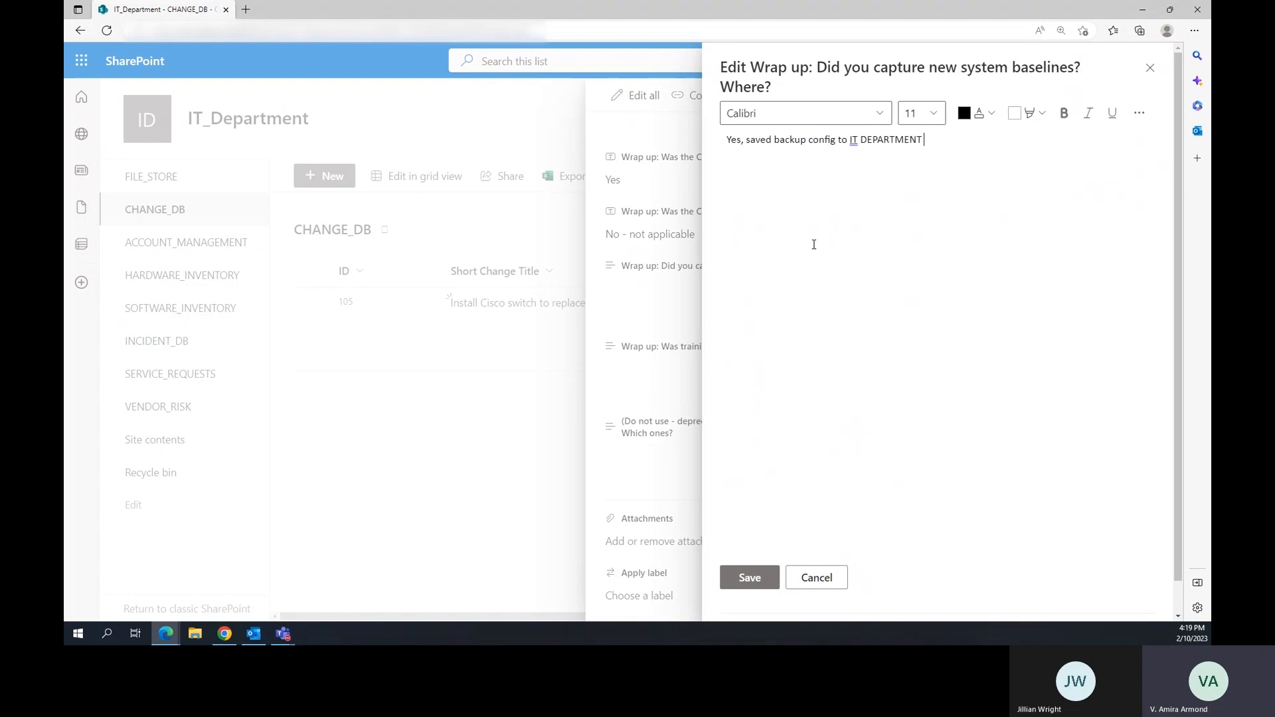
type(" > BASELINES > SWITCH CONFIG")
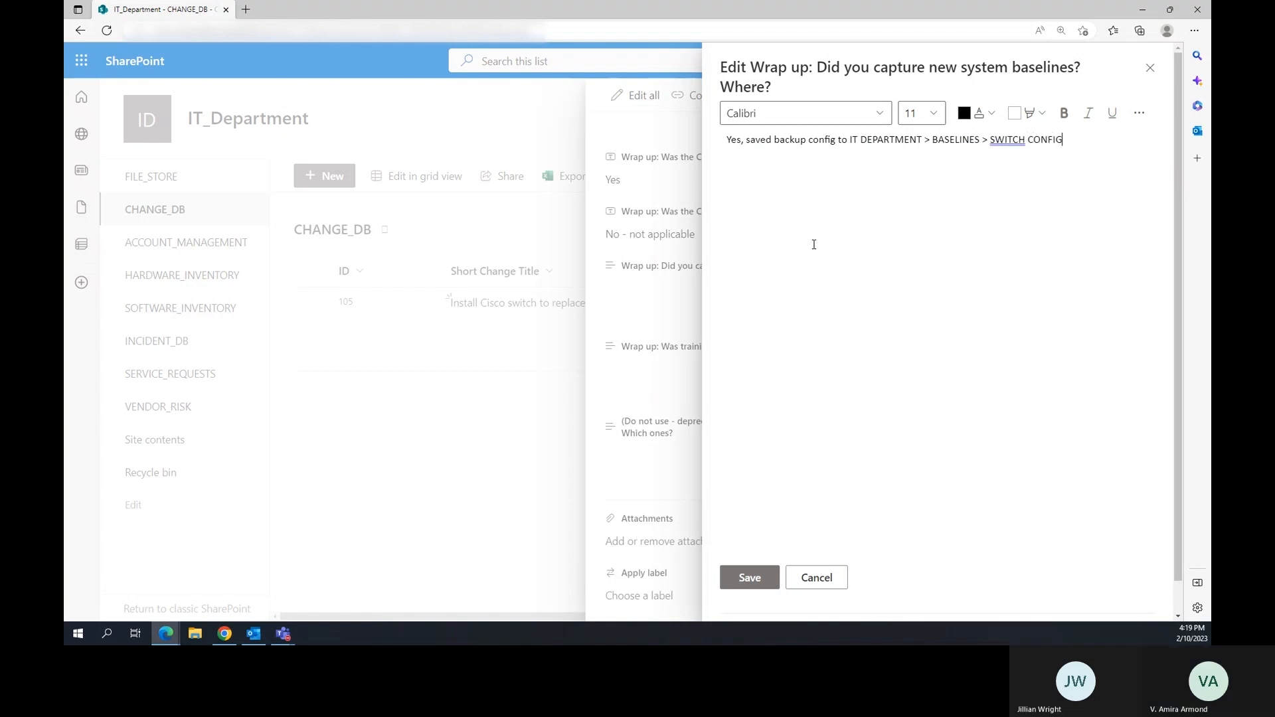
left_click(749, 577)
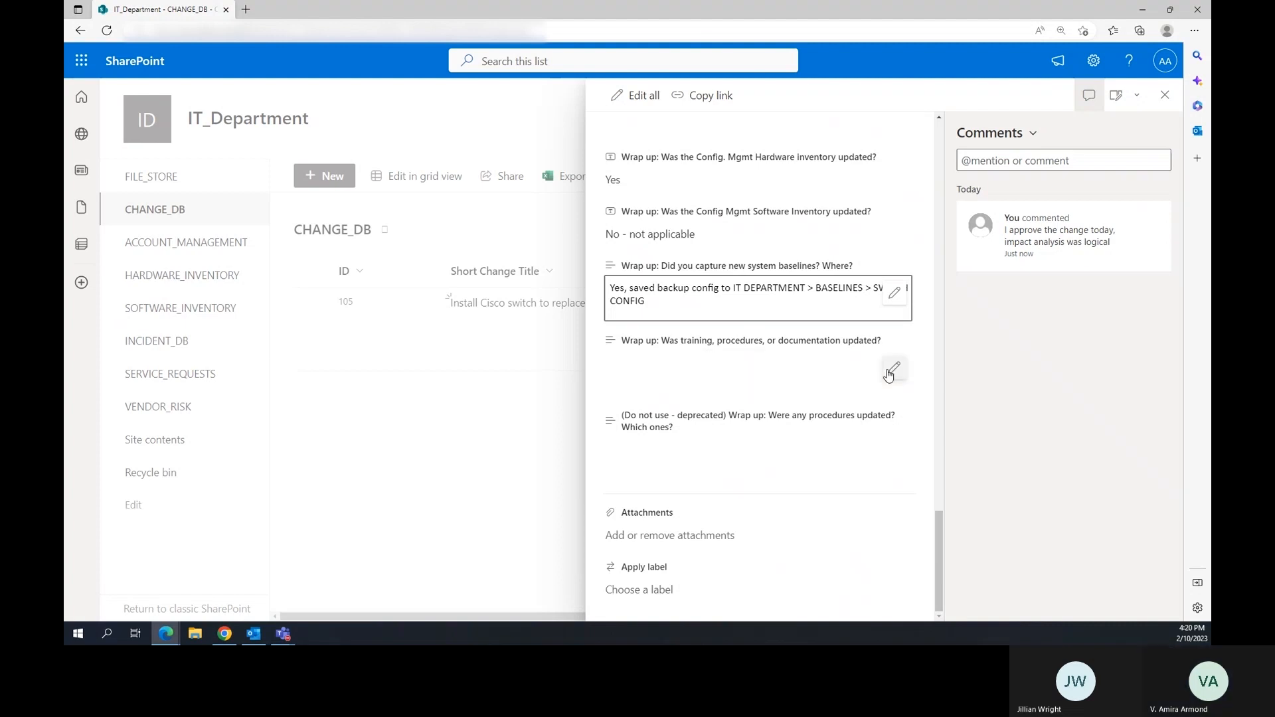
Answer the wrap-up question about updated training, procedures, or documentation with "No - not applicable" and save it.
left_click(893, 369)
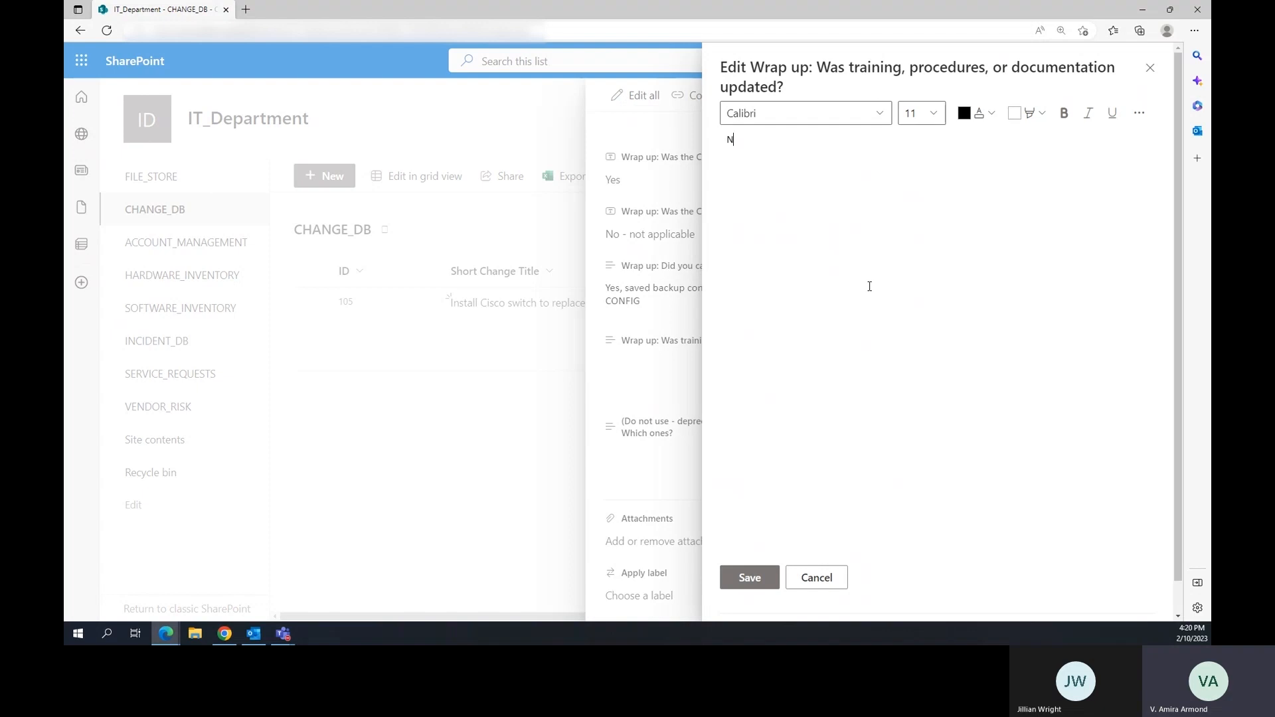
type("No - not applicable")
left_click(750, 577)
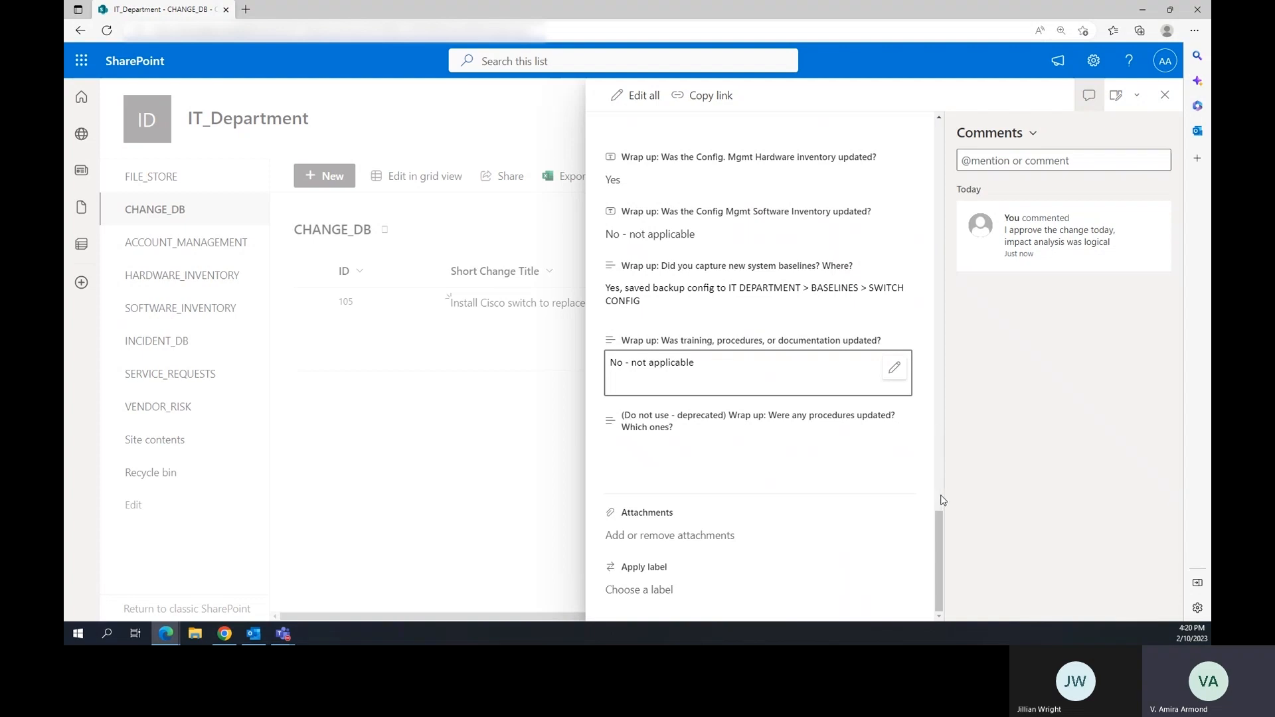
scroll(943, 499, "up", 7)
scroll(943, 495, "up", 1)
left_click_drag(940, 500, 936, 196)
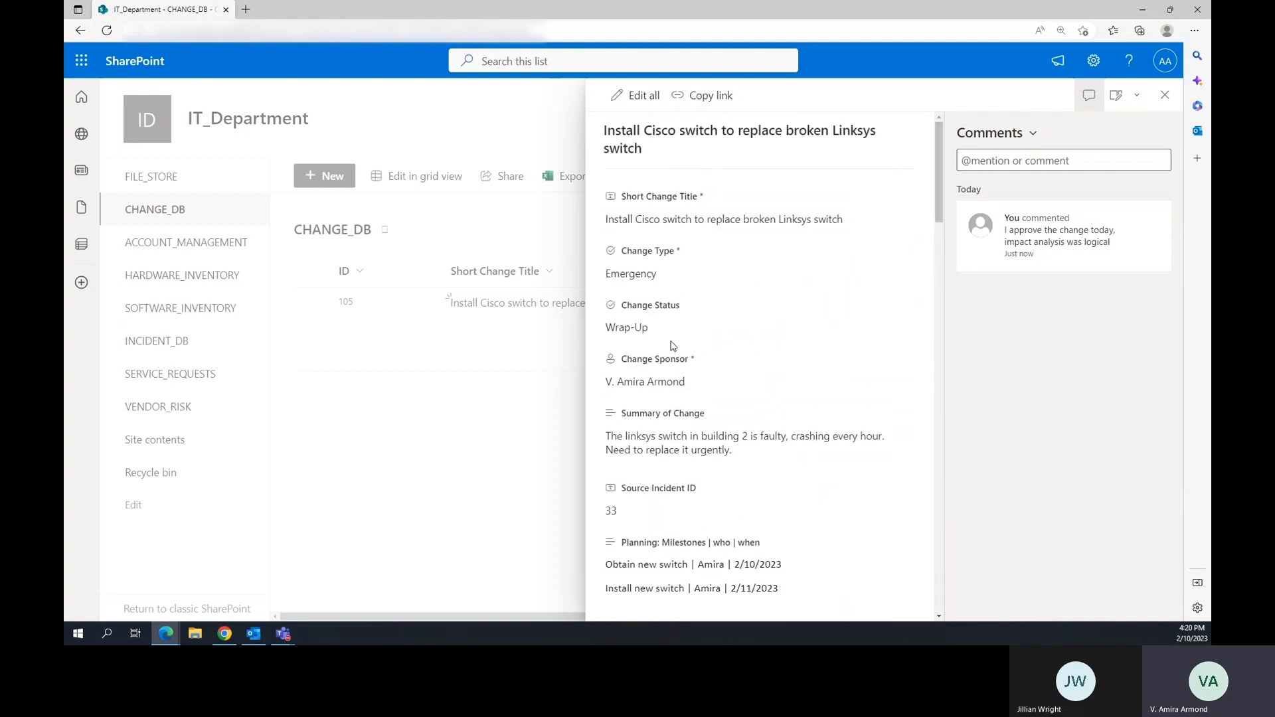
left_click(675, 275)
left_click(674, 273)
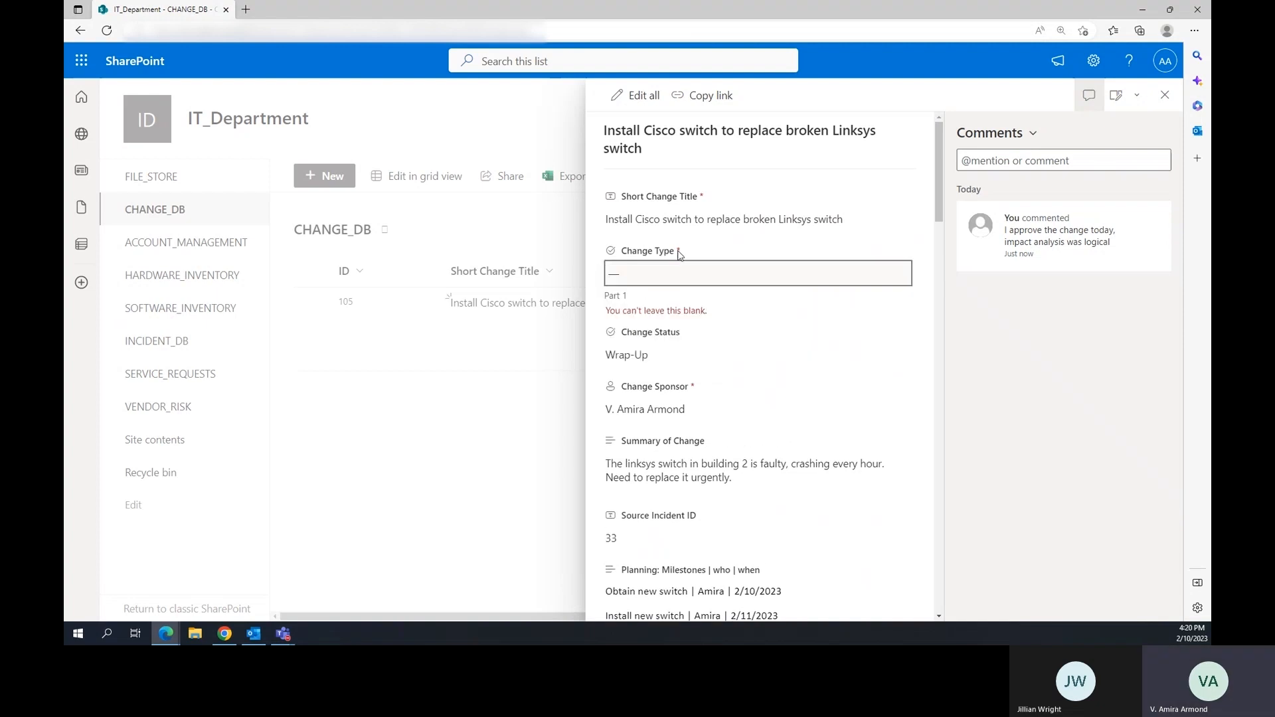
left_click(675, 275)
left_click(634, 342)
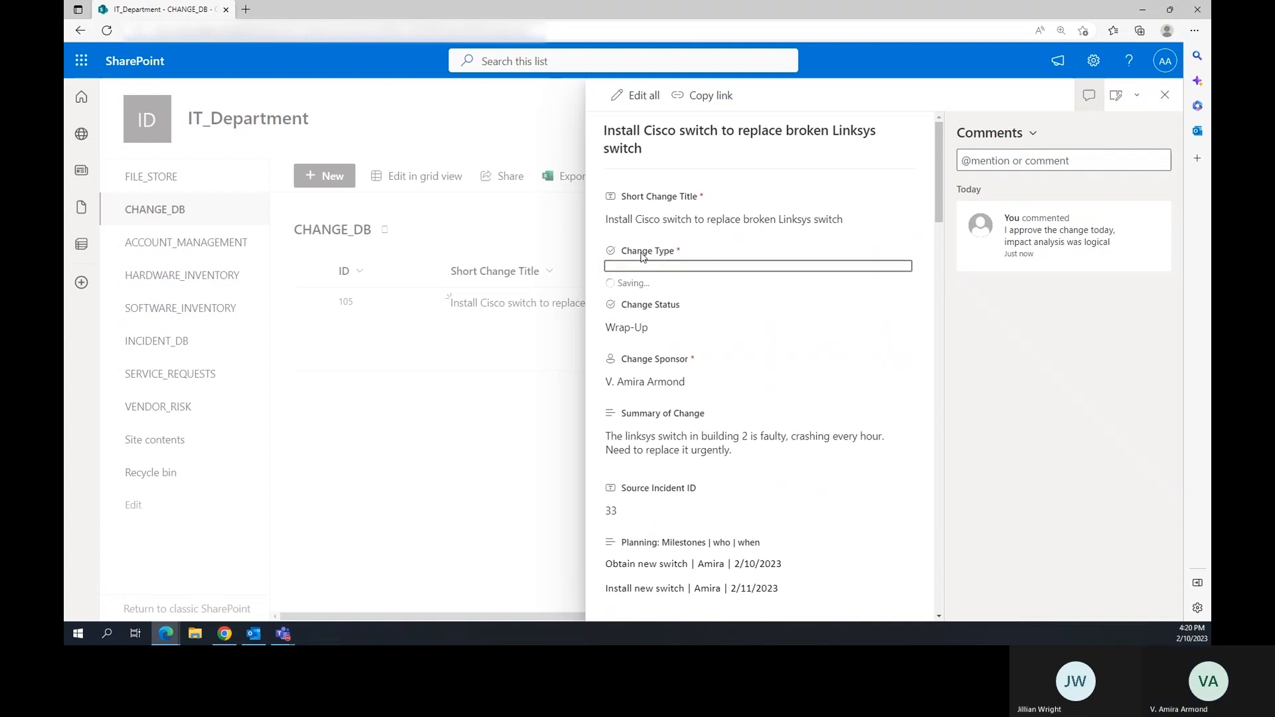
Set the Change Status of the switch replacement request to Closed.
scroll(654, 349, "down", 1)
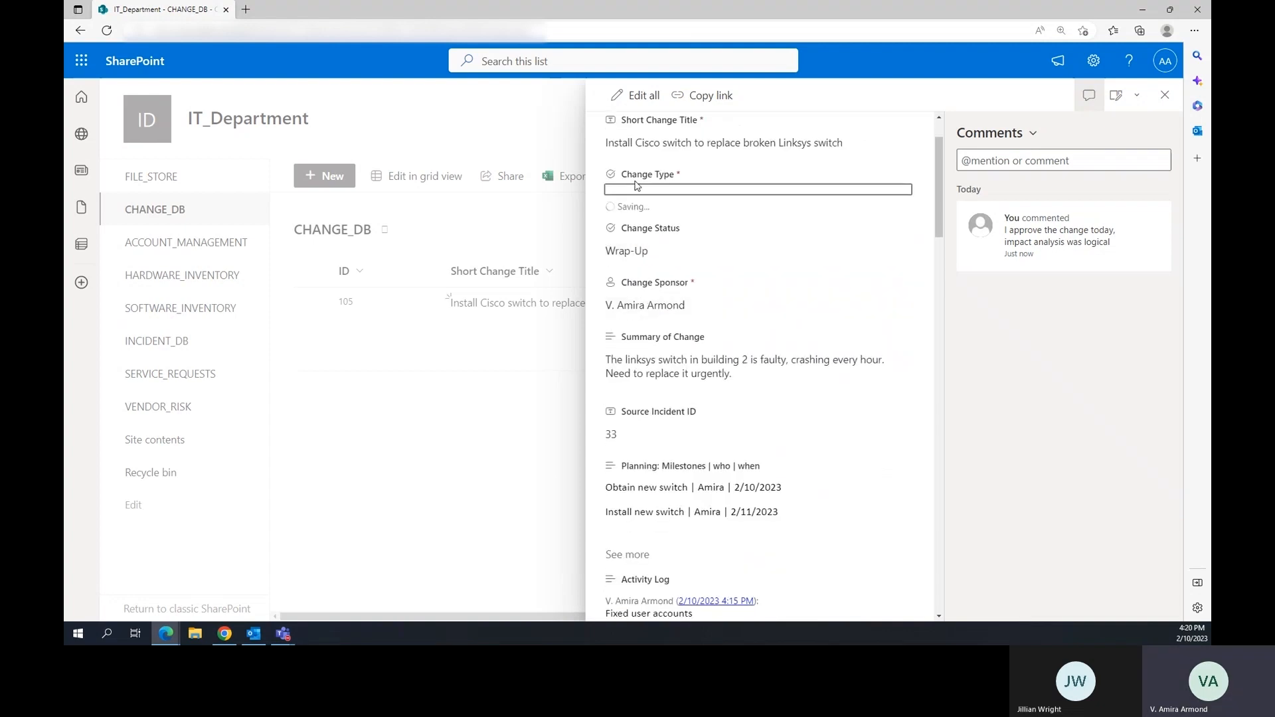
left_click(641, 251)
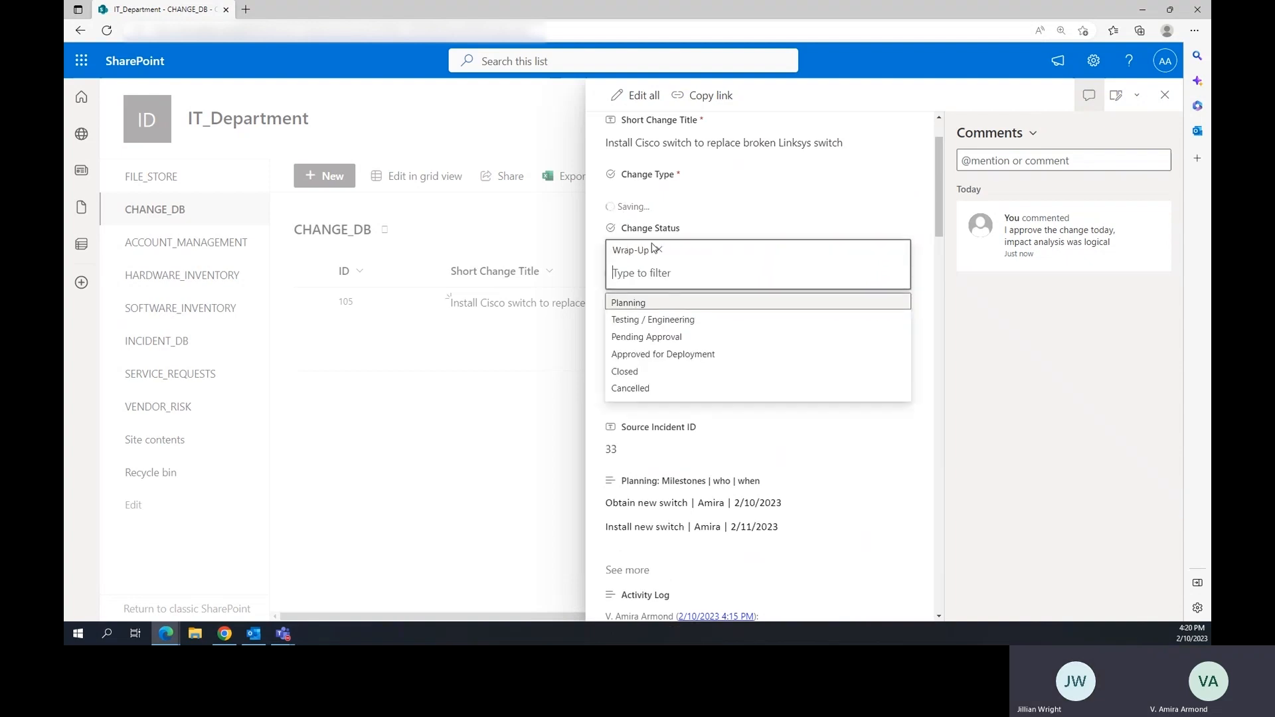
left_click(649, 373)
left_click(644, 268)
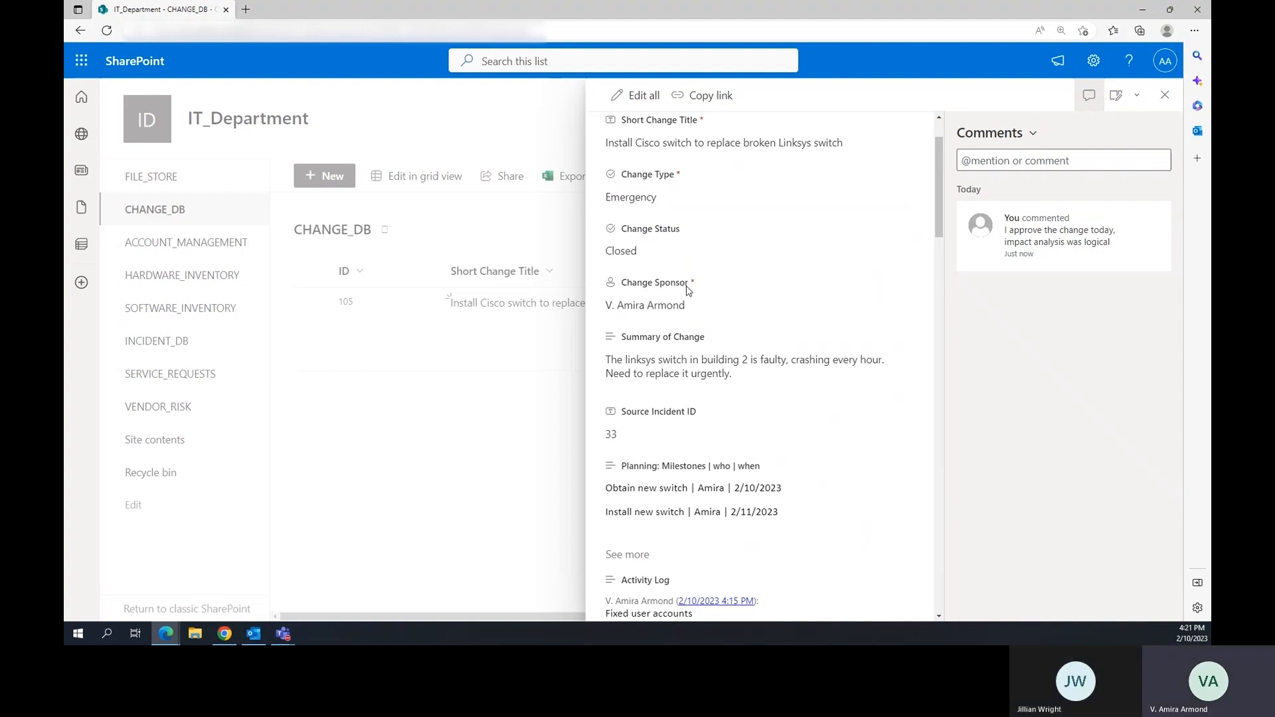
Review the switch replacement record, including its wrap-up answers, approval details, planning responses, activity log and milestones.
scroll(691, 289, "up", 2)
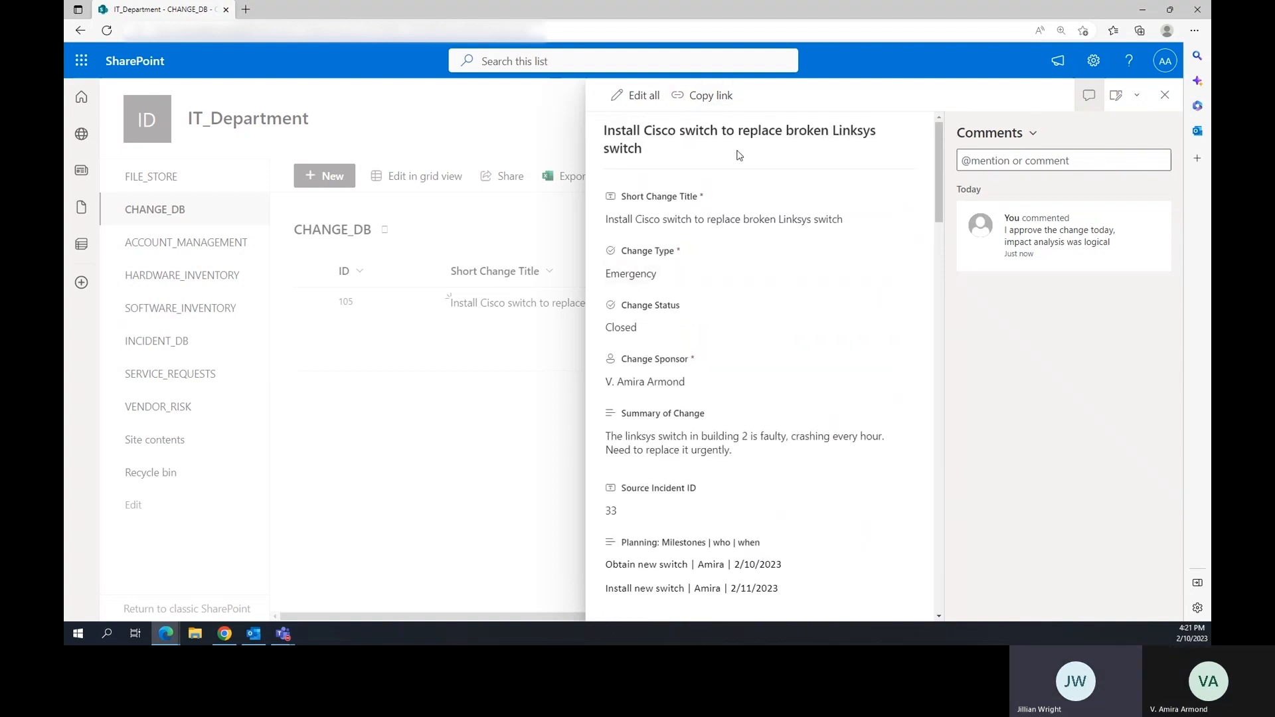
scroll(883, 389, "down", 4)
left_click_drag(939, 193, 948, 561)
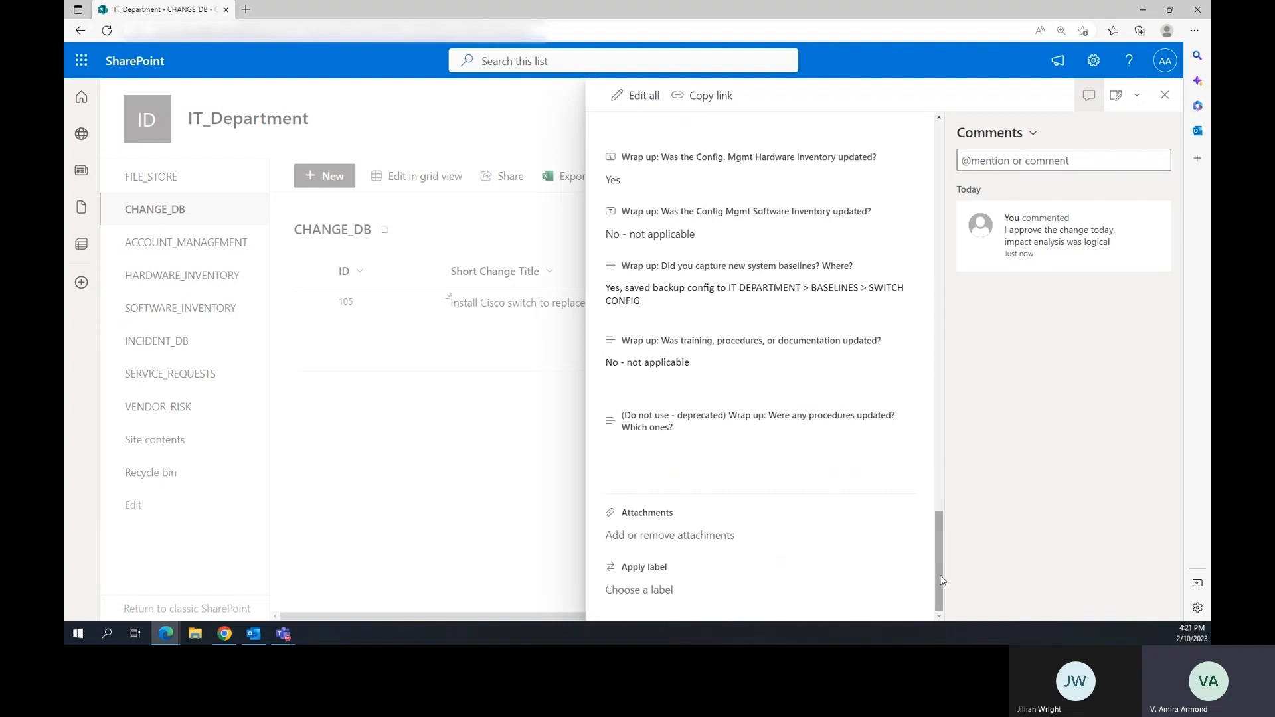
scroll(942, 580, "up", 1)
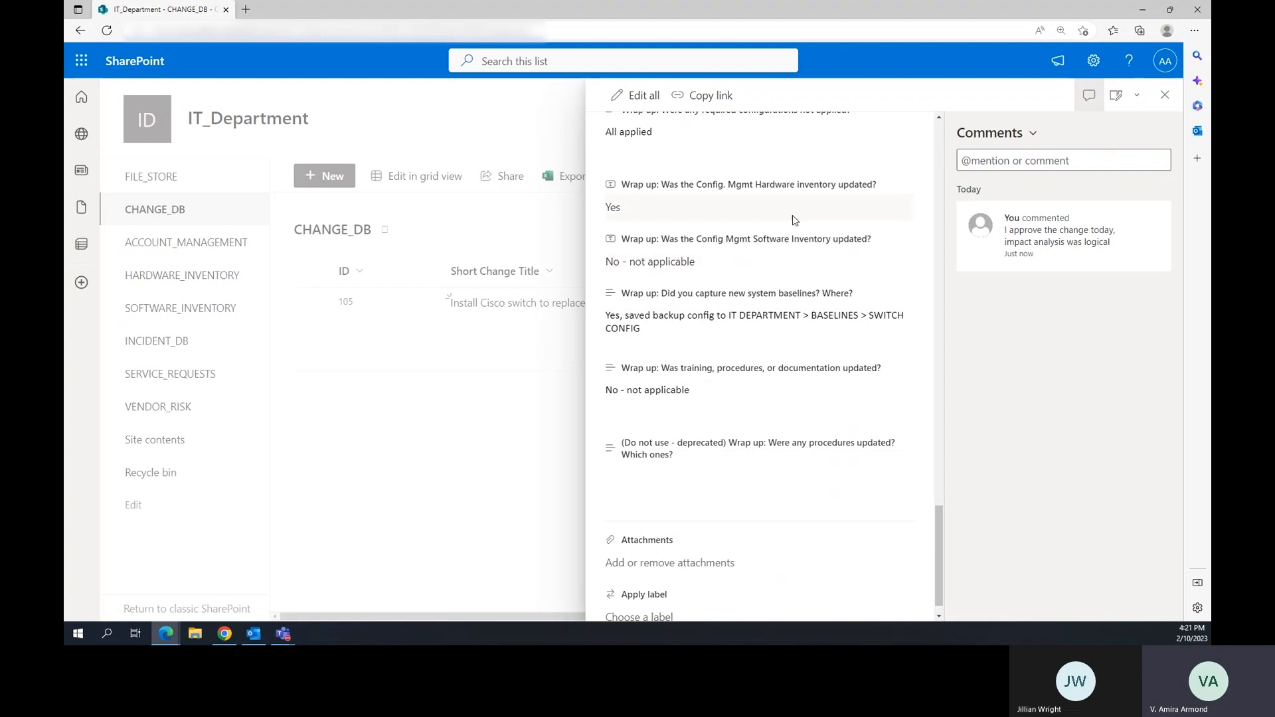
scroll(941, 532, "up", 1)
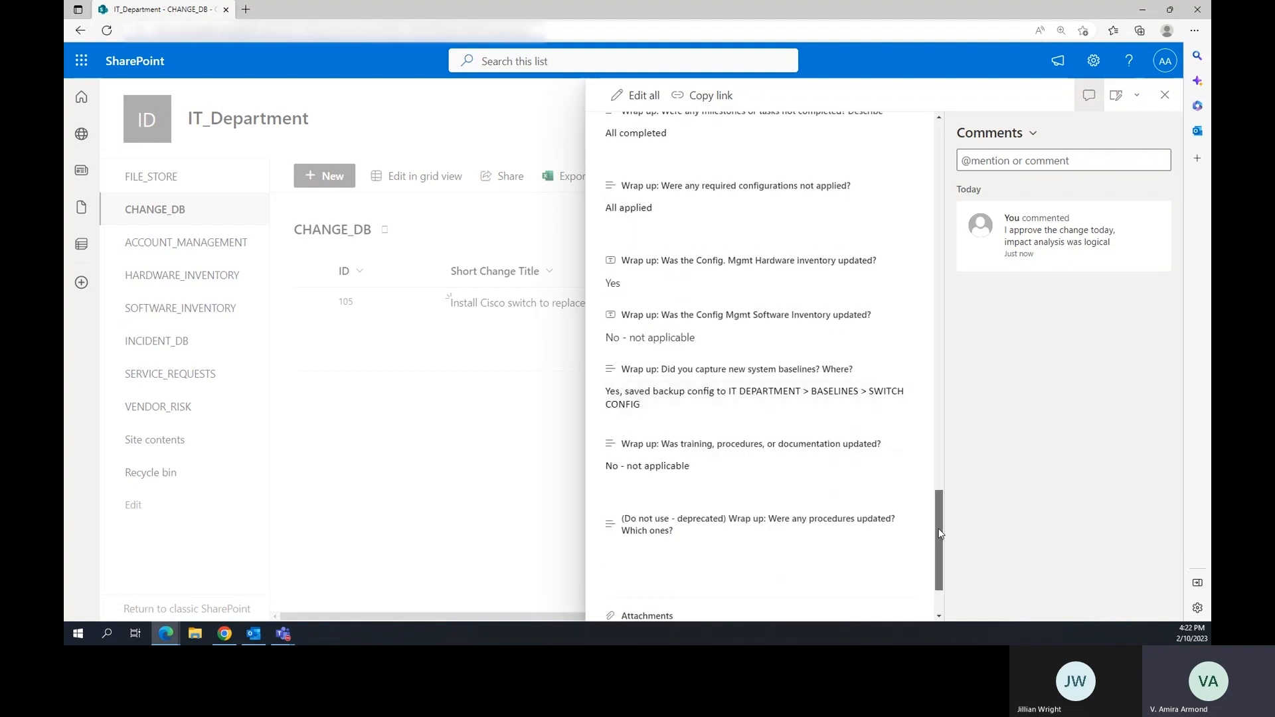
scroll(940, 533, "up", 3)
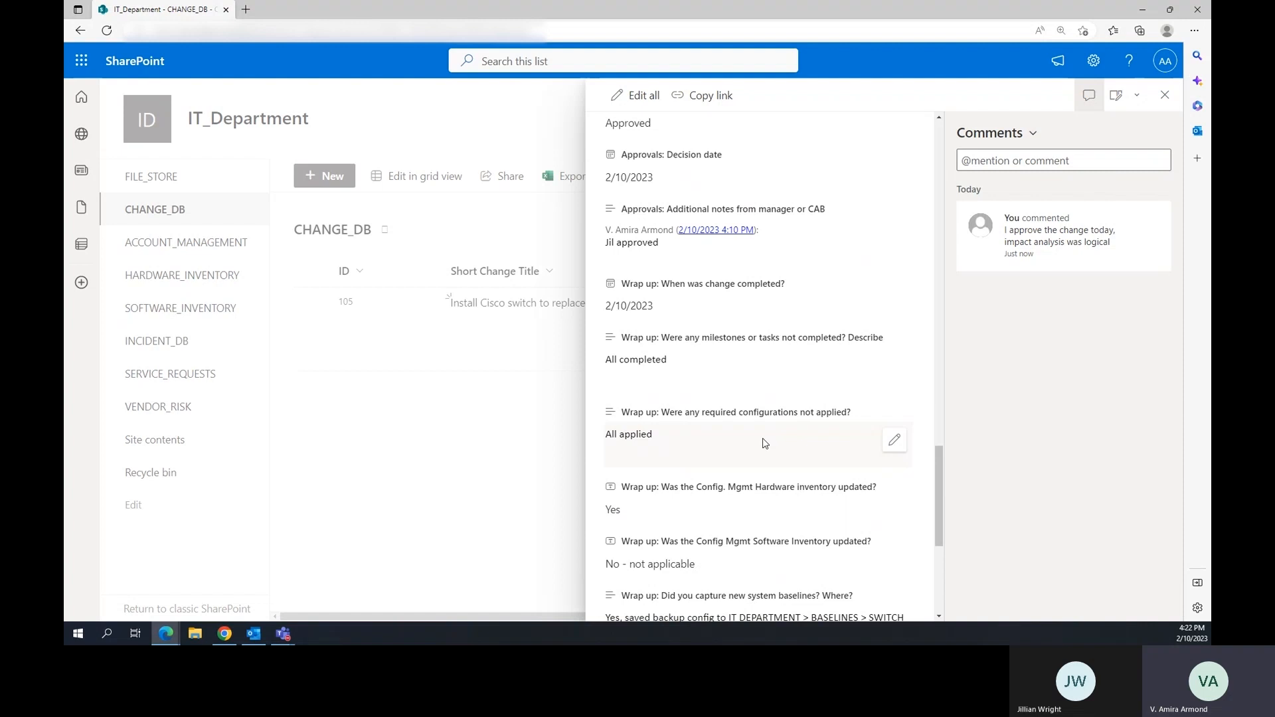
scroll(764, 443, "up", 3)
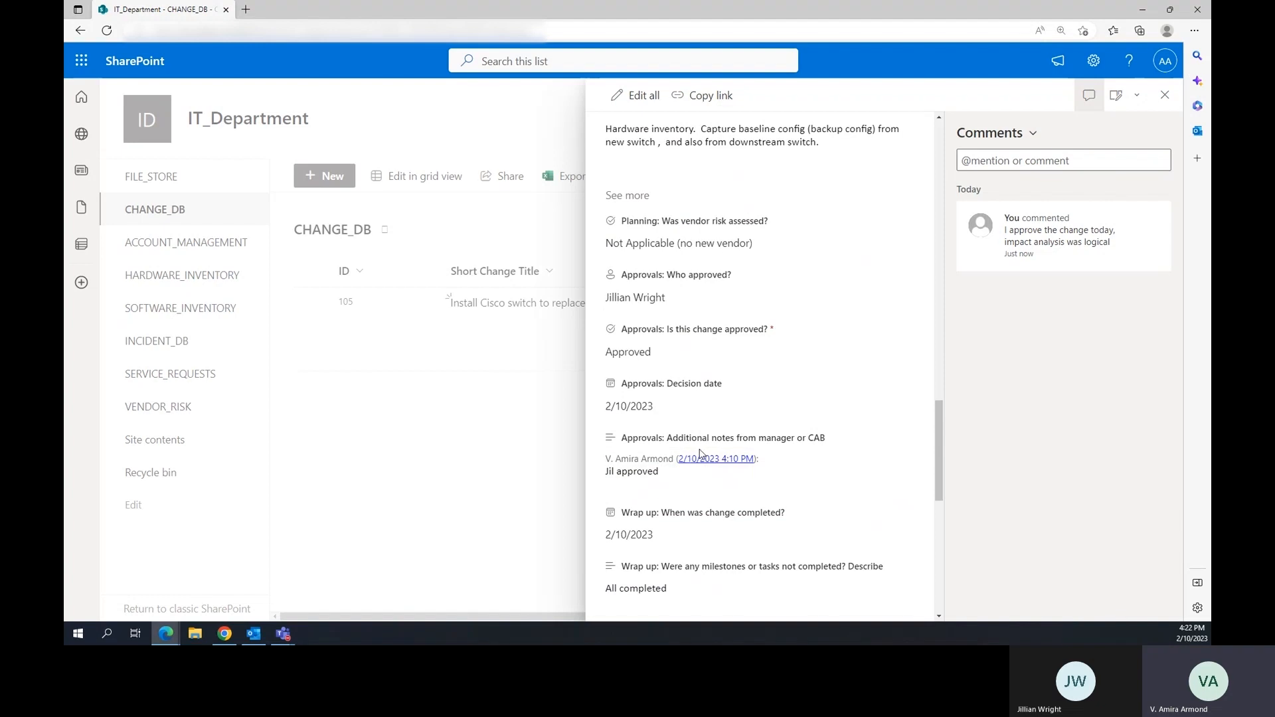
scroll(739, 343, "up", 2)
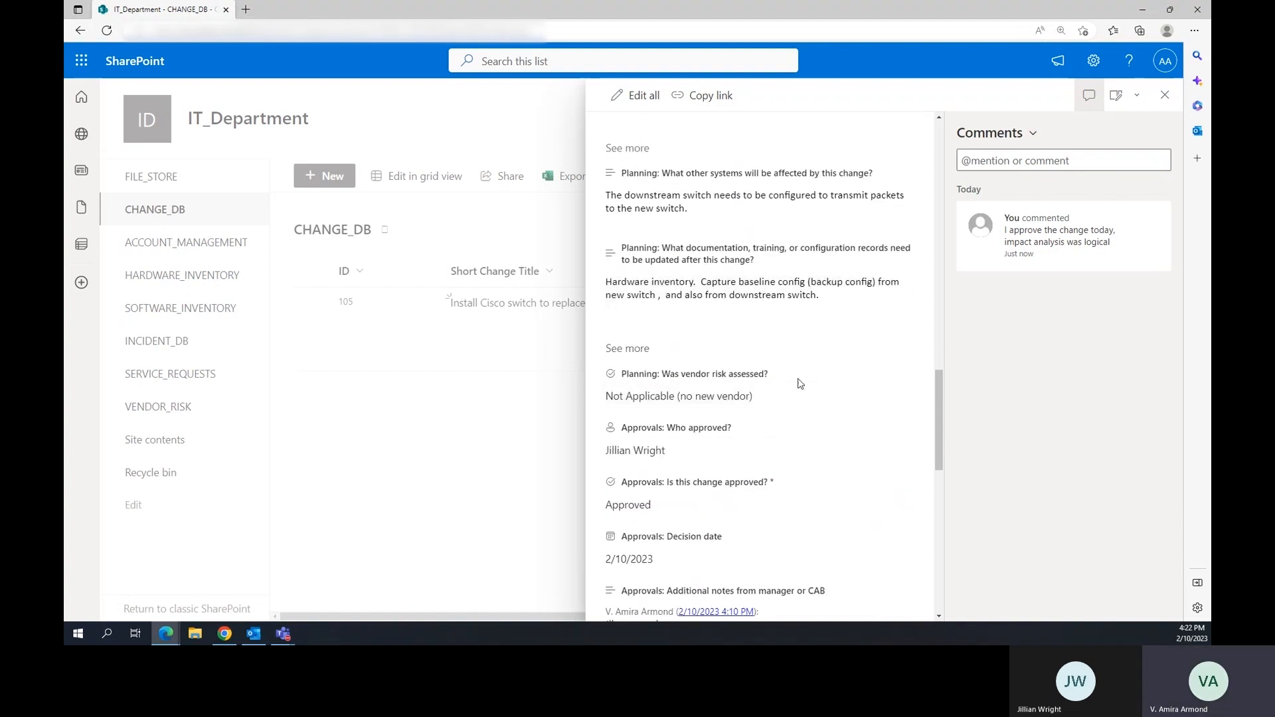
scroll(739, 344, "up", 3)
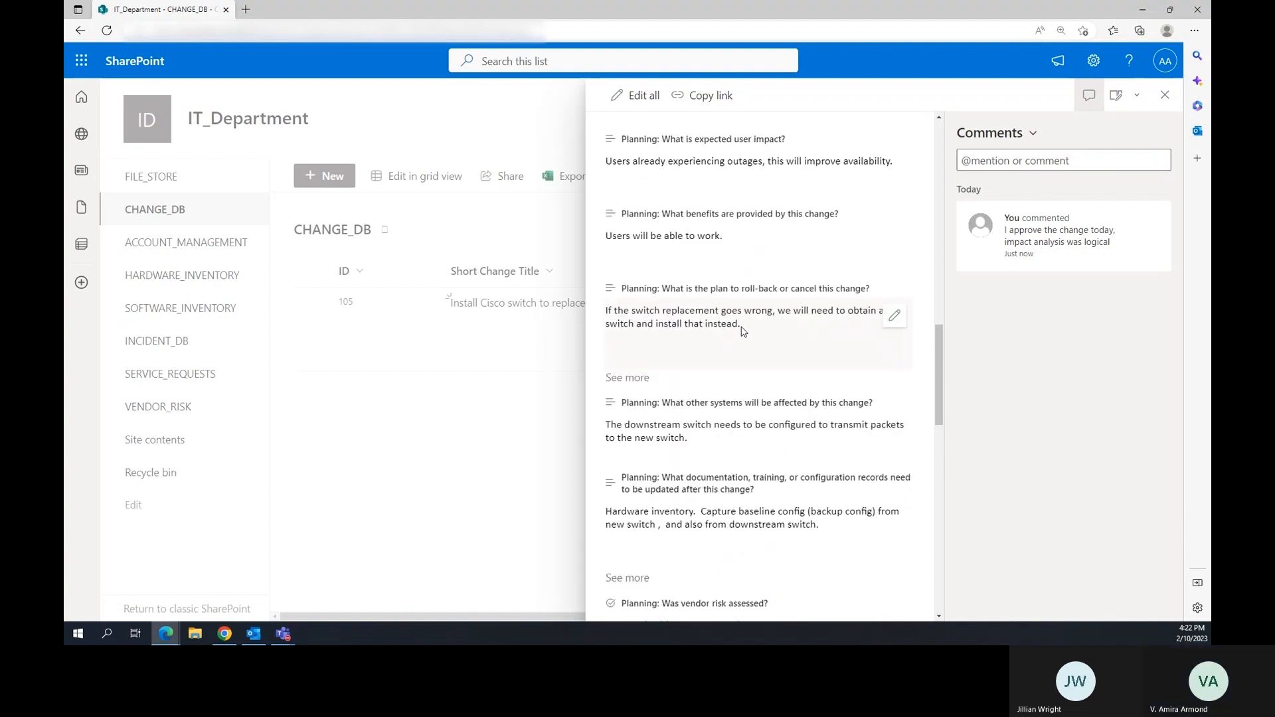
scroll(744, 265, "up", 2)
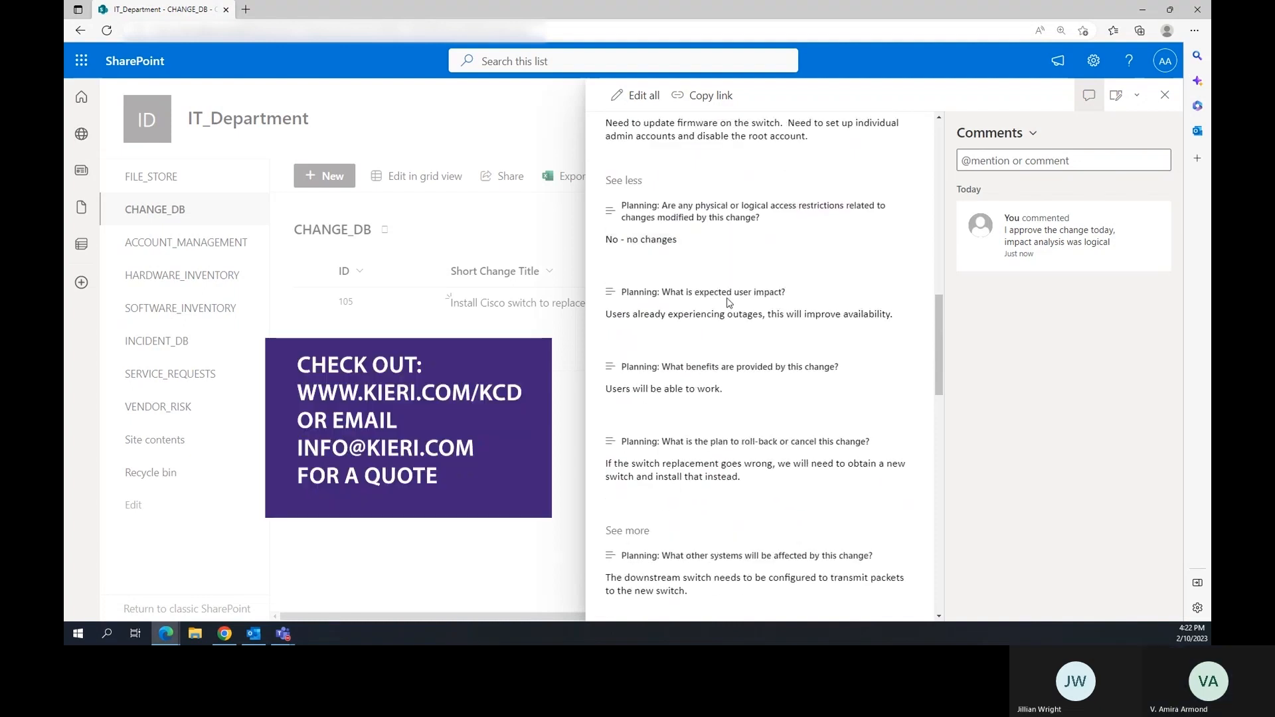
scroll(747, 266, "up", 2)
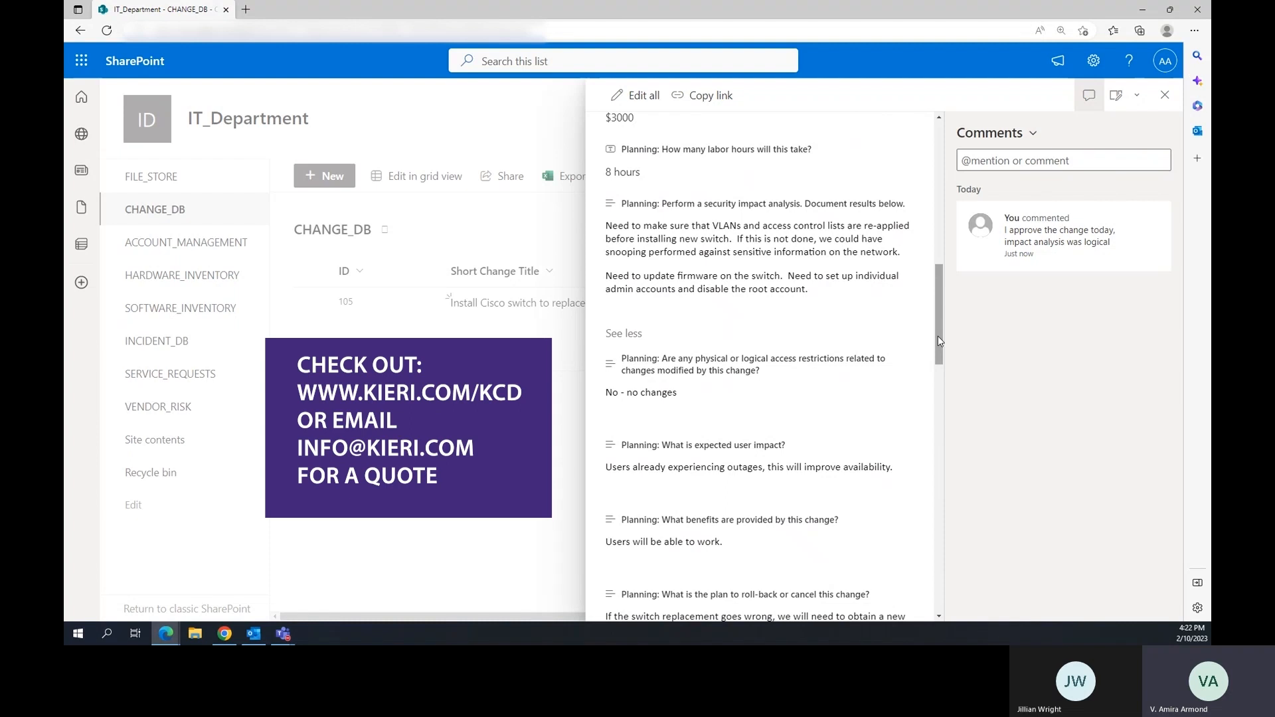
scroll(937, 340, "up", 3)
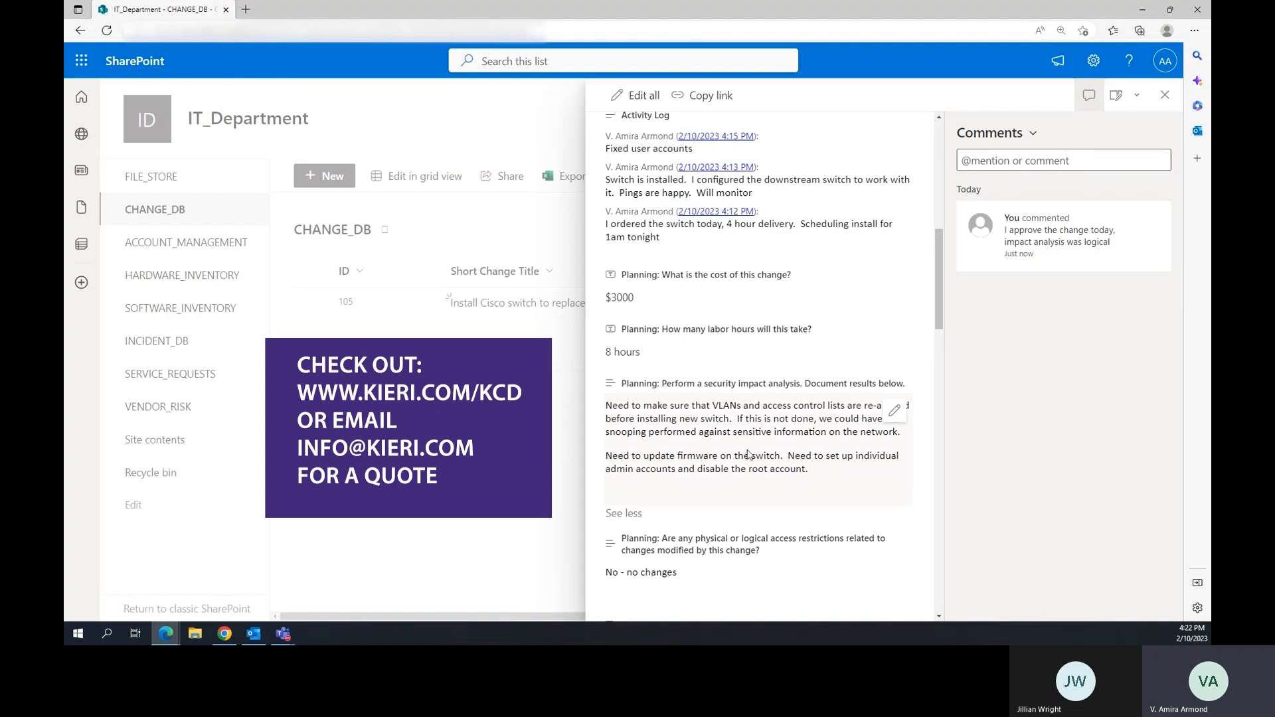
left_click_drag(938, 300, 941, 268)
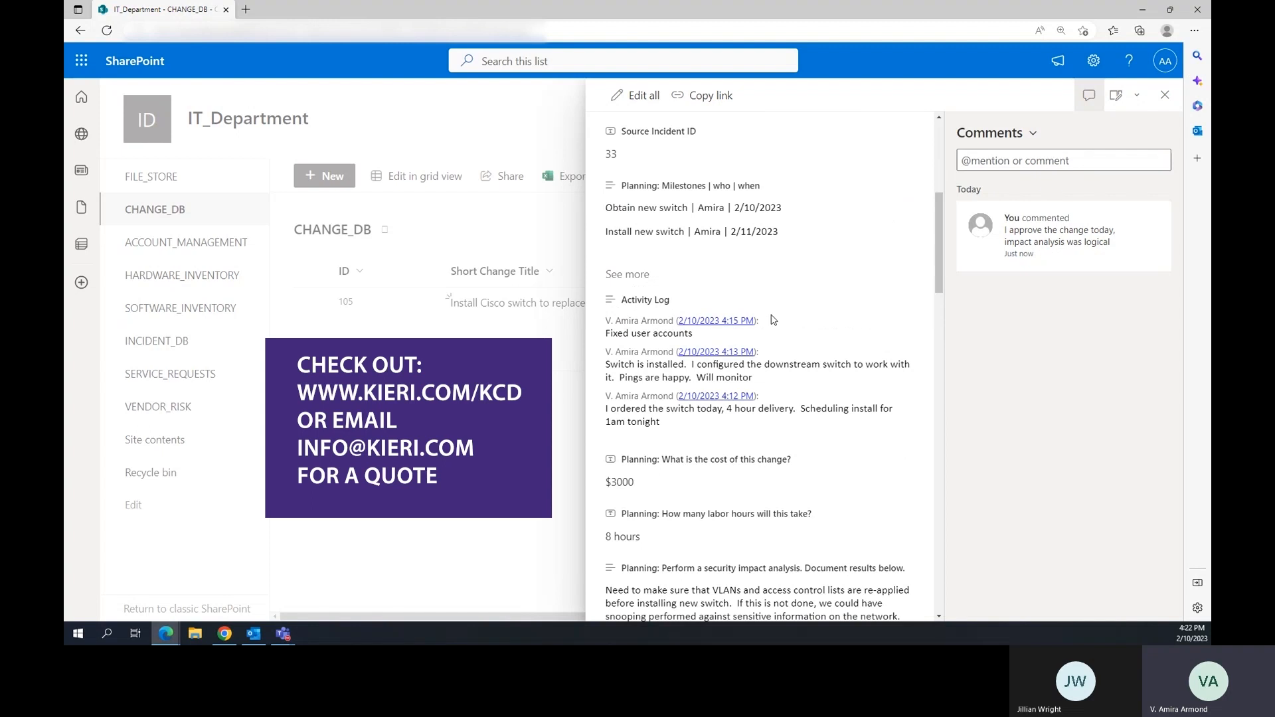
scroll(773, 320, "up", 1)
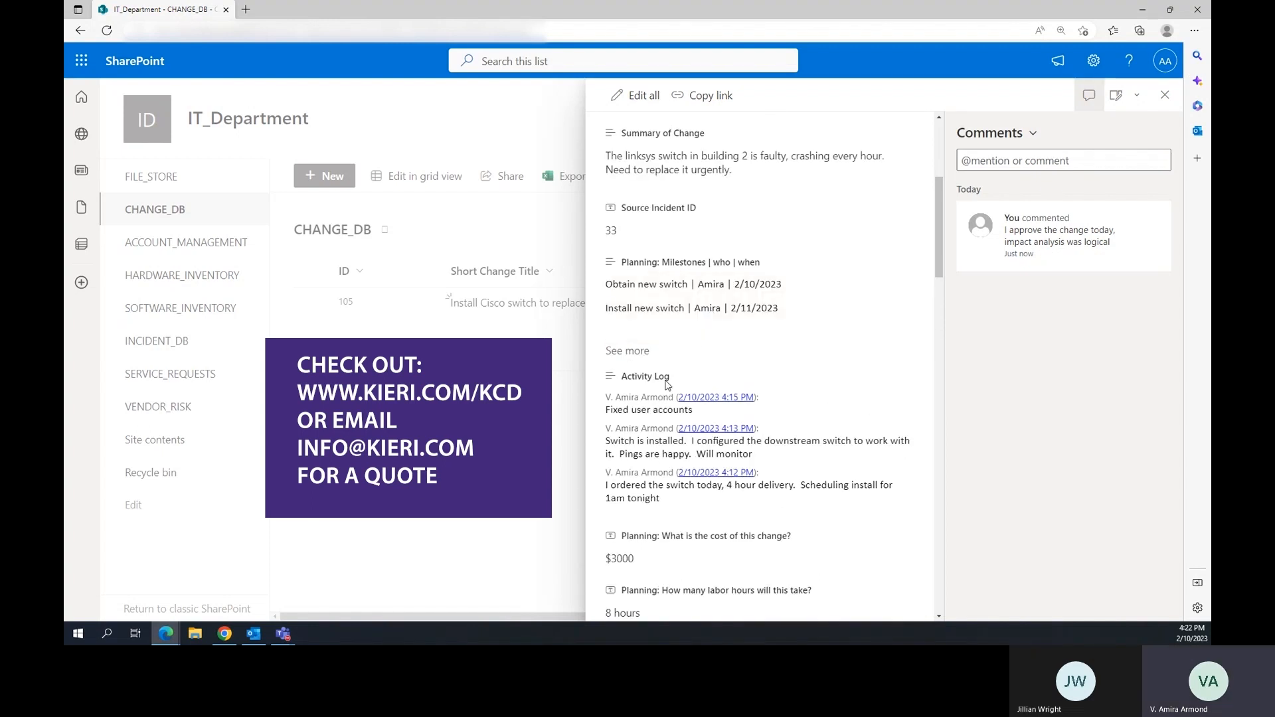